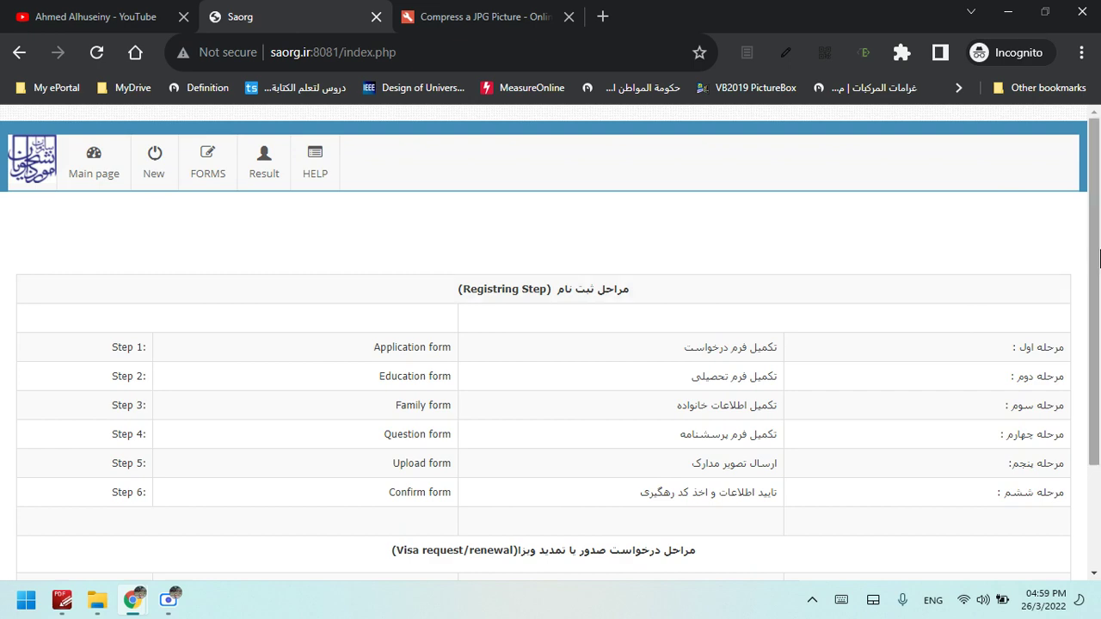
Go over Steps 1–4 in the Registering Step table on the Saorg overview page
mouse_move(1095, 261)
mouse_down()
mouse_move(1099, 327)
mouse_move(1099, 264)
mouse_up()
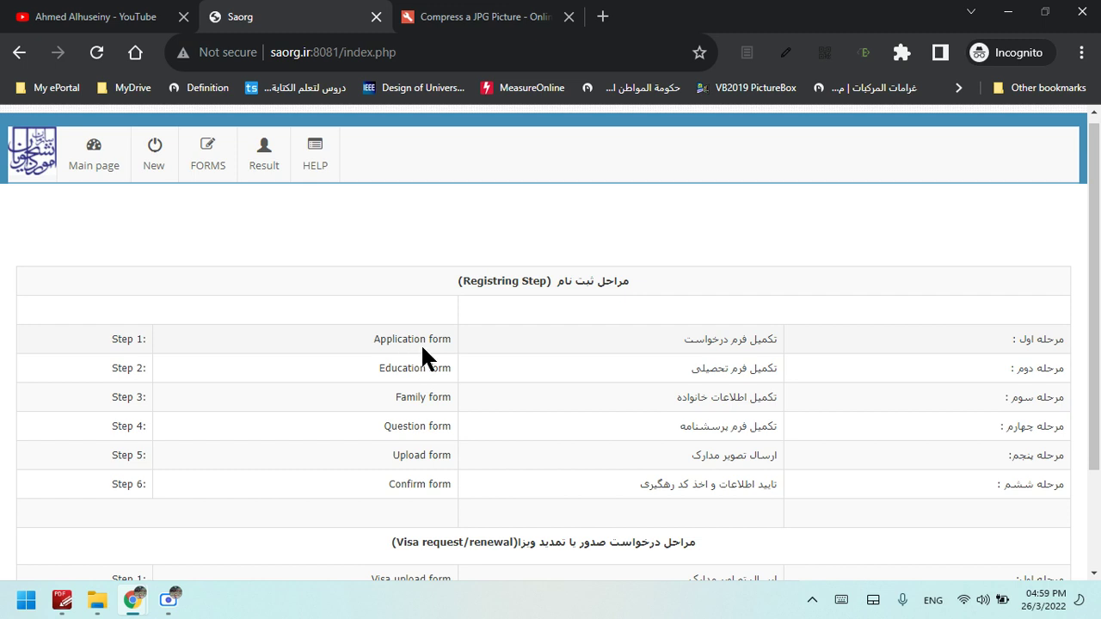
click(421, 343)
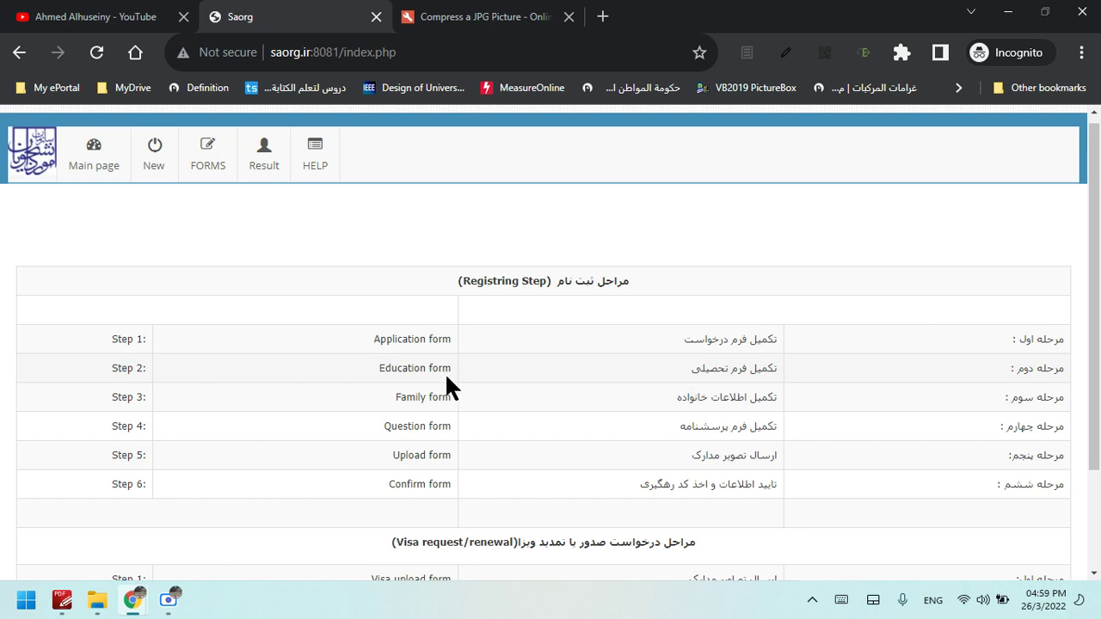
click(444, 373)
click(444, 373)
click(444, 372)
click(444, 372)
click(452, 403)
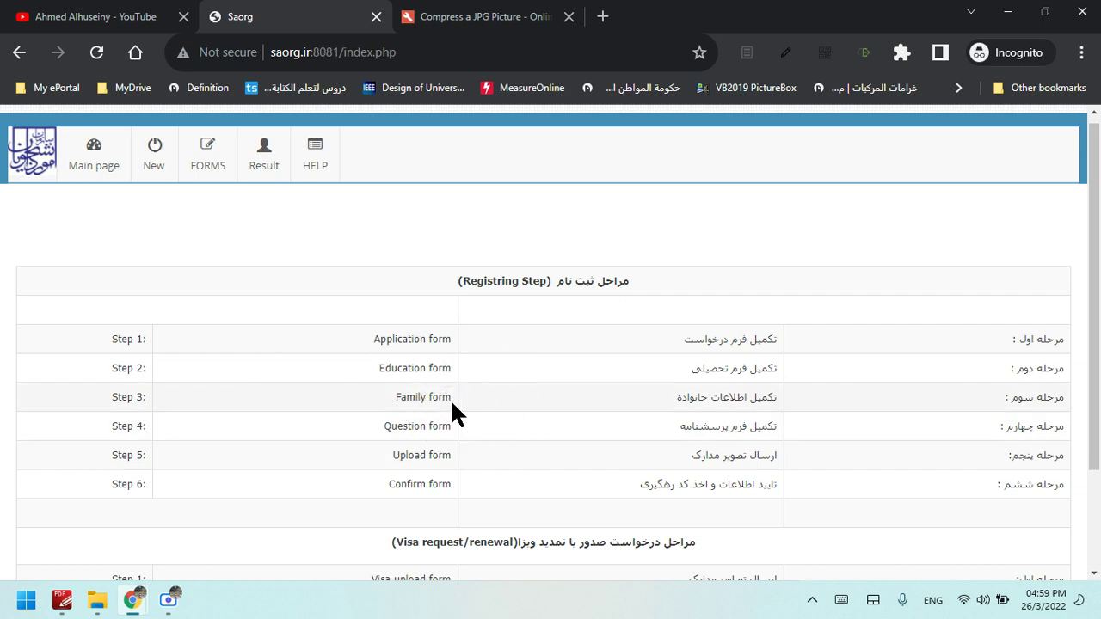
click(452, 404)
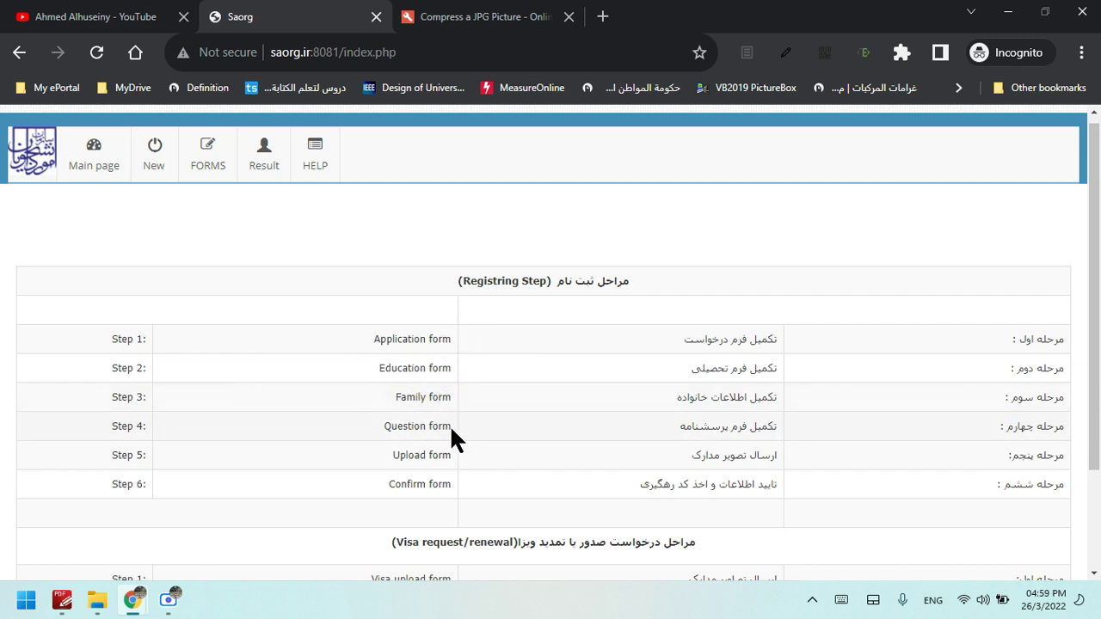
click(450, 425)
click(450, 425)
Check Steps 5 and 6, then switch to the 'Compress a JPG Picture' tab
click(449, 463)
click(449, 463)
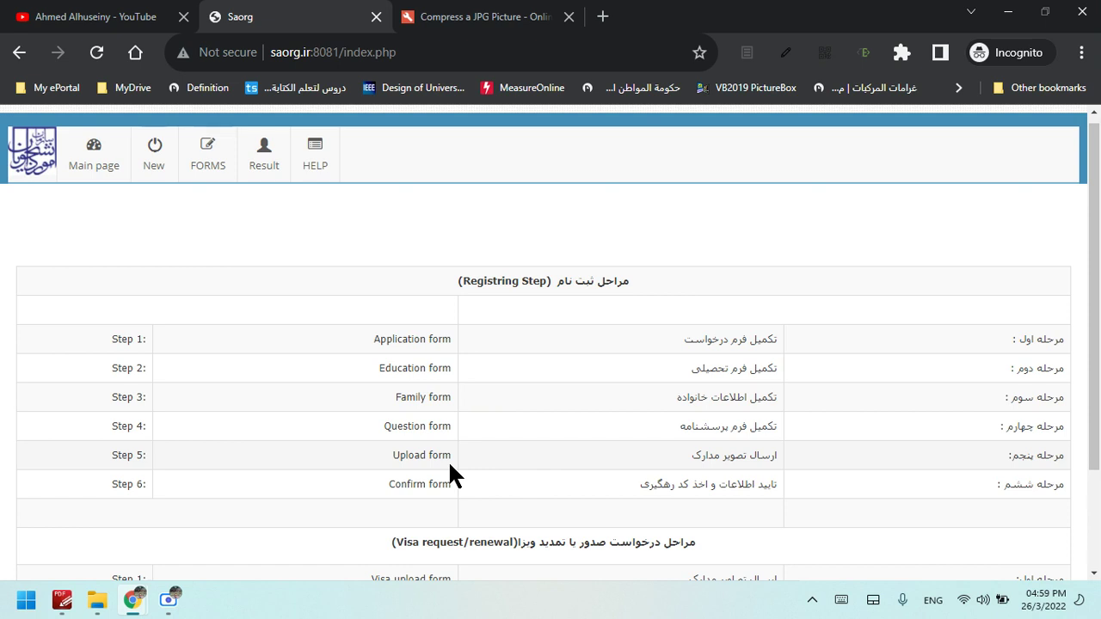
click(450, 494)
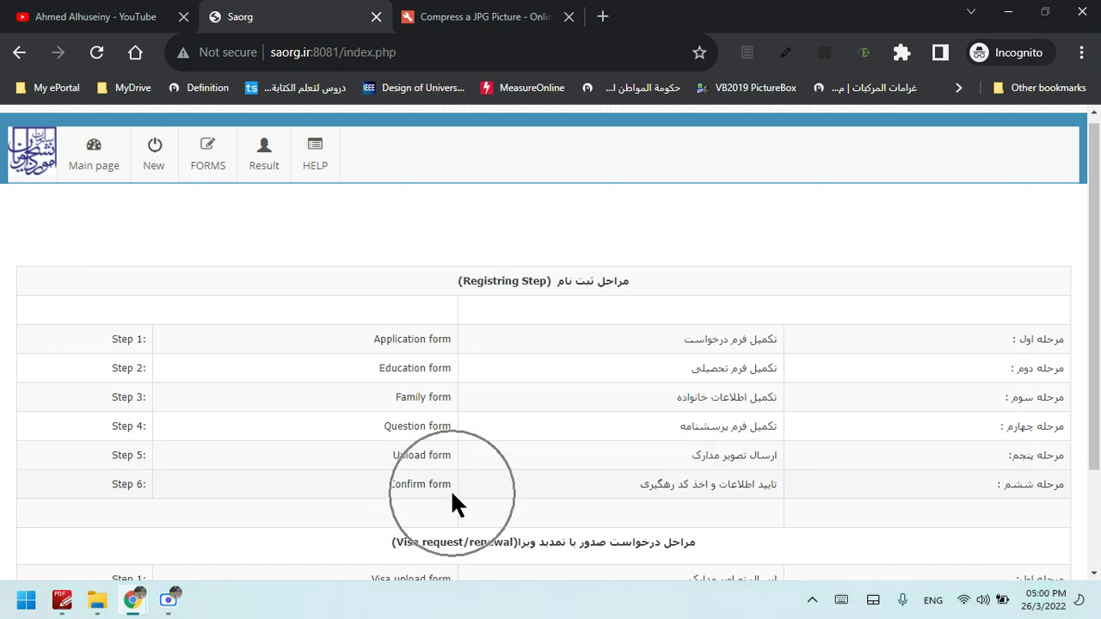
click(450, 494)
click(451, 495)
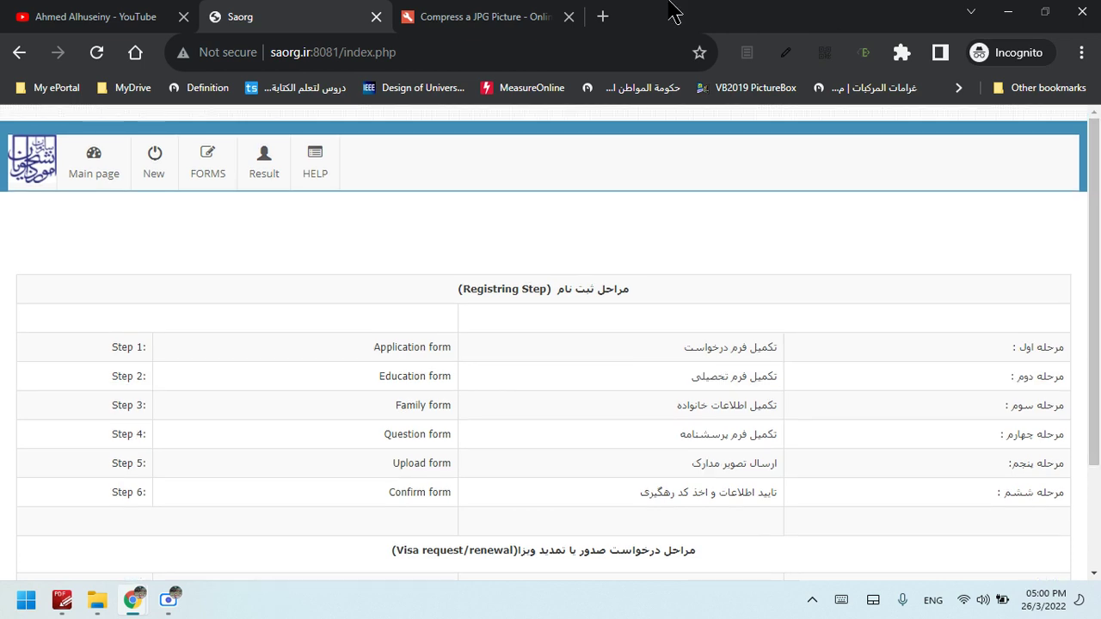
click(486, 14)
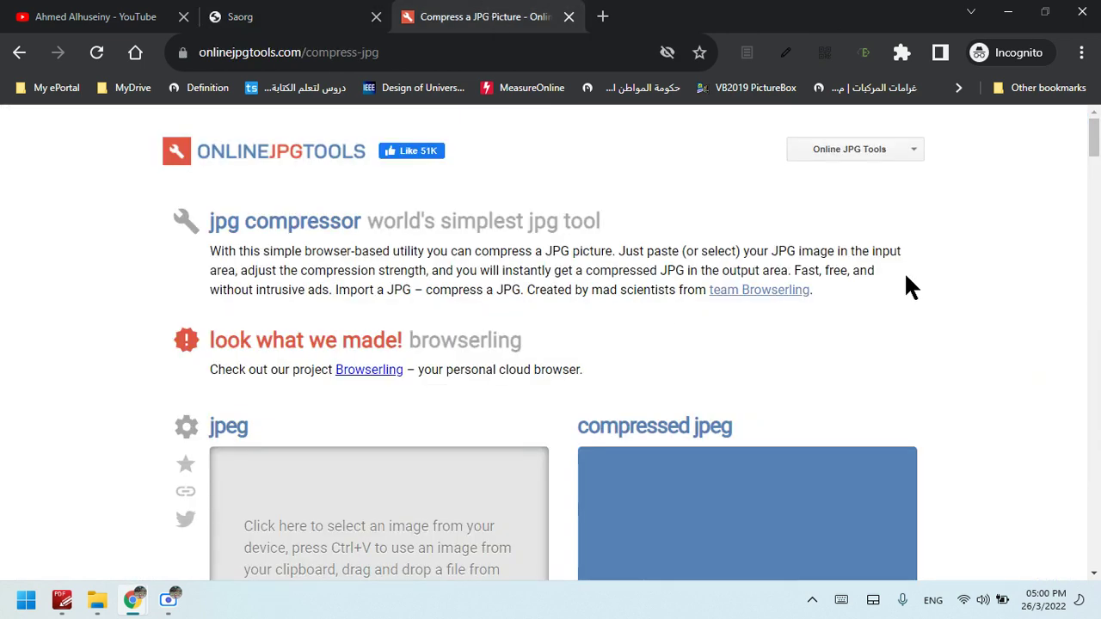
Scroll through the onlinejpgtools JPG compressor page, then return to the Saorg tab
mouse_move(1094, 129)
mouse_down()
mouse_move(1095, 172)
mouse_move(1095, 126)
mouse_up()
mouse_move(1097, 127)
mouse_down()
mouse_move(1097, 159)
mouse_move(1098, 112)
mouse_up()
click(317, 12)
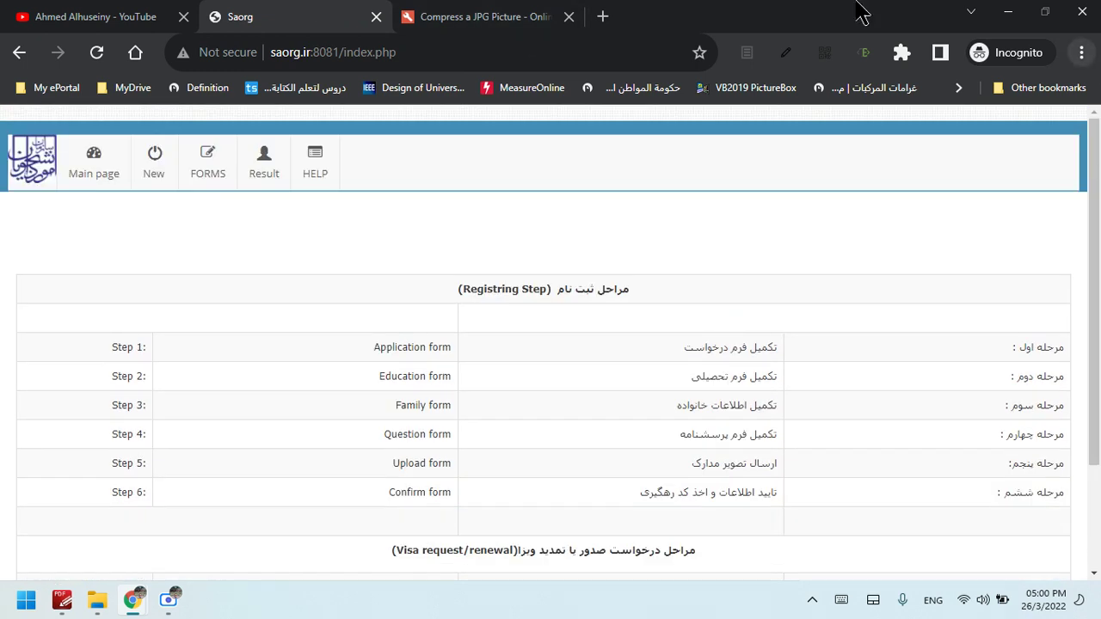
Select the Saorg portal's full web address in the address bar
click(408, 48)
click(408, 52)
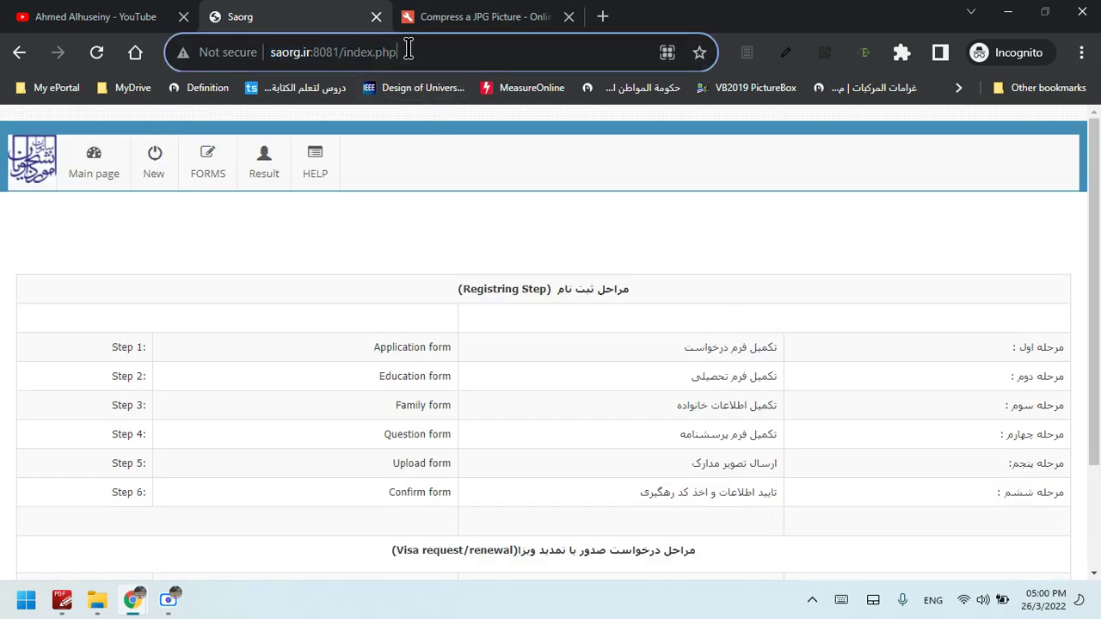
drag(334, 52, 204, 38)
click(305, 53)
drag(412, 53, 278, 56)
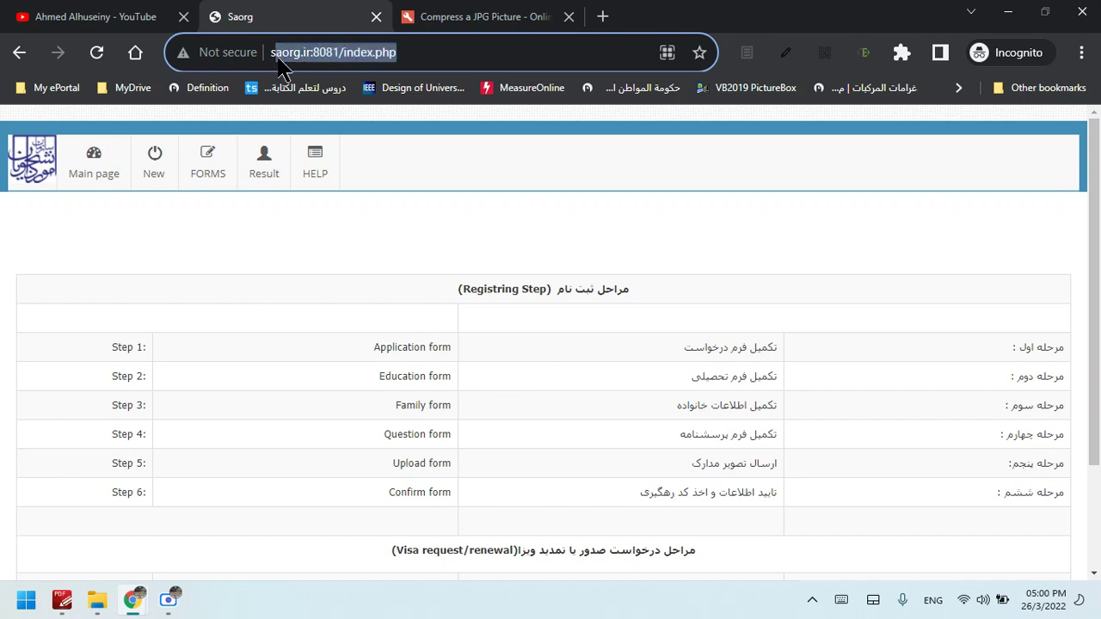
Open the Application Form for new foreign students from the FORMS menu
click(209, 177)
click(222, 176)
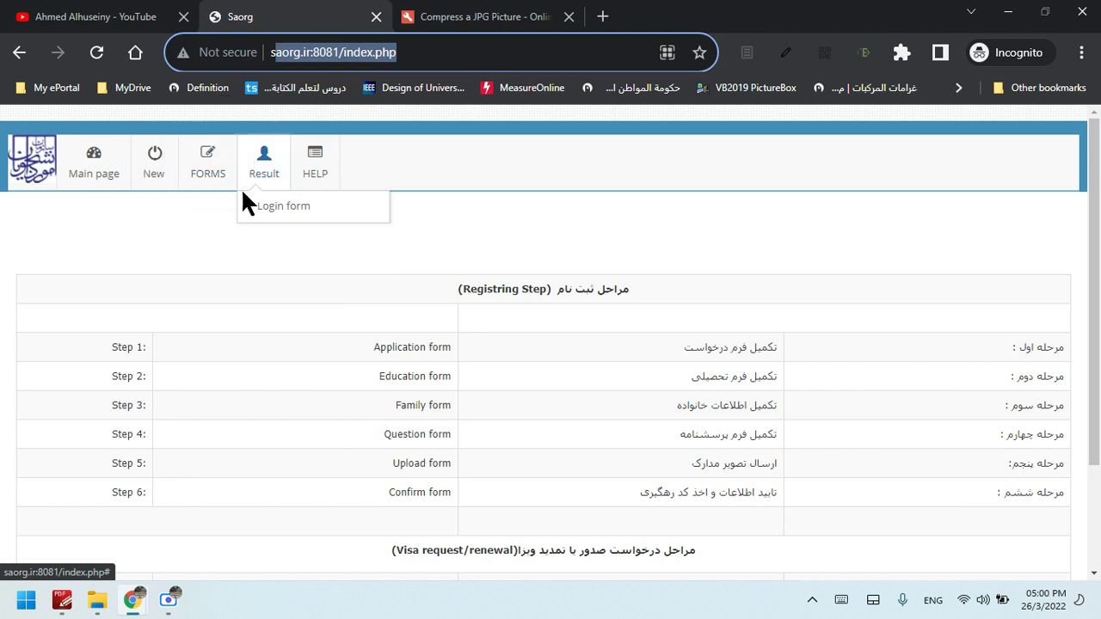
click(242, 212)
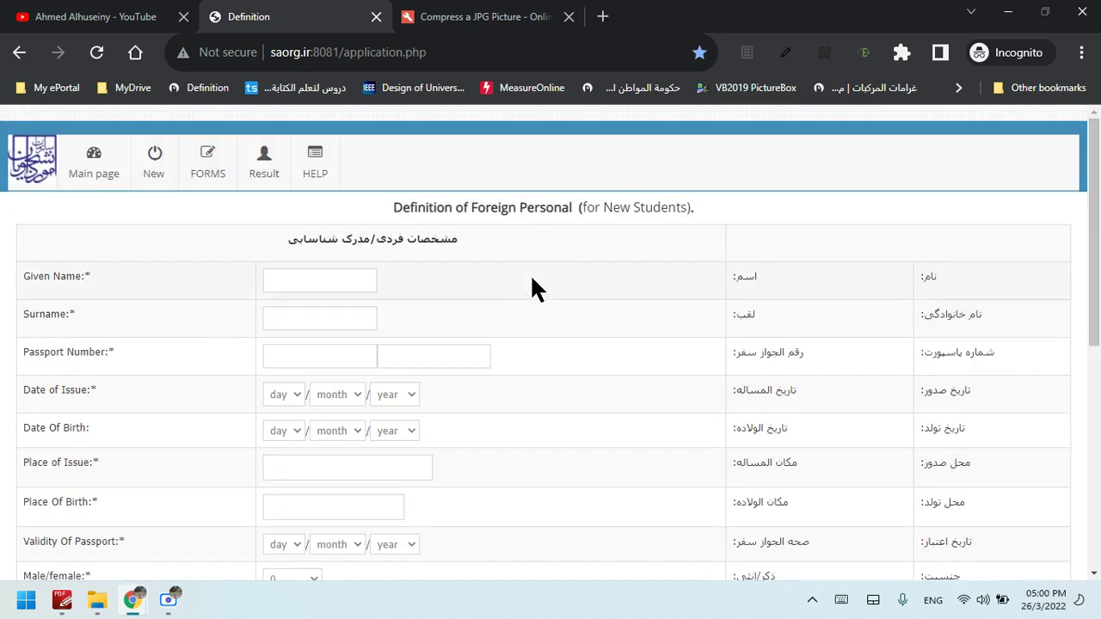
Fill in the applicant's Given Name and Surname fields on the application form
click(126, 308)
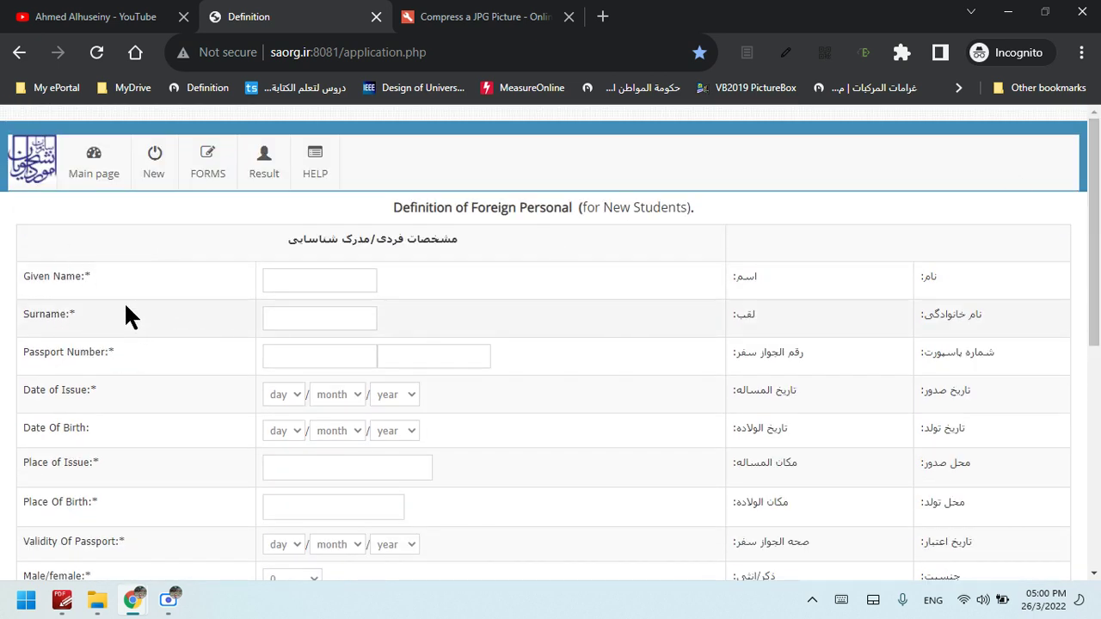
click(863, 307)
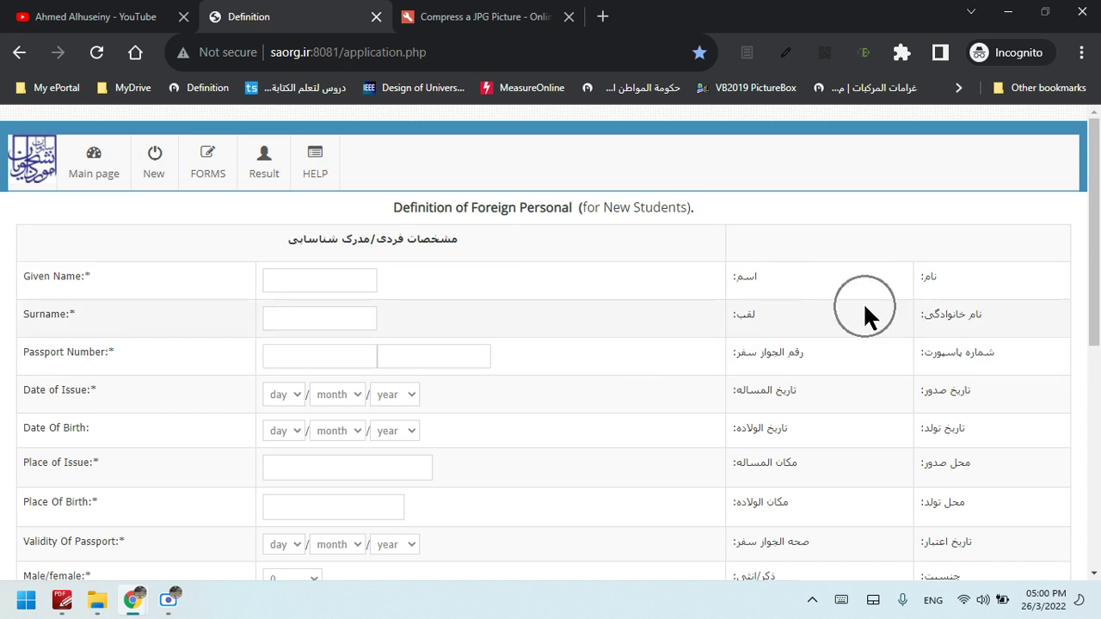
click(966, 295)
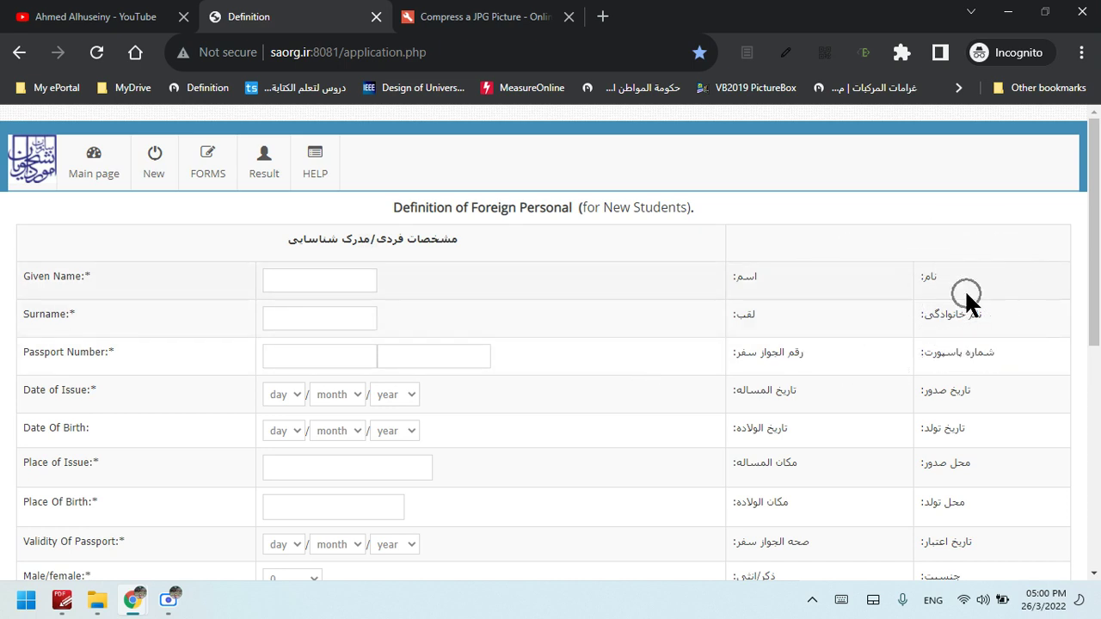
click(64, 280)
click(956, 286)
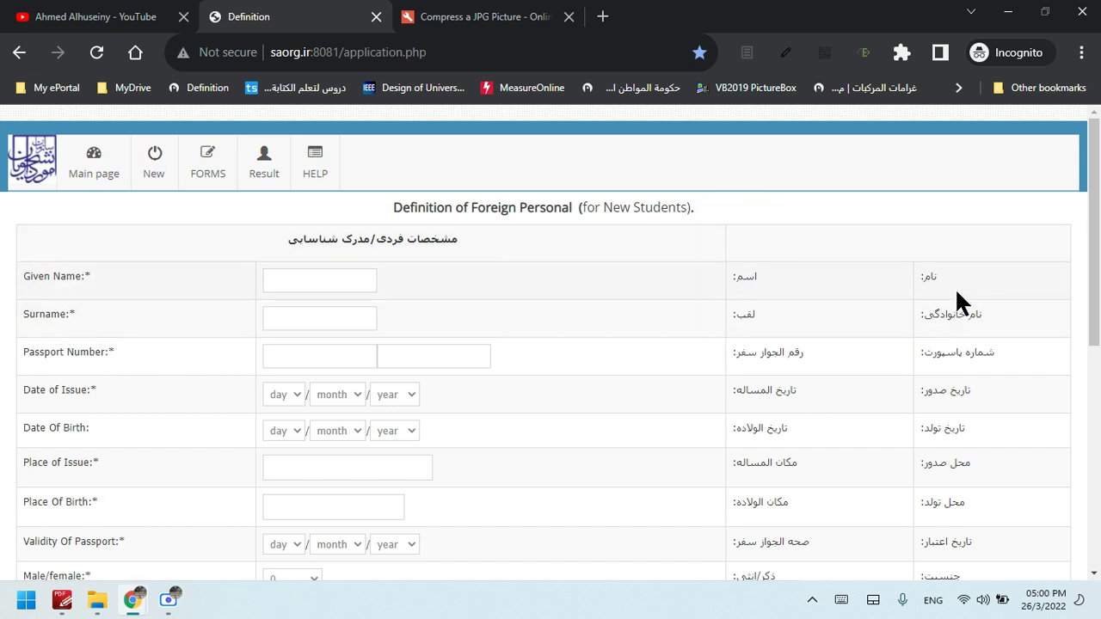
click(281, 280)
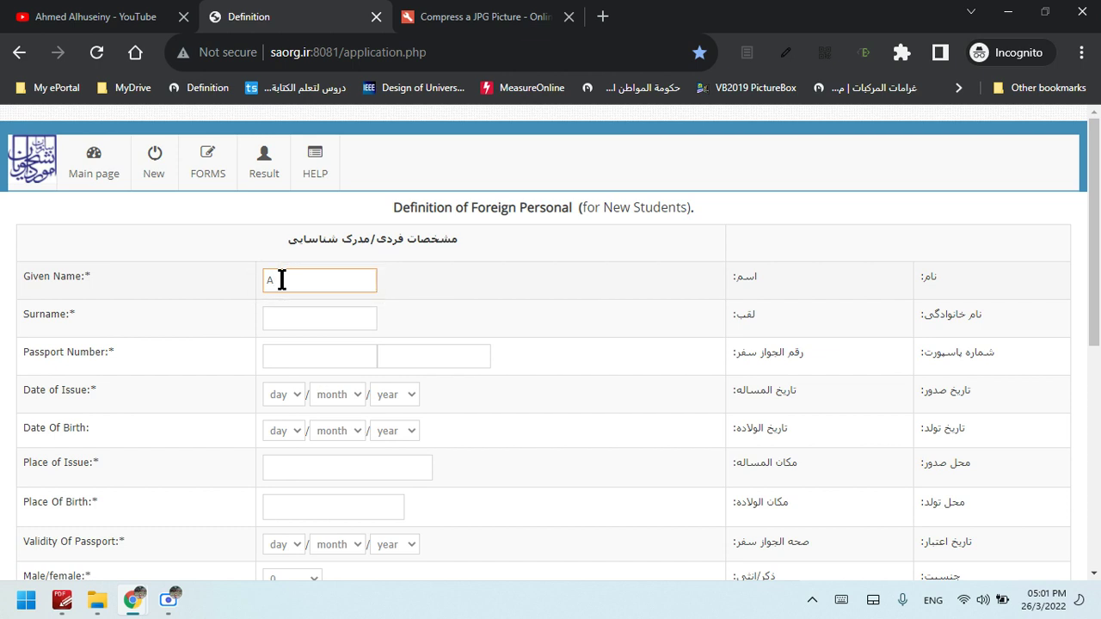
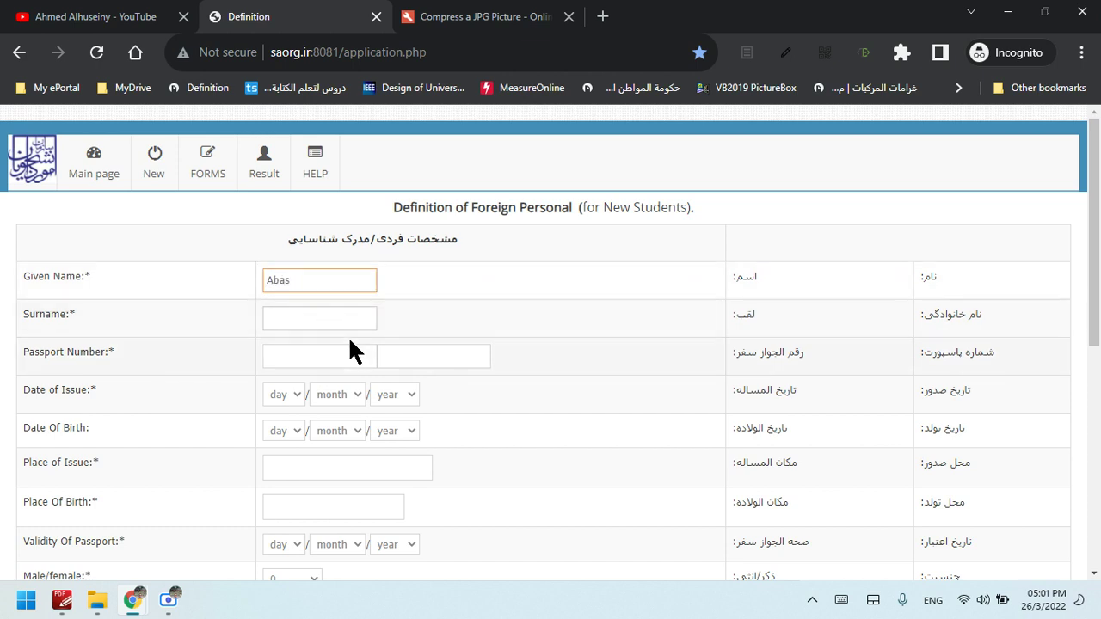
click(330, 318)
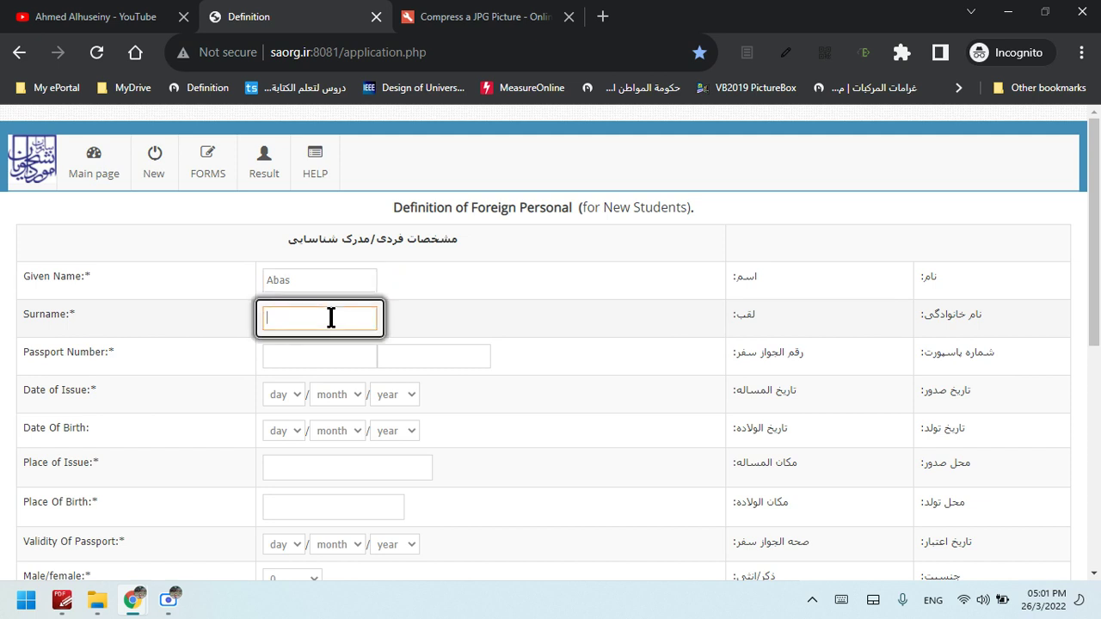
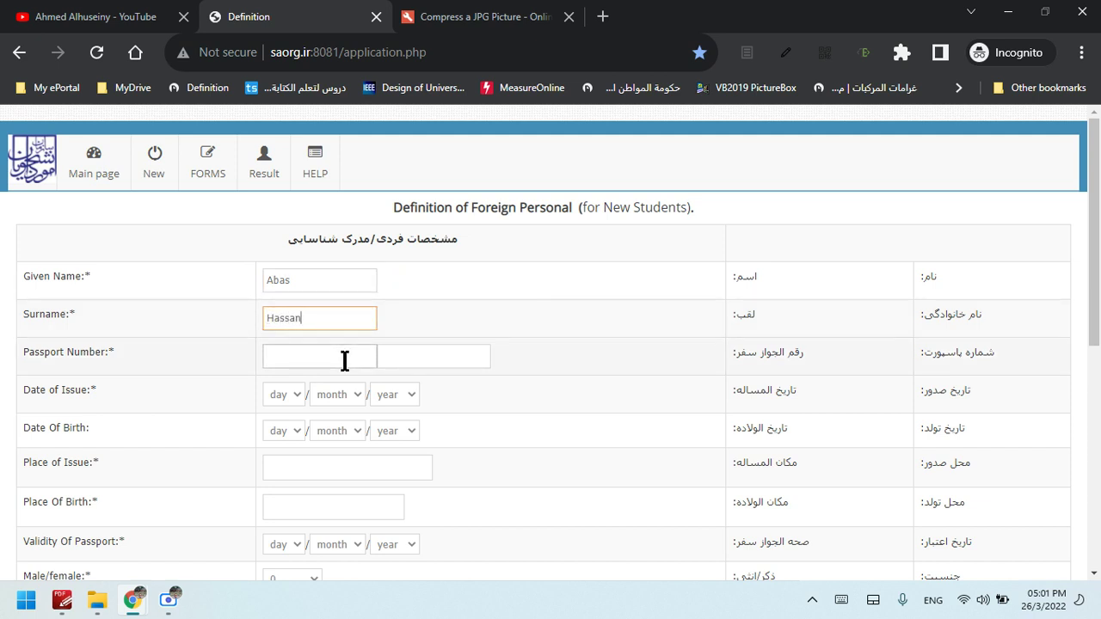
click(344, 360)
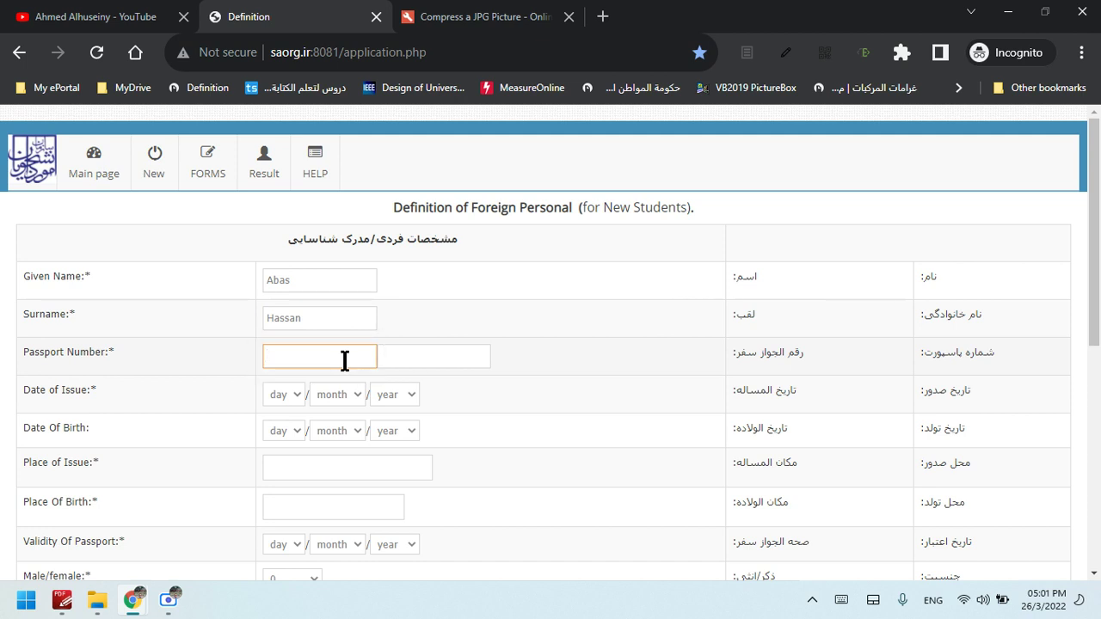
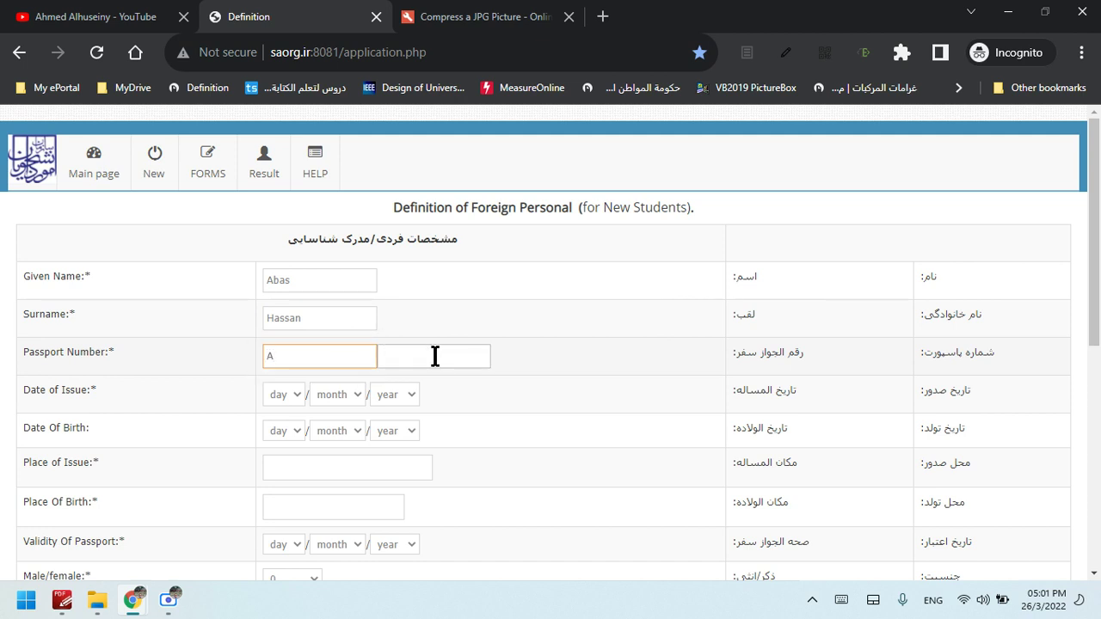
Enter the passport number's letter prefix and its digits in the two Passport Number boxes
click(436, 356)
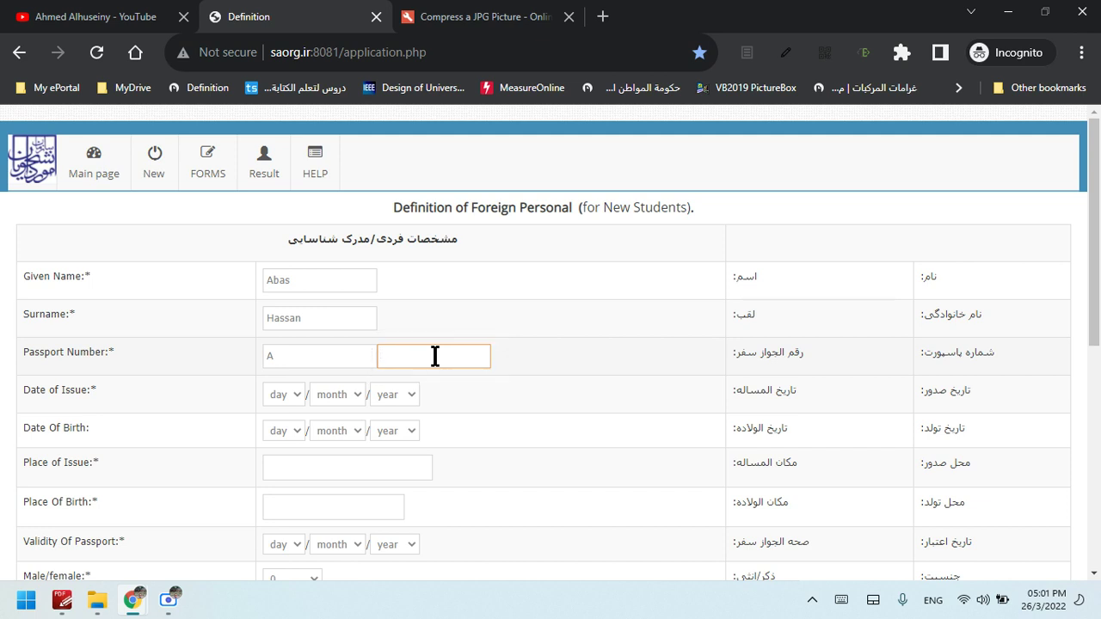
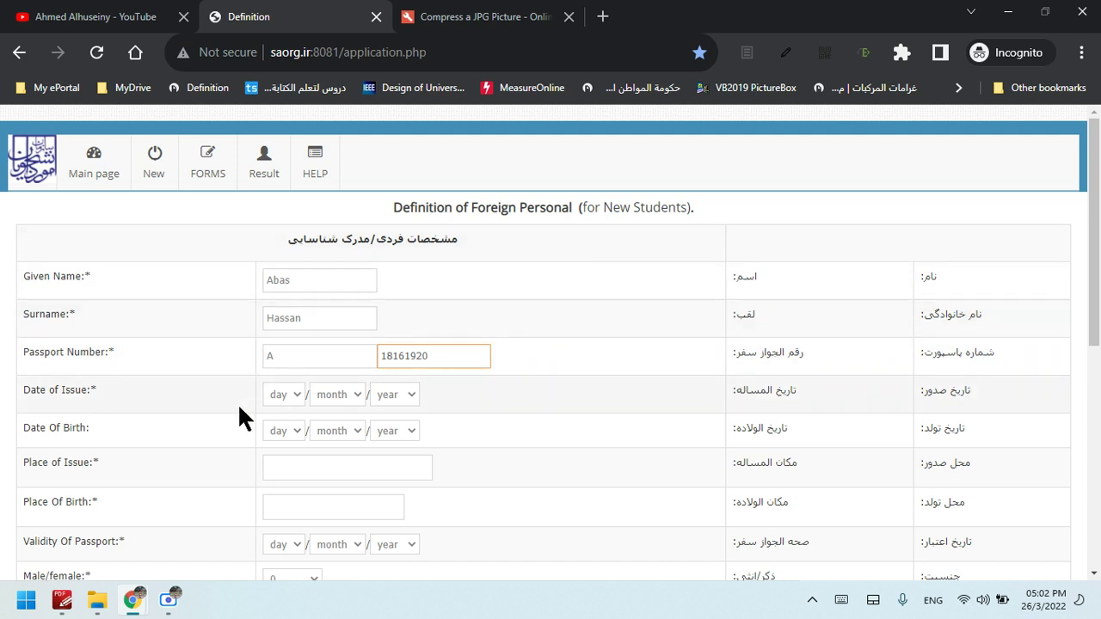
Set the passport Date of Issue to day 1, month 1, year 2020
click(286, 395)
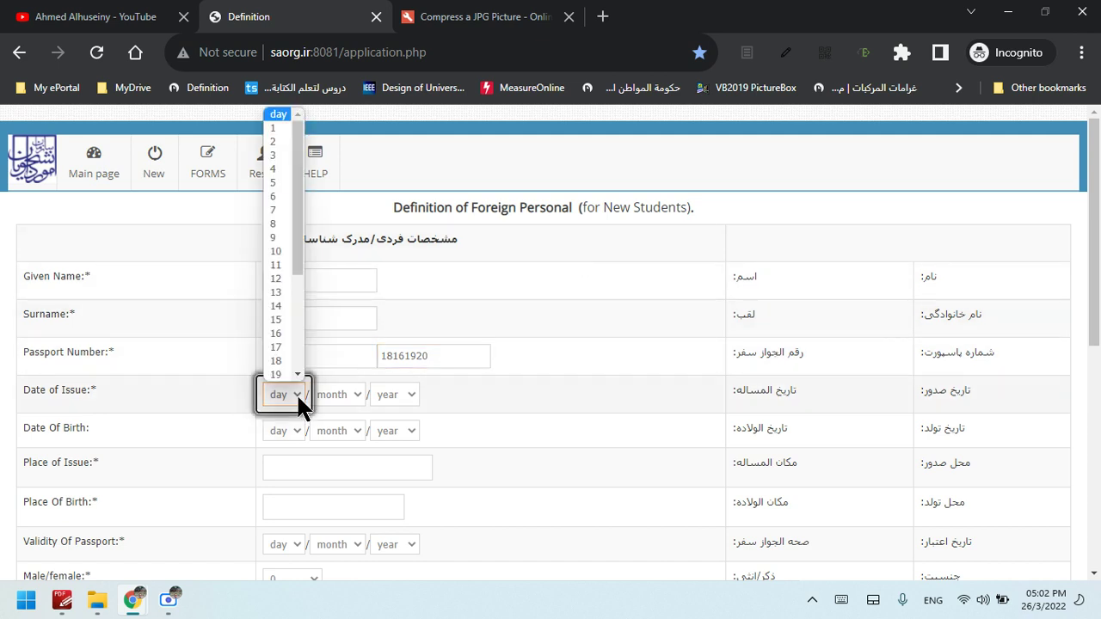
click(275, 127)
click(353, 401)
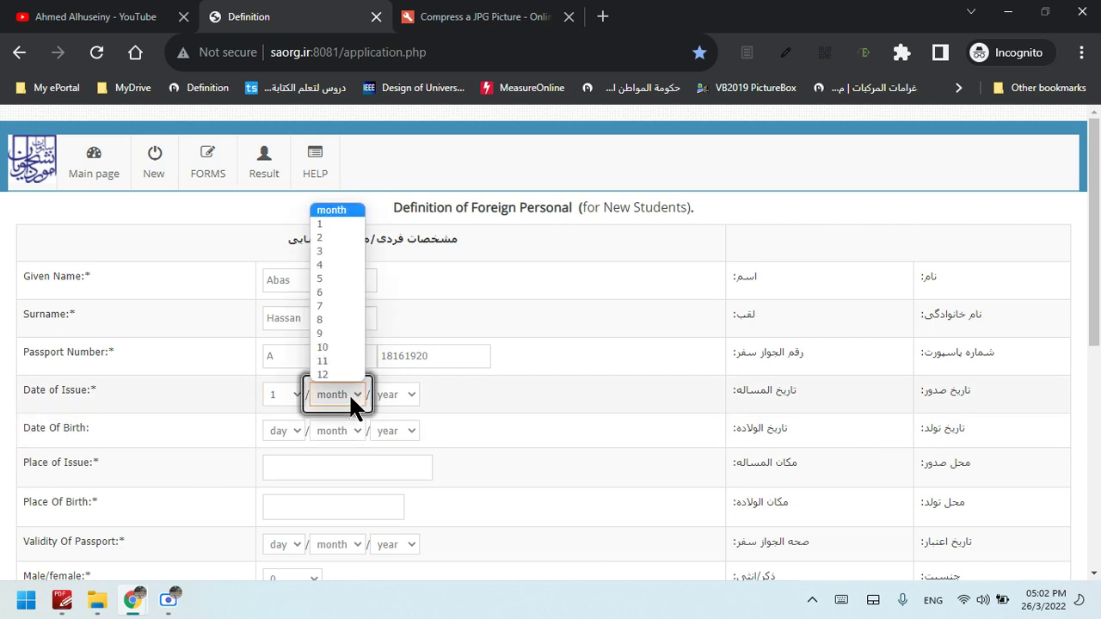
click(328, 222)
click(416, 397)
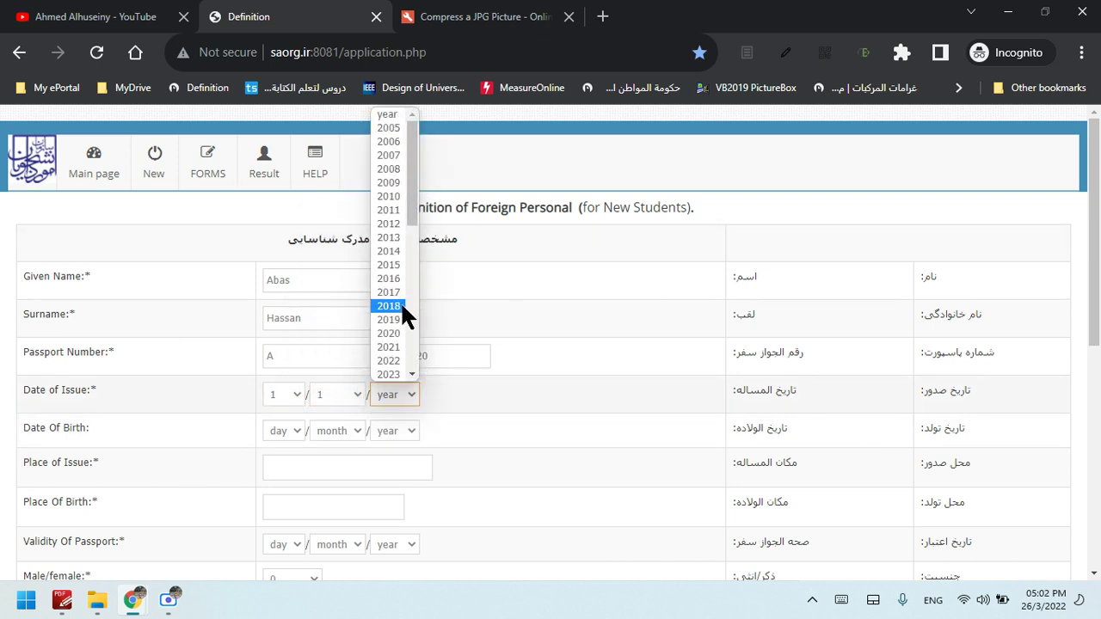
click(389, 333)
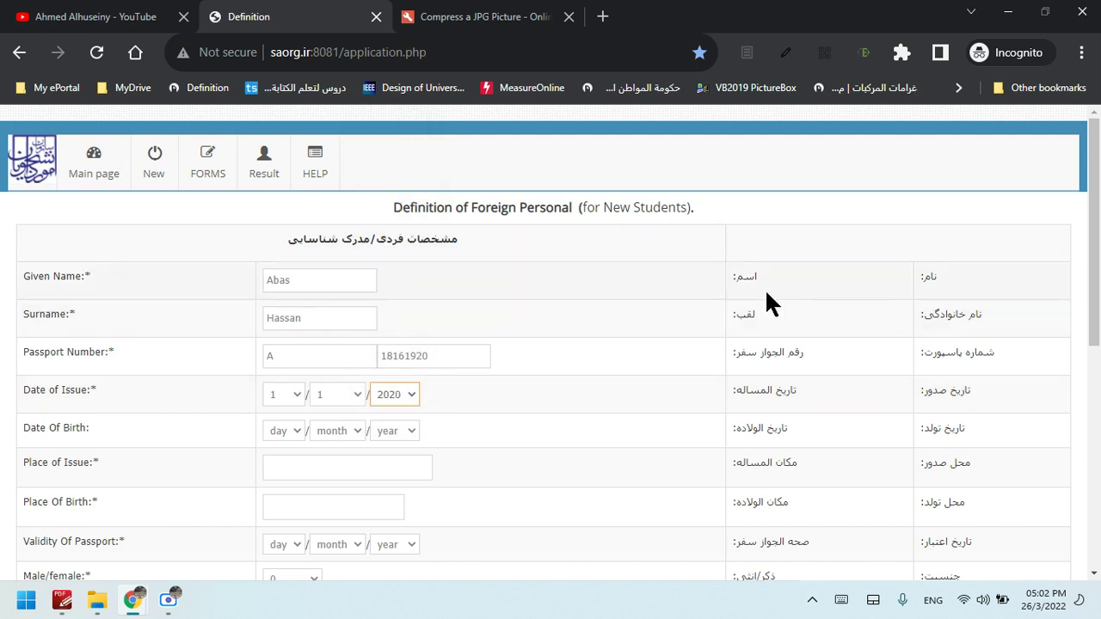
Set the Date Of Birth to day 1, month 1, year 1995
click(298, 443)
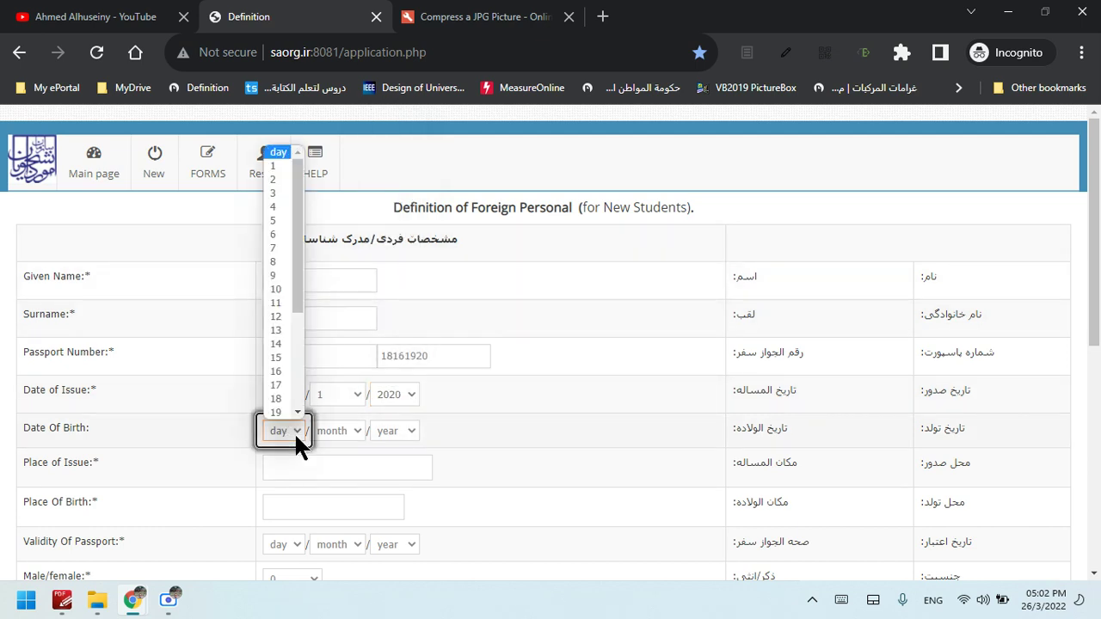
click(274, 165)
click(357, 431)
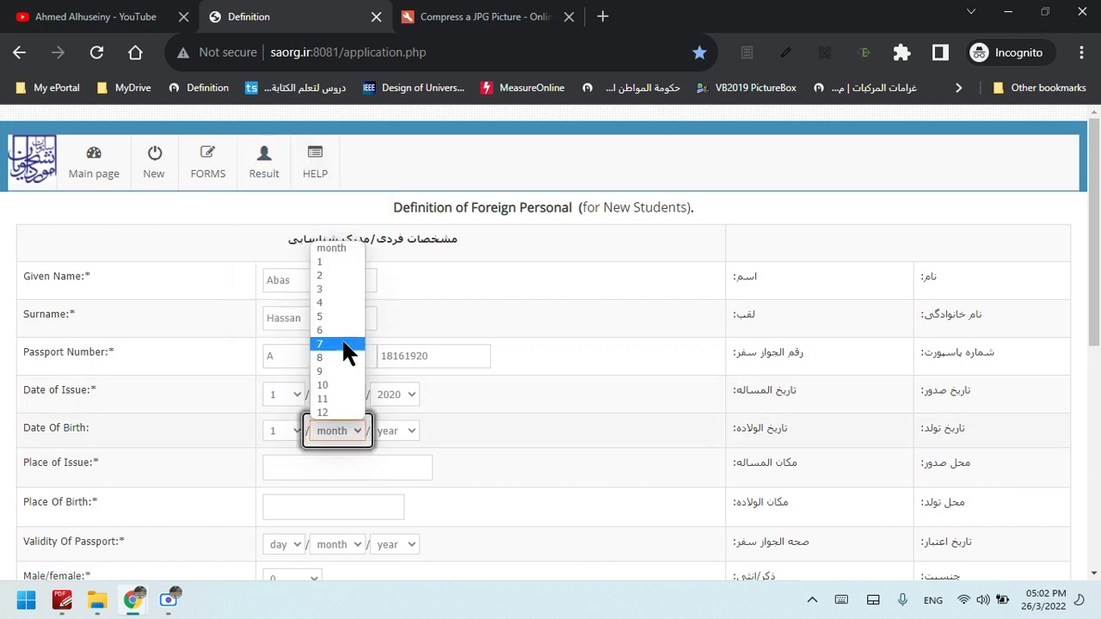
click(320, 261)
click(399, 427)
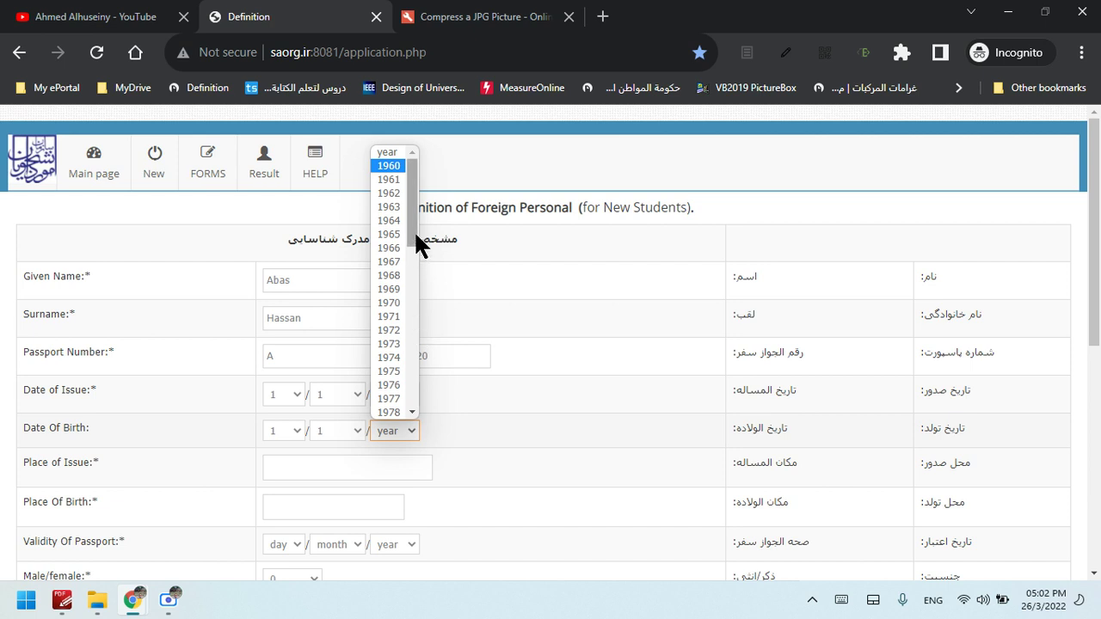
drag(412, 227, 416, 354)
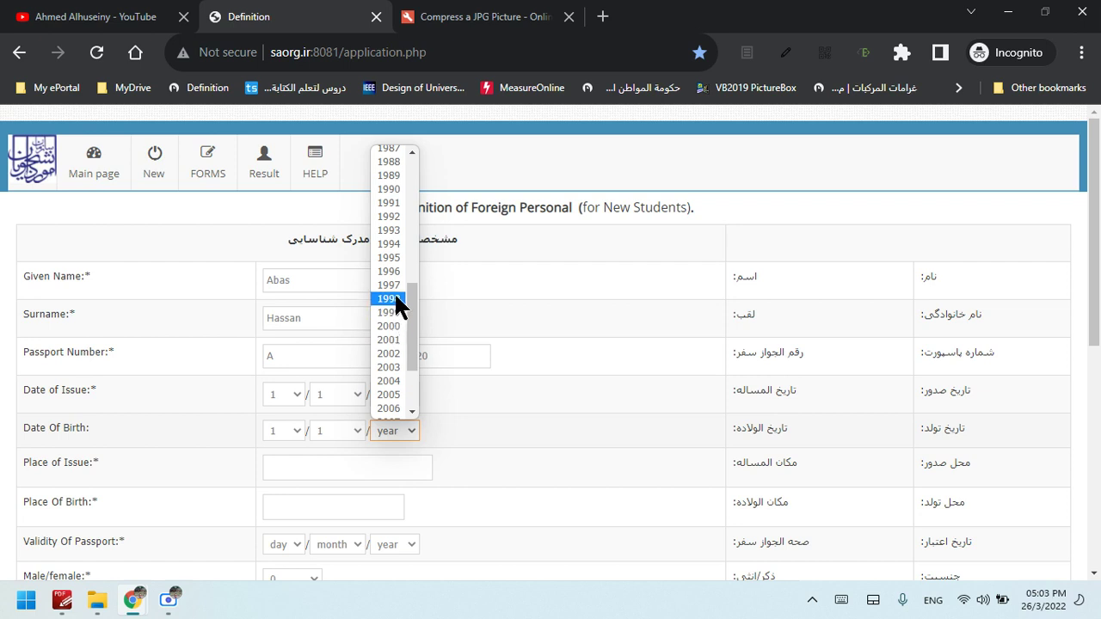
click(385, 258)
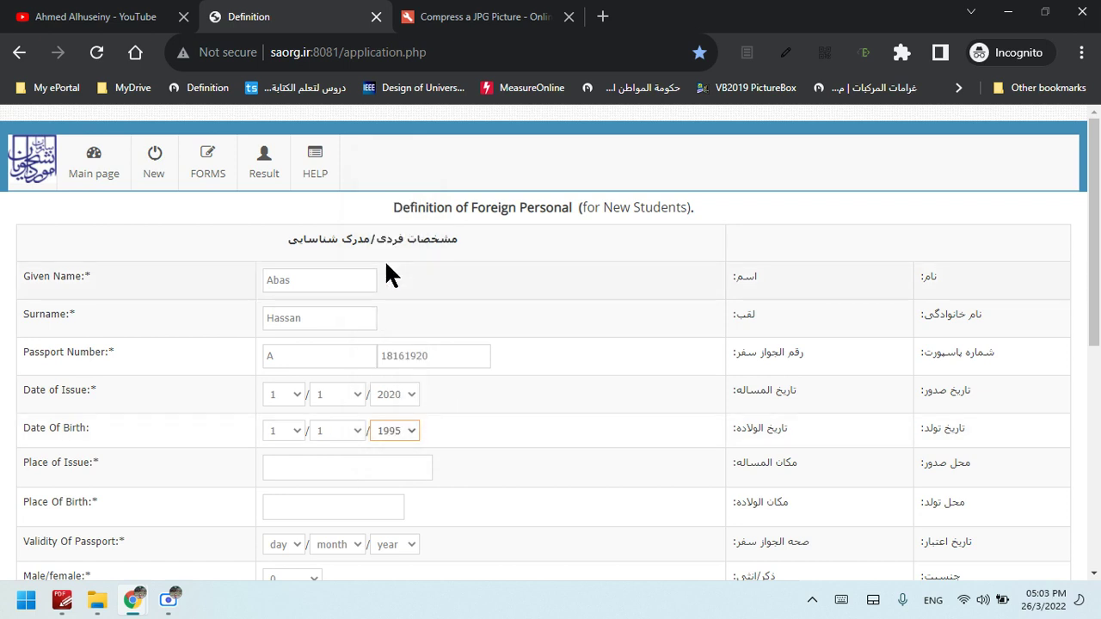
drag(1096, 327, 1096, 352)
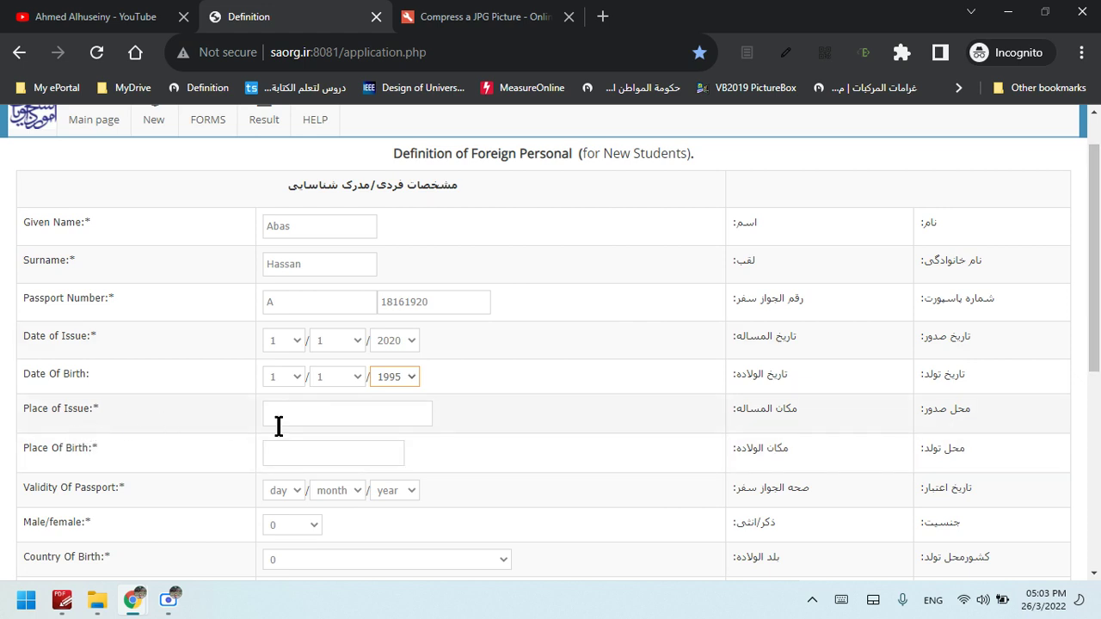
Enter Baghdad as Place of Issue and Wasit as Place Of Birth
click(309, 410)
text(Bag)
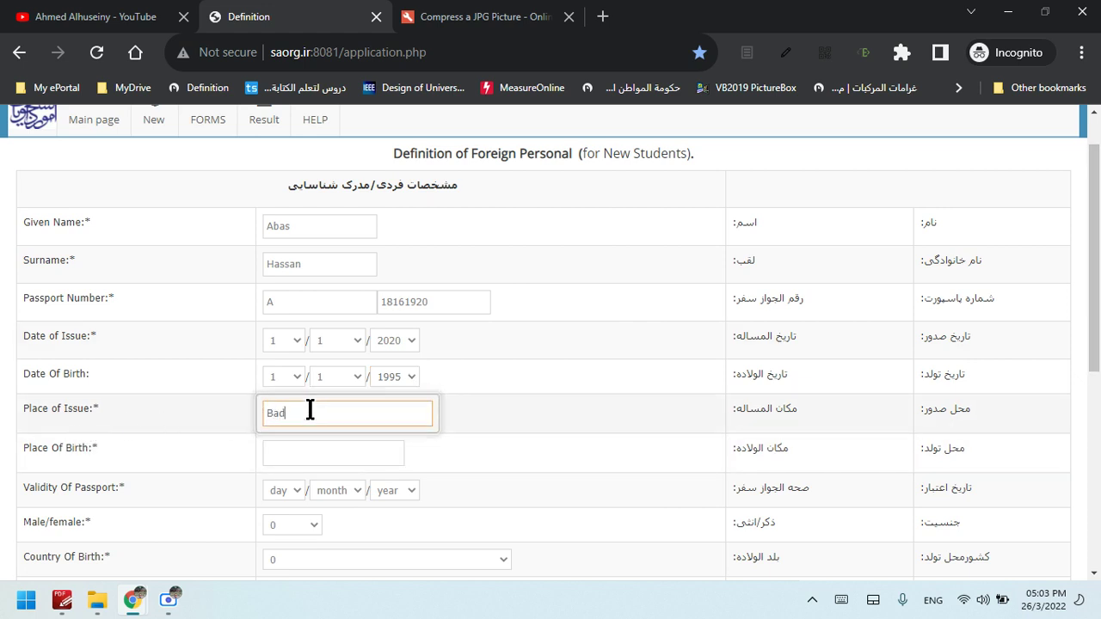
key(BackSpace)
text(gd)
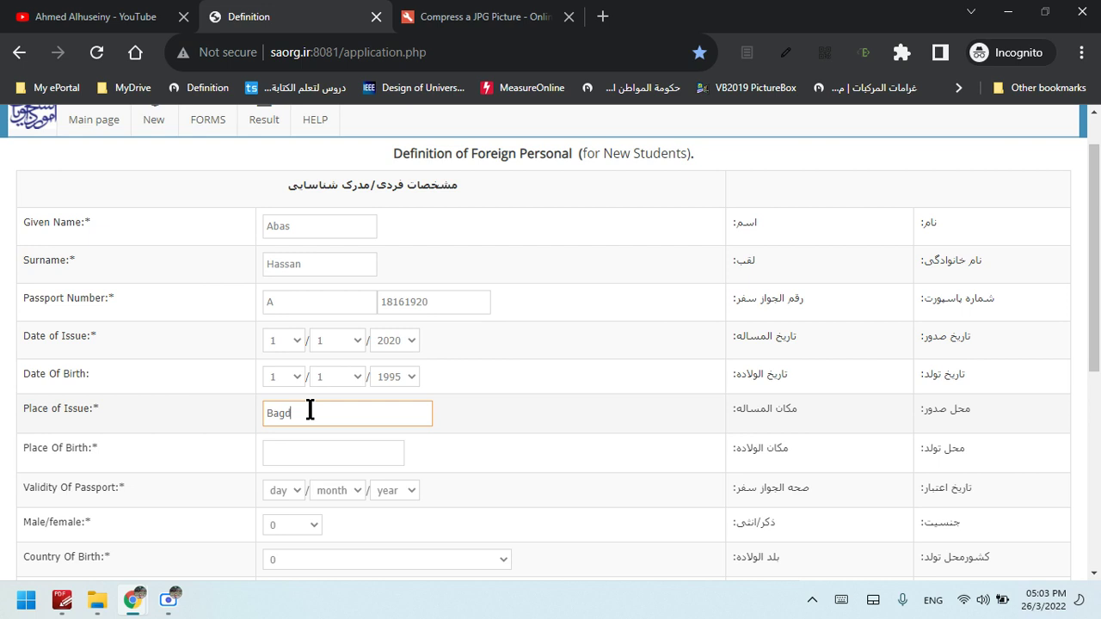
key(BackSpace)
text(hdad)
click(359, 458)
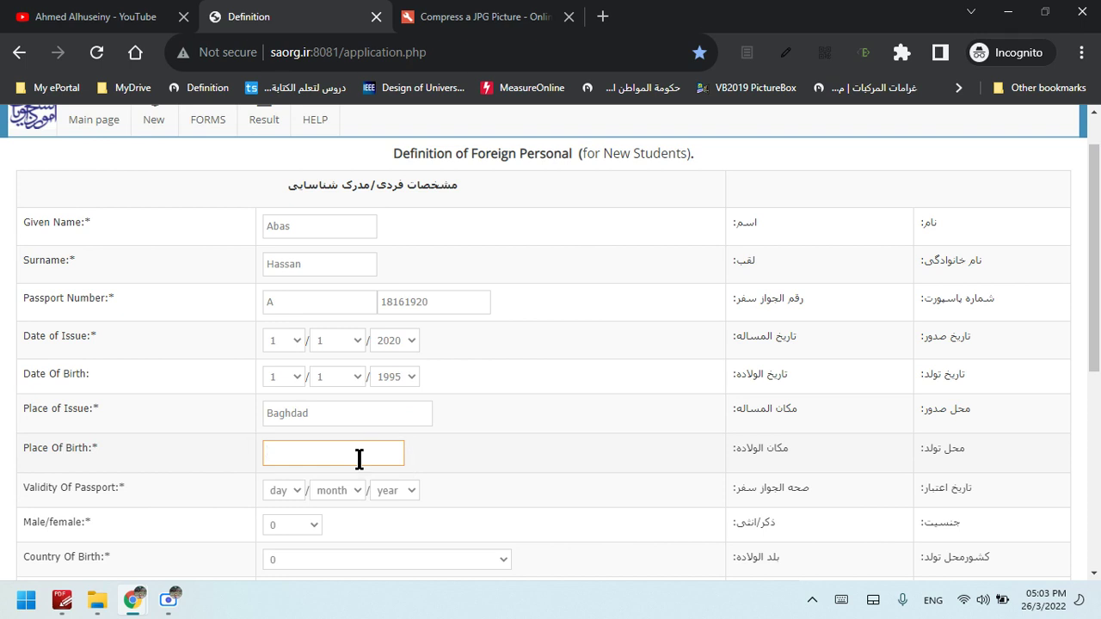
text(Wasit)
Set the passport Validity day and month to 1
click(294, 490)
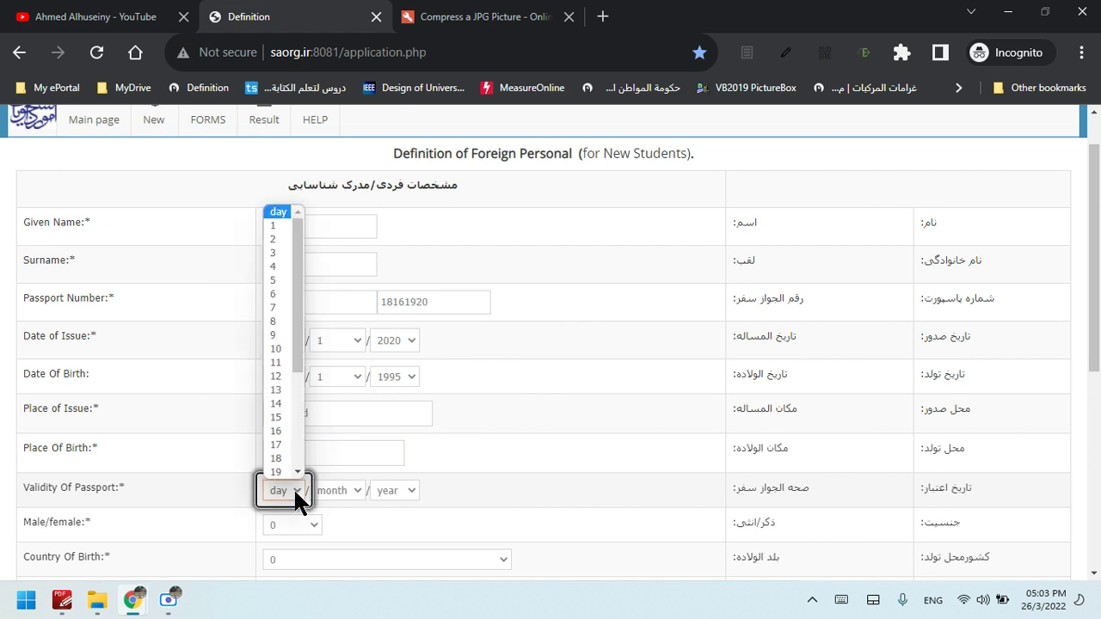
click(274, 225)
click(356, 488)
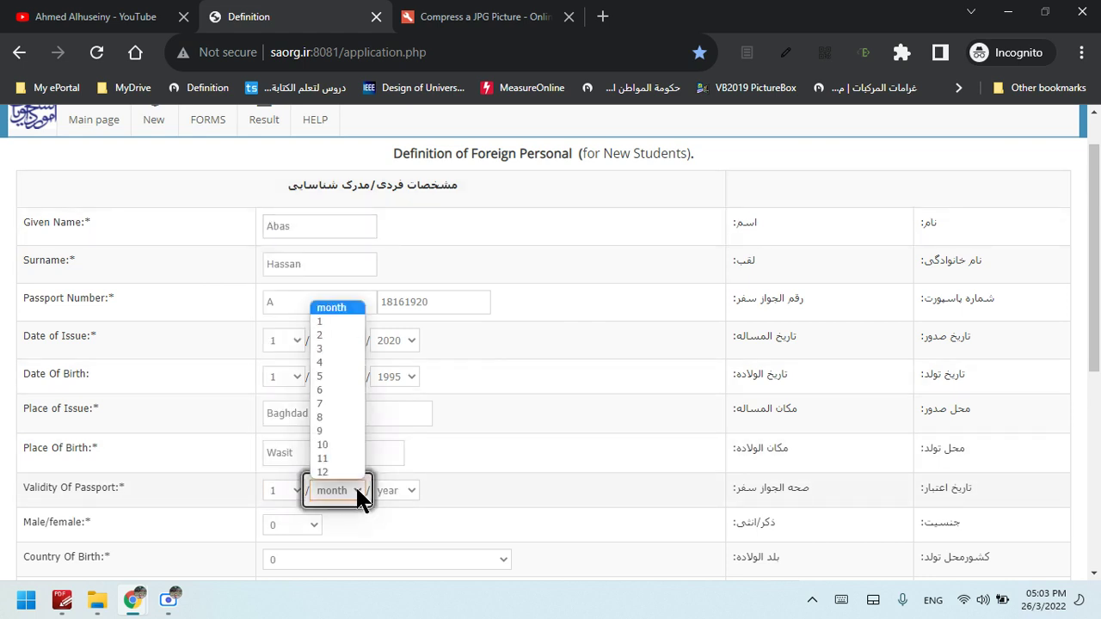
click(327, 321)
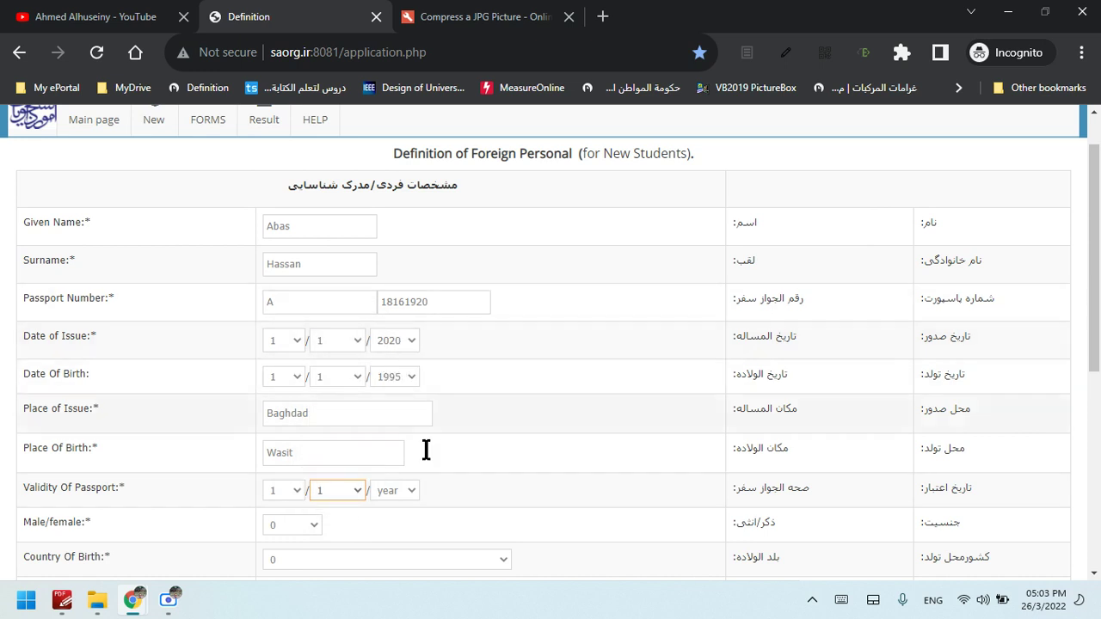
click(411, 487)
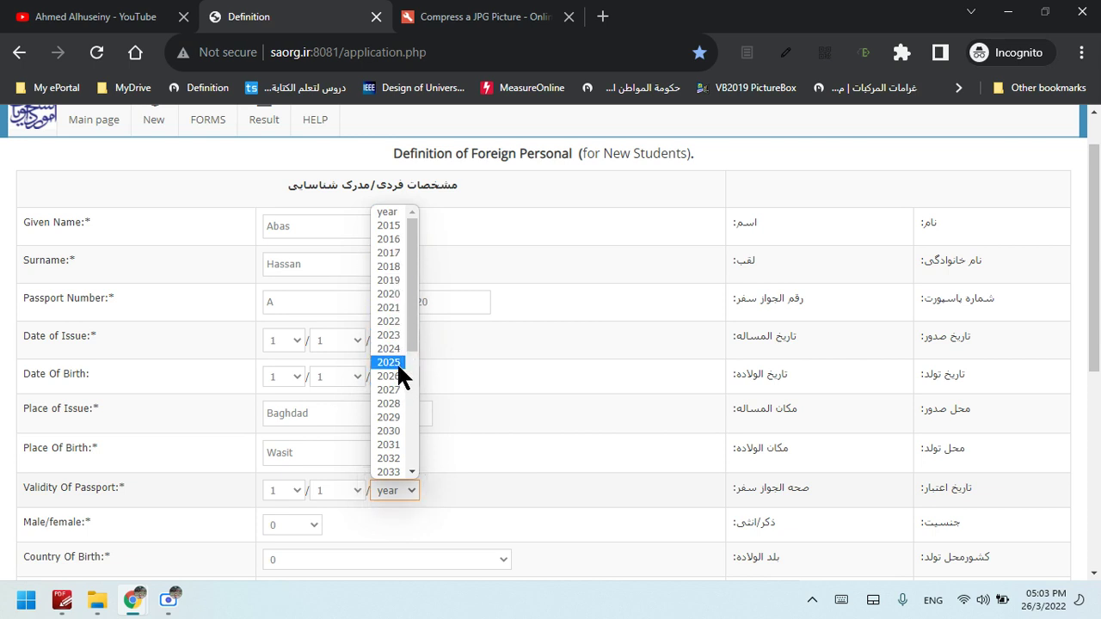
Set the passport Validity year to 2028 and gender to Male
click(396, 403)
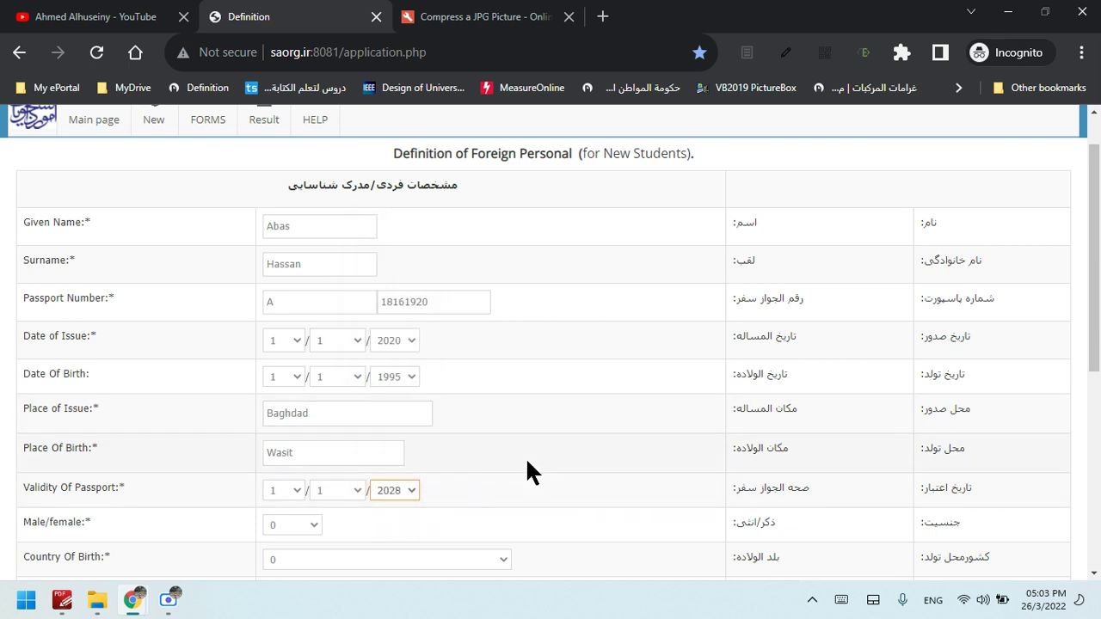
scroll(841, 401, down, 3)
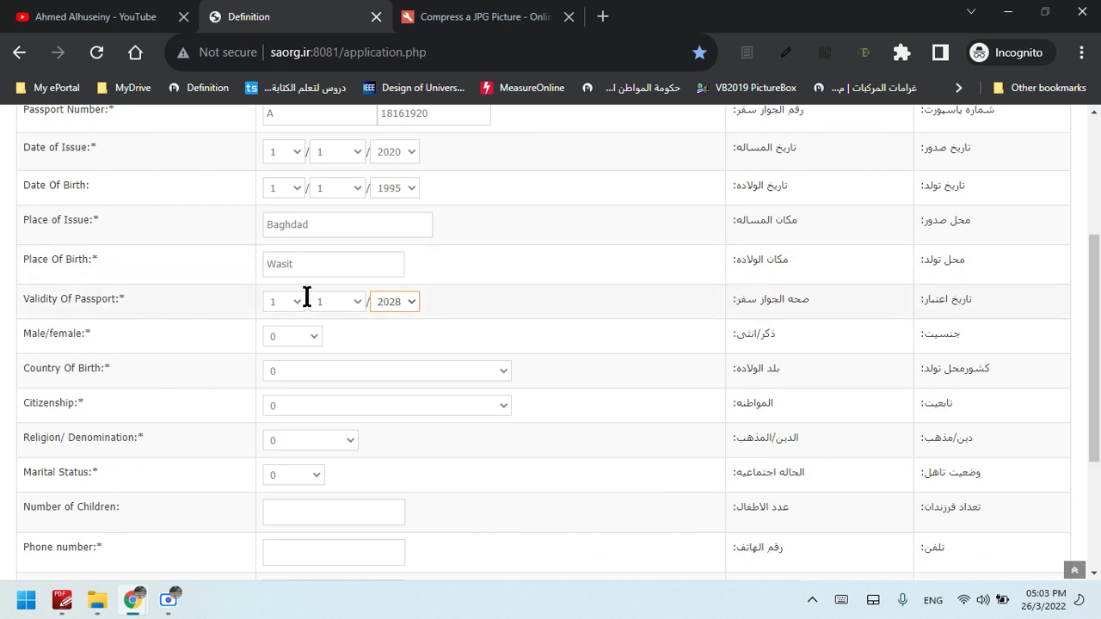
click(307, 336)
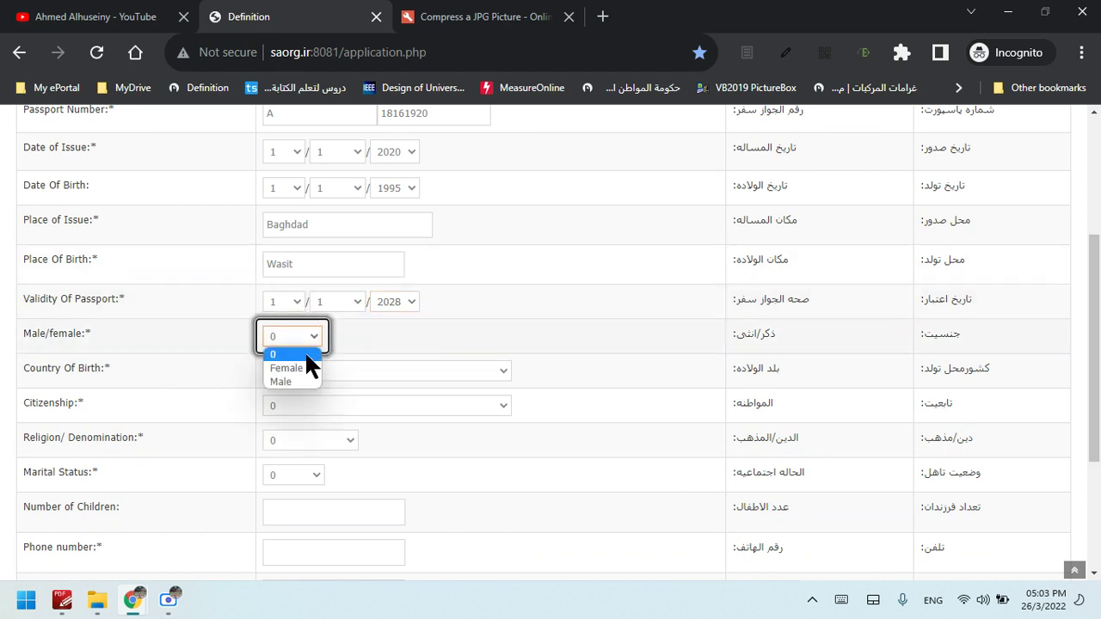
click(299, 382)
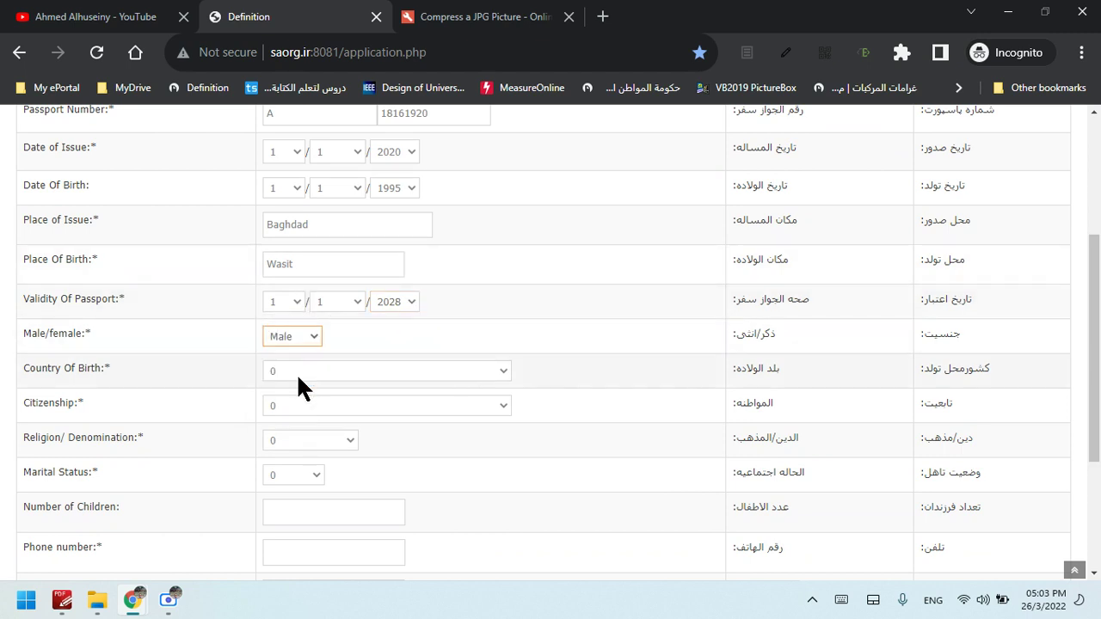
Choose Iraq for both Country Of Birth and Citizenship
click(350, 363)
text(in)
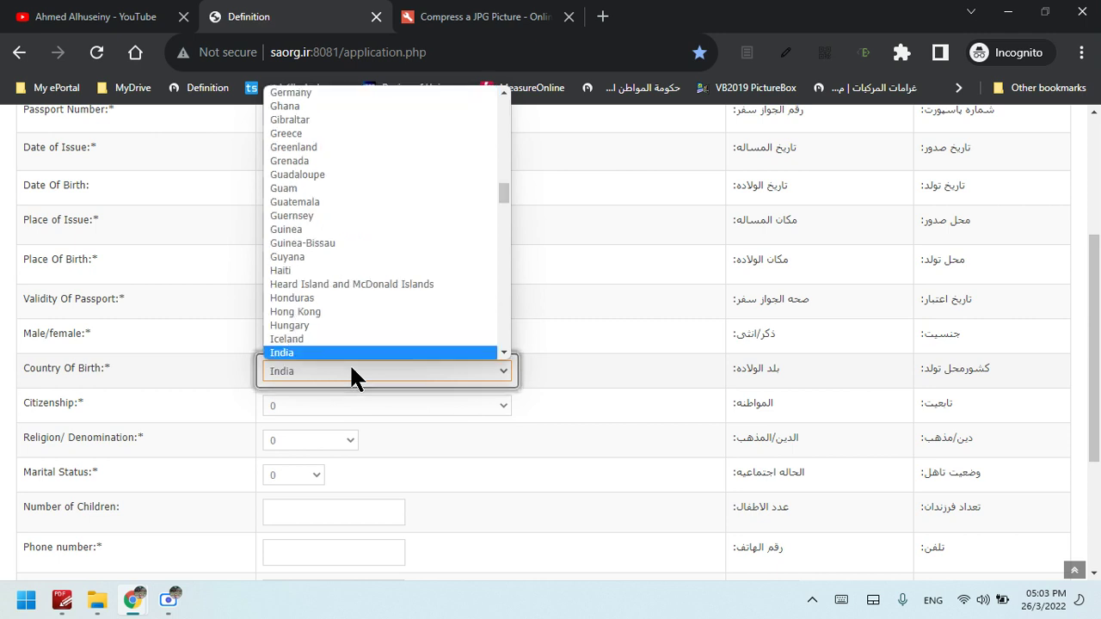
key(Down)
key(Down)
key(Down)
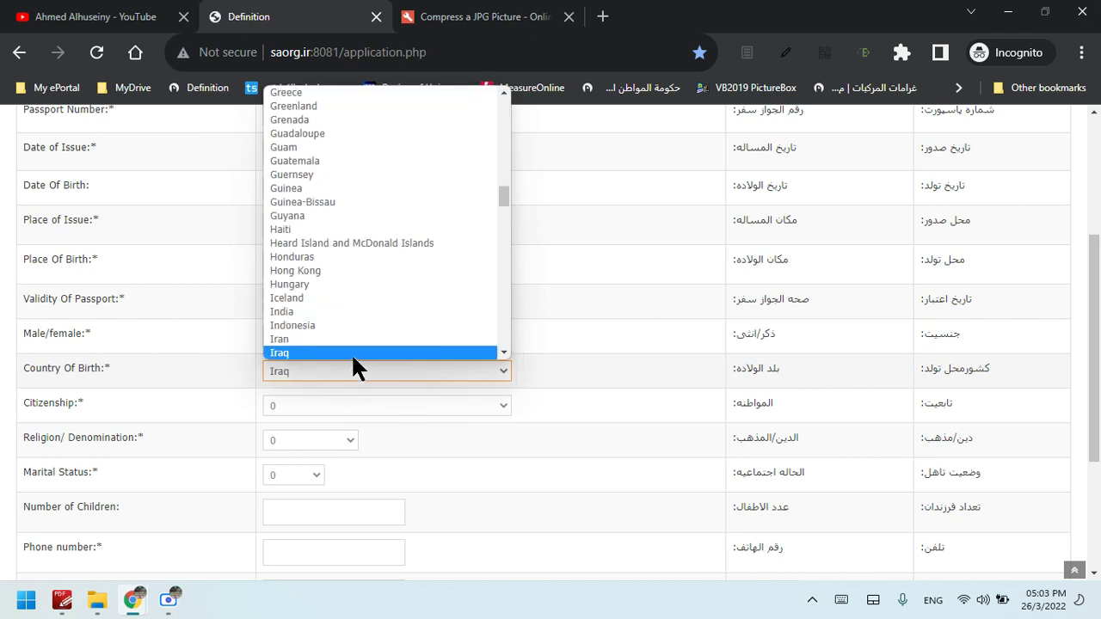
key(Return)
click(364, 401)
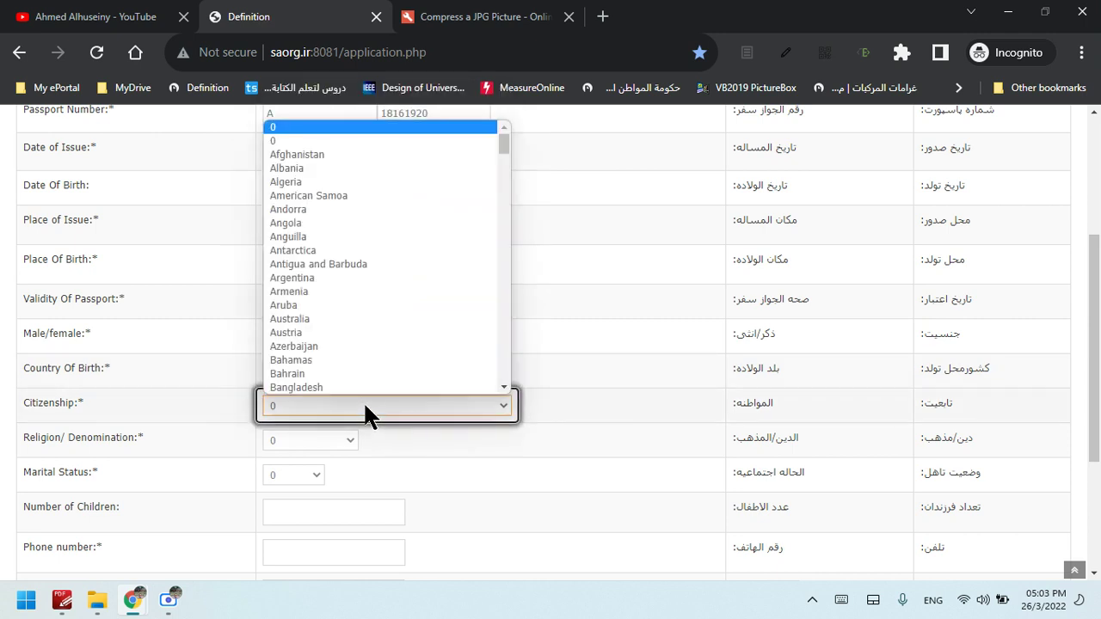
text(in)
key(Down)
key(Down)
key(Down)
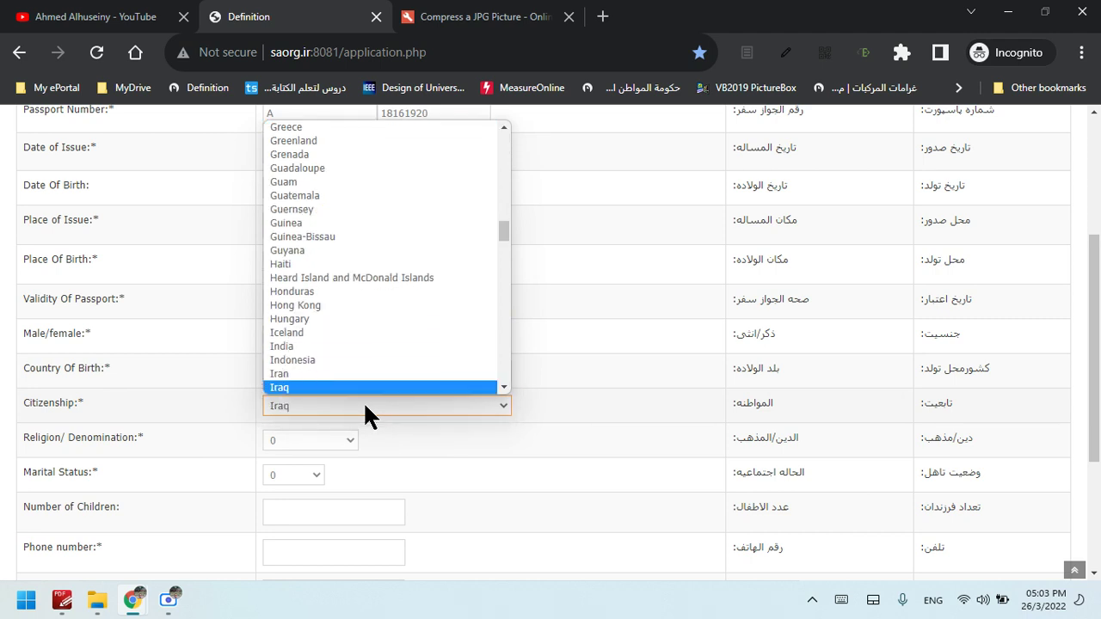
key(Return)
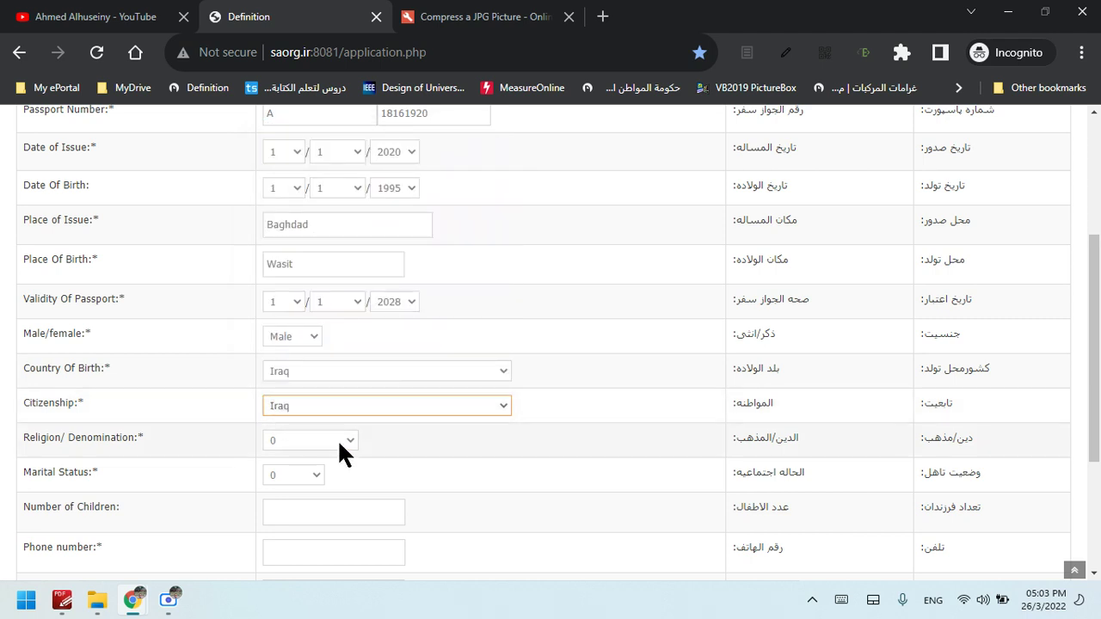
Set the religion/denomination to Other
click(339, 446)
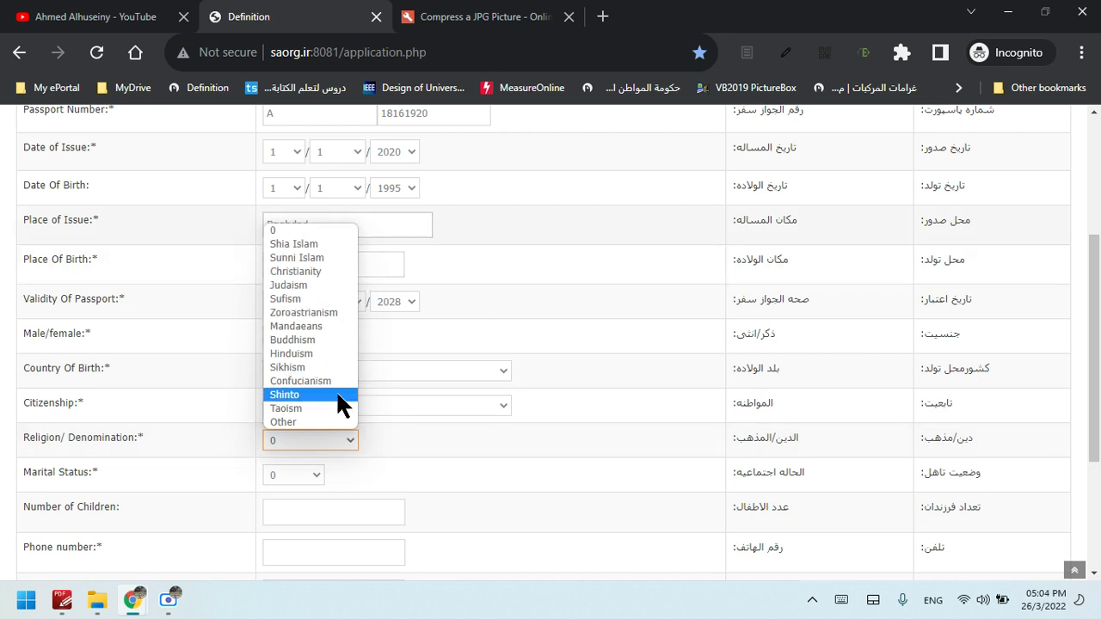
click(330, 421)
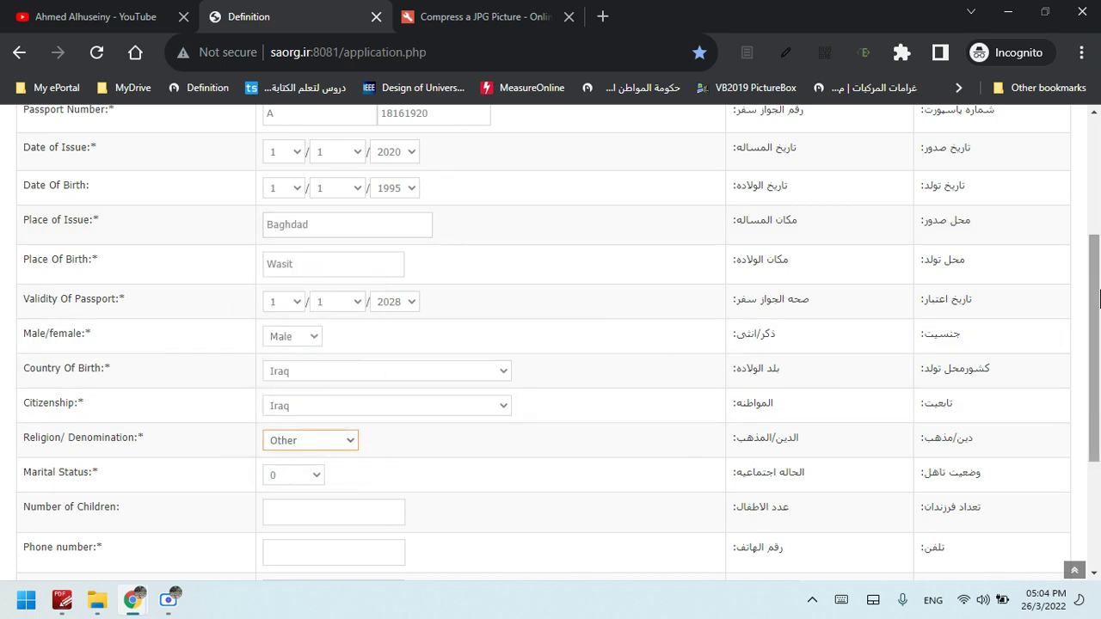
scroll(1100, 290, down, 1)
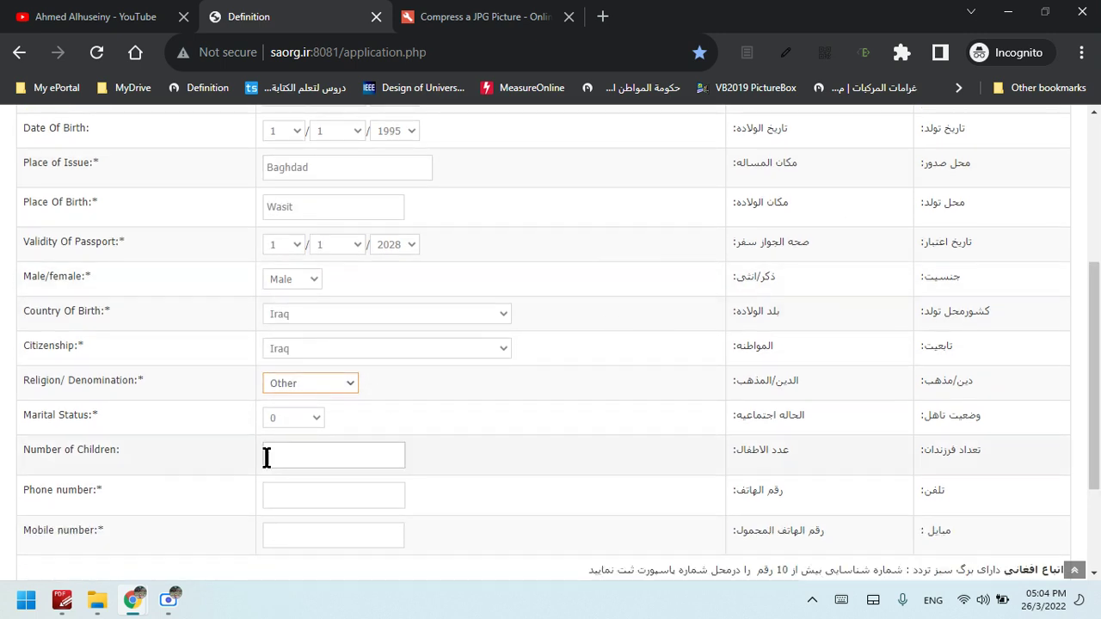
click(319, 418)
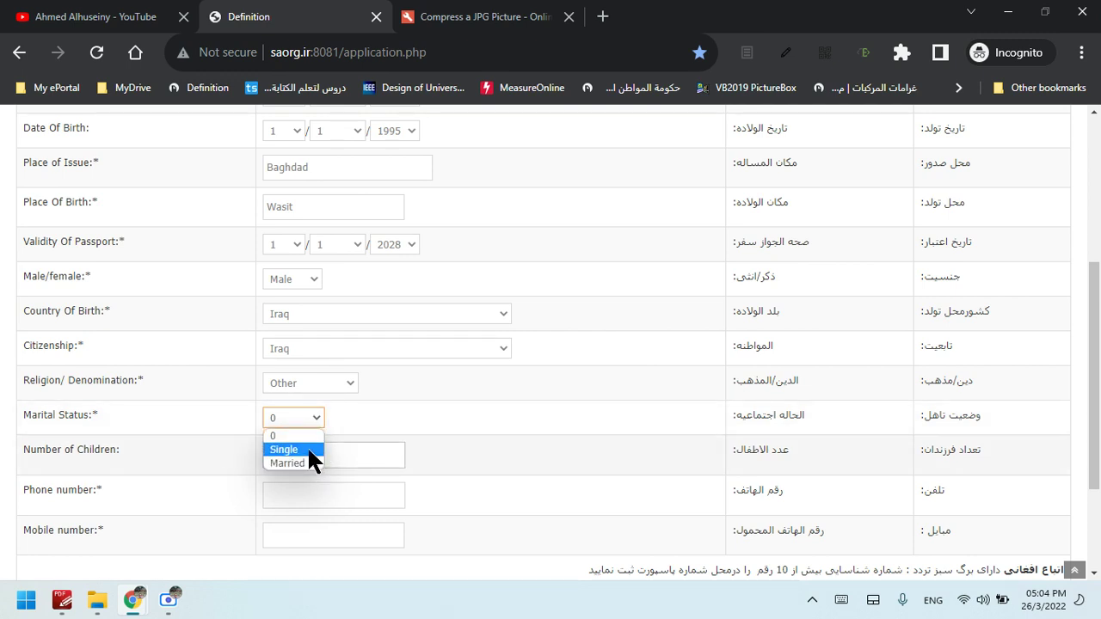
Set marital status to Married and Number of Children to 0, then review the form
click(308, 445)
click(313, 419)
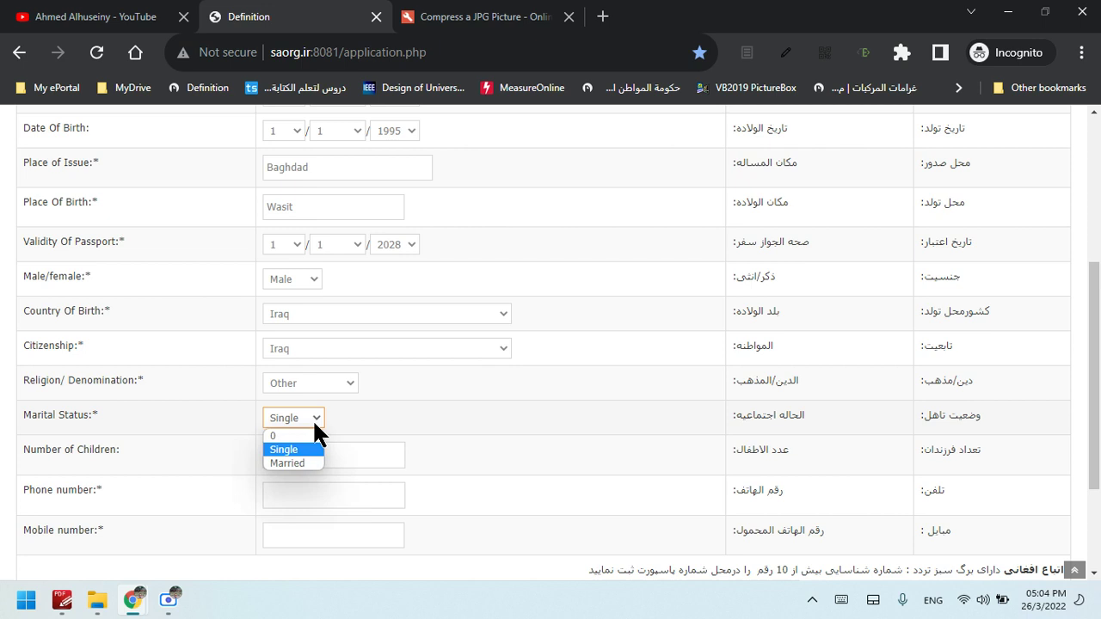
click(300, 464)
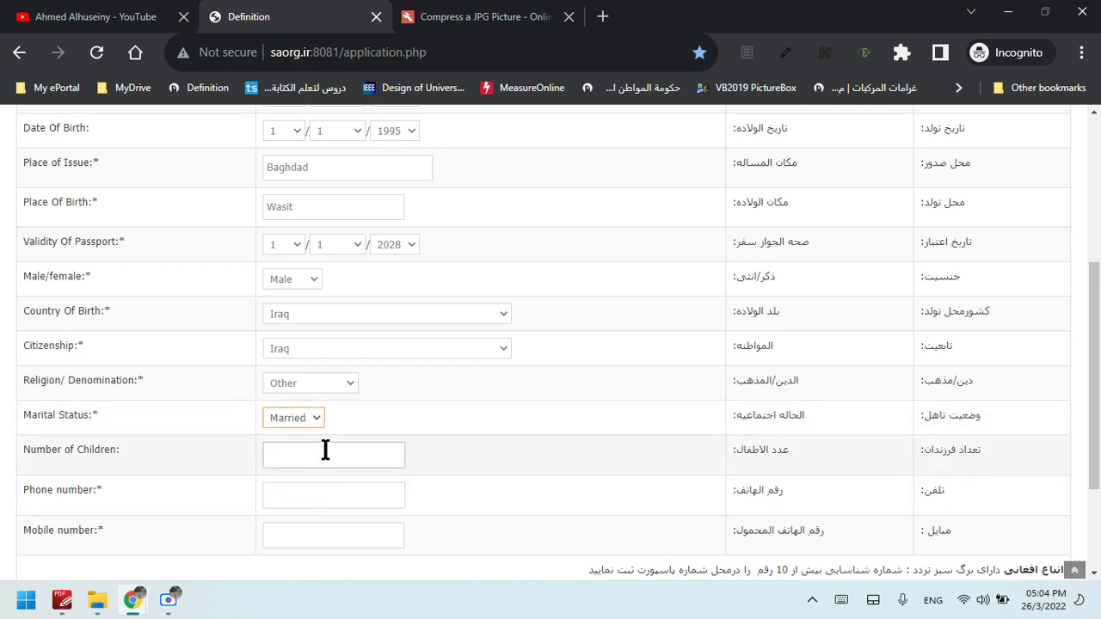
click(325, 450)
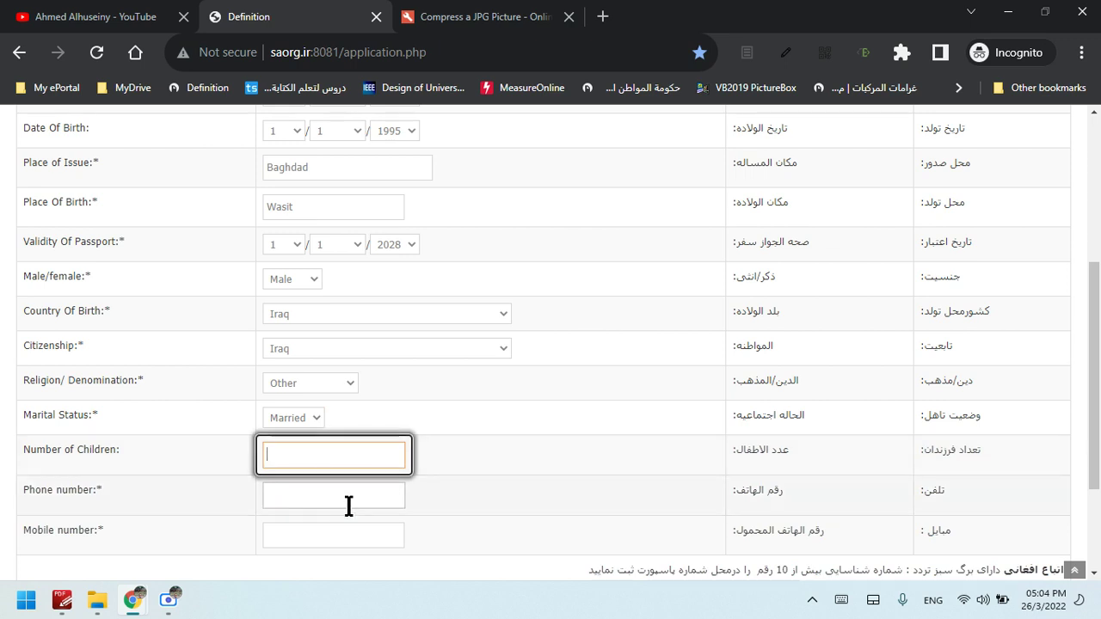
text(0)
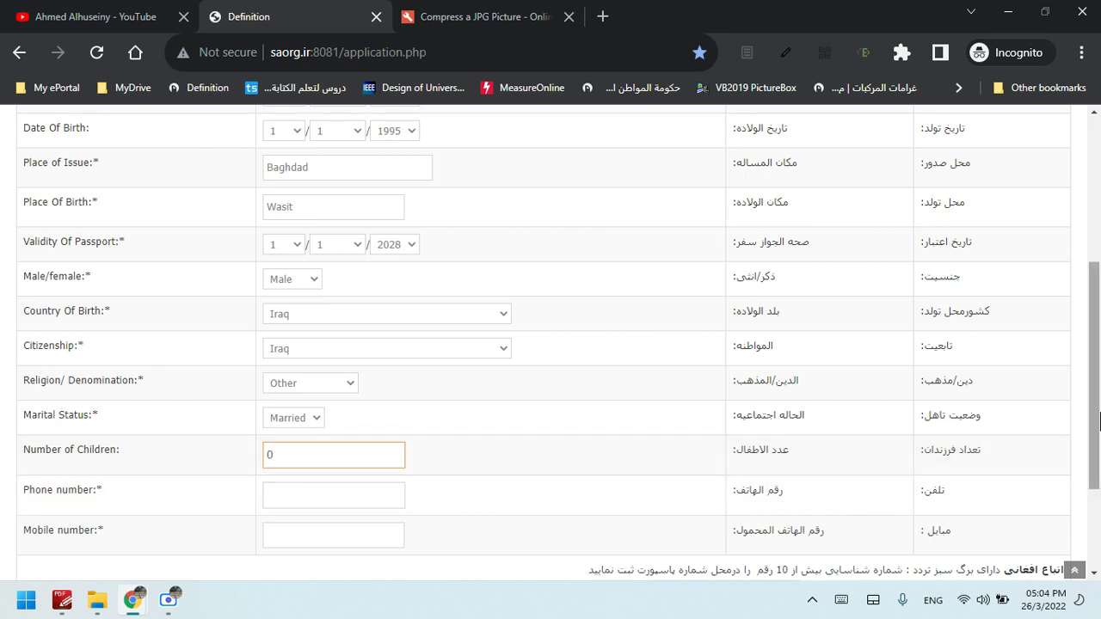
scroll(565, 423, down, 2)
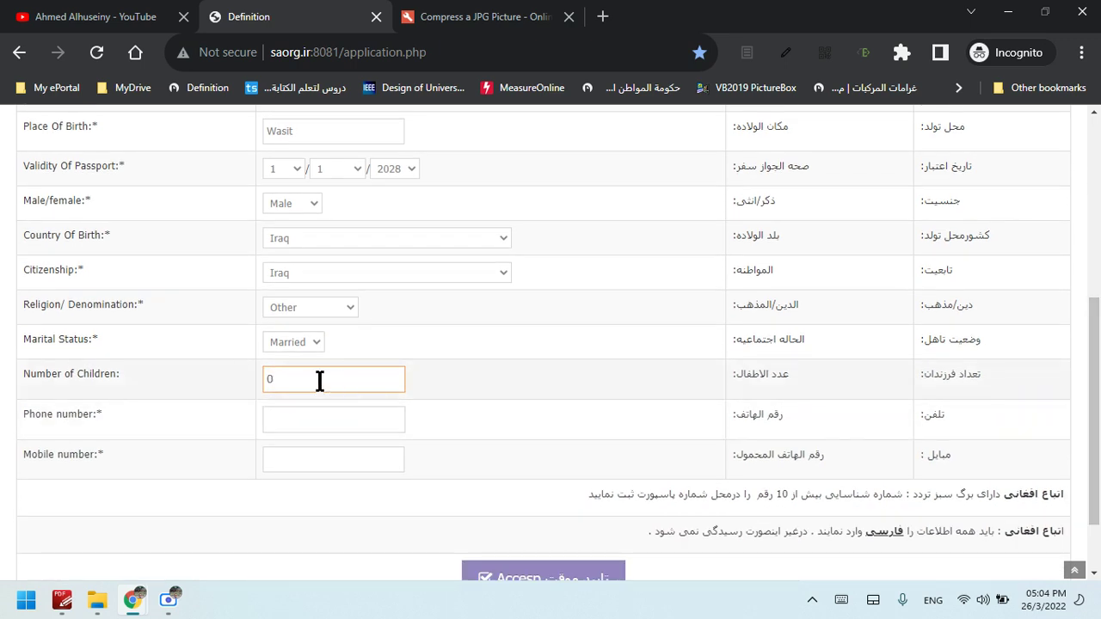
scroll(1097, 346, up, 2)
drag(1099, 346, 1099, 273)
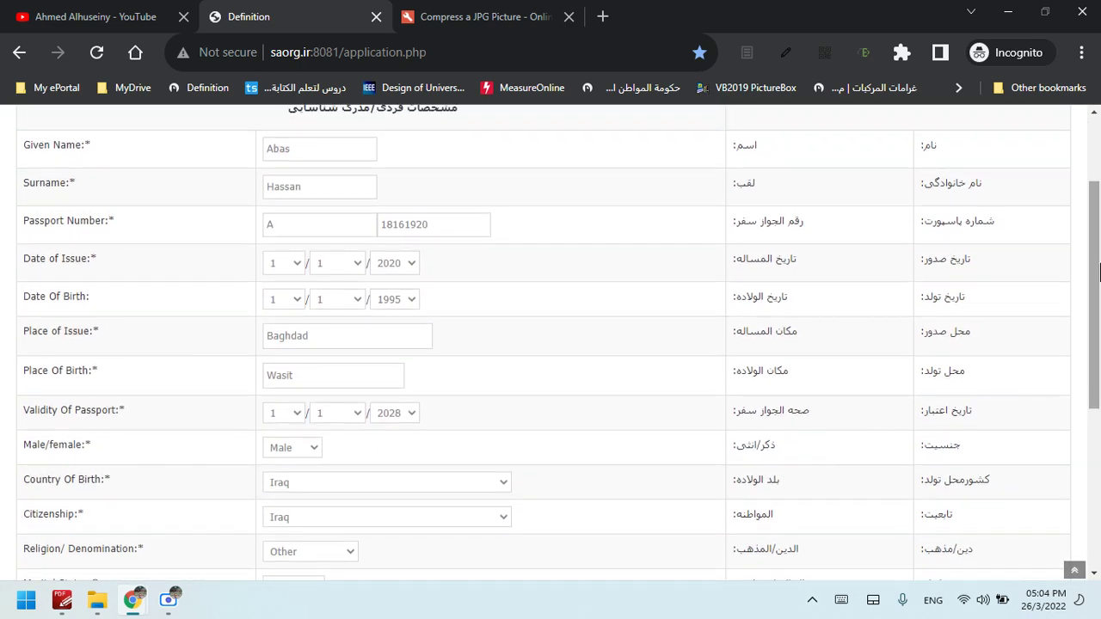
click(91, 155)
click(91, 155)
click(92, 155)
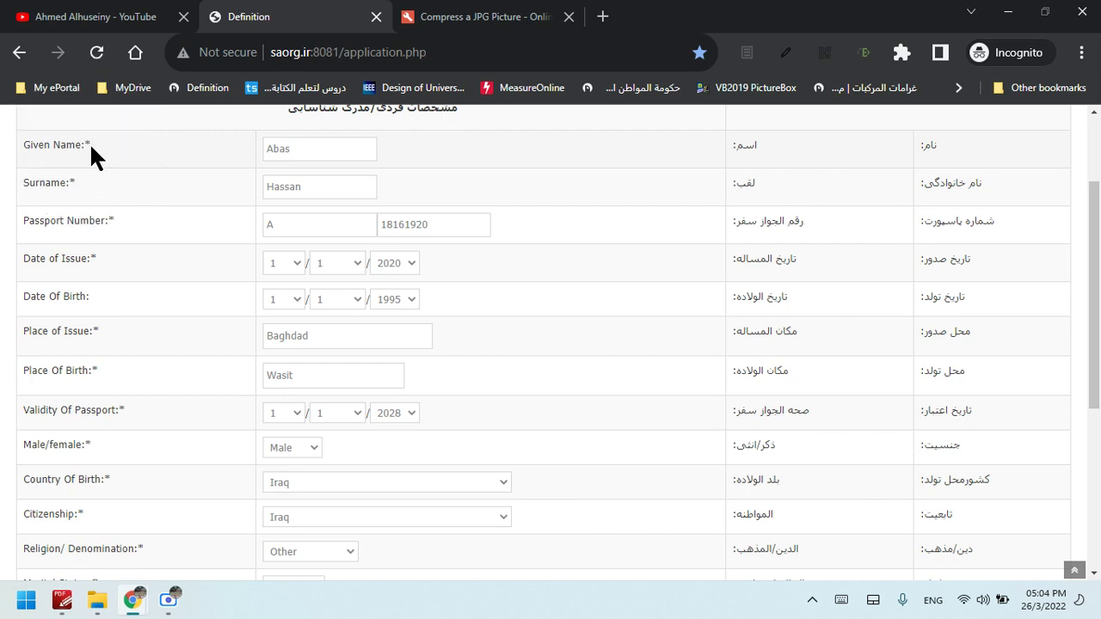
click(92, 147)
click(91, 147)
click(92, 148)
click(91, 148)
click(91, 148)
click(170, 605)
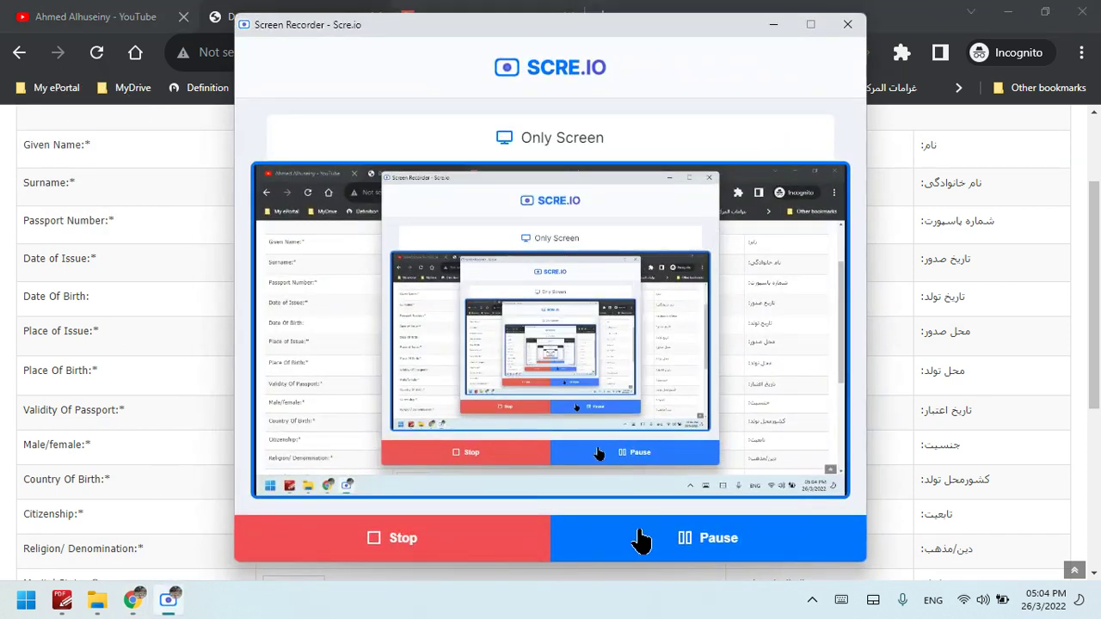
click(635, 534)
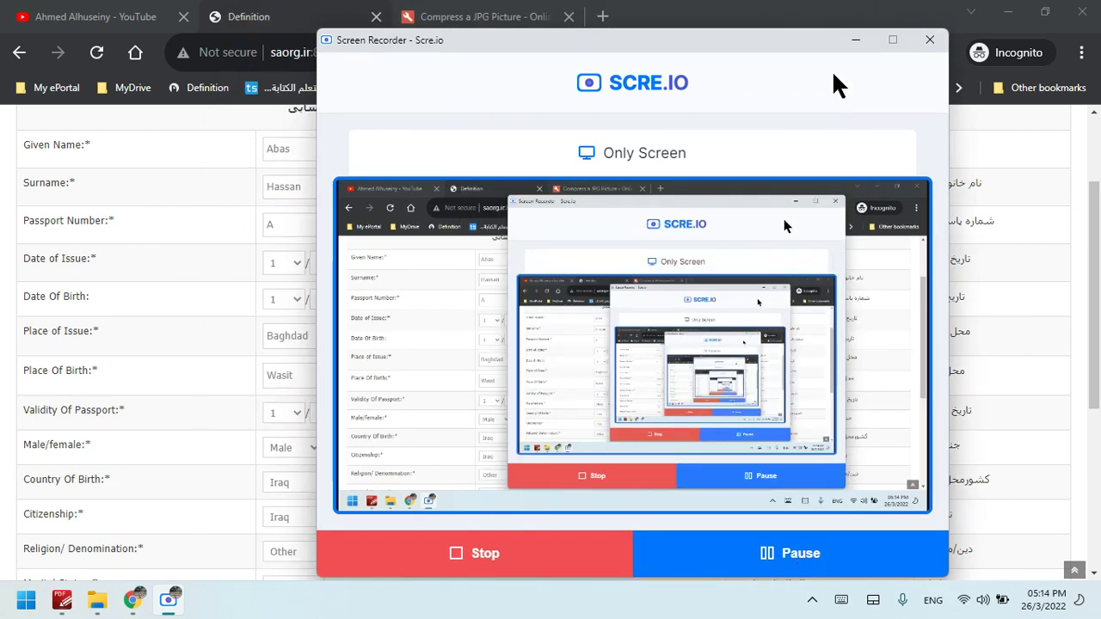
click(856, 40)
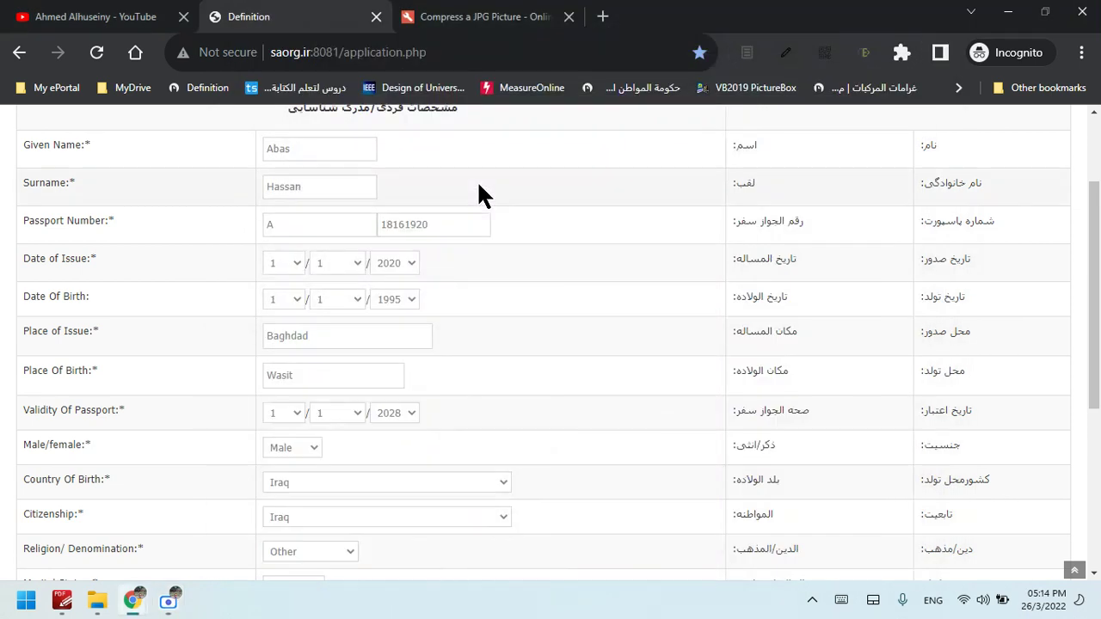
click(91, 145)
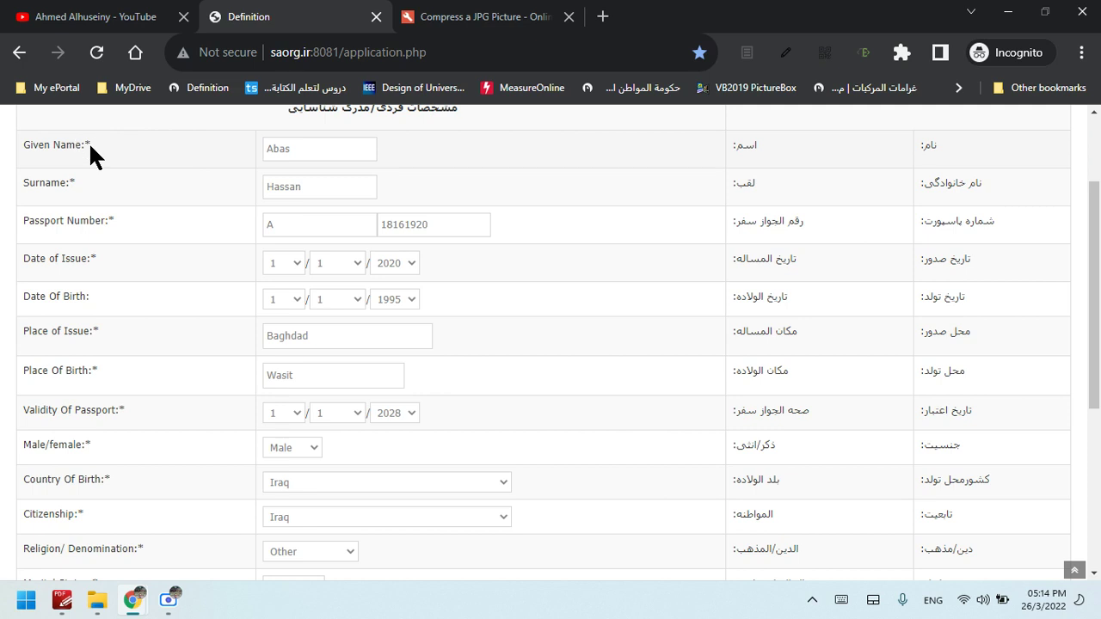
click(90, 144)
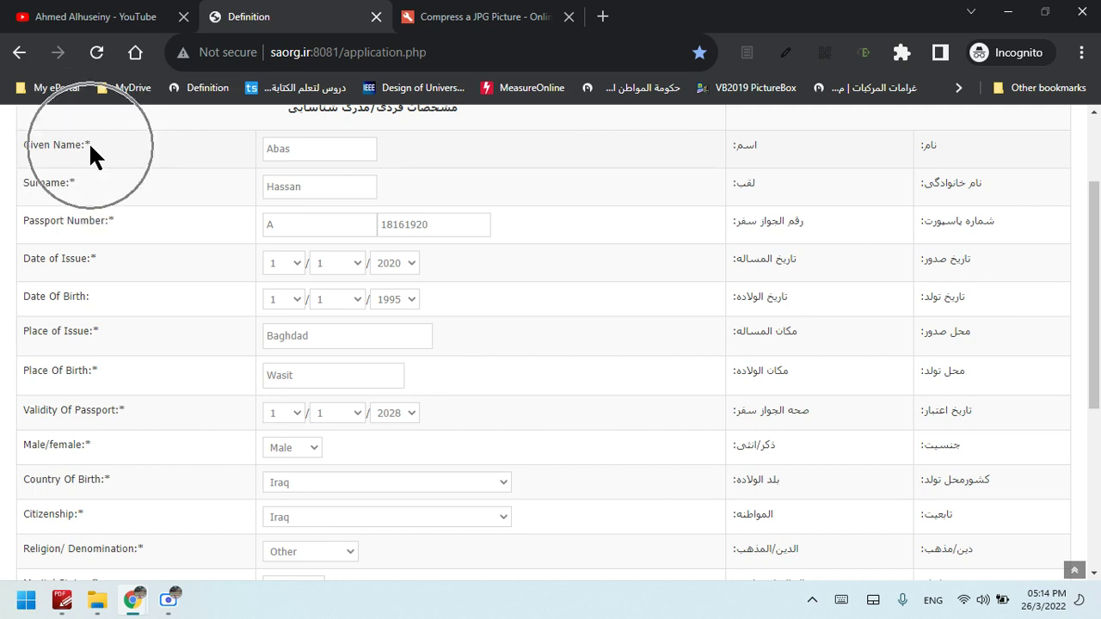
click(90, 145)
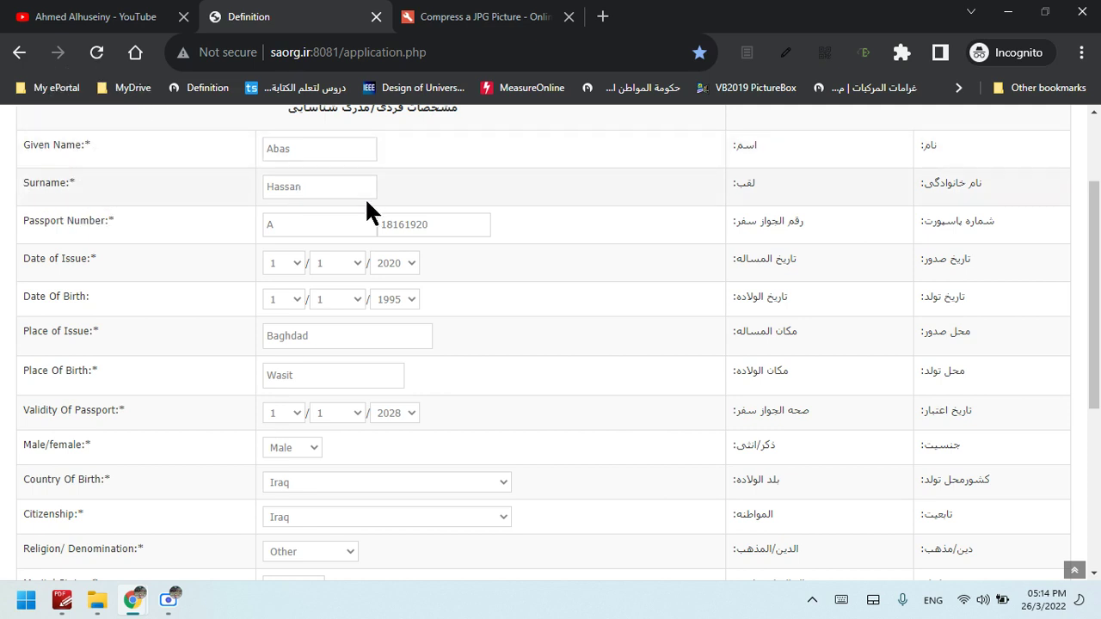
drag(1096, 268, 1097, 410)
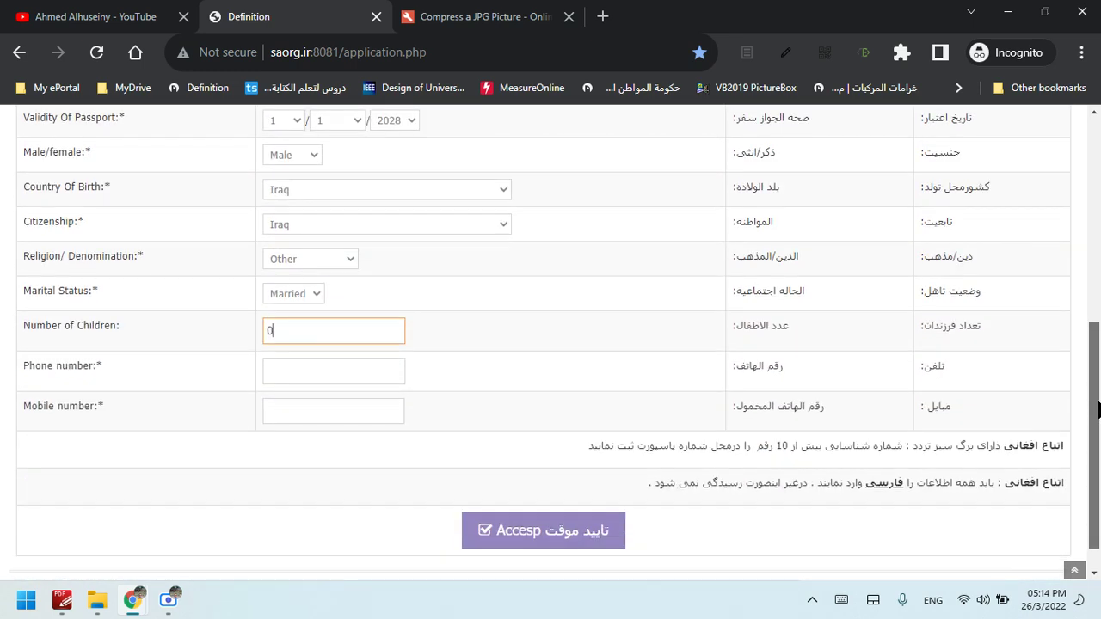
click(125, 329)
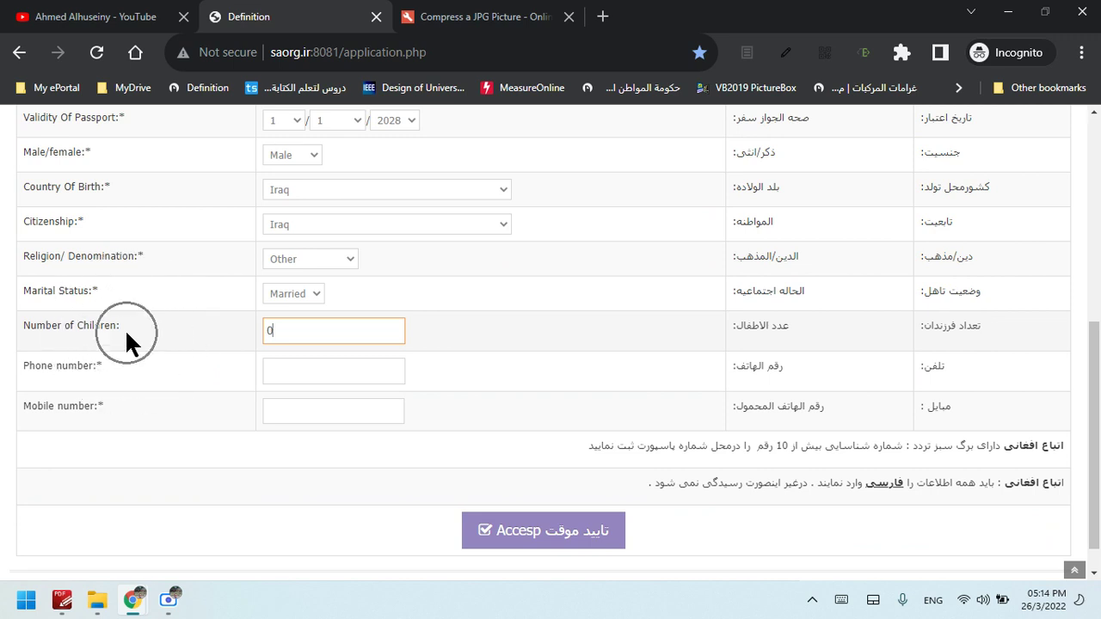
drag(293, 337, 263, 341)
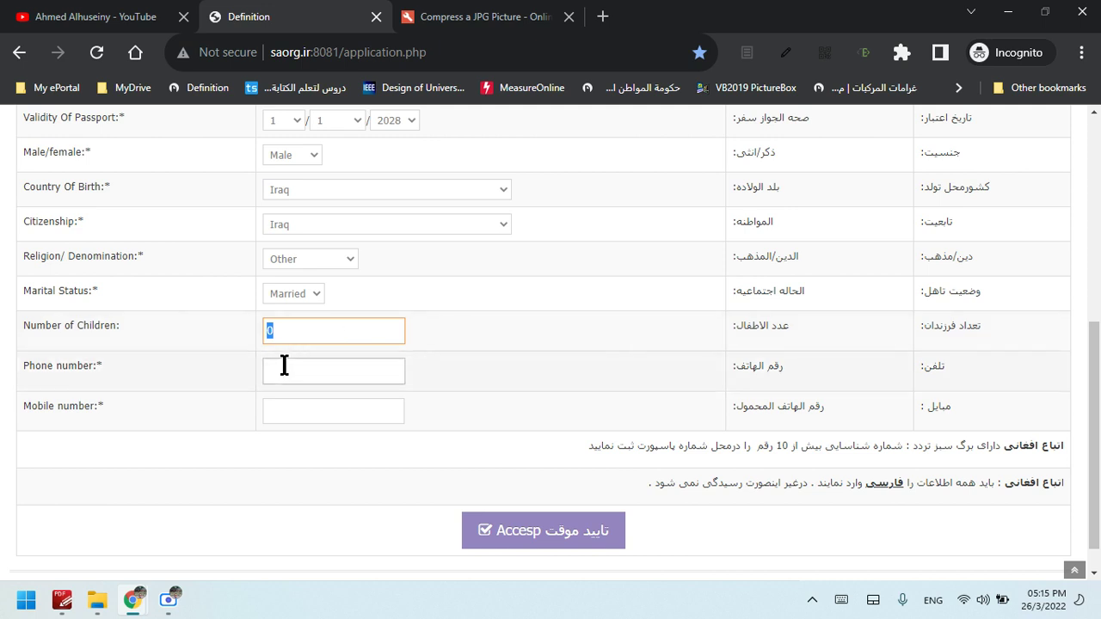
Enter the applicant's phone number with the +964 prefix and select it for copying
click(288, 366)
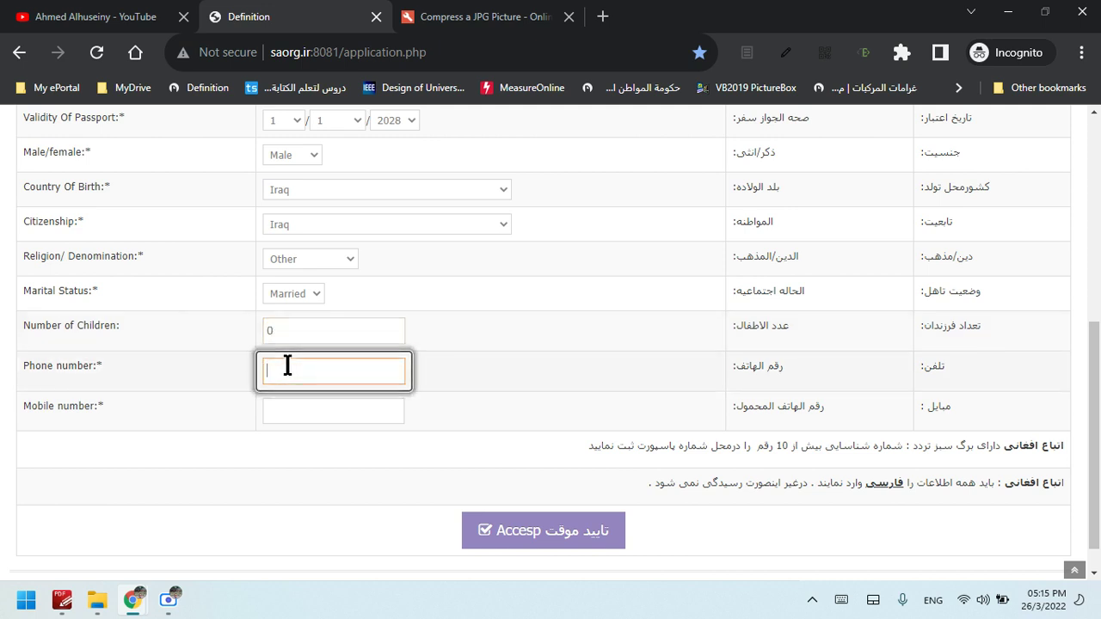
text(+)
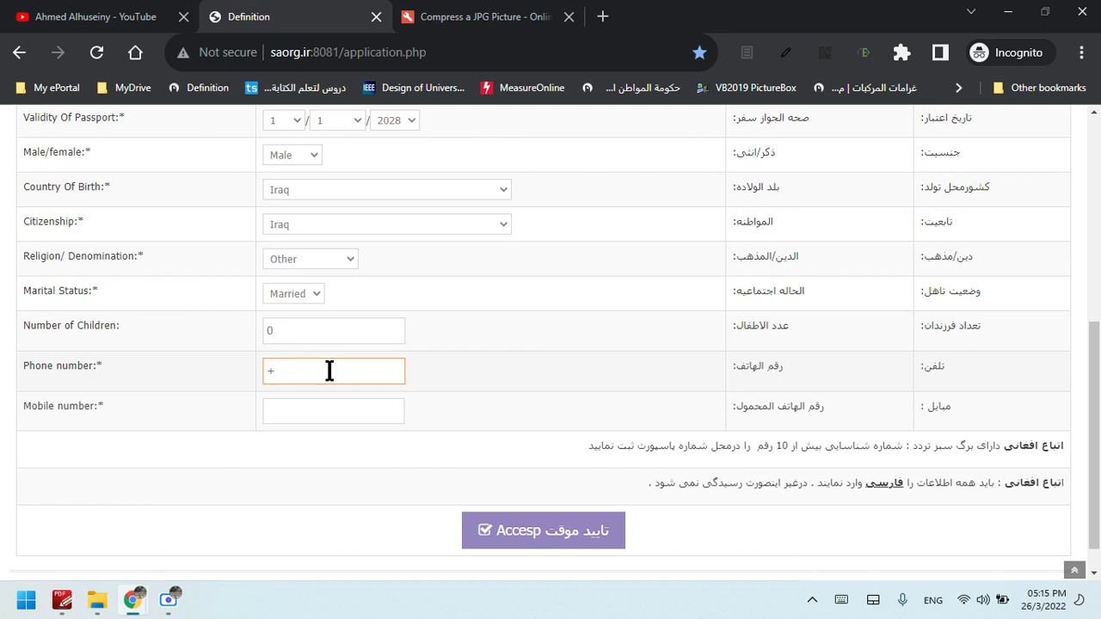
drag(330, 371, 249, 376)
click(317, 372)
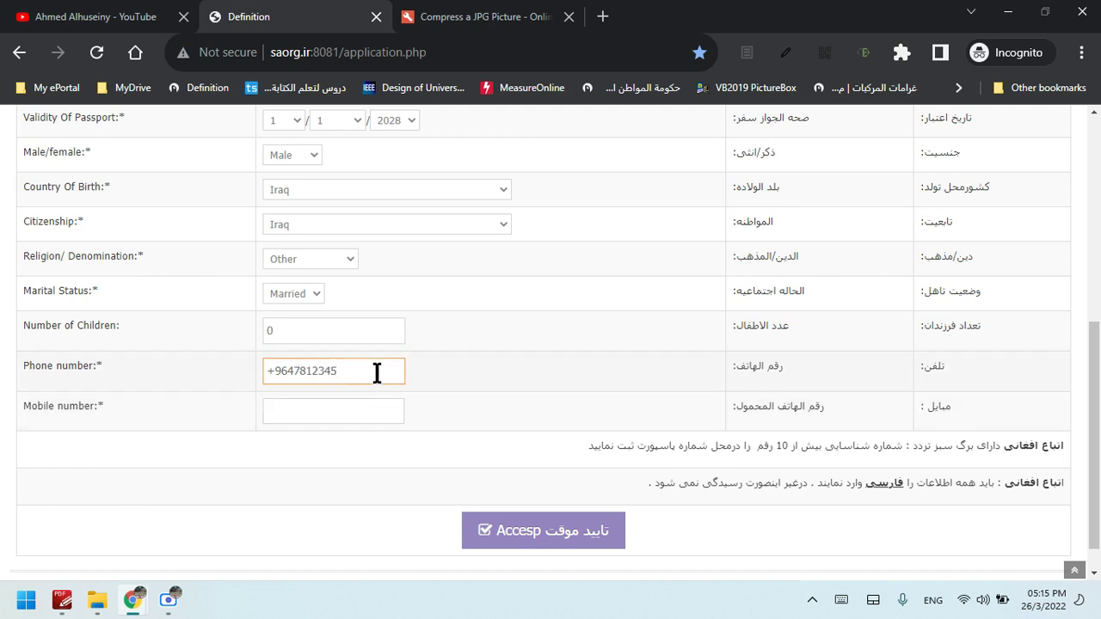
drag(376, 371, 257, 372)
key(ctrl+c)
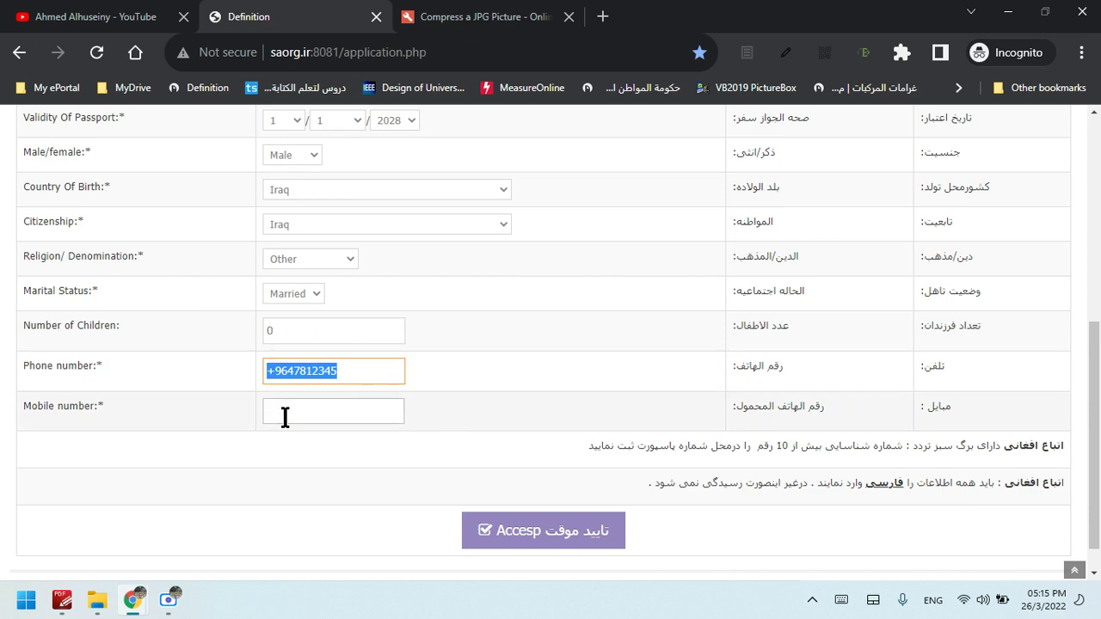
Paste the number into Mobile number, replace its last digits, and check both fields
click(284, 413)
key(ctrl+v)
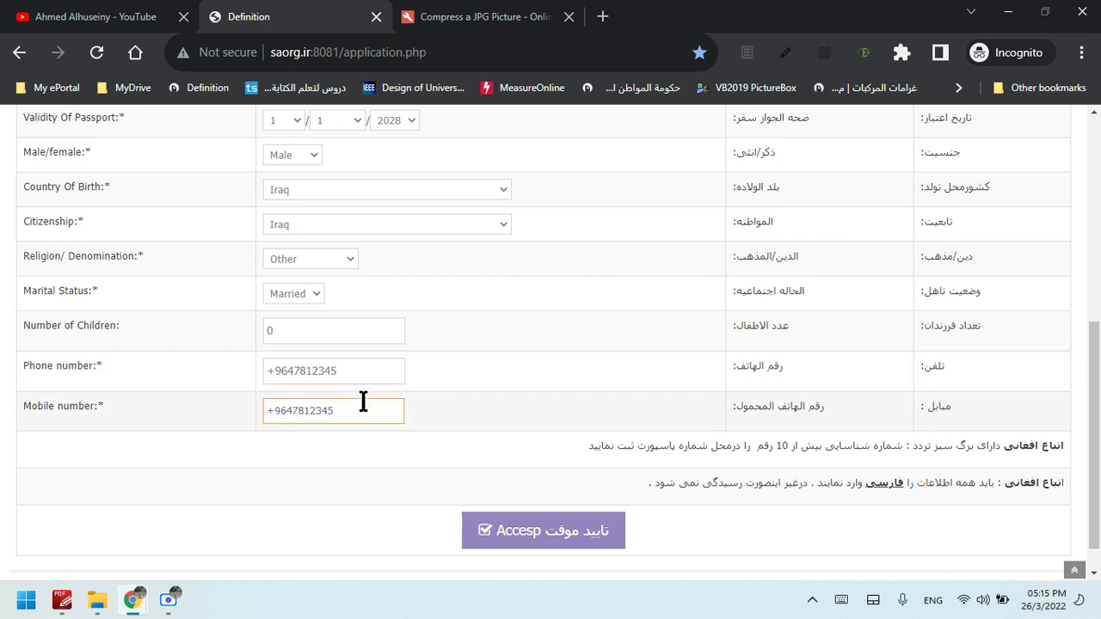
key(BackSpace)
key(BackSpace)
key(BackSpace)
text(6488)
click(347, 370)
drag(346, 370, 239, 357)
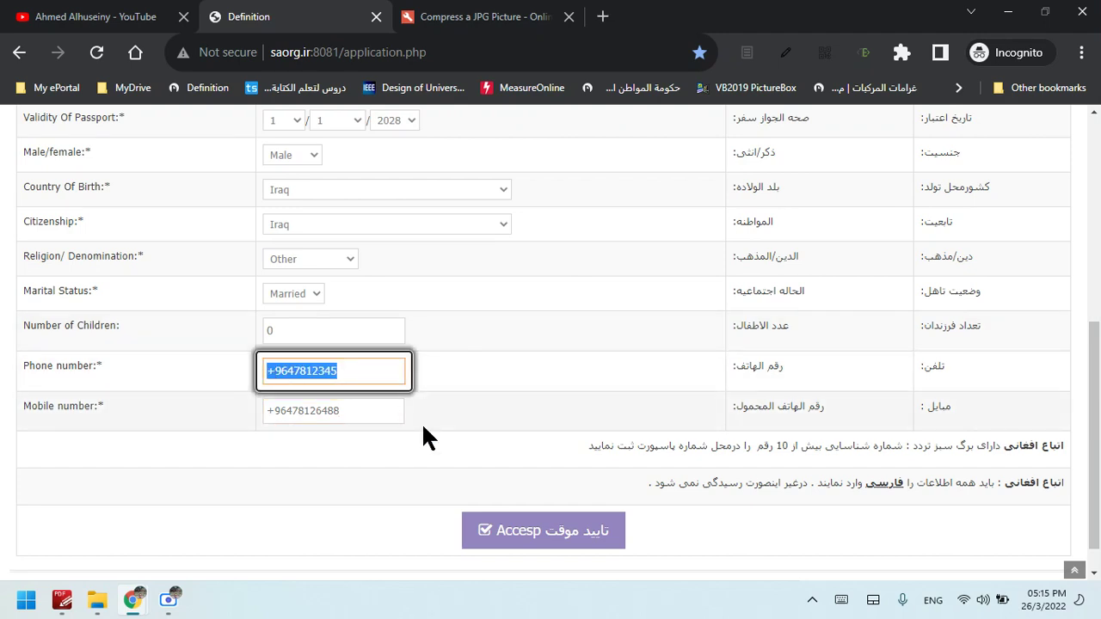
drag(374, 410, 234, 402)
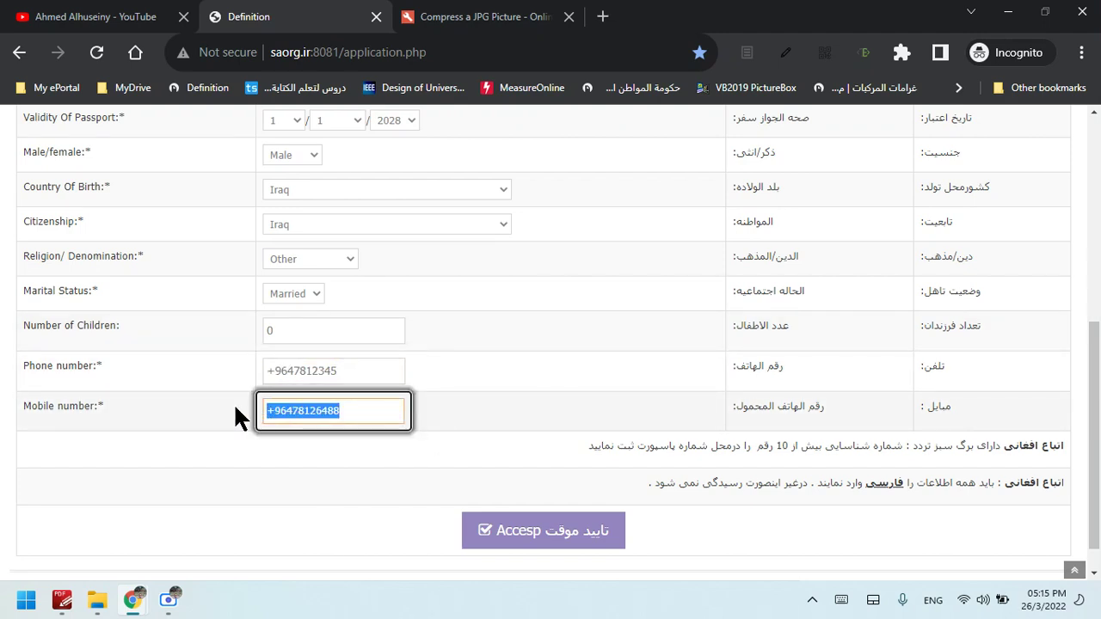
click(388, 416)
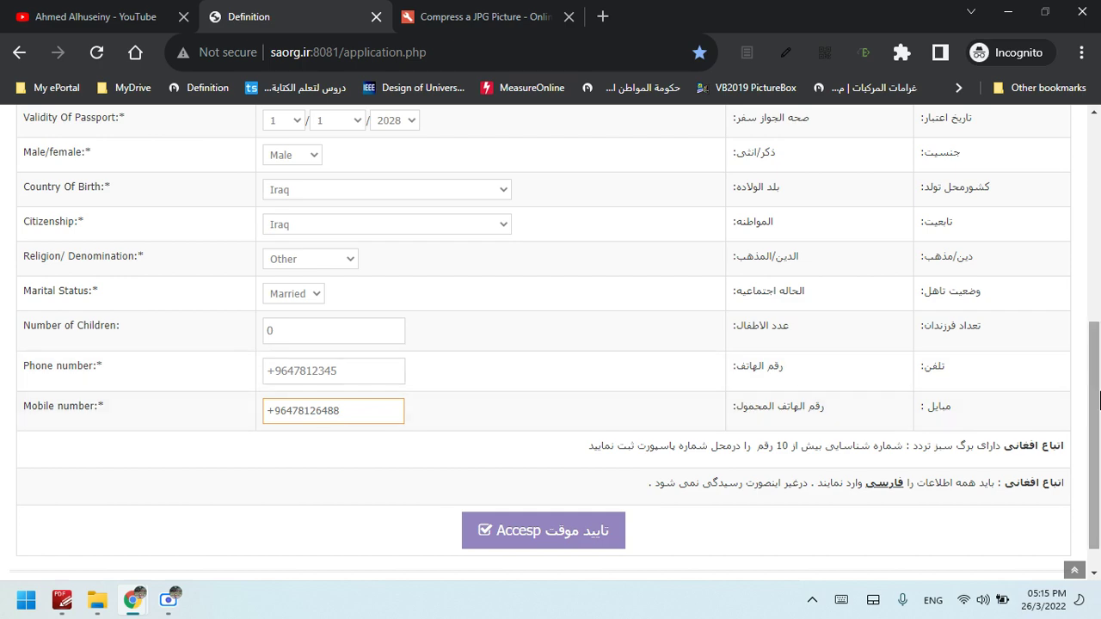
drag(1096, 413, 1099, 379)
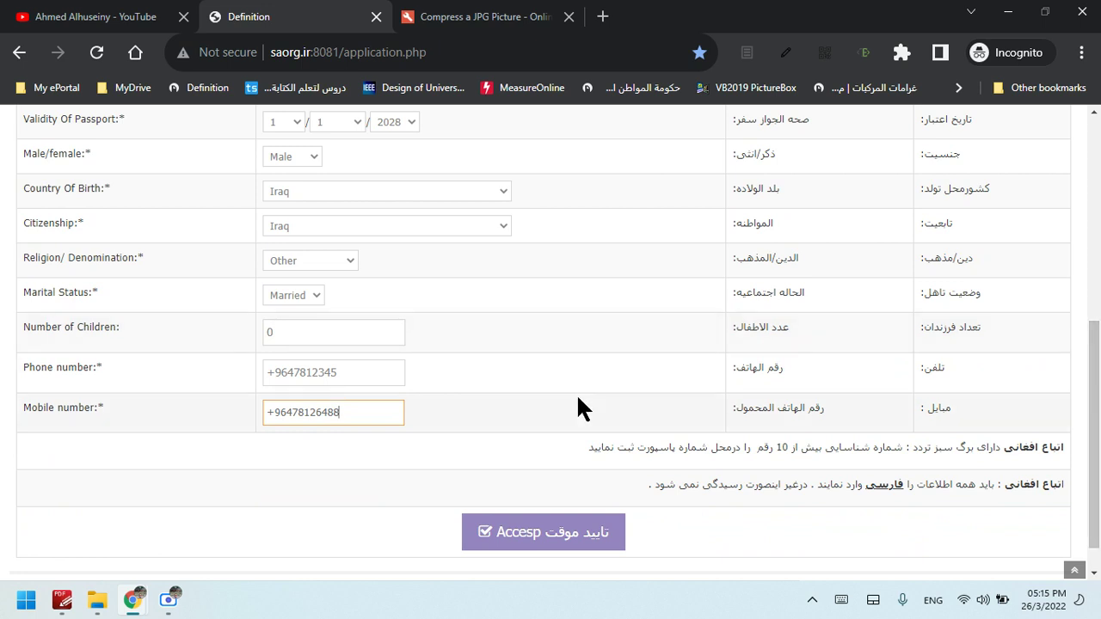
drag(342, 413, 274, 413)
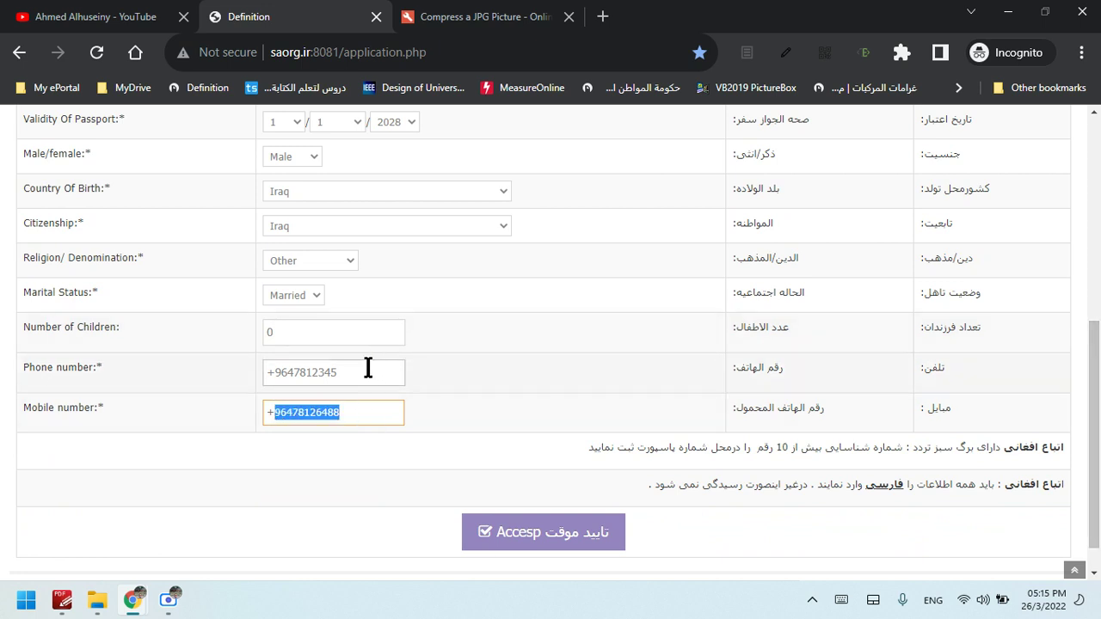
drag(368, 373, 273, 372)
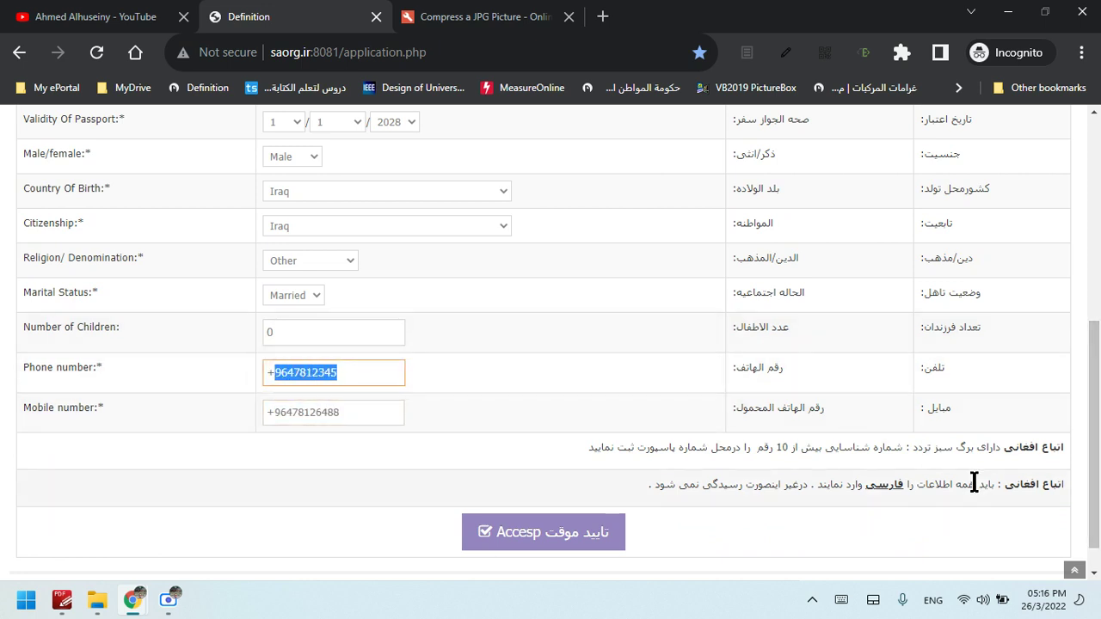
scroll(1098, 441, up, 1)
drag(1099, 441, 1099, 178)
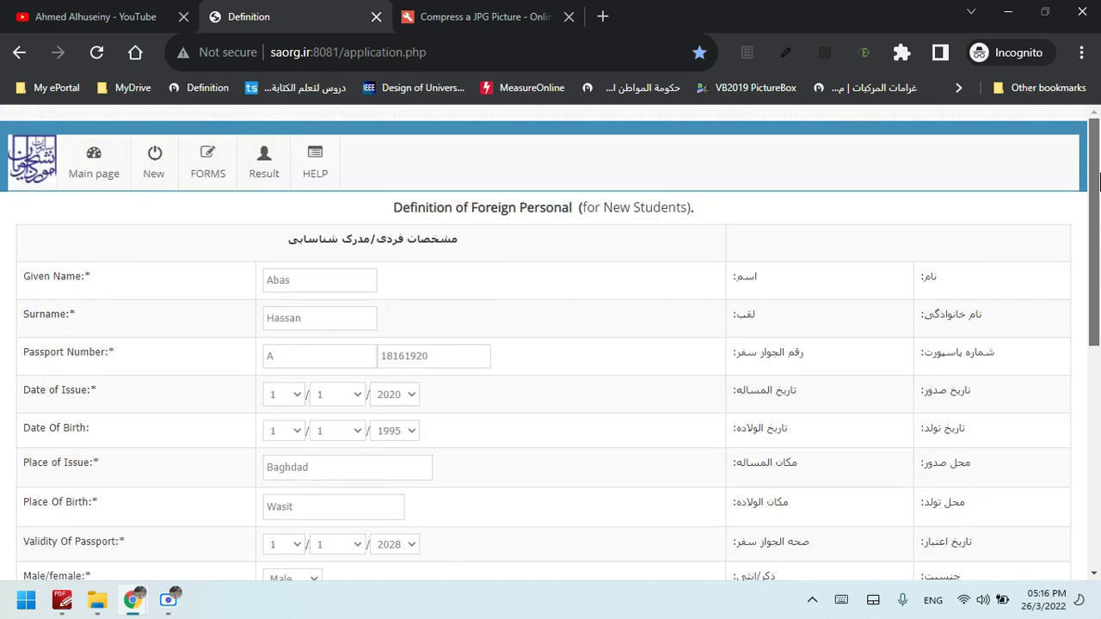
drag(1099, 221, 1099, 471)
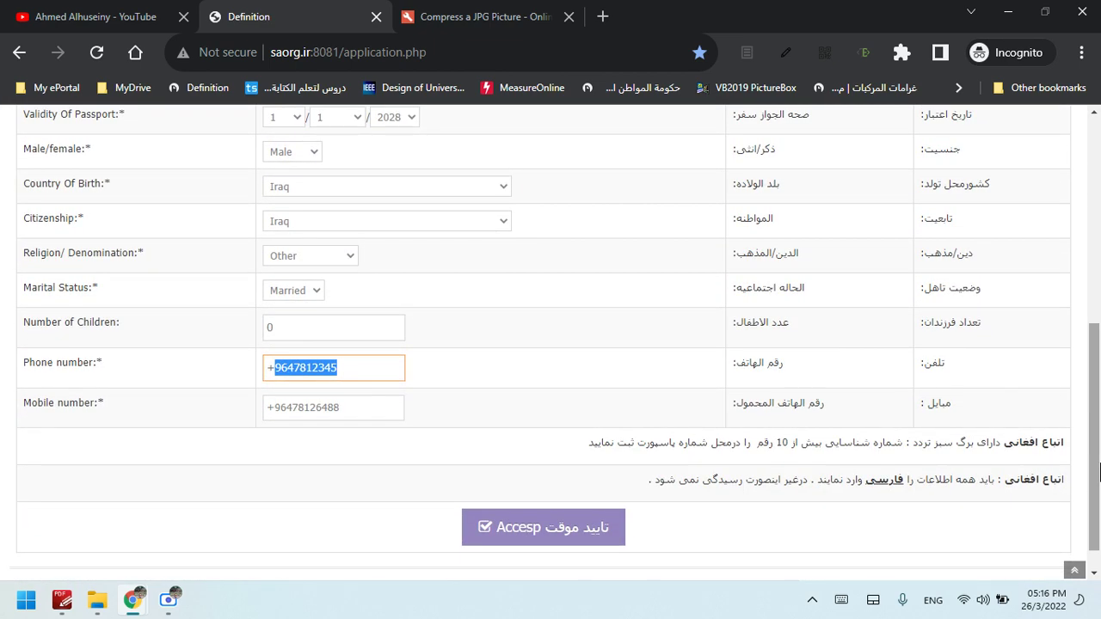
mouse_move(1099, 472)
mouse_down()
mouse_move(1094, 387)
mouse_move(1099, 476)
mouse_up()
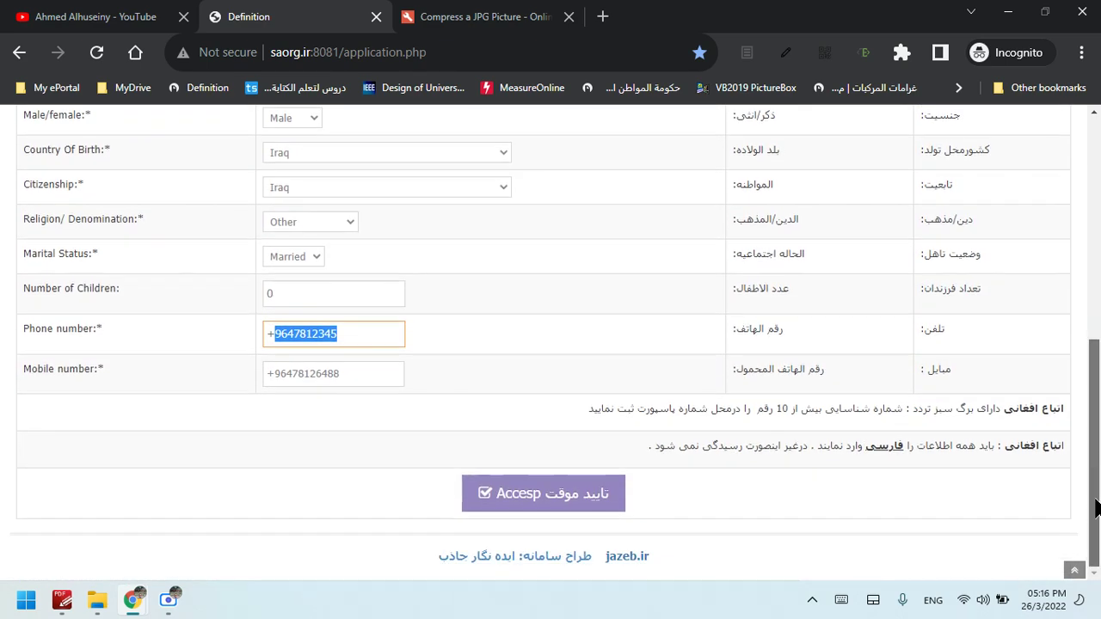
Submit the personal details form, reloading and resending the data after a connection error
click(534, 508)
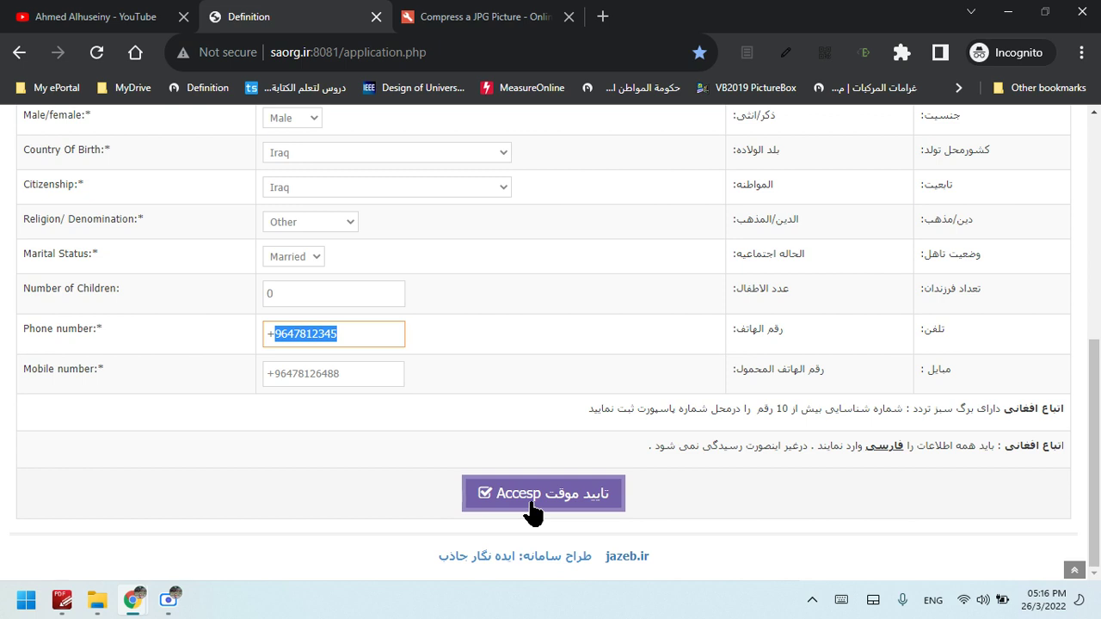
click(532, 506)
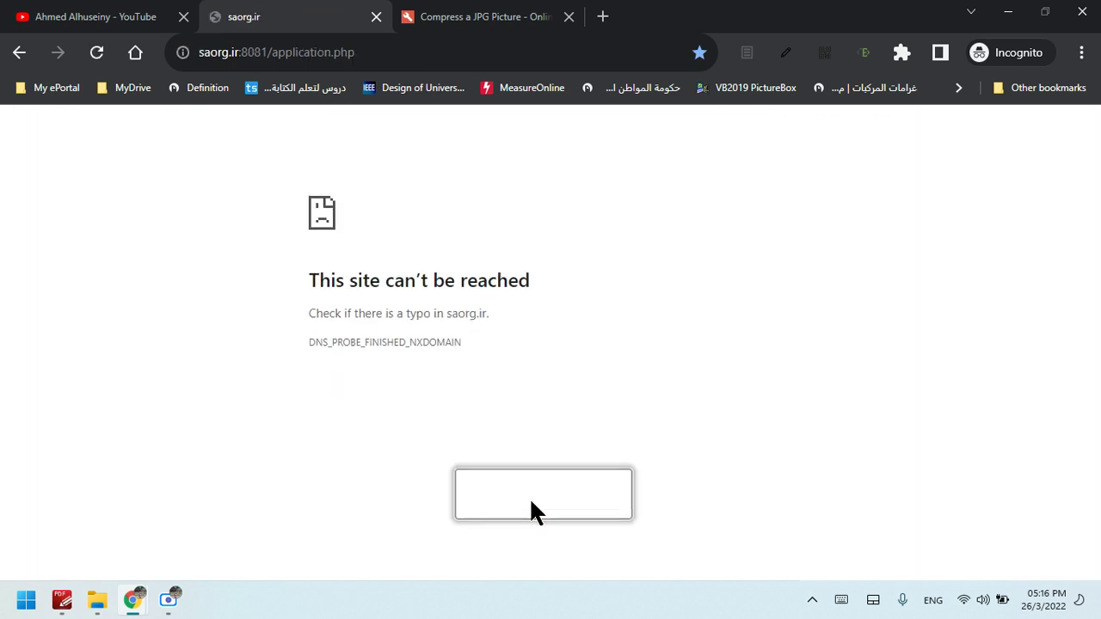
click(94, 52)
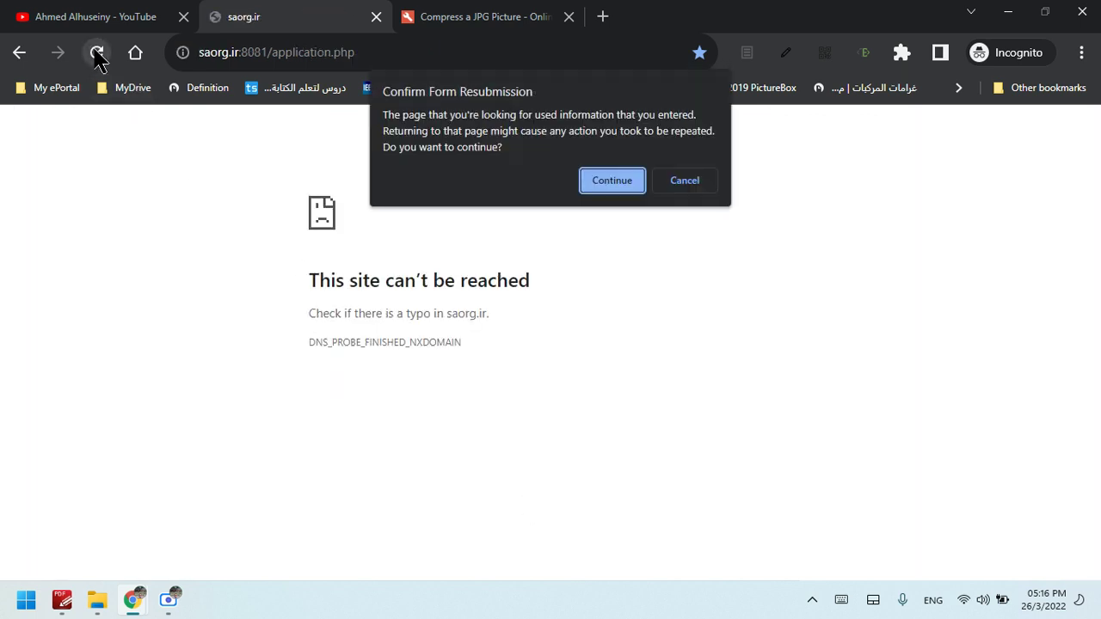
click(619, 187)
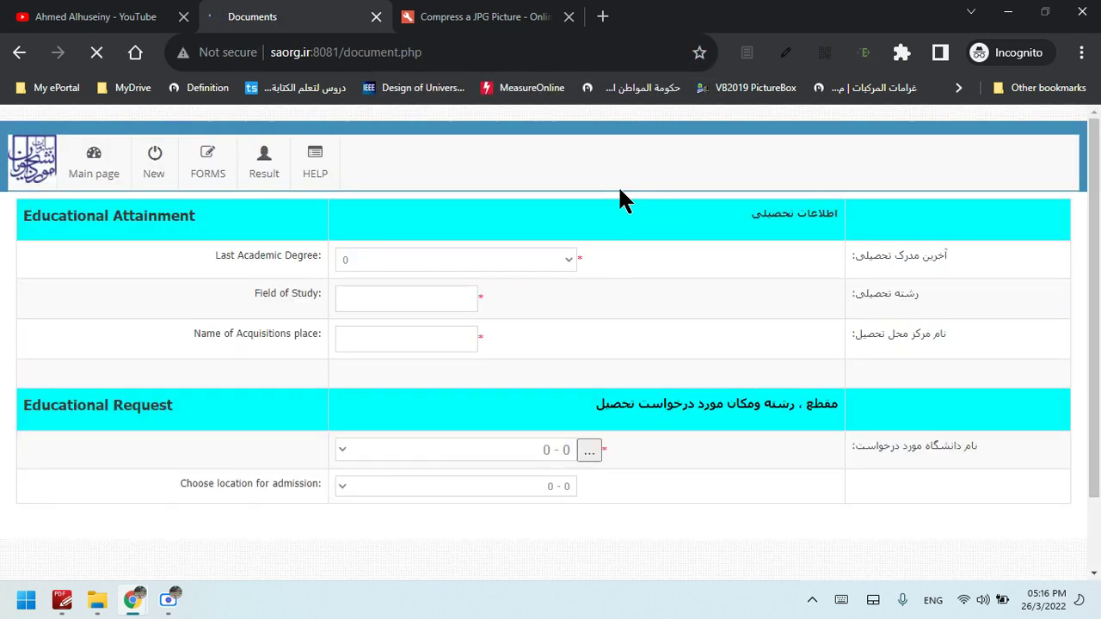
drag(1099, 291, 1100, 225)
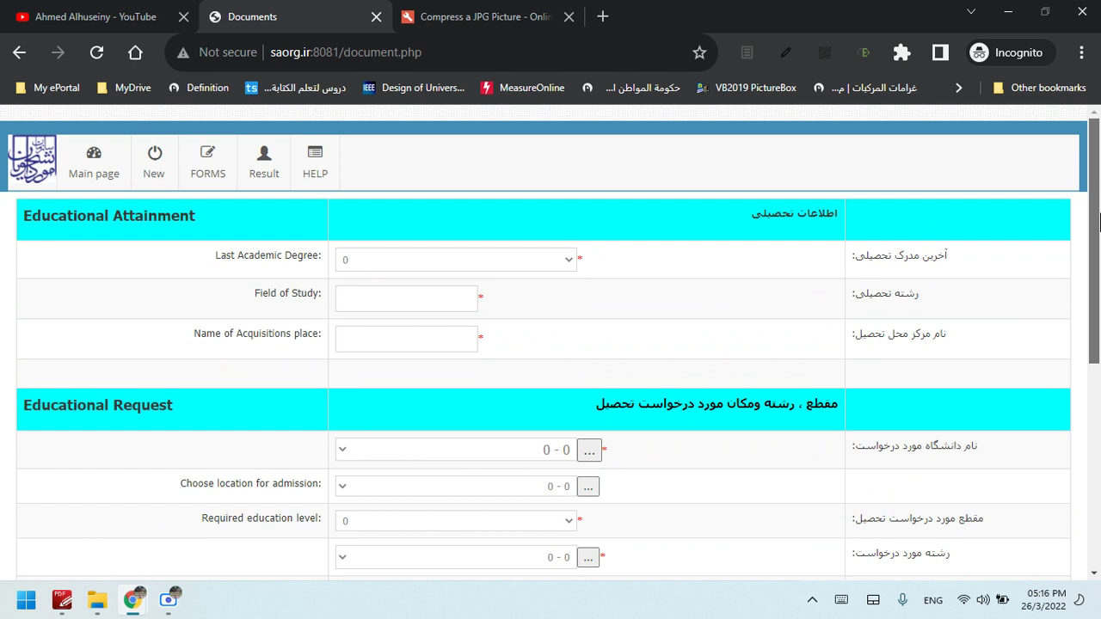
Go back and forward to reach the Educational Attainment page and open the Last Academic Degree list
click(20, 53)
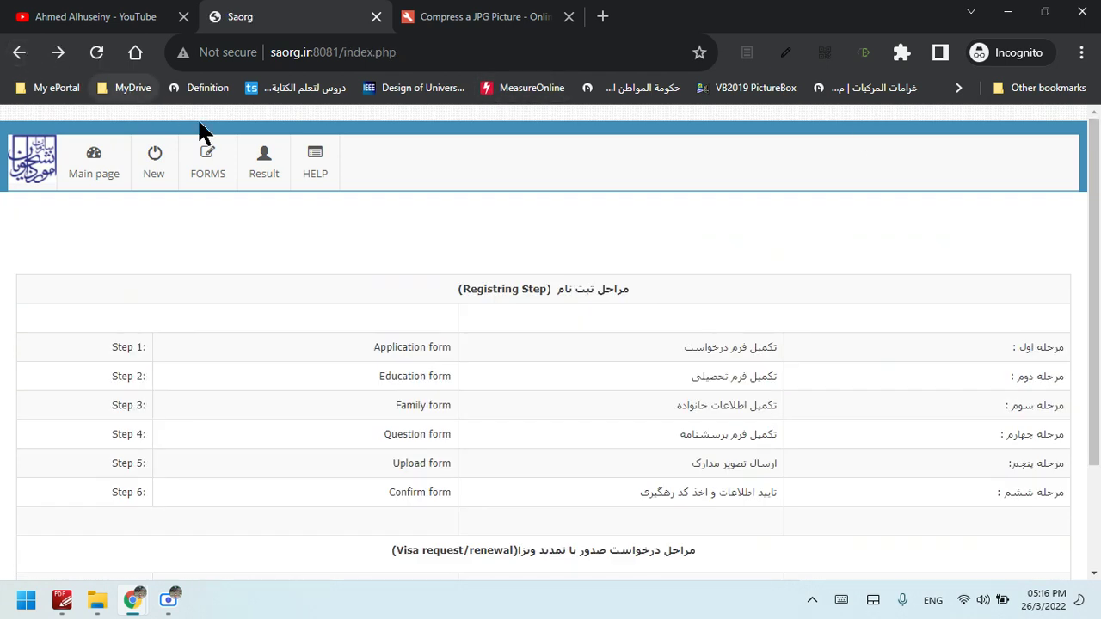
click(58, 53)
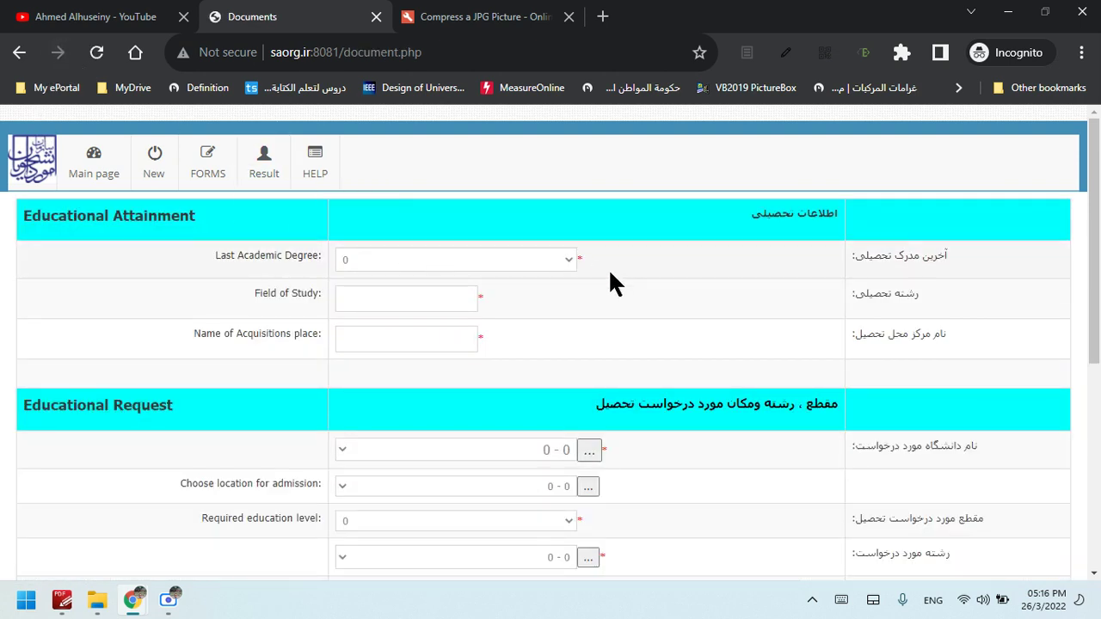
mouse_move(222, 182)
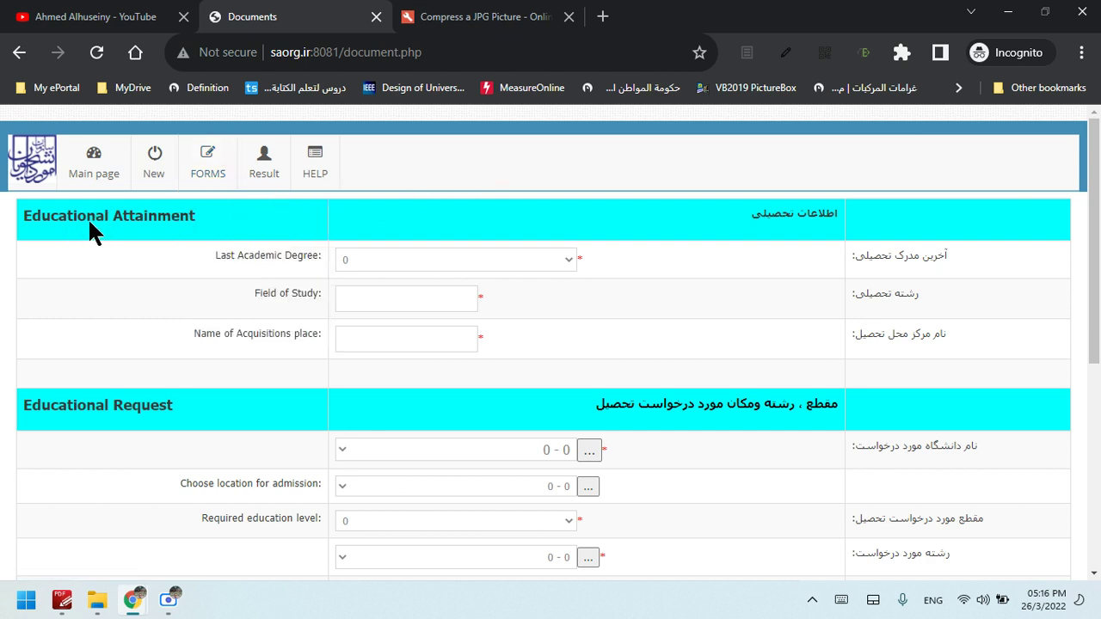
click(171, 227)
click(568, 261)
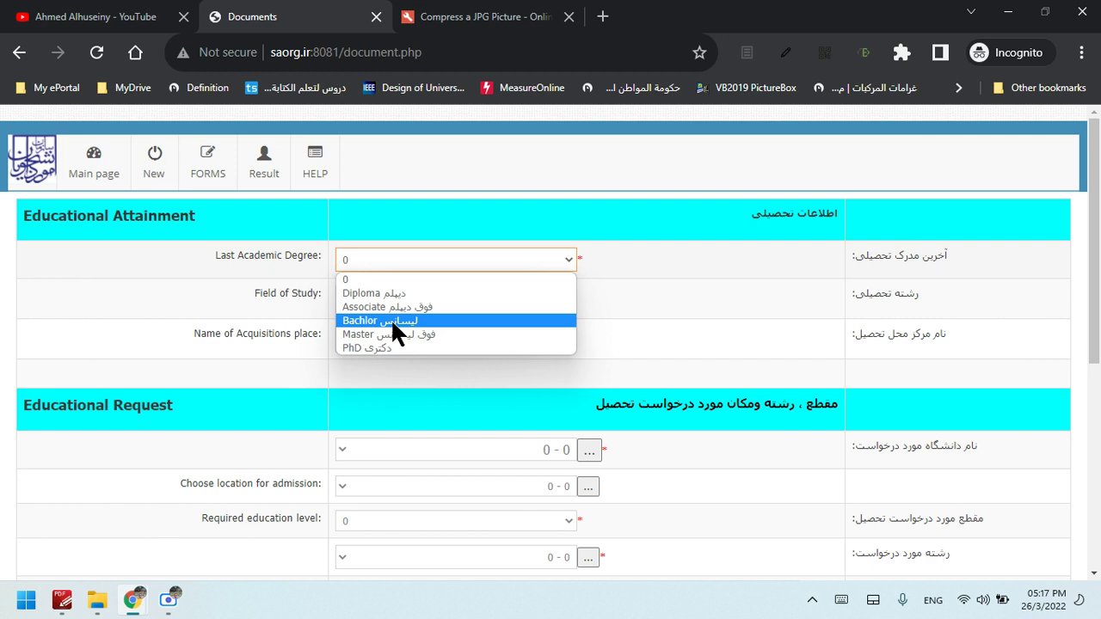
Select Bachlor as the last academic degree and enter Engineering as the field of study
click(393, 321)
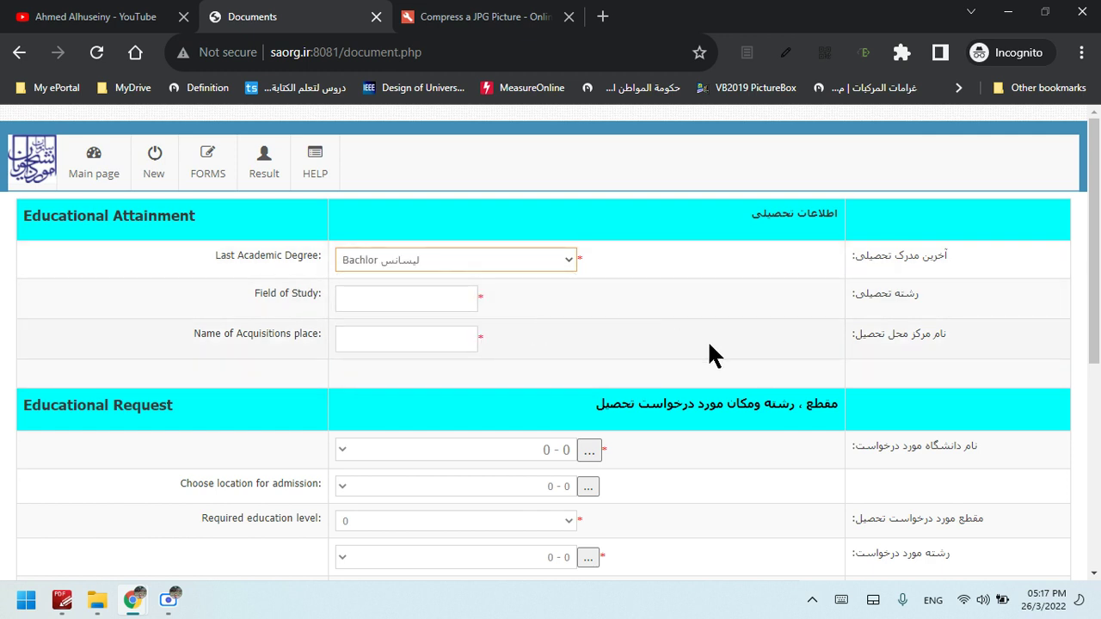
click(414, 301)
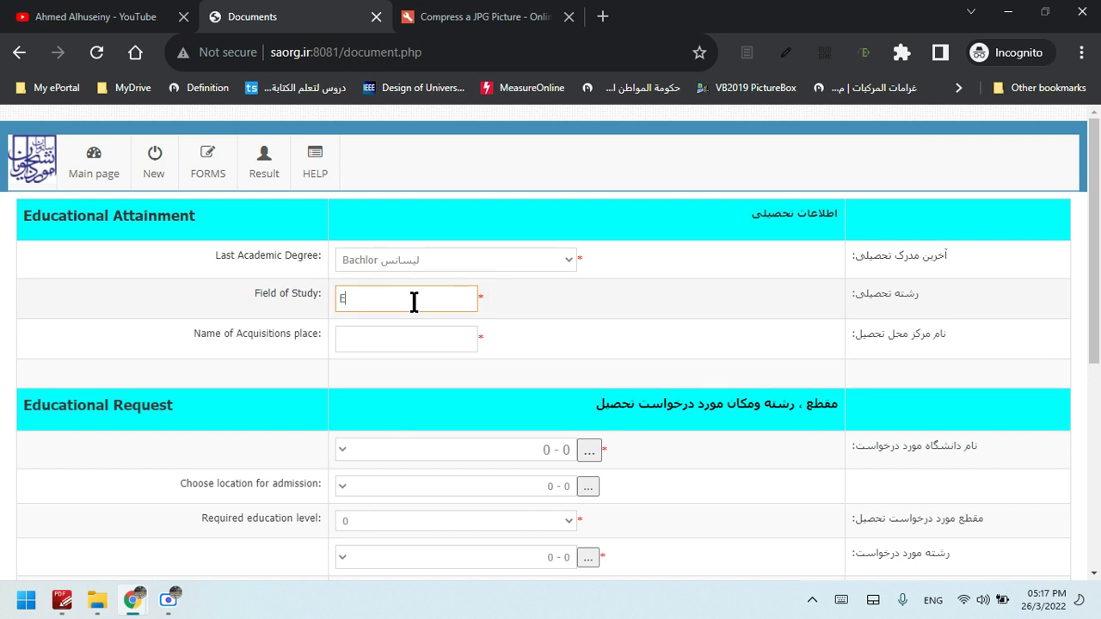
text(Engineering)
Enter University of Baghdad as the name of the acquisition place
click(419, 335)
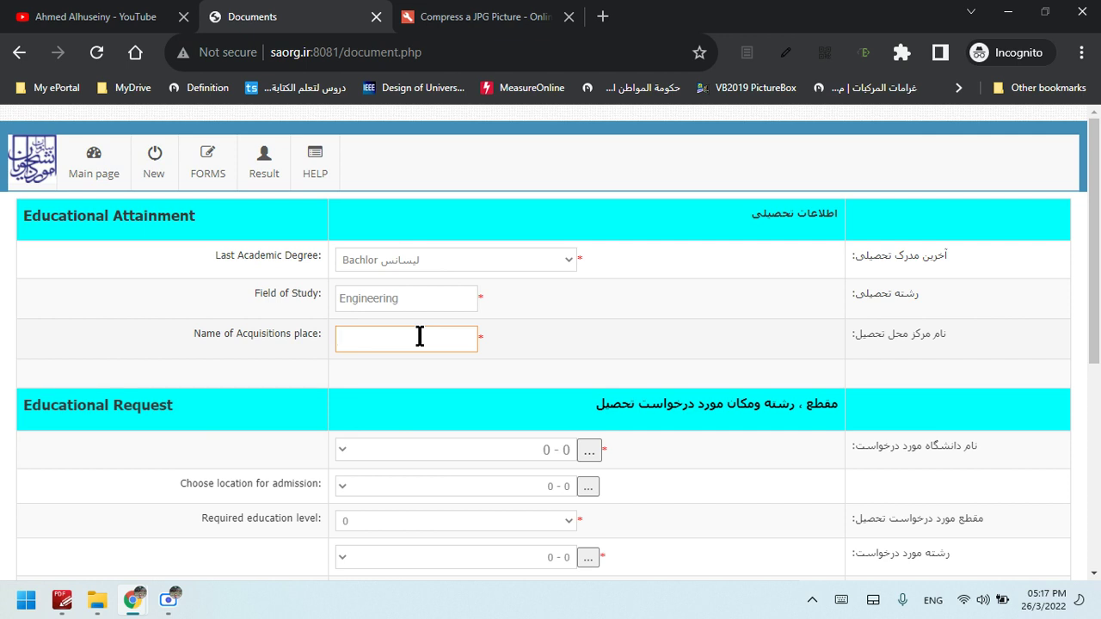
text(University of Baghdad)
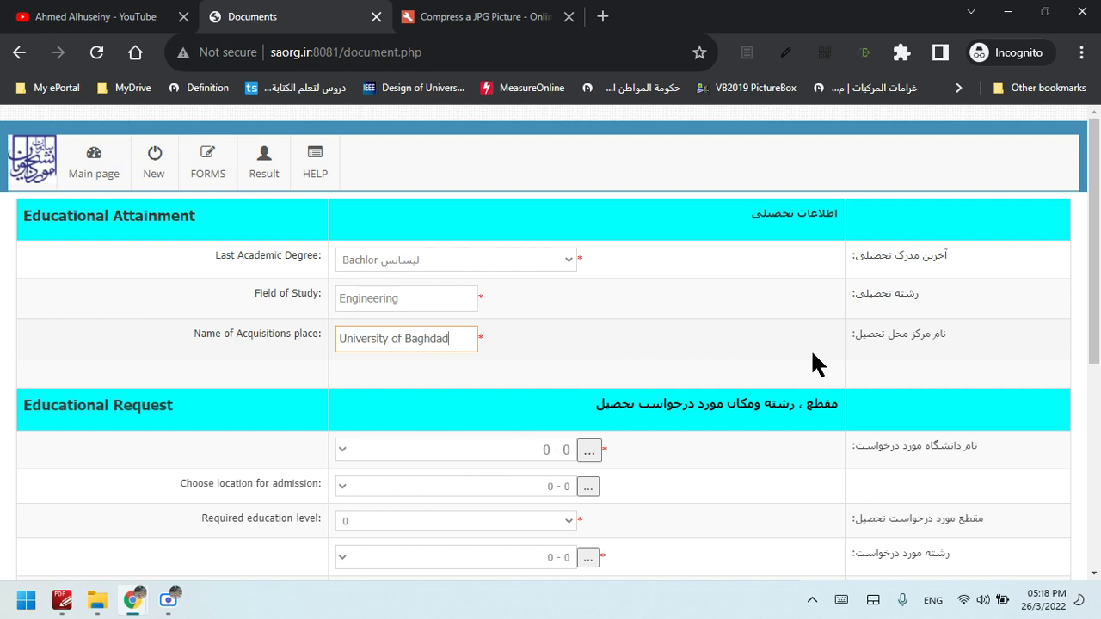
scroll(1099, 323, down, 1)
Choose '2 - دانشگاه تهران' (University of Tehran) as the requested university after checking the search window
drag(1099, 323, 1099, 346)
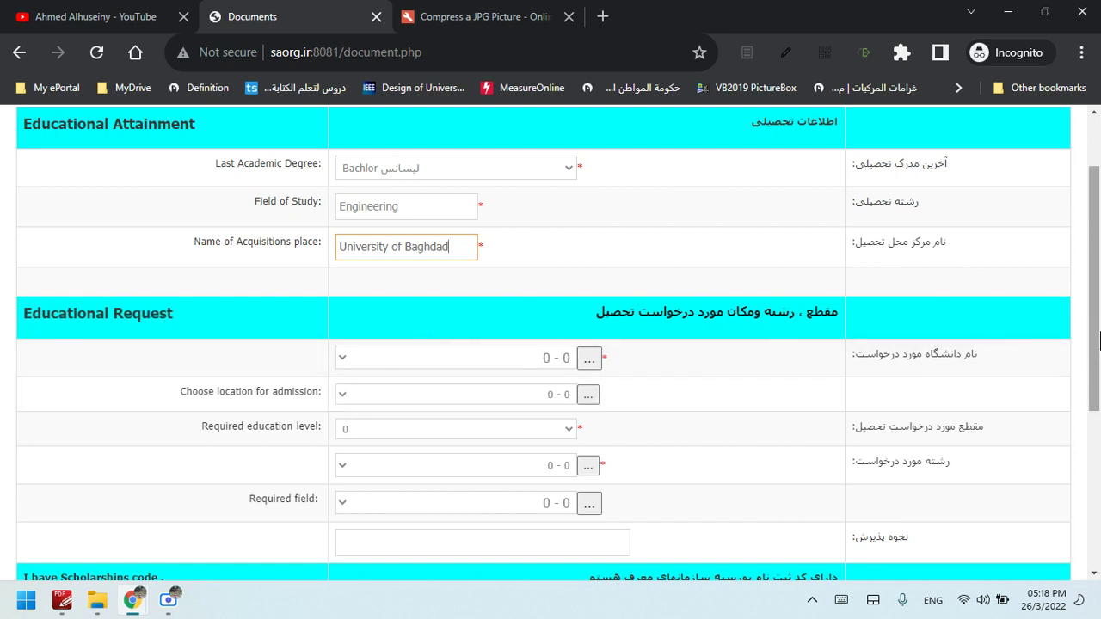
drag(1098, 336, 1100, 372)
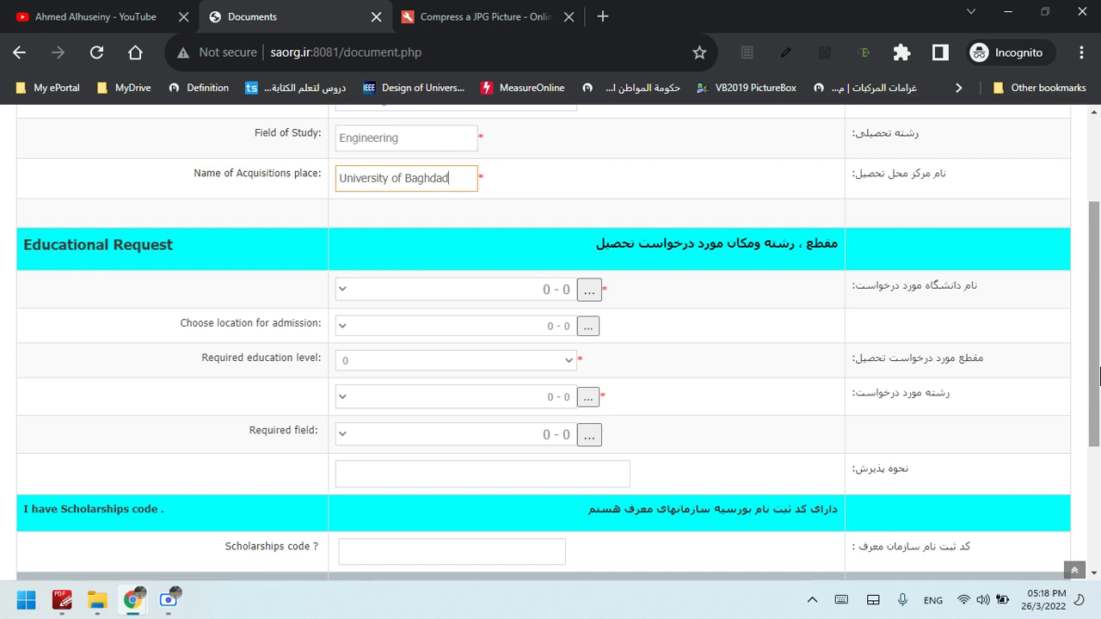
click(589, 292)
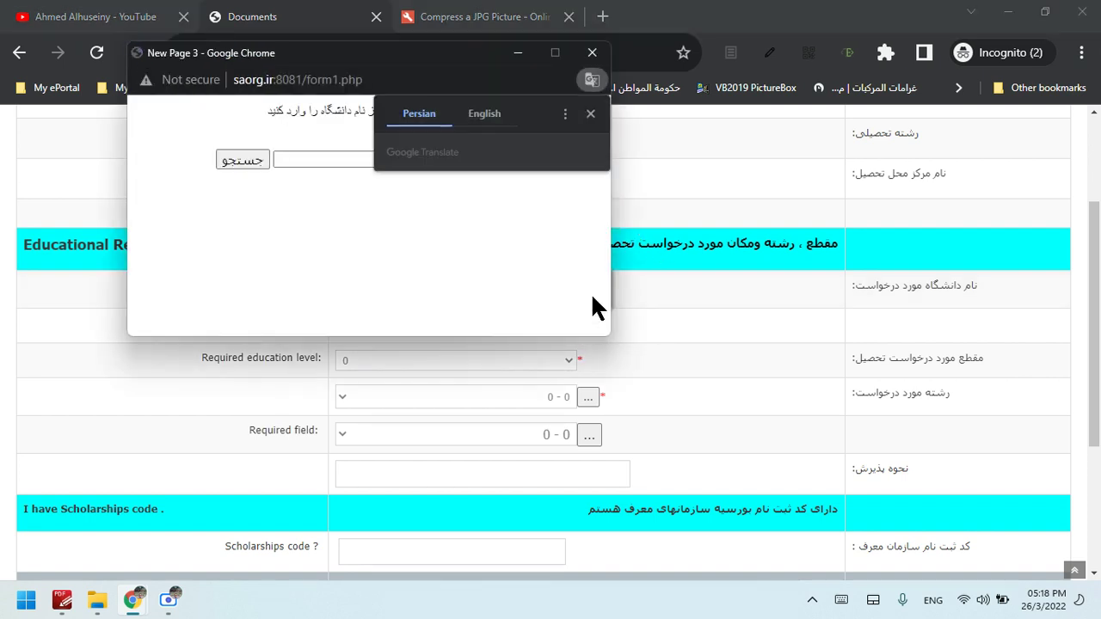
click(593, 112)
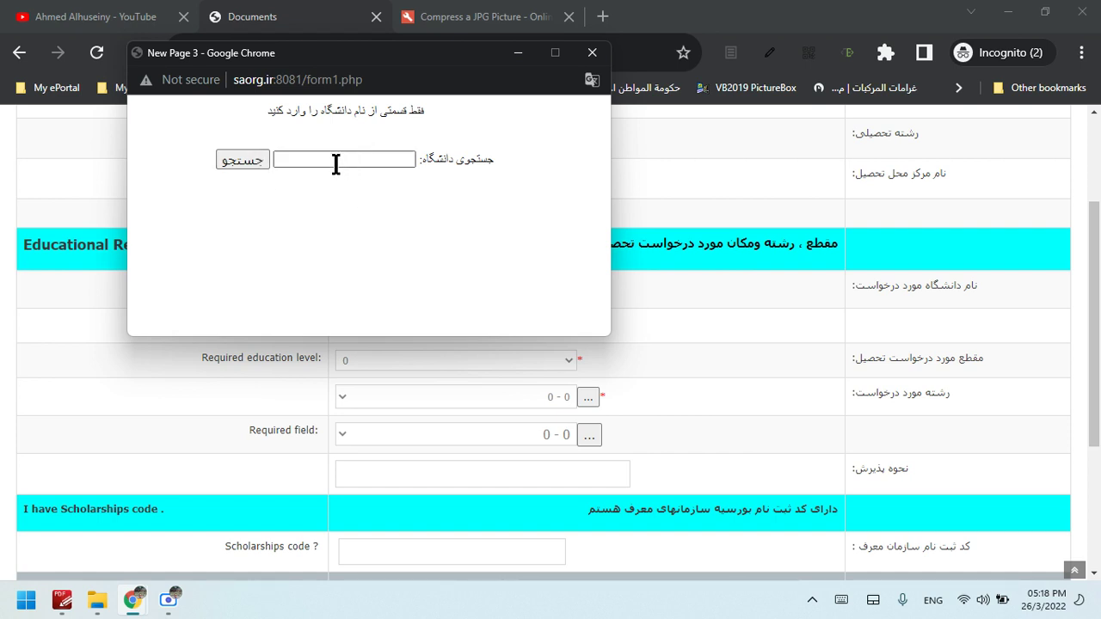
click(592, 52)
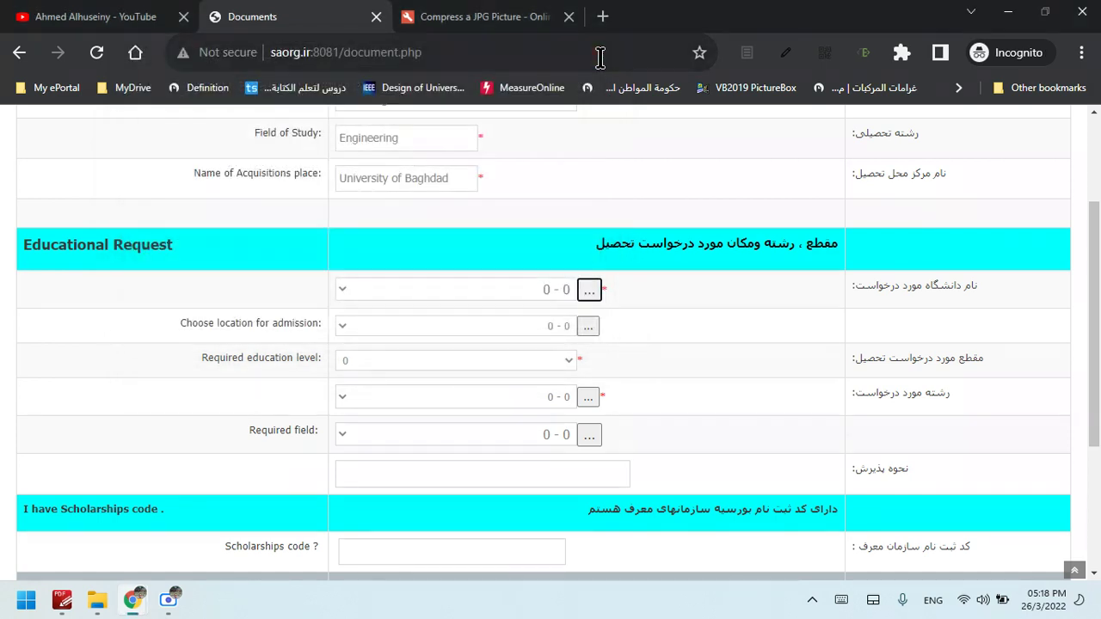
click(349, 301)
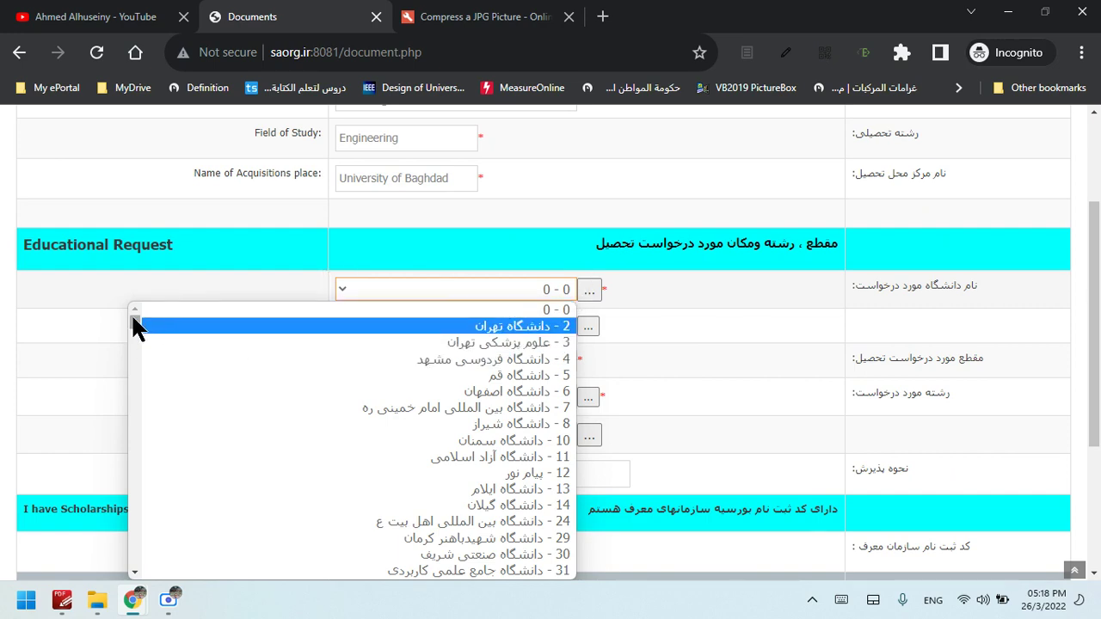
drag(134, 317, 208, 277)
click(368, 326)
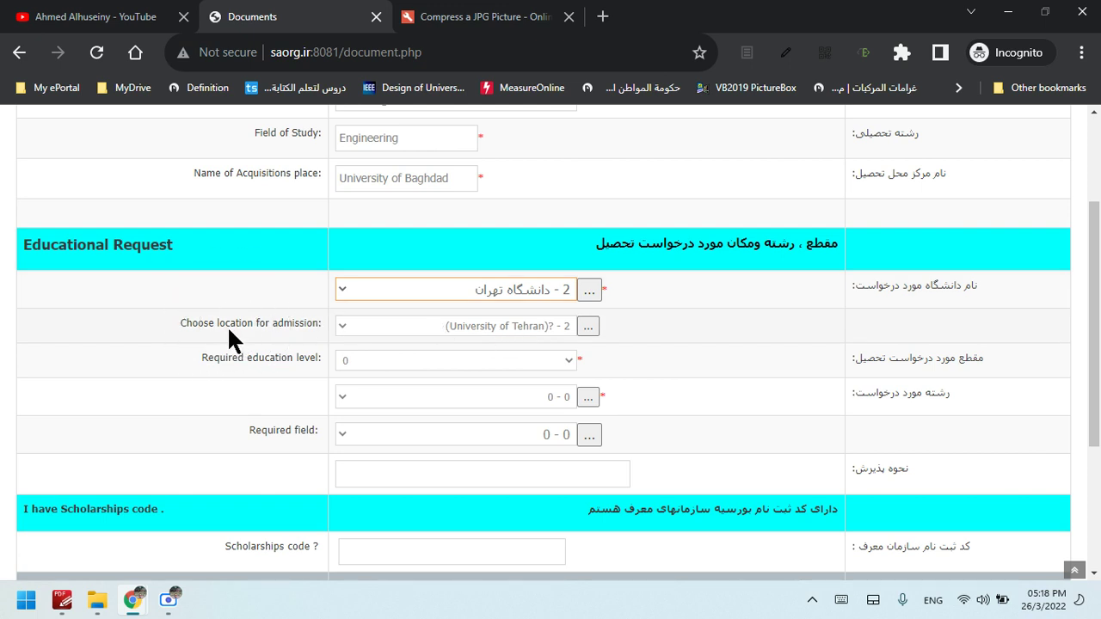
click(303, 339)
click(344, 289)
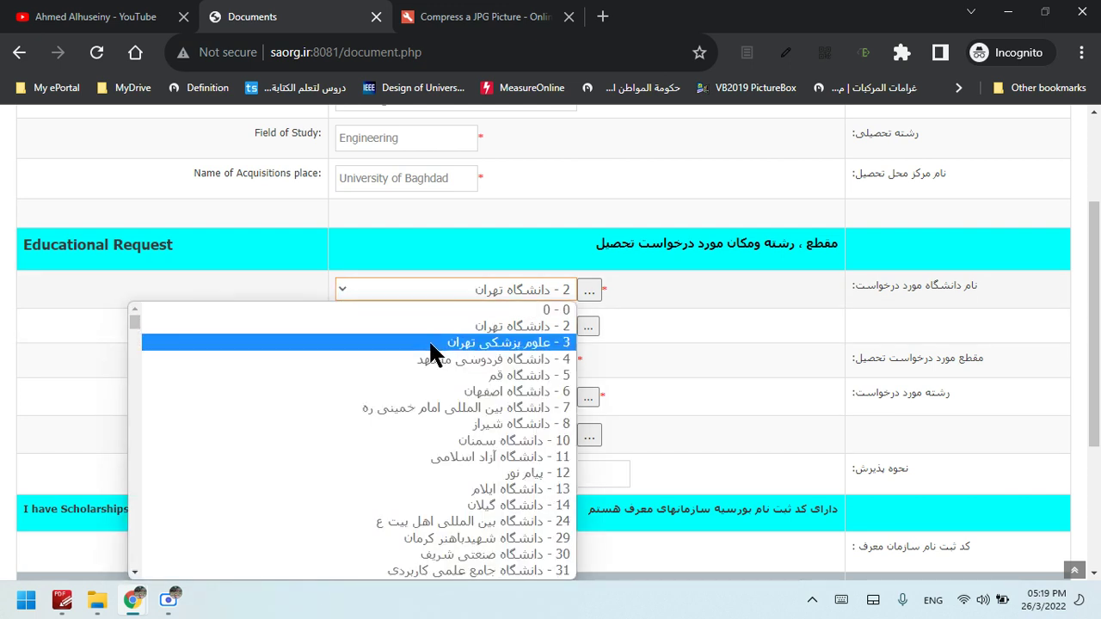
click(430, 343)
click(448, 332)
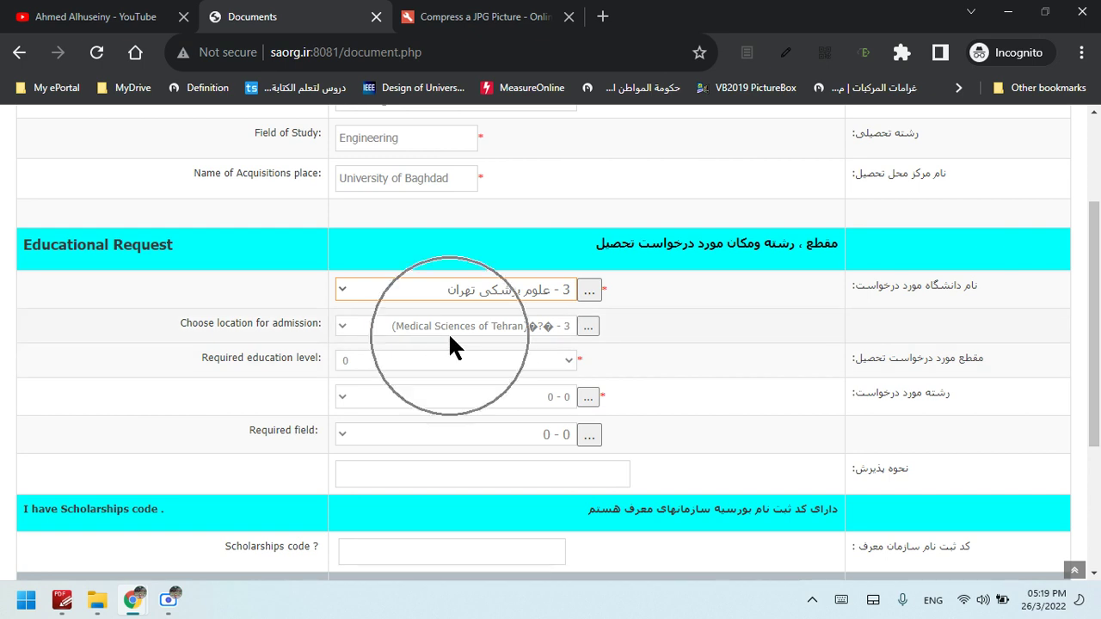
click(383, 294)
click(502, 321)
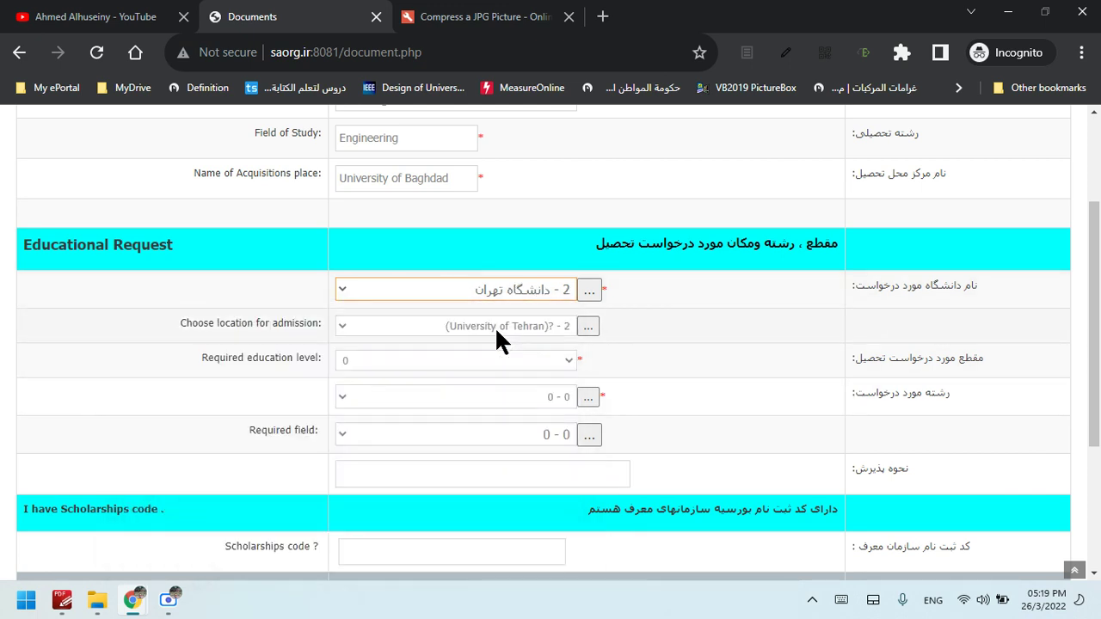
click(369, 371)
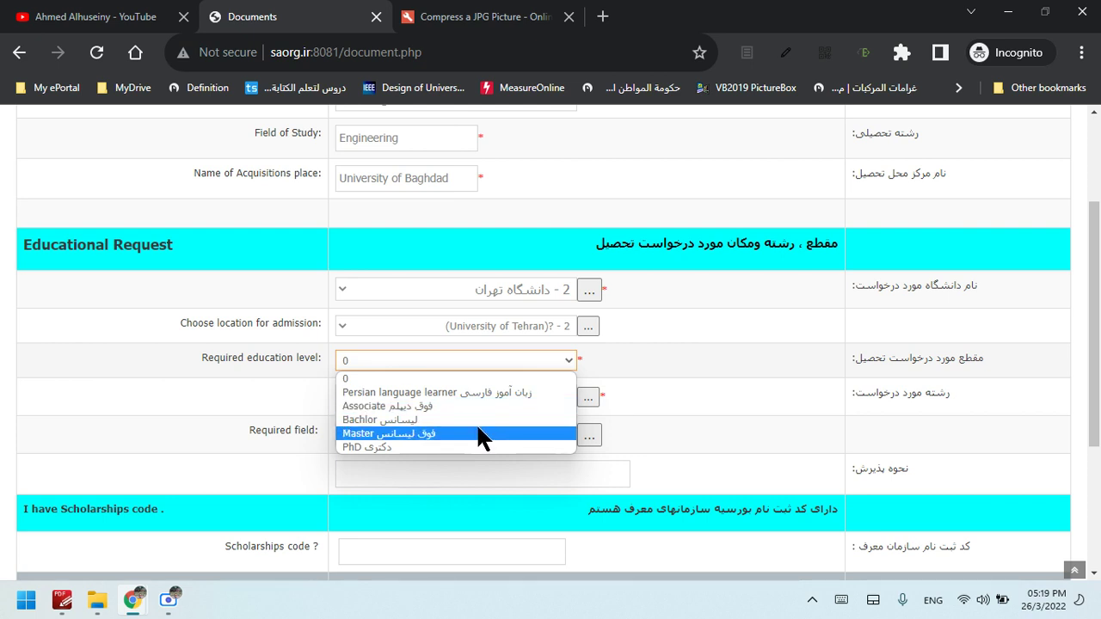
Set the required education level to Master and try the field-of-study search window
click(366, 433)
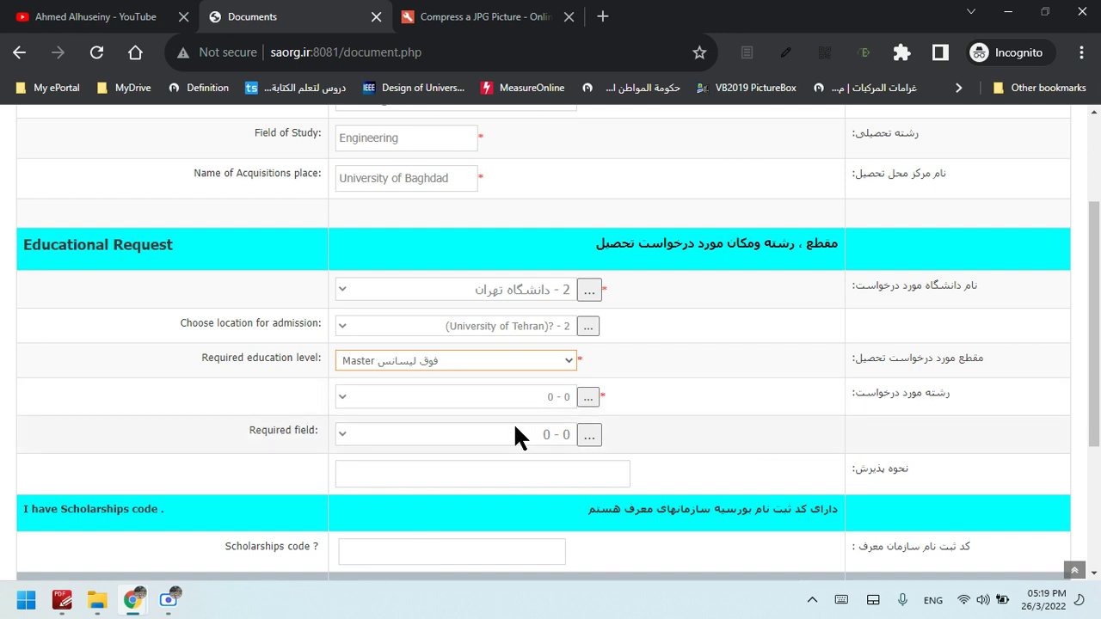
click(587, 401)
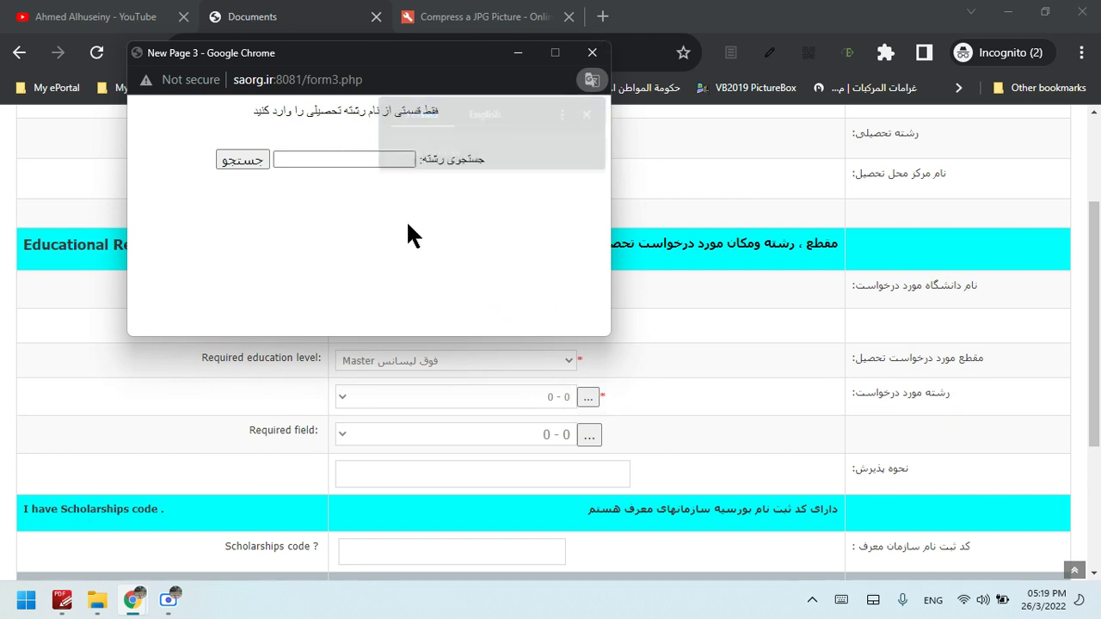
click(373, 156)
click(372, 156)
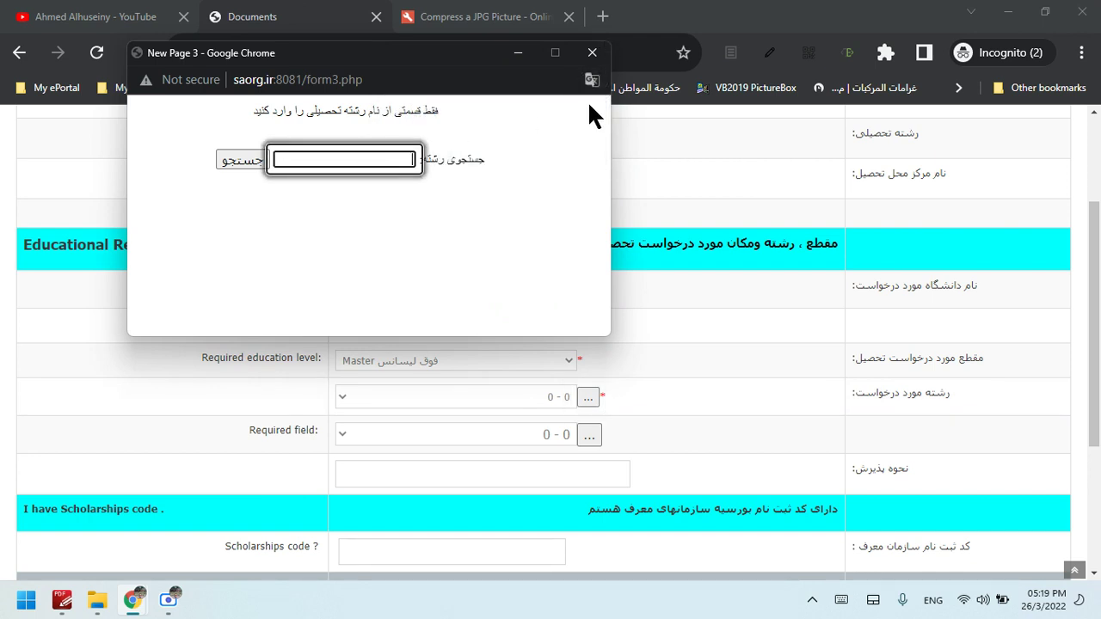
click(592, 53)
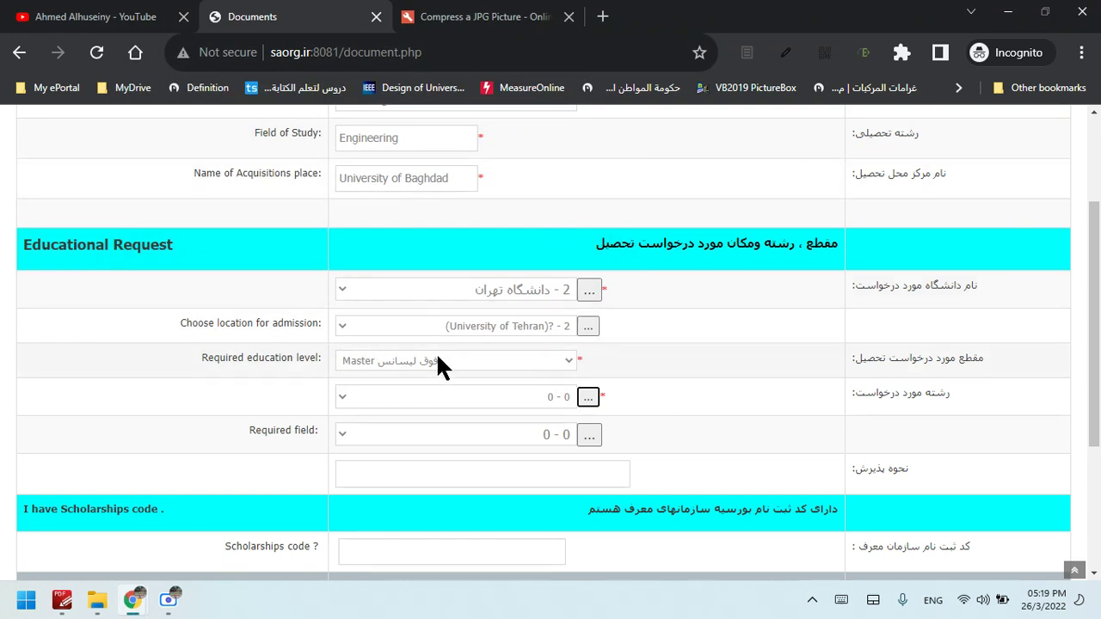
Select '2 - مهندسی پزشکی' (Medical Engineering) as the requested field of study
click(341, 391)
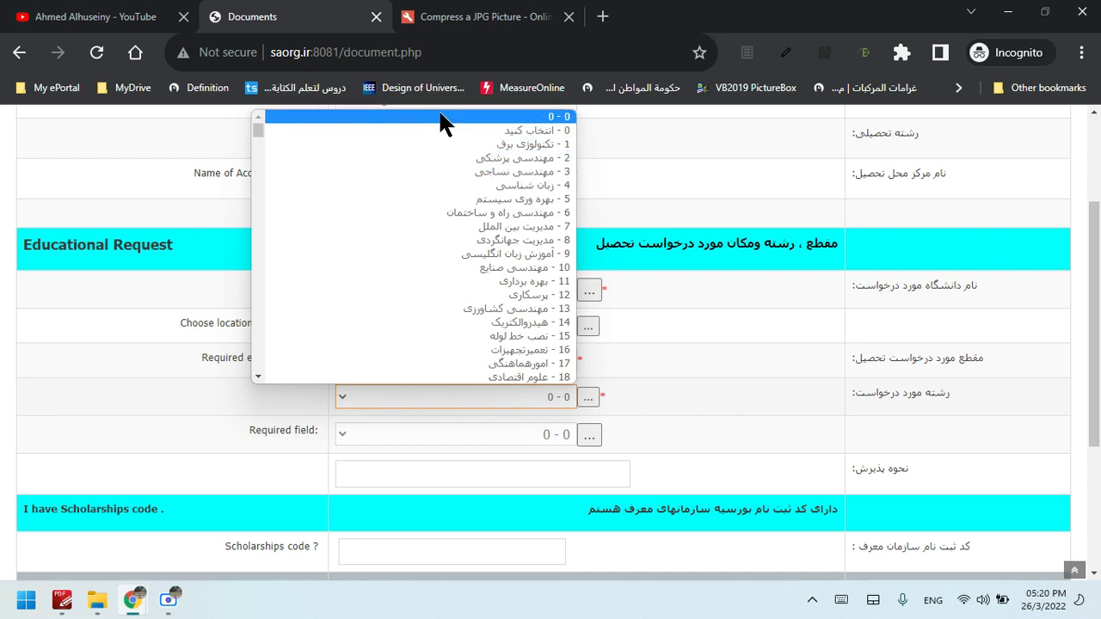
click(456, 159)
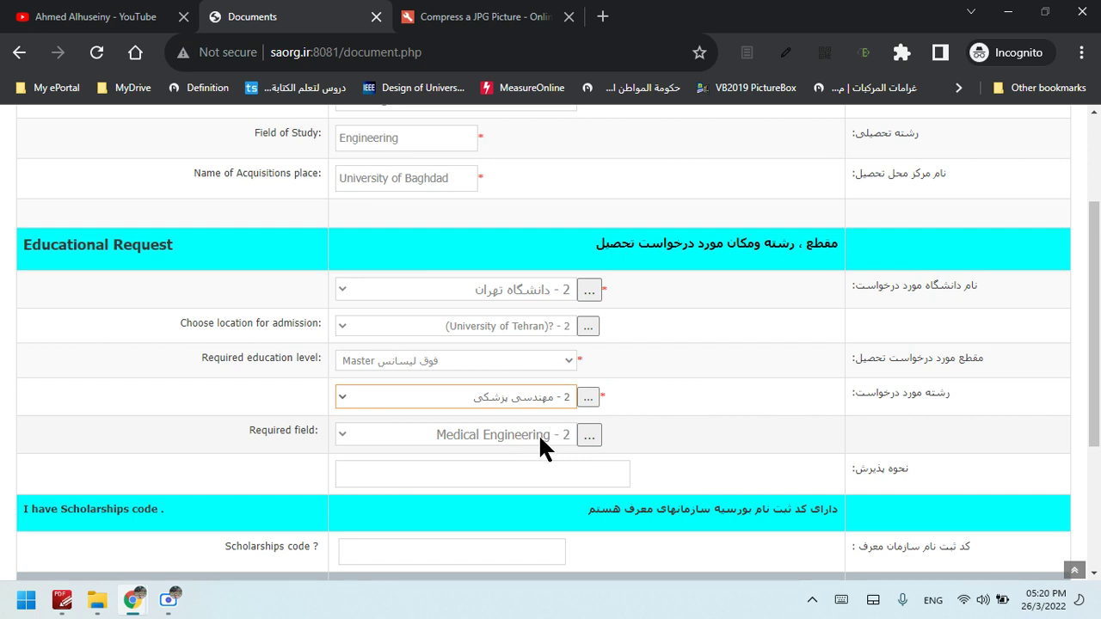
click(588, 399)
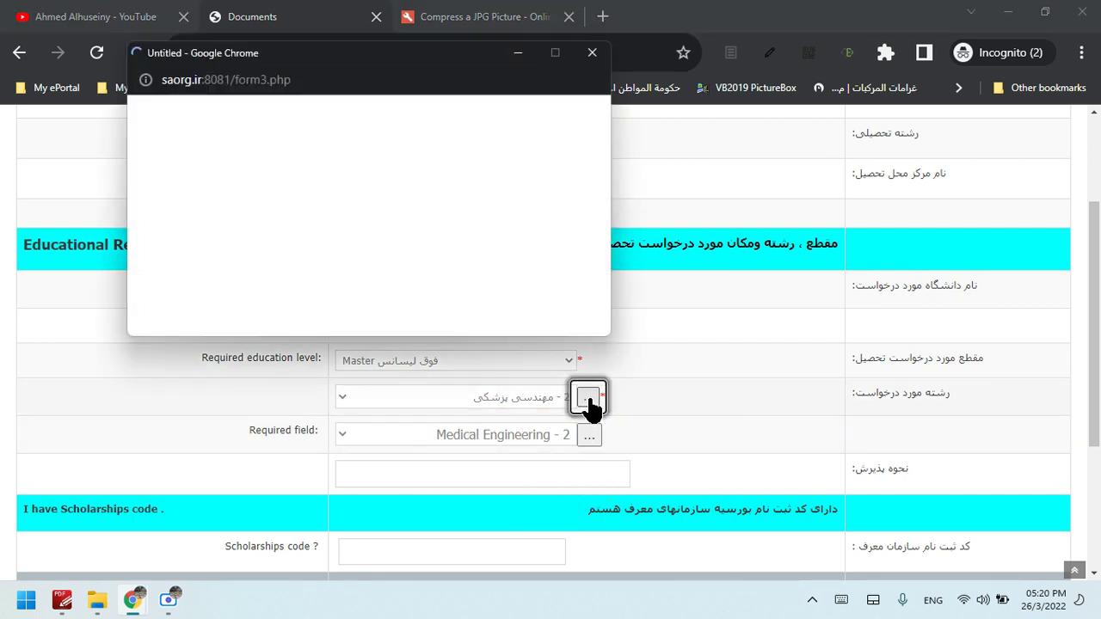
click(587, 108)
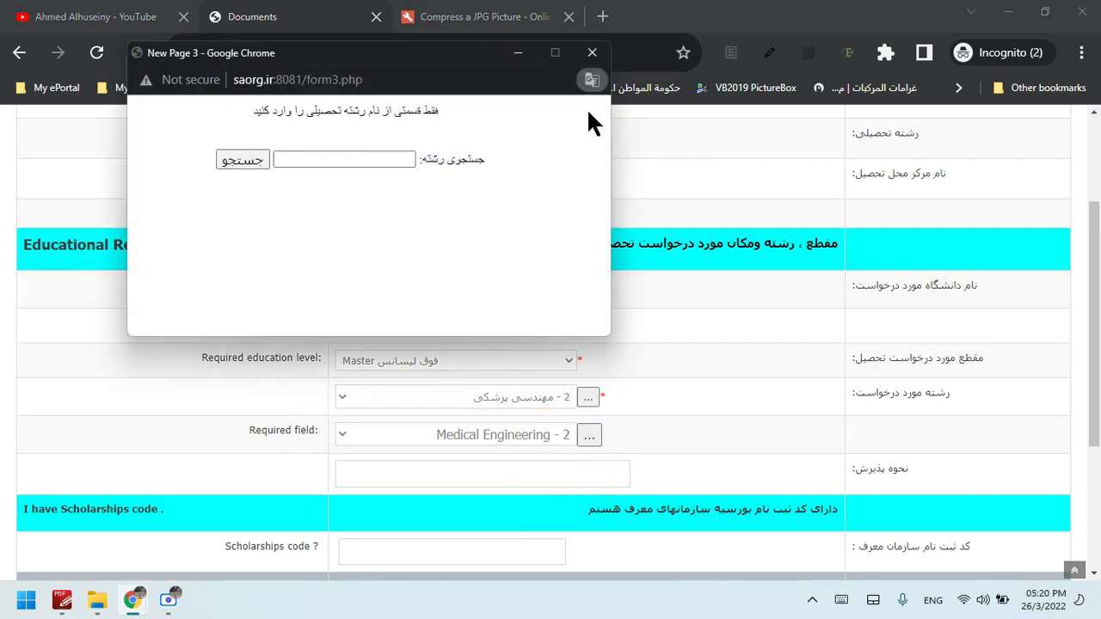
click(662, 435)
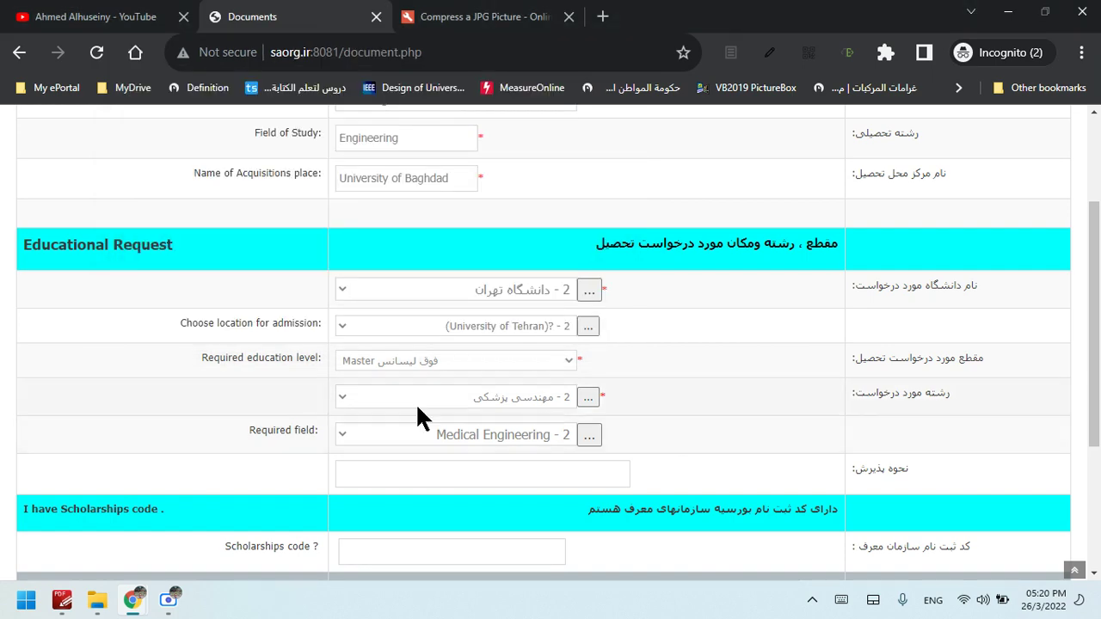
click(346, 395)
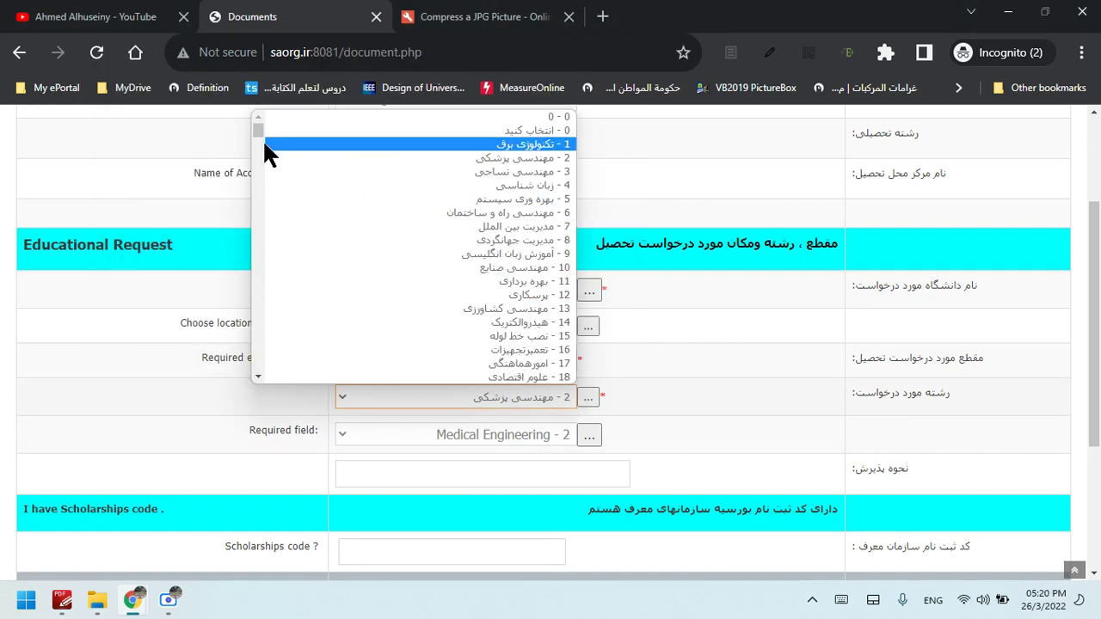
mouse_move(256, 131)
mouse_down()
mouse_move(258, 273)
mouse_move(256, 149)
mouse_up()
click(197, 270)
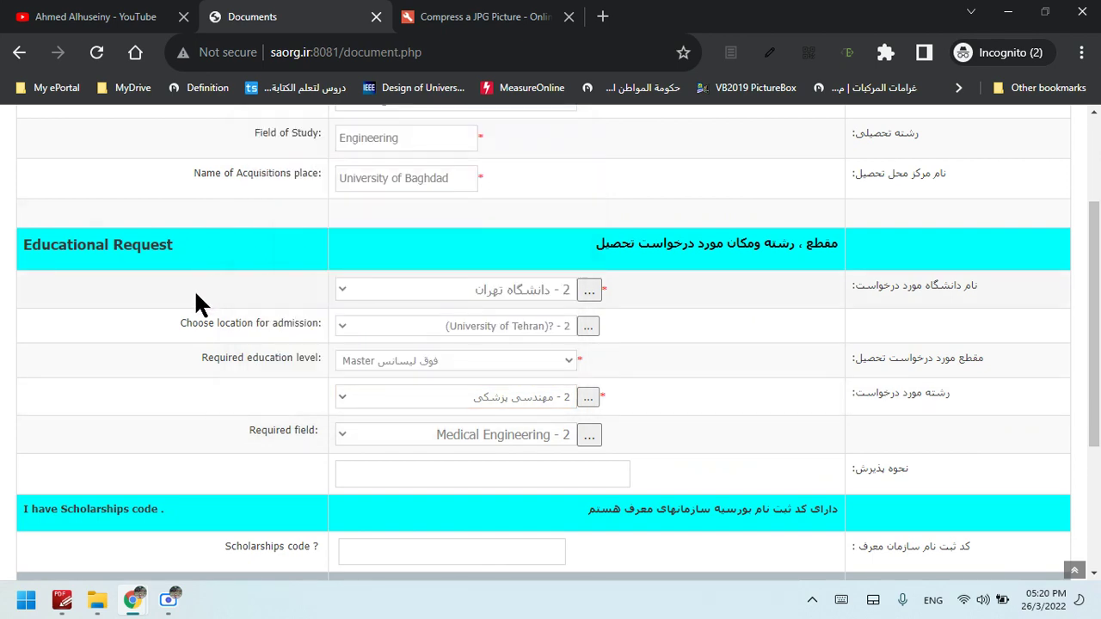
scroll(725, 383, down, 3)
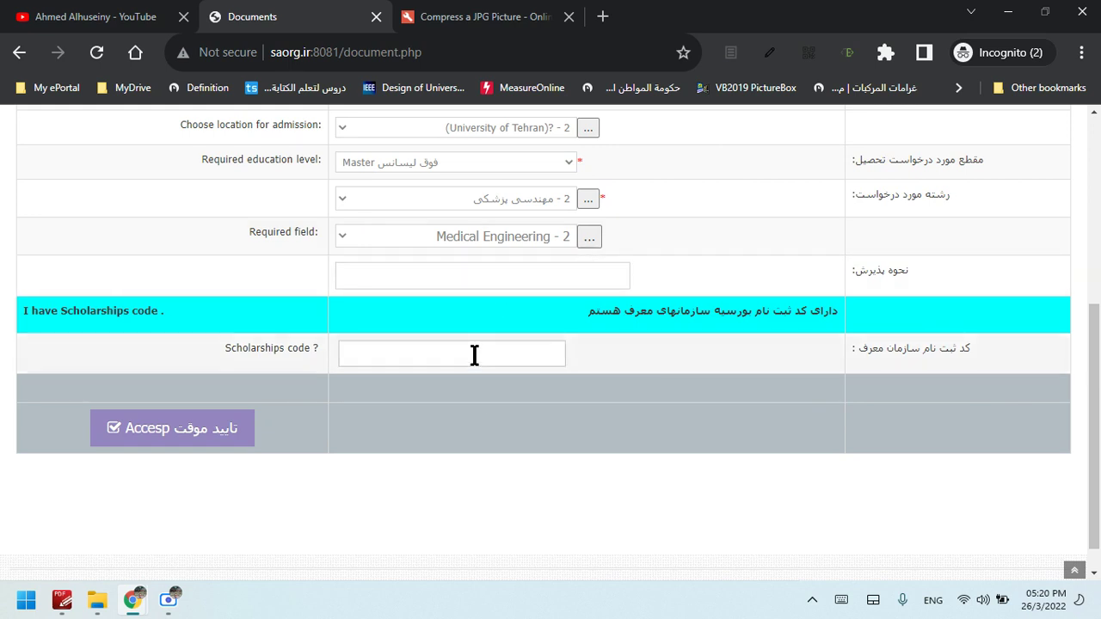
mouse_move(201, 344)
mouse_down()
mouse_move(339, 344)
mouse_move(216, 350)
mouse_up()
click(322, 342)
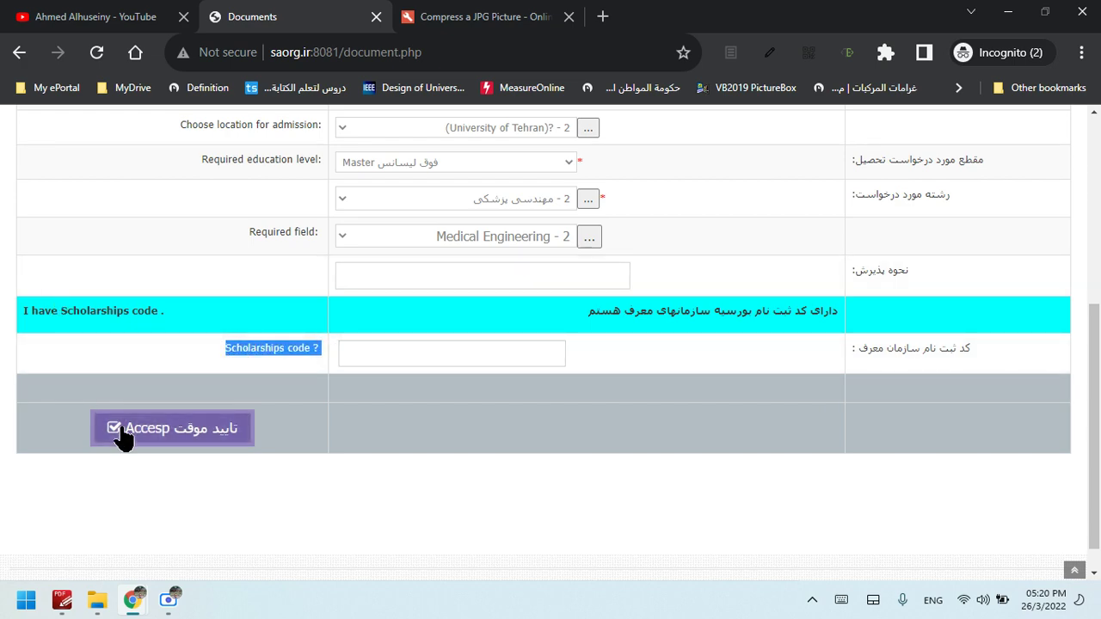
scroll(1093, 387, up, 2)
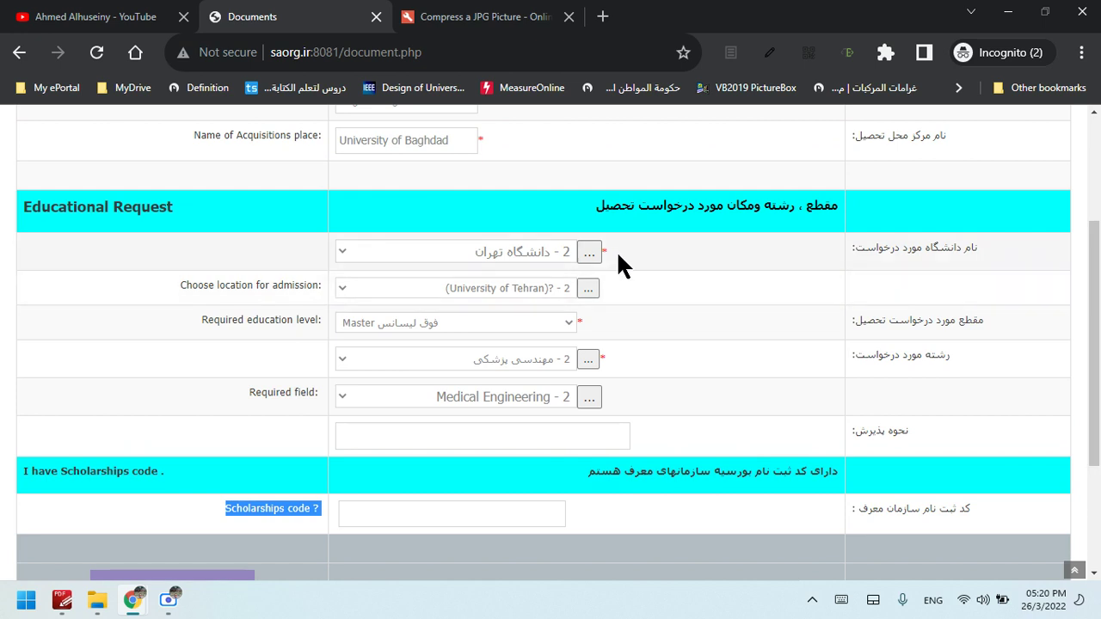
click(604, 255)
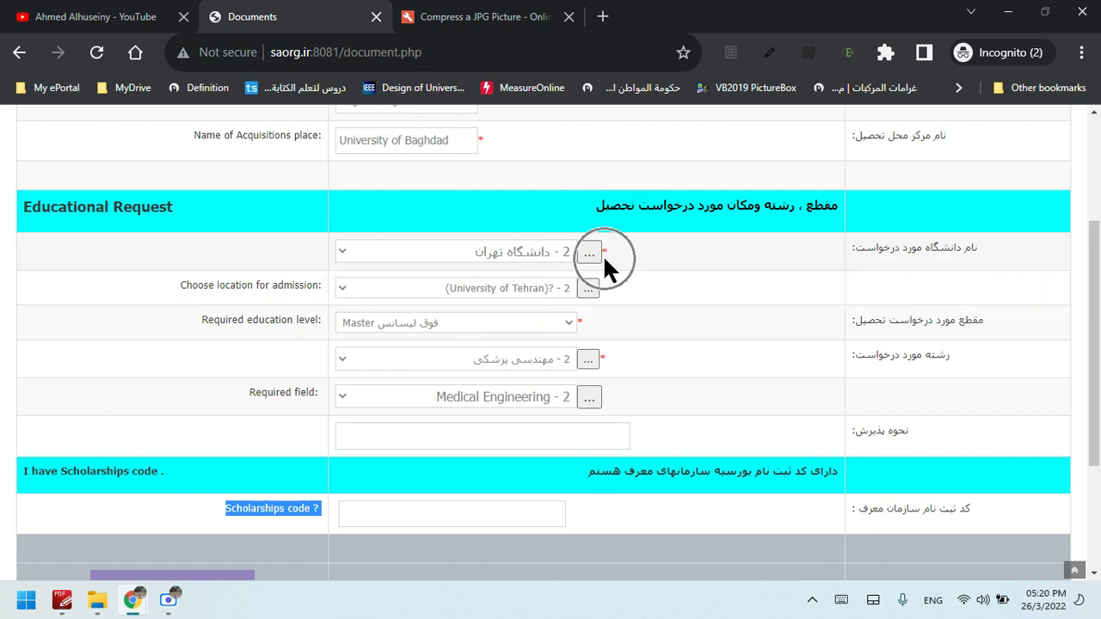
click(604, 364)
scroll(1091, 337, down, 1)
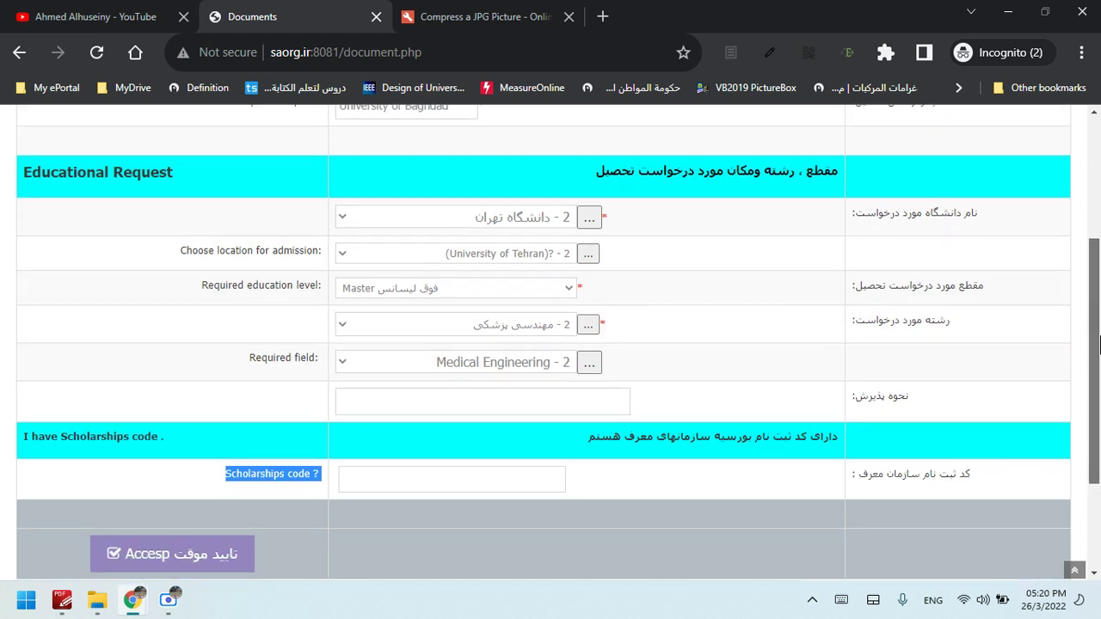
scroll(1099, 345, down, 1)
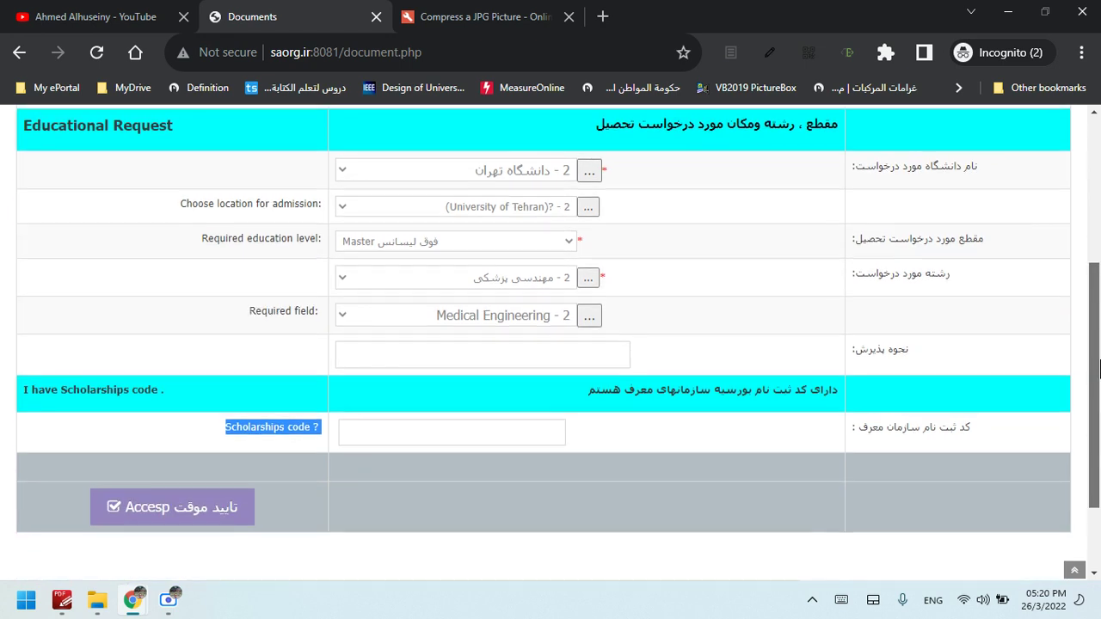
click(535, 435)
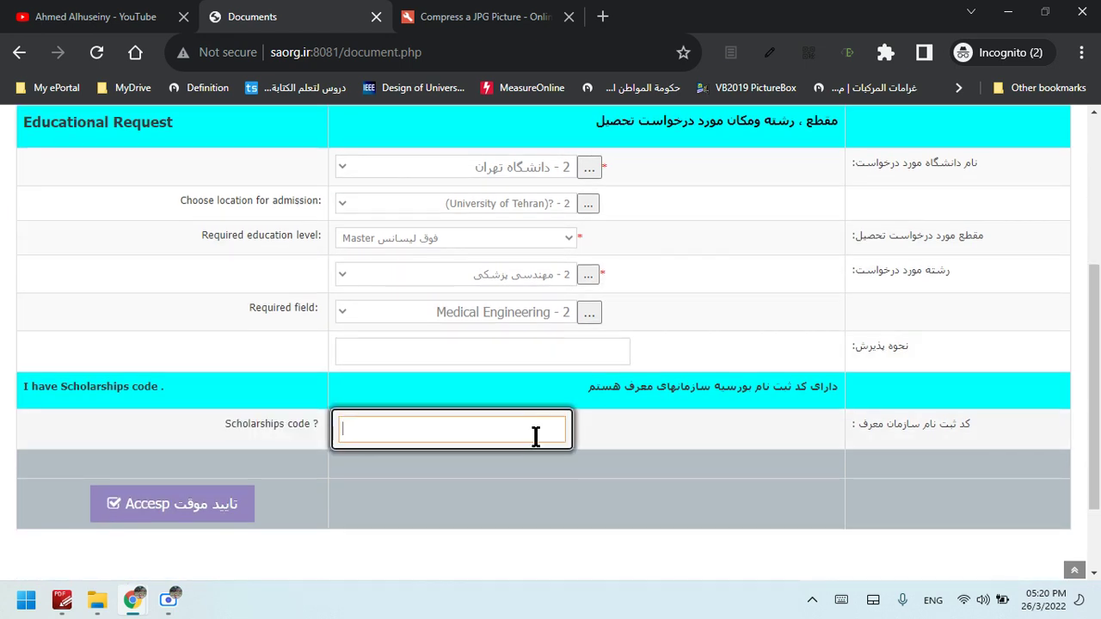
click(607, 442)
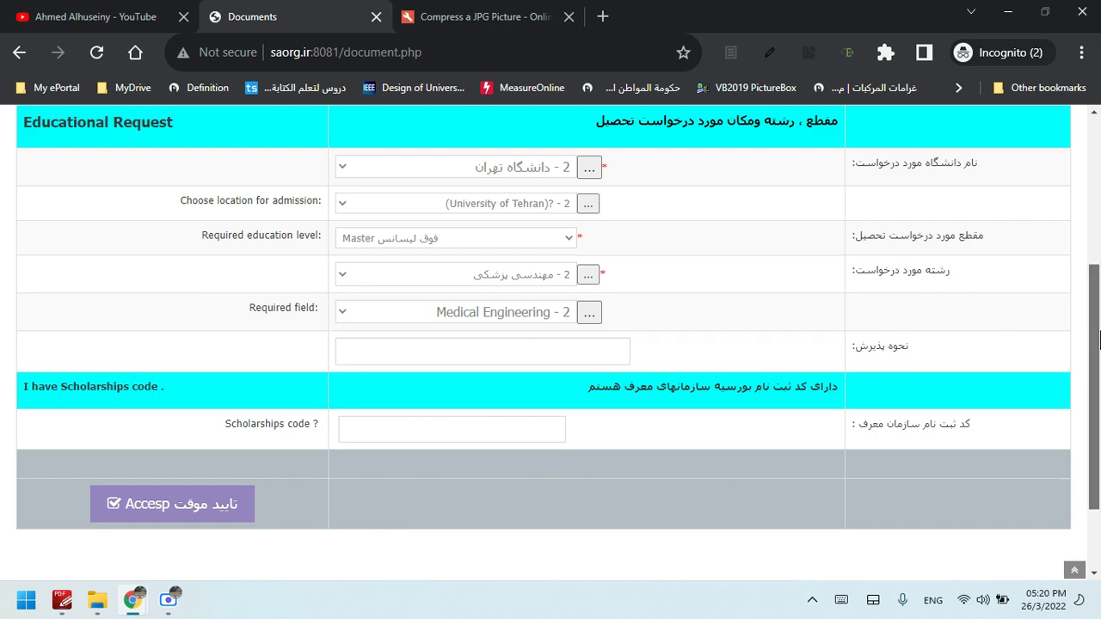
drag(1100, 339, 1100, 417)
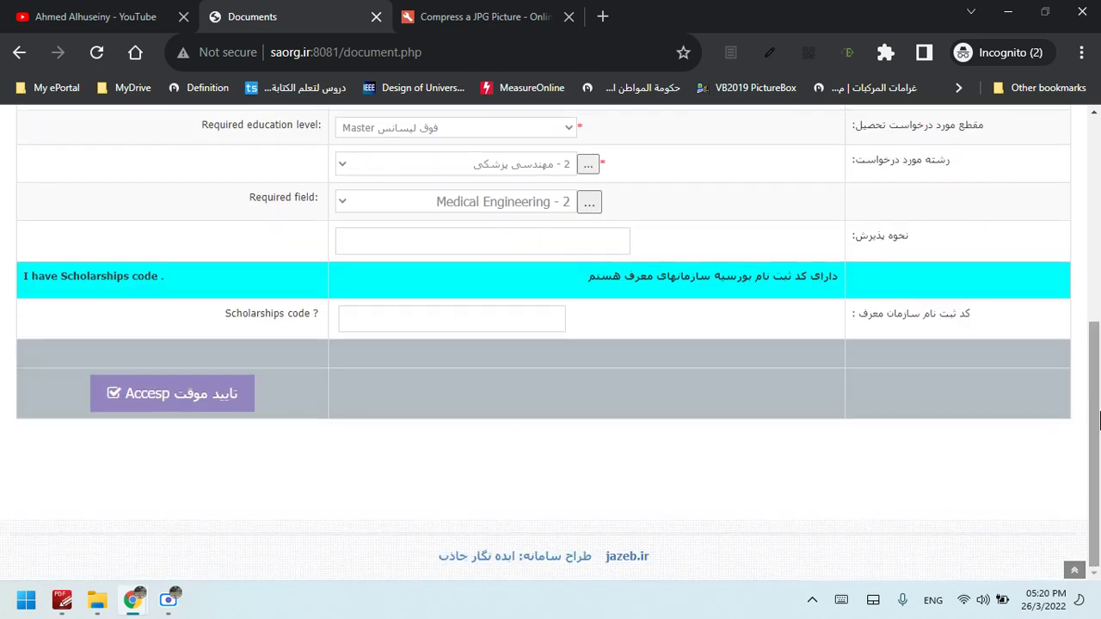
drag(1100, 419, 1042, 365)
click(490, 422)
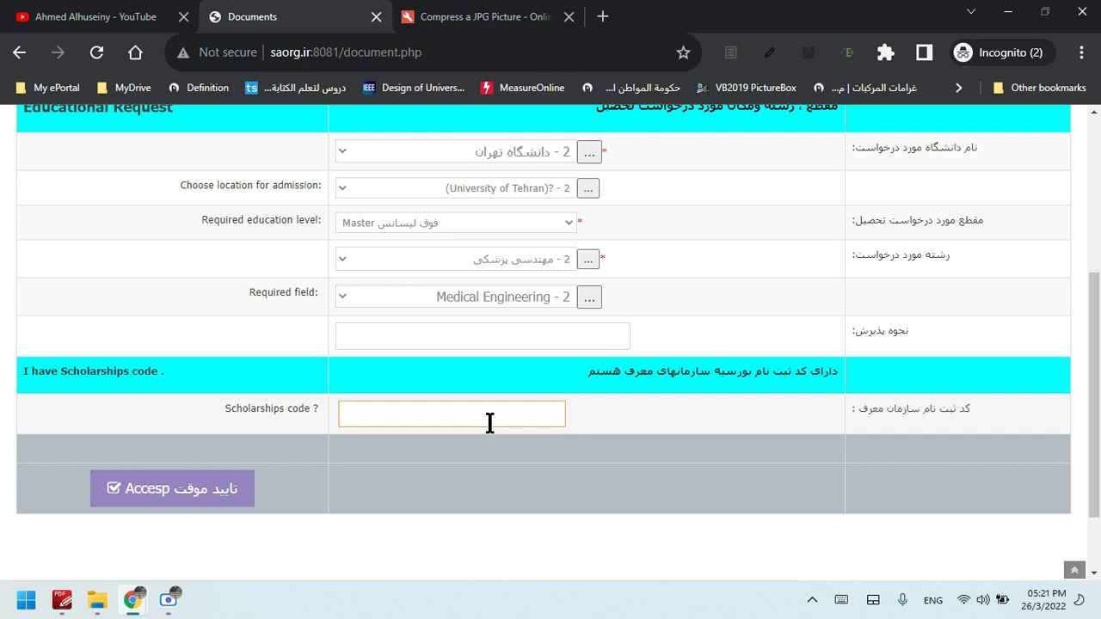
Enter trial scholarships code 12345678, then erase it from the field
text(12344567)
key(BackSpace)
key(BackSpace)
key(BackSpace)
key(BackSpace)
key(BackSpace)
key(BackSpace)
key(BackSpace)
text(12345678)
drag(437, 421, 269, 421)
key(BackSpace)
click(205, 499)
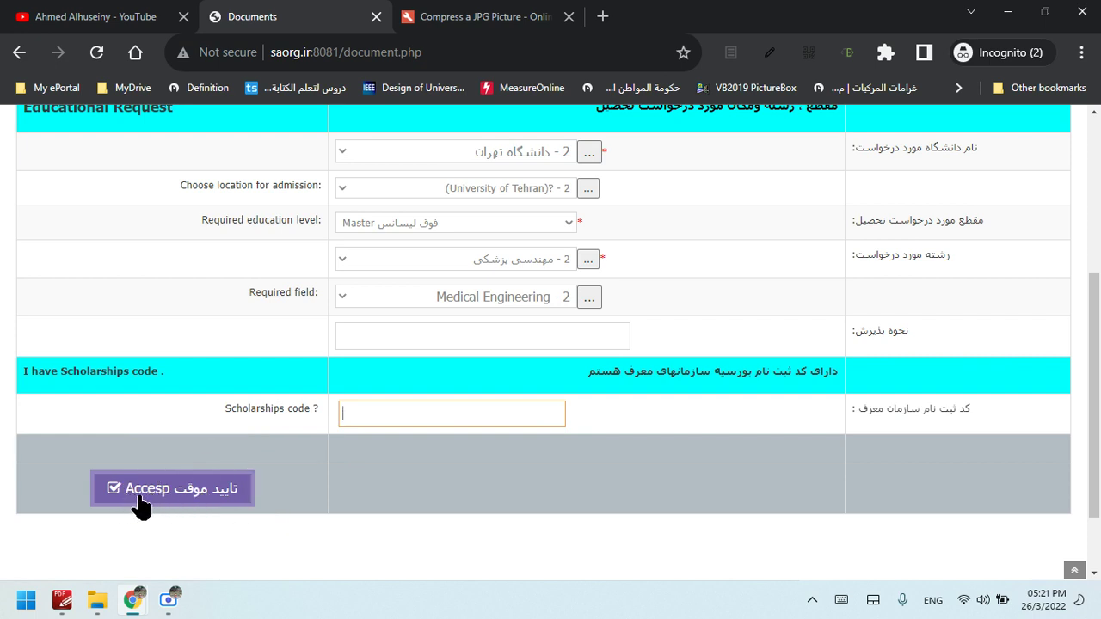
Re-enter scholarships code 12345678 and submit the educational request
click(419, 417)
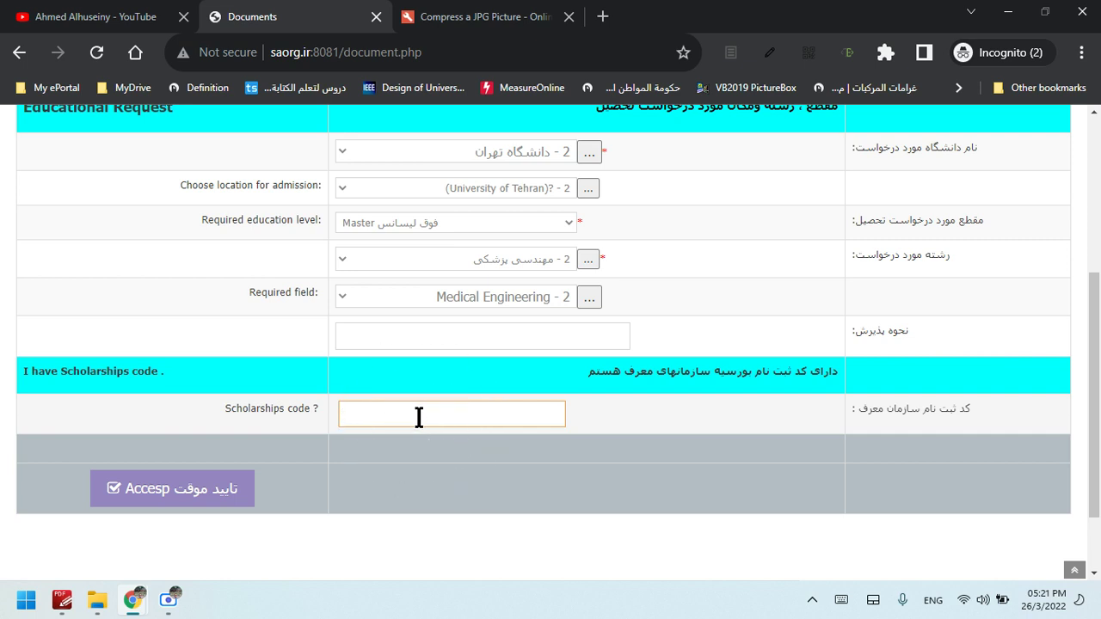
text(12345678)
click(414, 421)
click(215, 491)
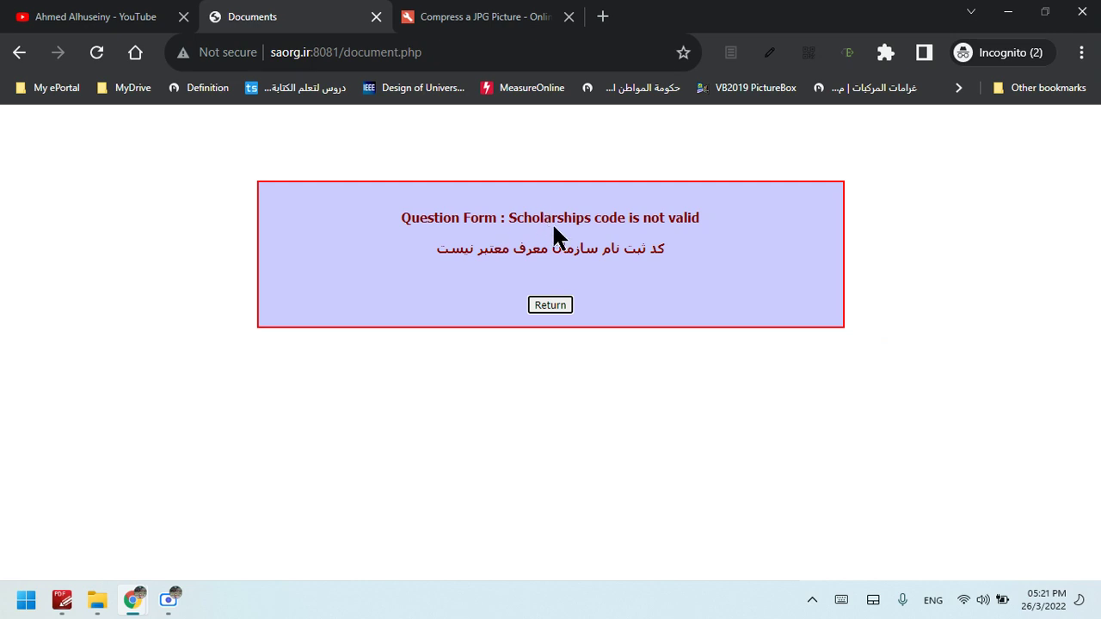
click(672, 223)
click(452, 223)
click(571, 220)
click(690, 229)
Return to the questionnaire and enter Wasit as the city name
click(549, 303)
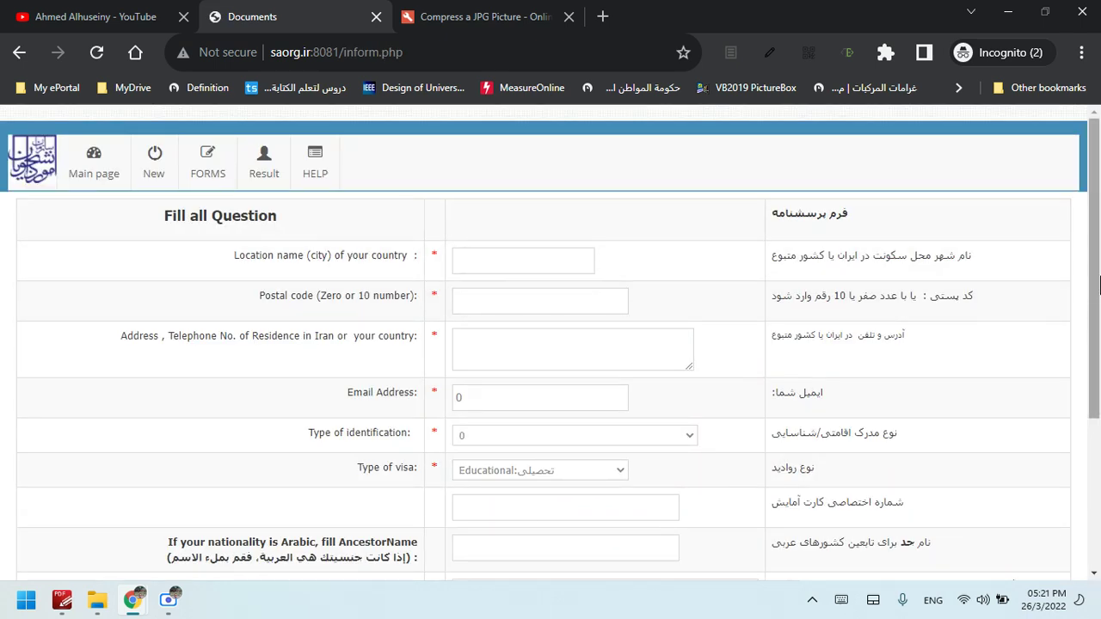
mouse_move(1099, 286)
mouse_down()
mouse_move(1099, 307)
mouse_move(1099, 259)
mouse_move(1100, 404)
mouse_move(1100, 286)
mouse_up()
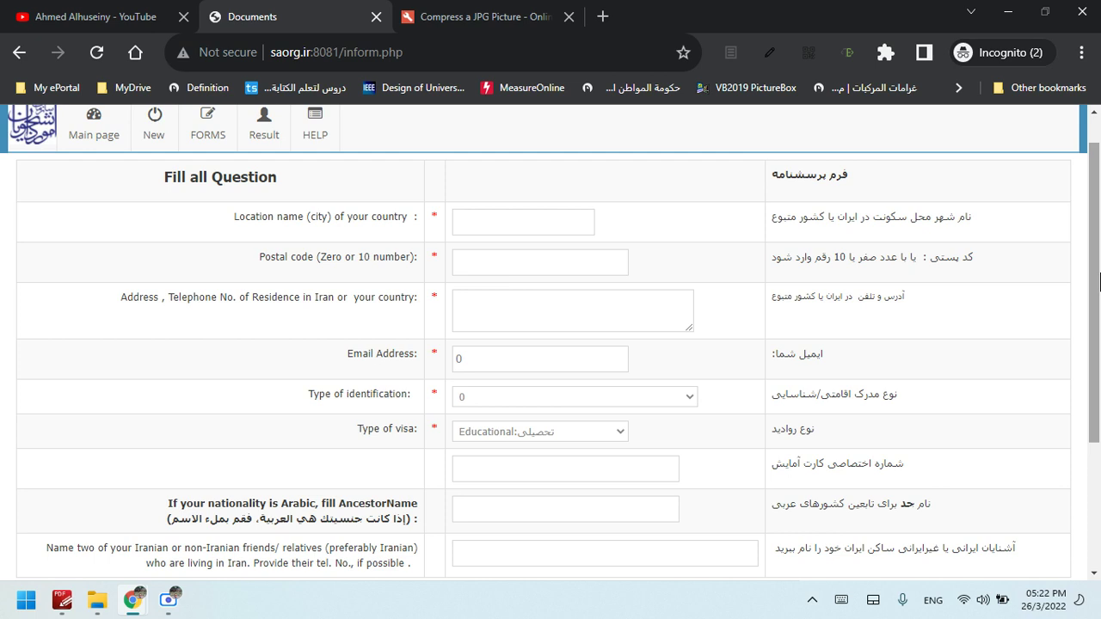
mouse_move(222, 139)
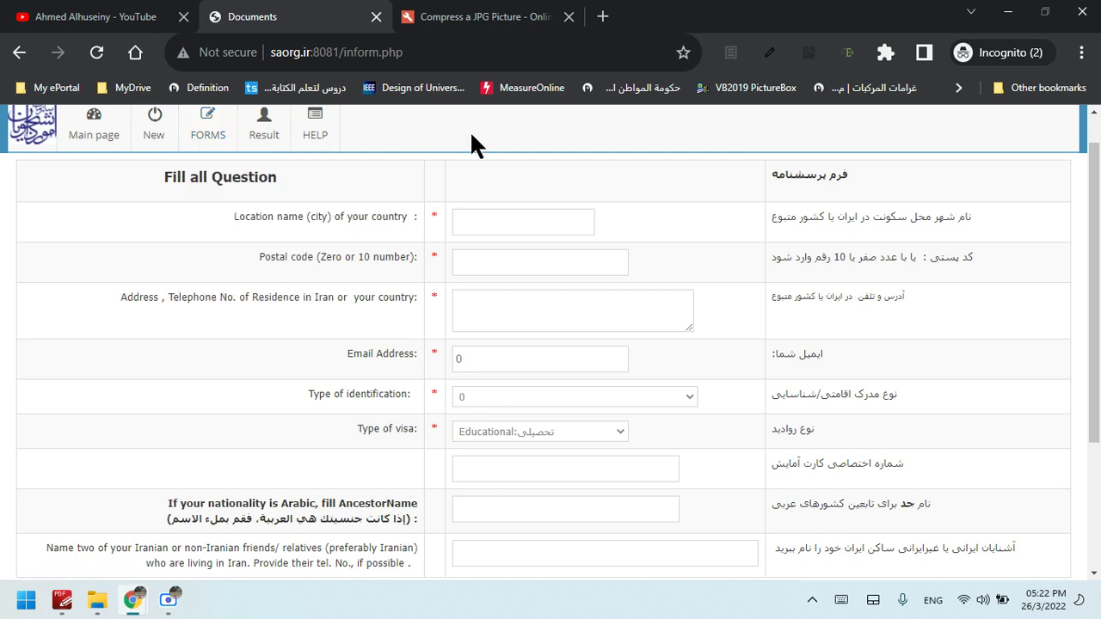
click(528, 227)
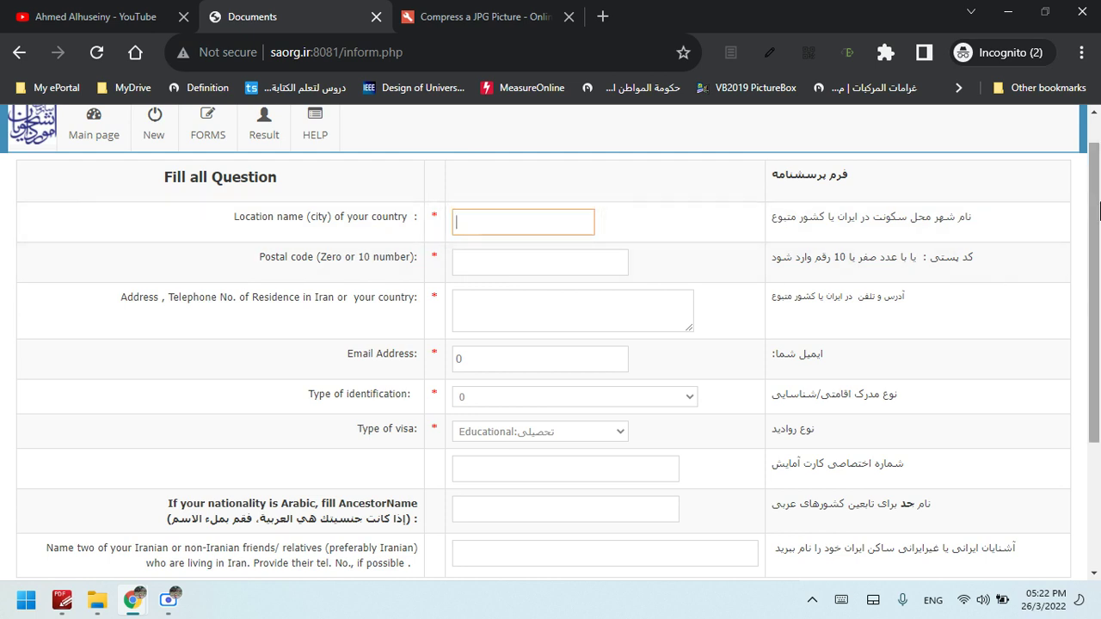
scroll(1098, 187, up, 1)
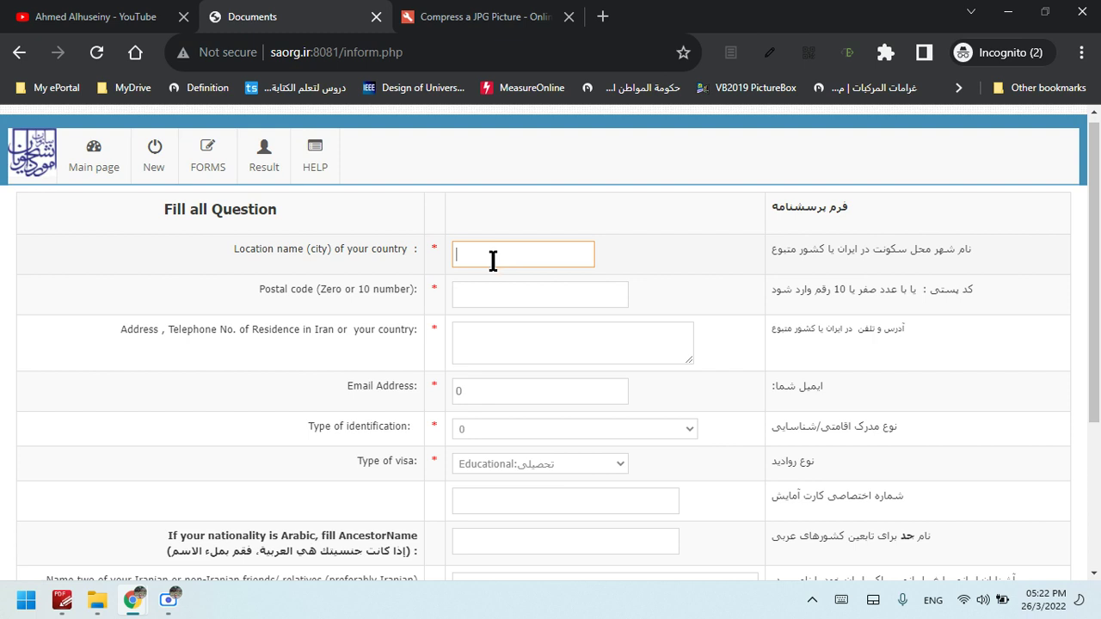
text(Wasit)
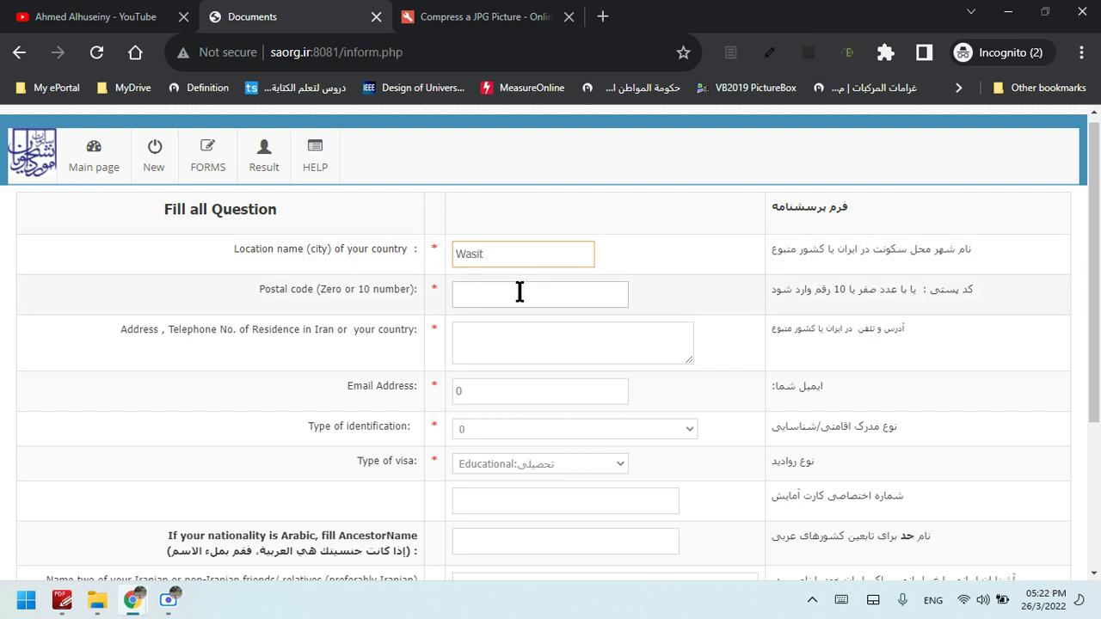
Highlight the Postal code label and its 10-digit hint, then put the cursor in the Postal code field
click(522, 296)
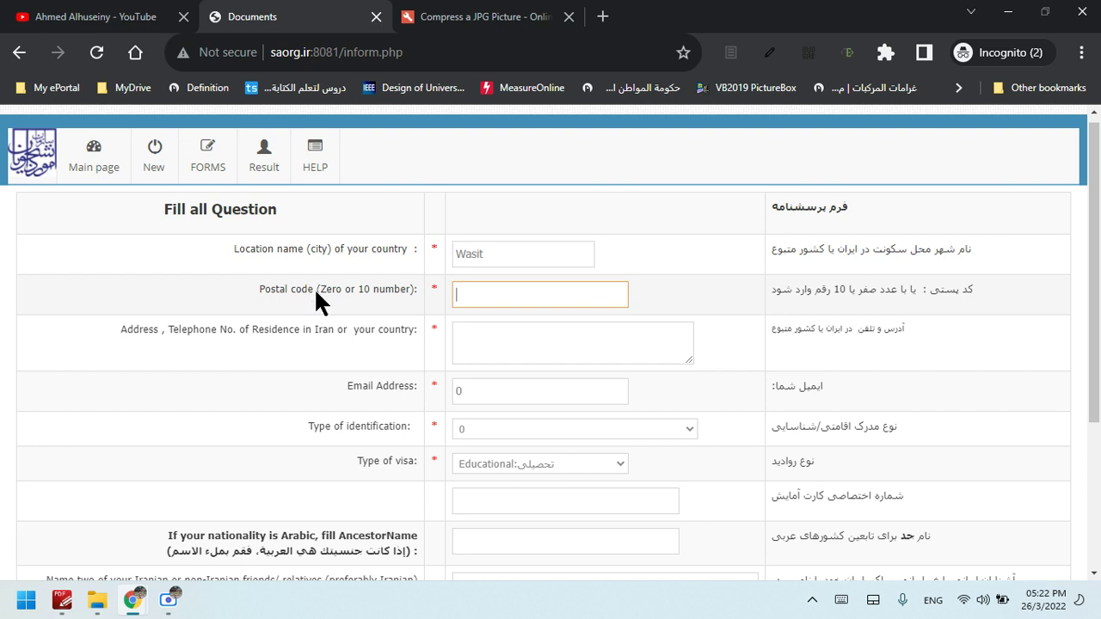
drag(318, 292, 252, 297)
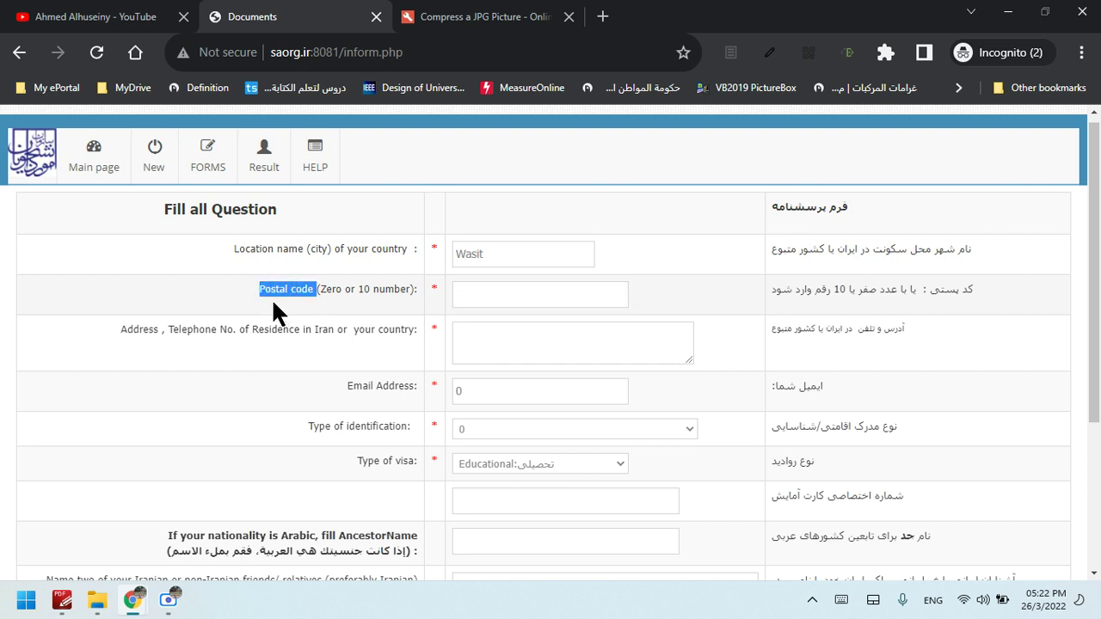
click(258, 293)
drag(258, 291, 323, 289)
click(533, 289)
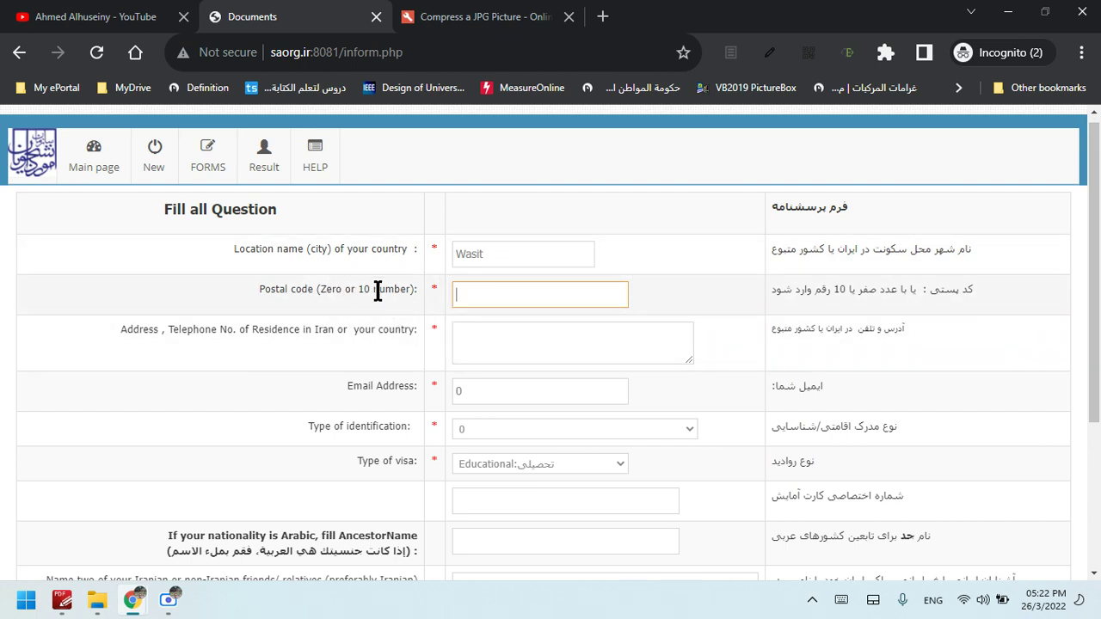
drag(364, 290, 411, 291)
click(485, 300)
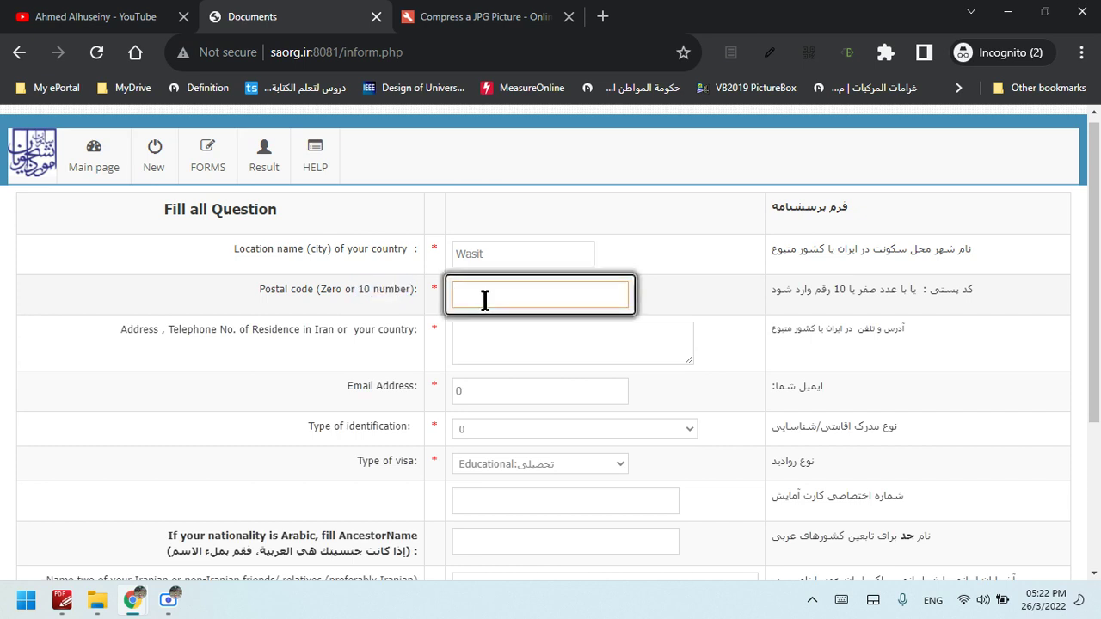
Enter 0 as the postal code and begin typing the residence address
text(0)
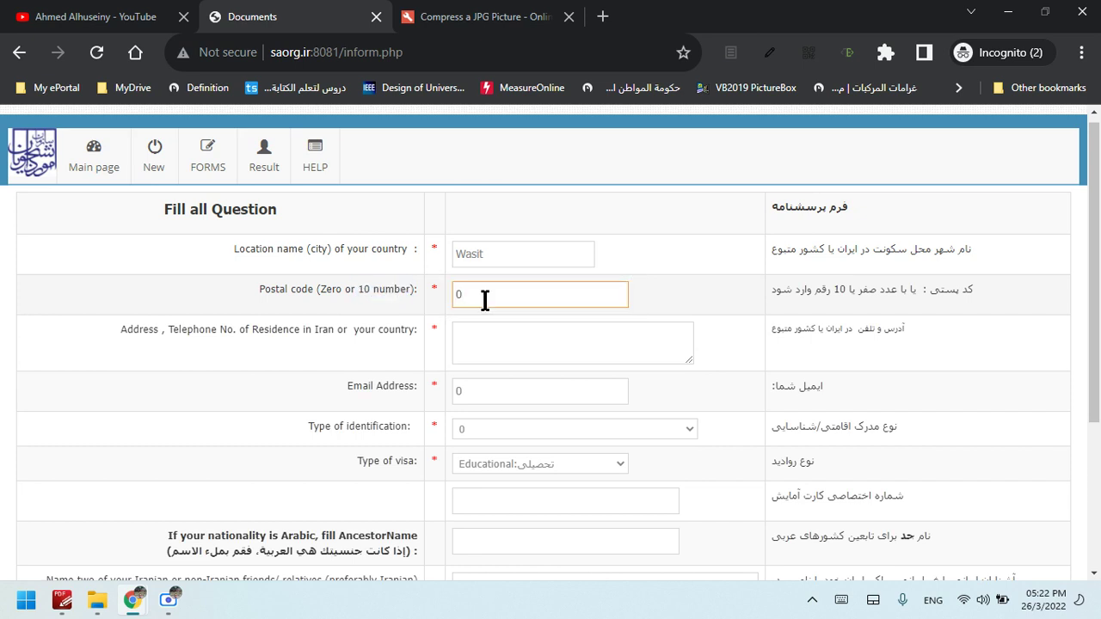
click(537, 351)
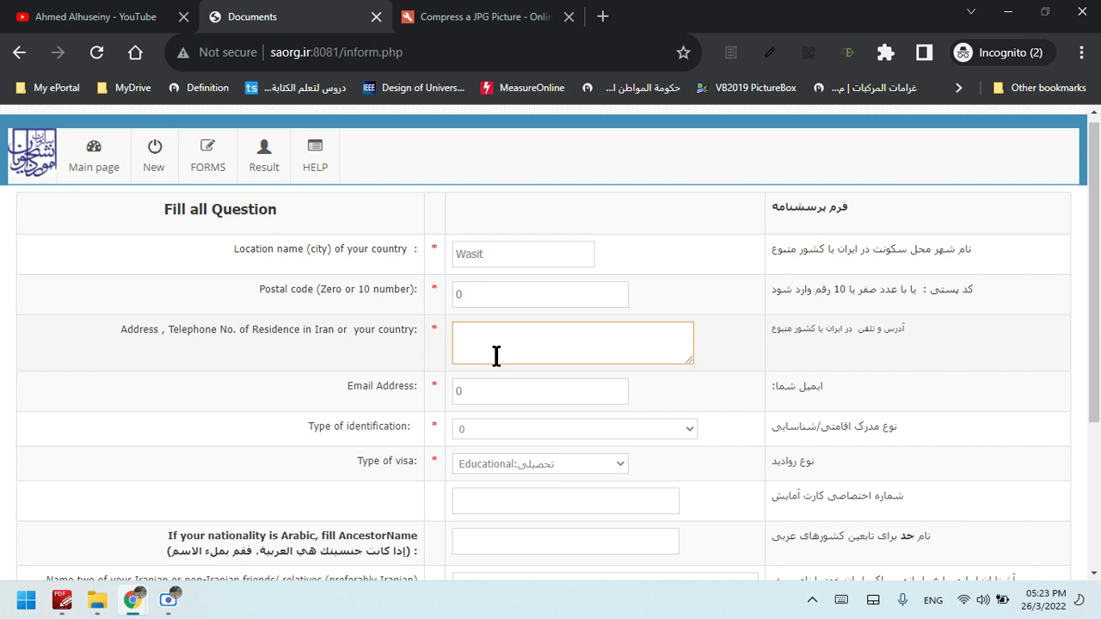
text(A)
key(BackSpace)
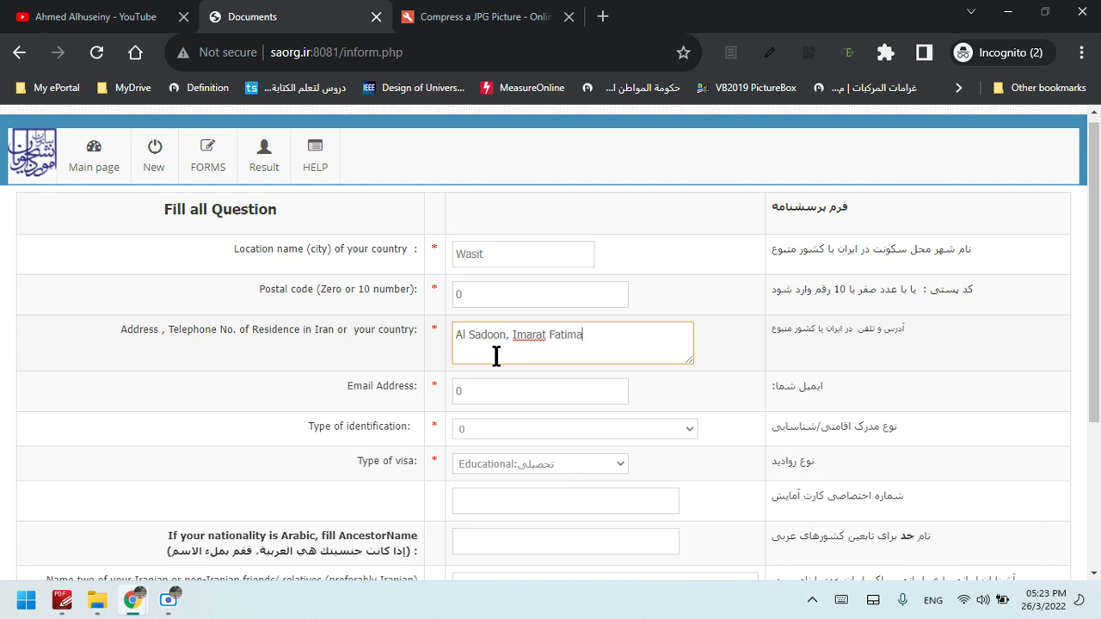
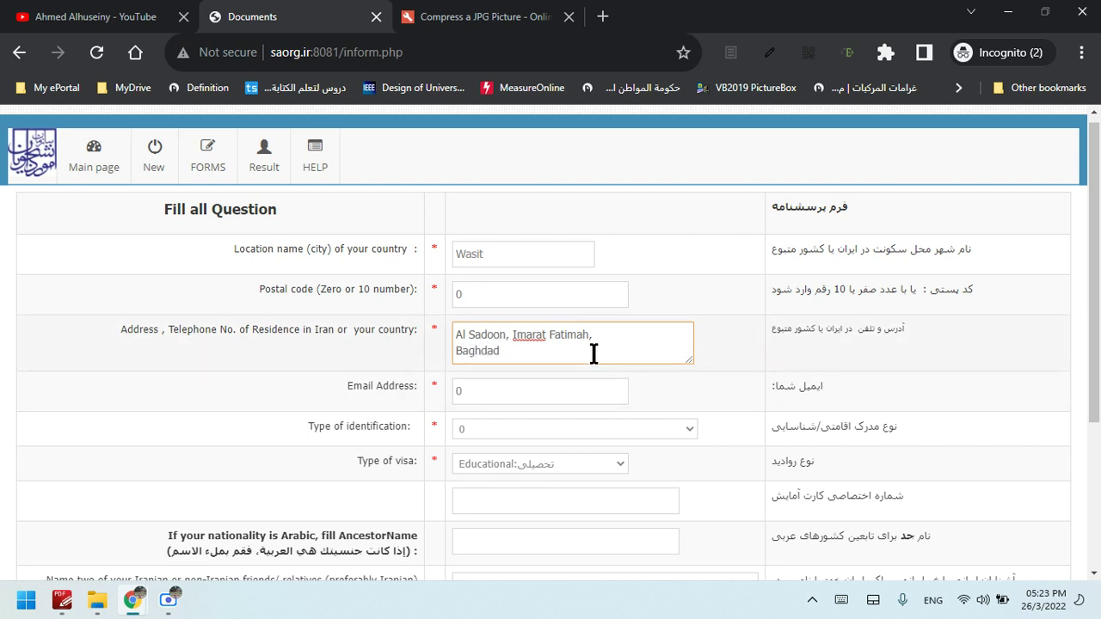
Finish the Baghdad residence address and add the phone number on a new line
key(Return)
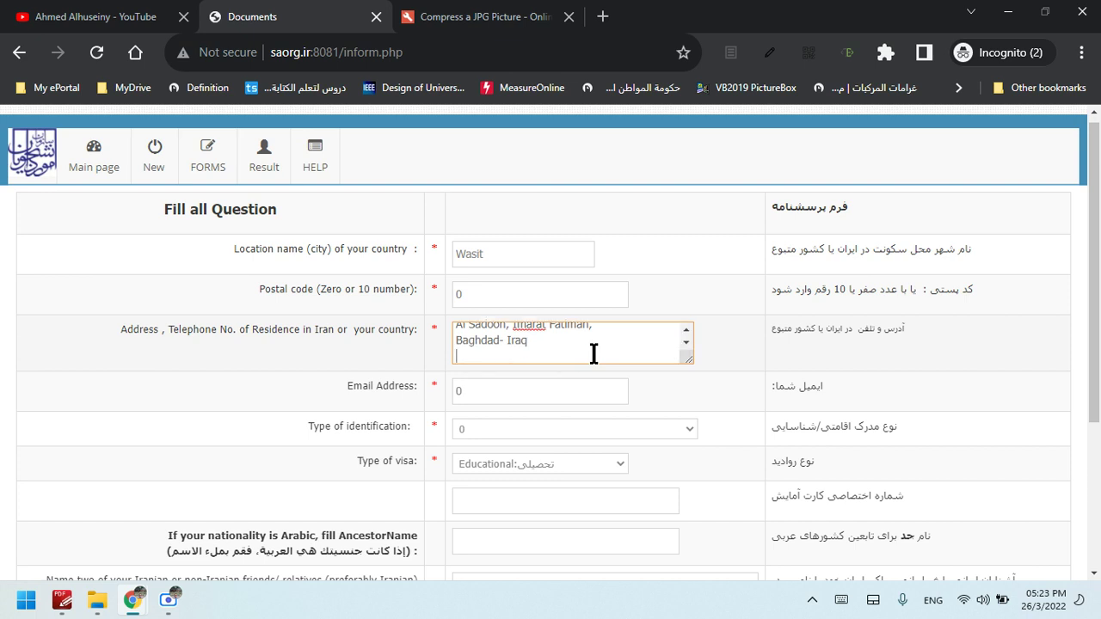
drag(690, 359, 704, 406)
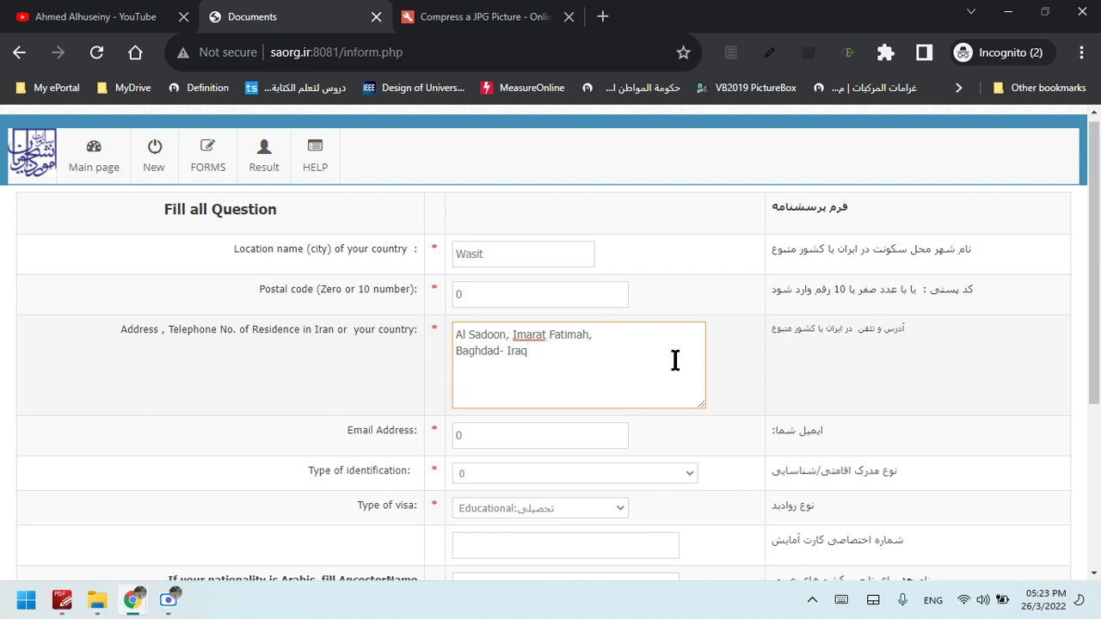
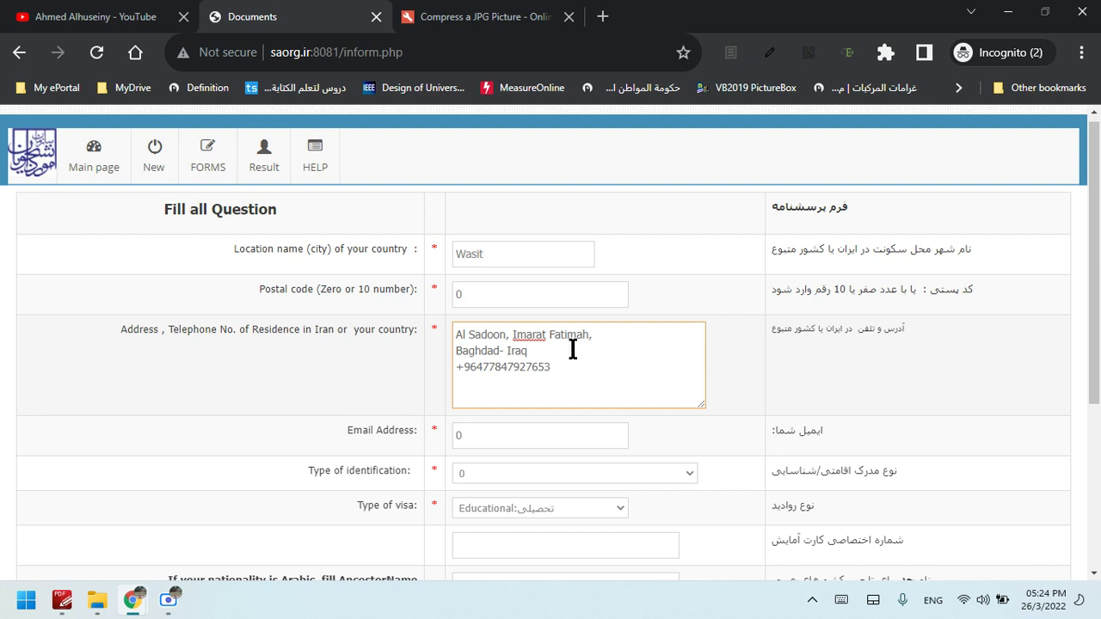
Replace the 0 in the Email Address field with a sample e-mail address
drag(1097, 284, 1100, 317)
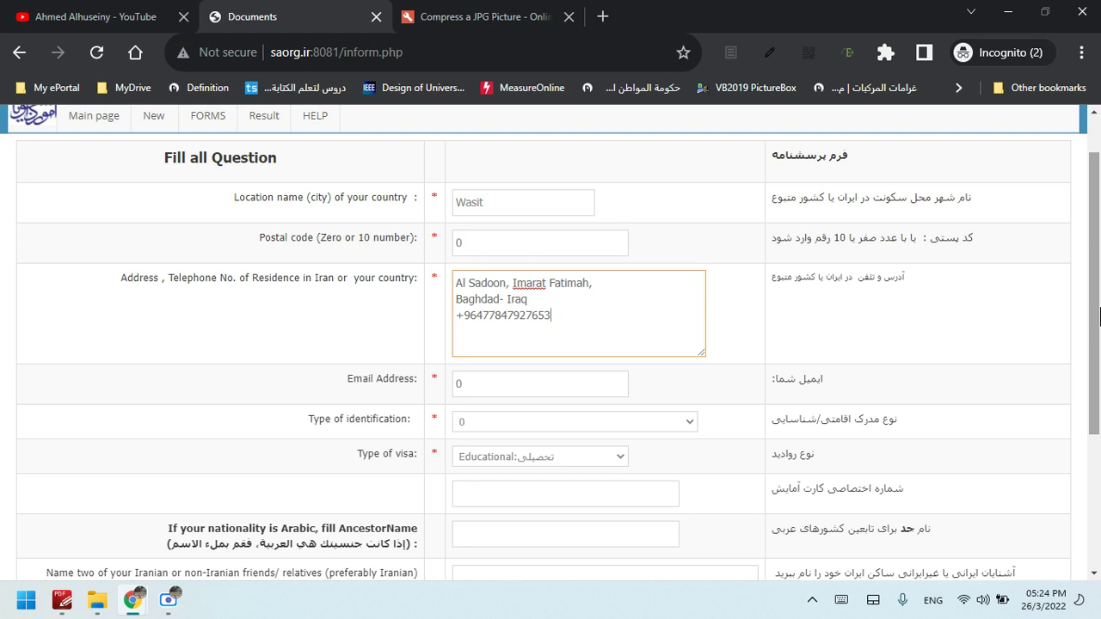
drag(1100, 316, 1098, 291)
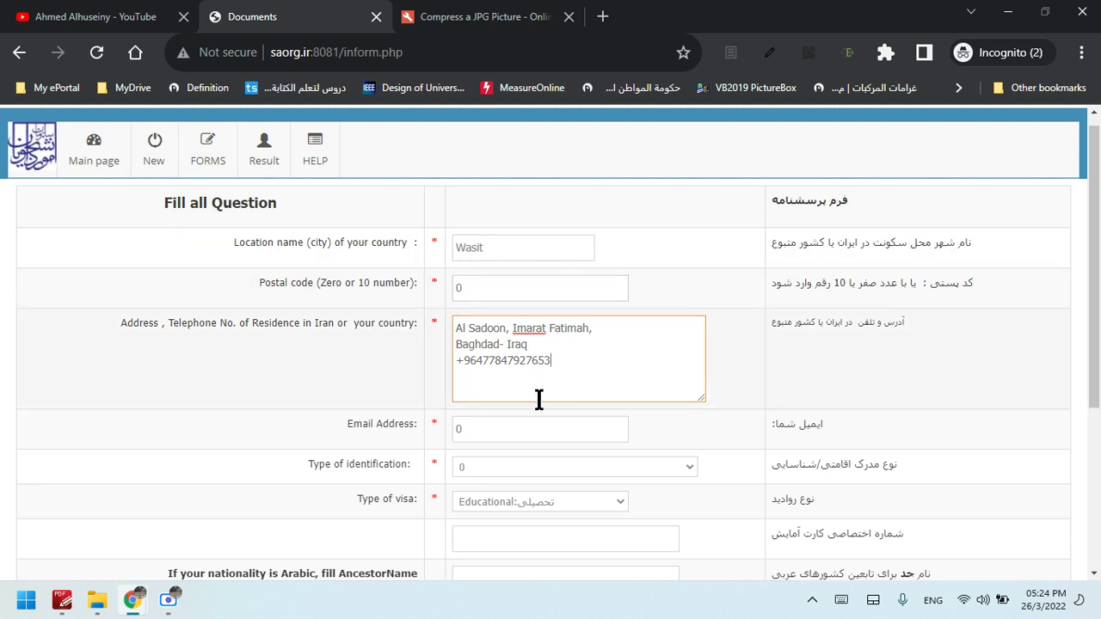
click(524, 430)
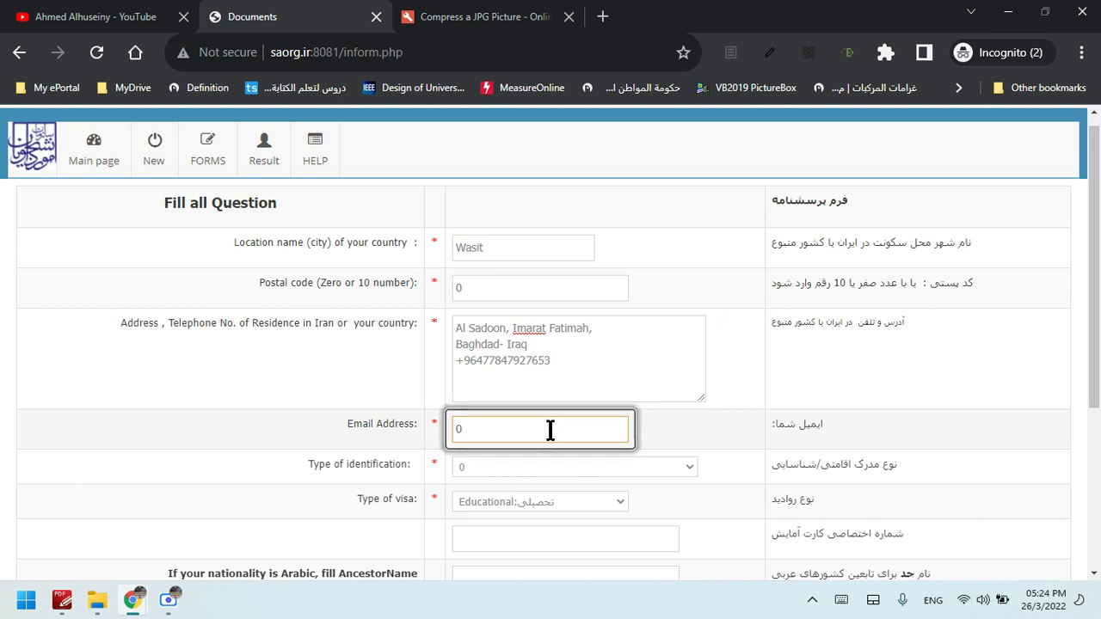
key(BackSpace)
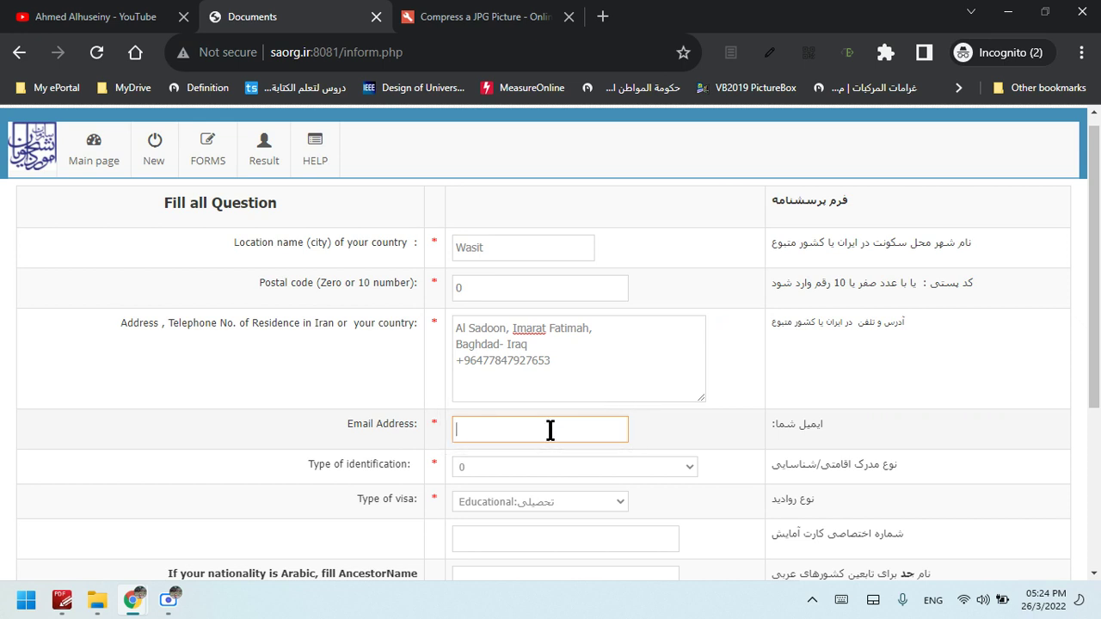
text(a@b.com)
Open the Crucial Skills playlist in a new tab and pause its first video
click(155, 17)
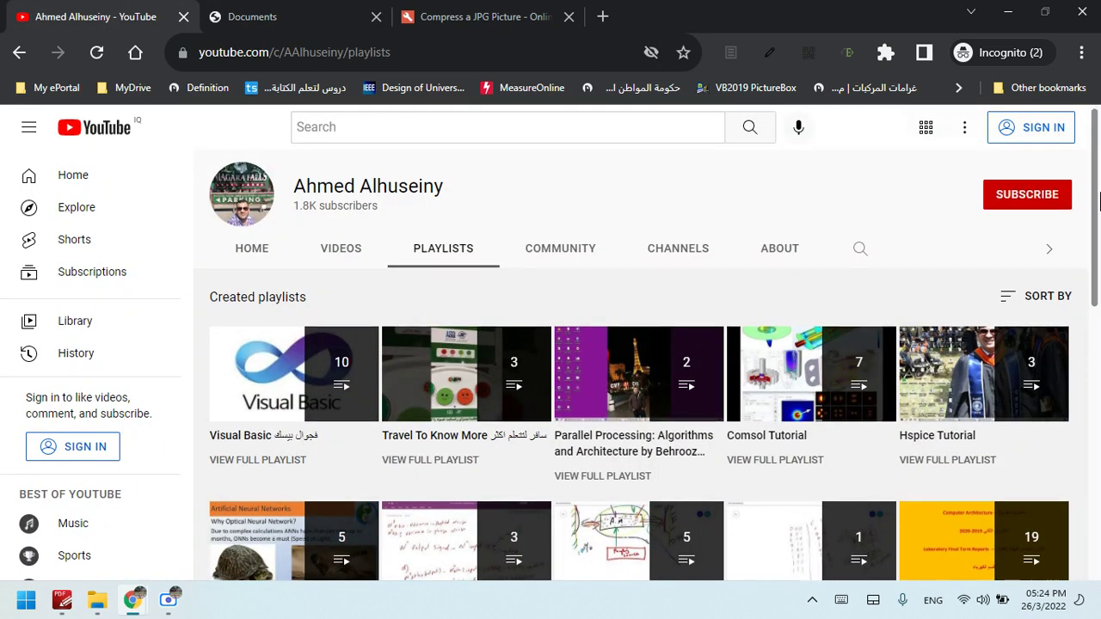
drag(1098, 200, 1098, 450)
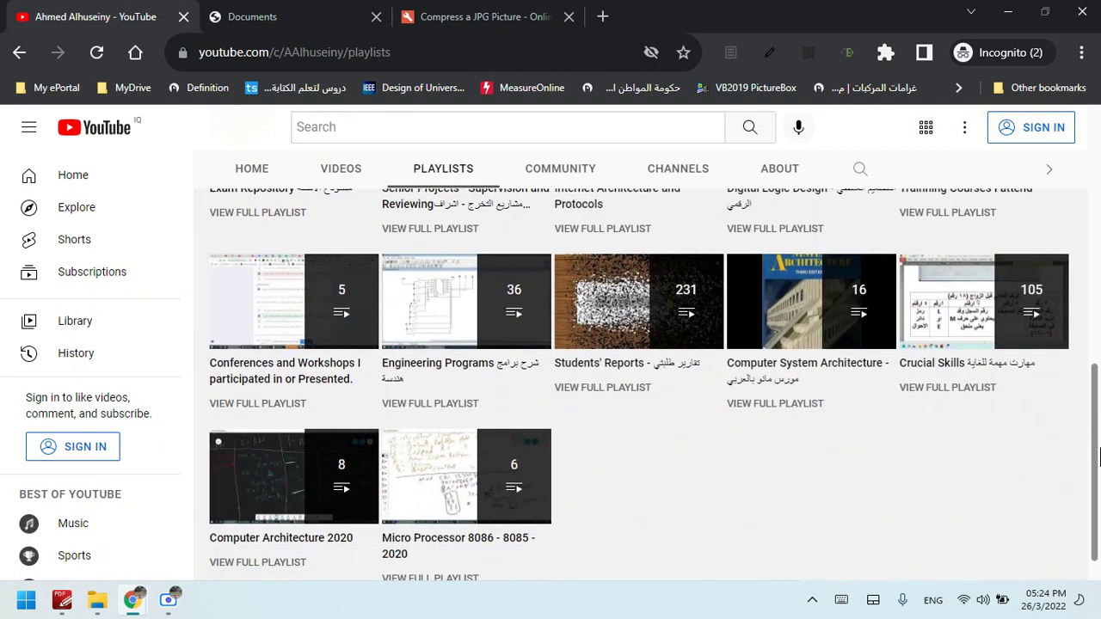
right_click(989, 344)
click(912, 53)
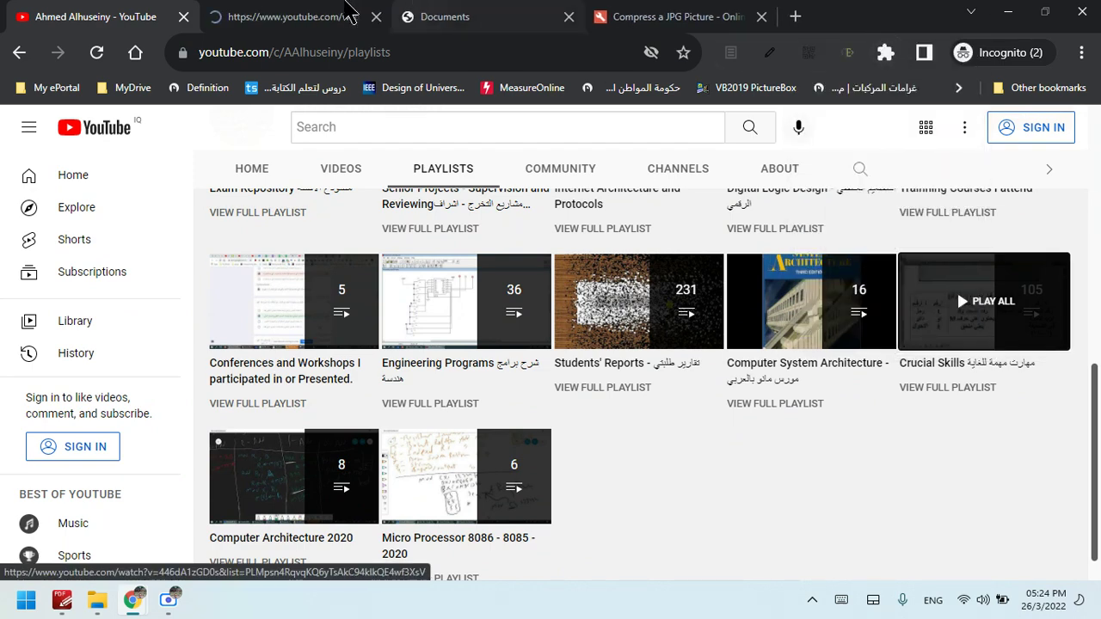
click(267, 14)
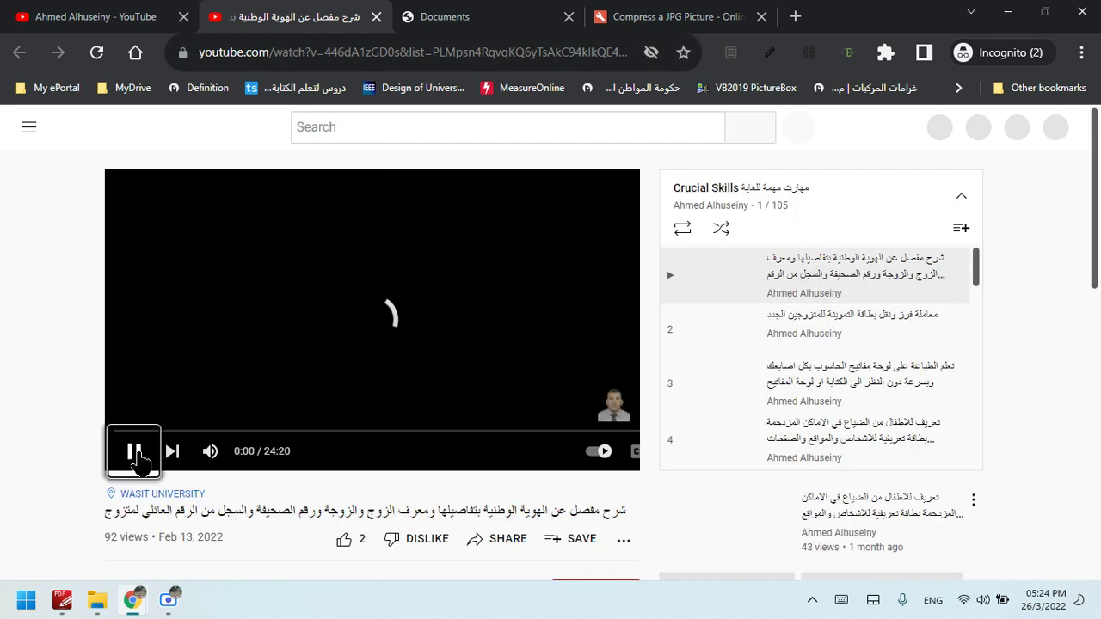
click(138, 462)
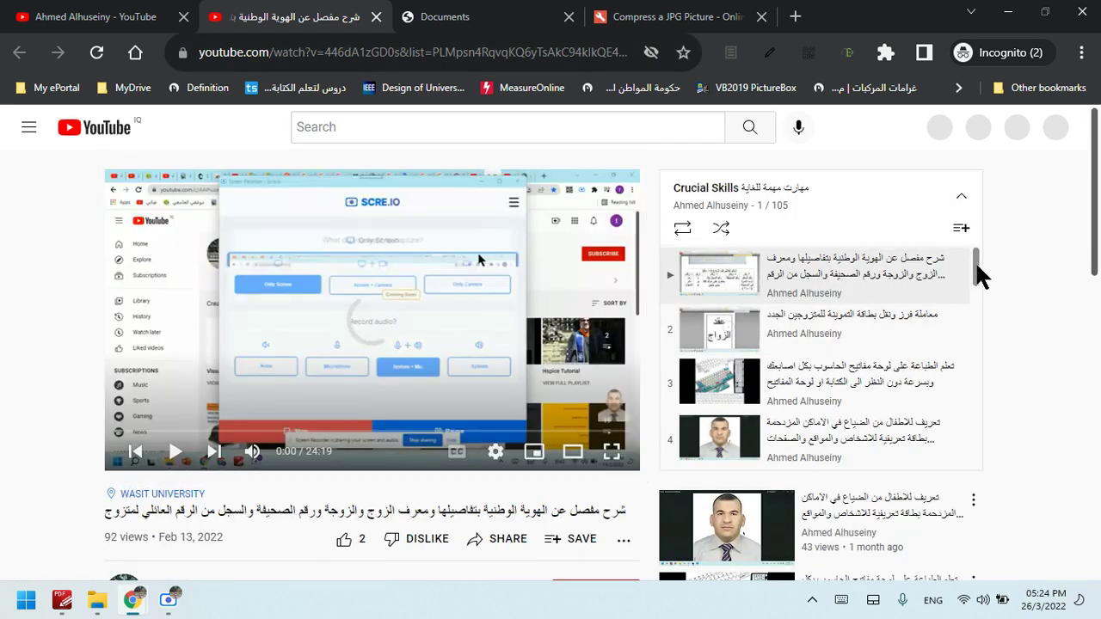
Scroll through the playlist's video list on the playlist page
drag(977, 263, 976, 307)
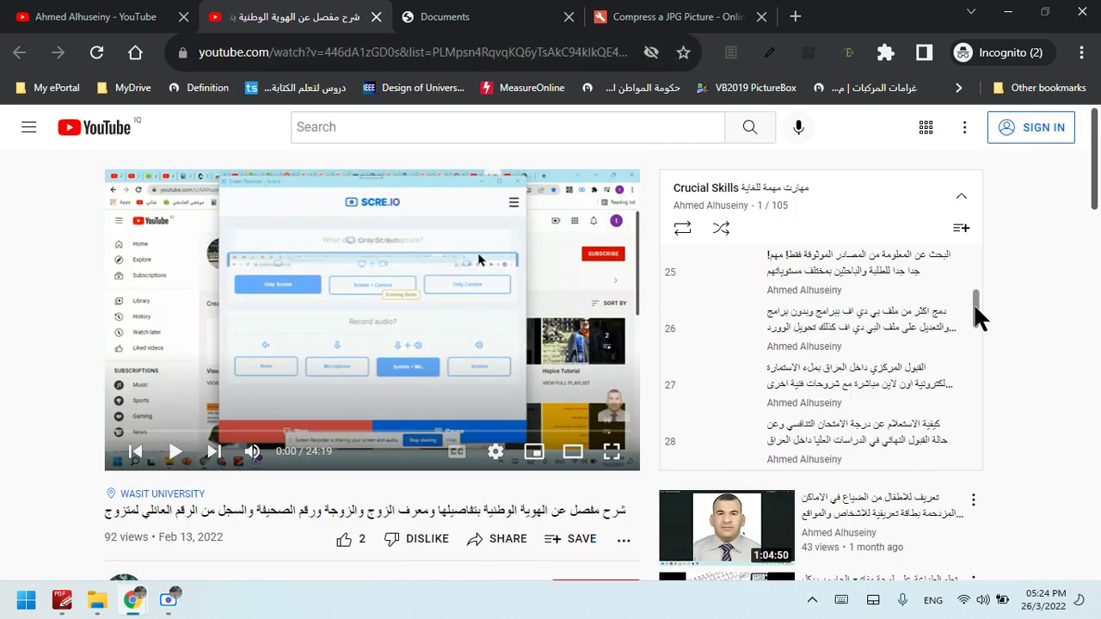
scroll(910, 331, down, 9)
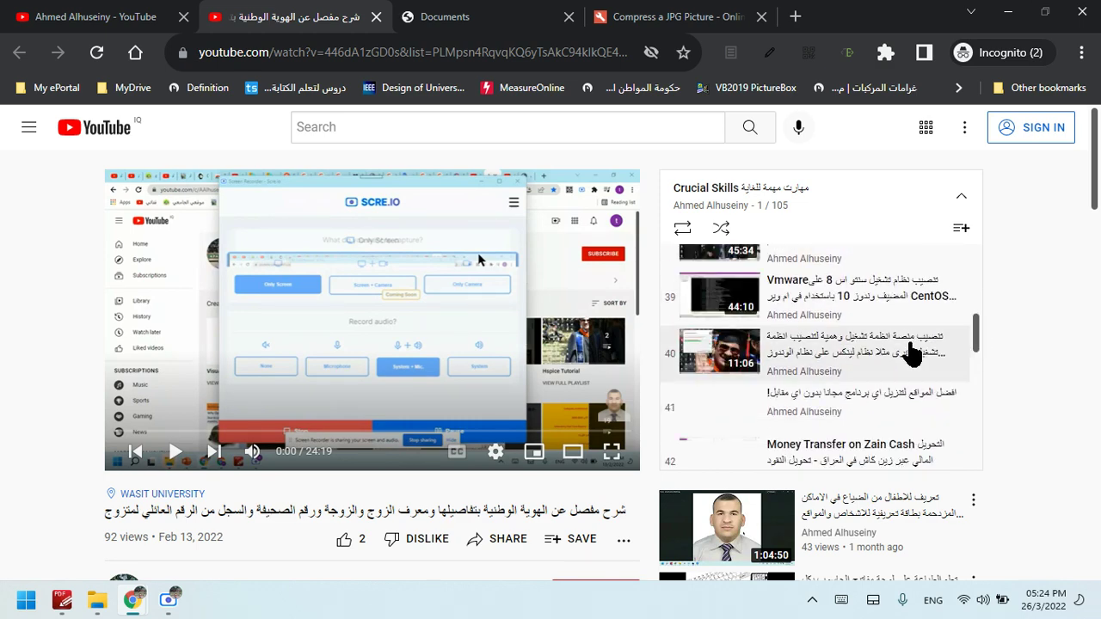
drag(978, 352, 934, 256)
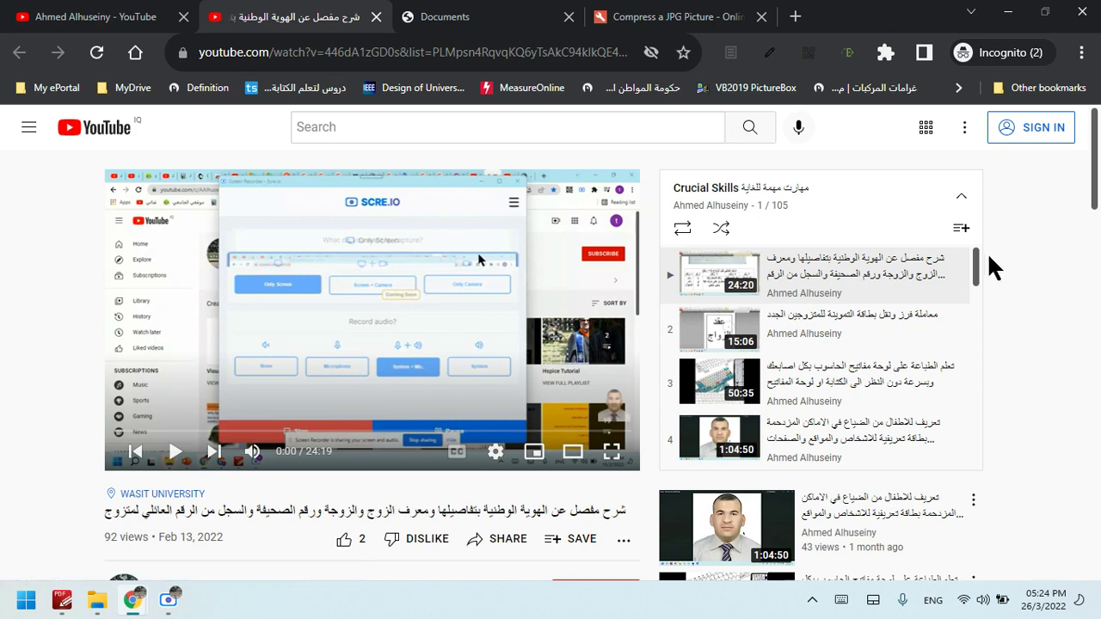
drag(976, 271, 978, 378)
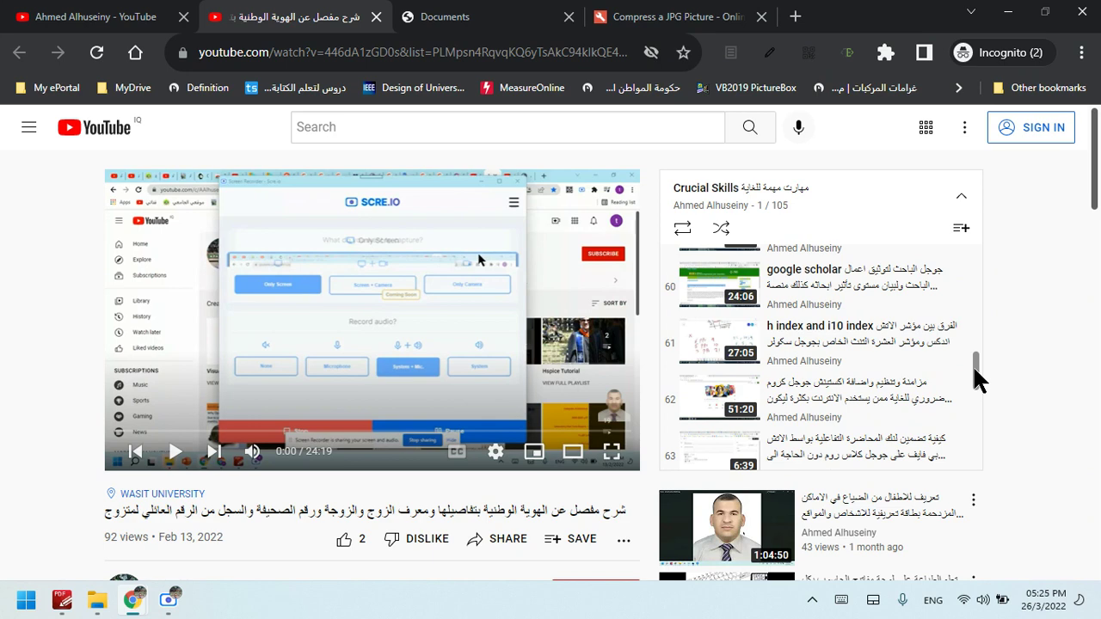
drag(978, 378, 981, 460)
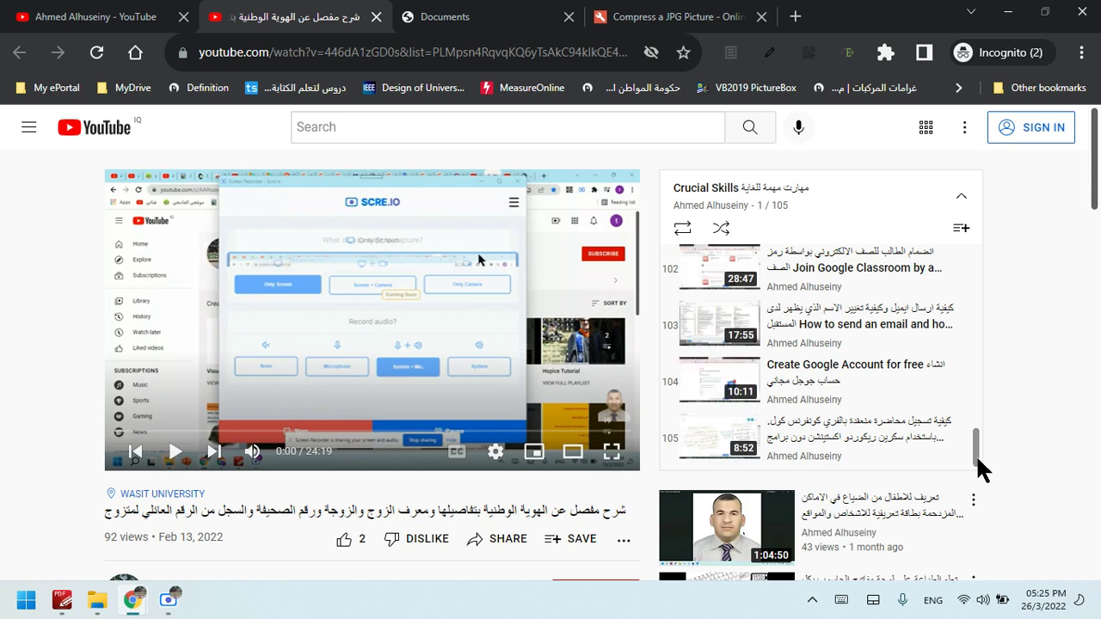
drag(981, 462, 983, 451)
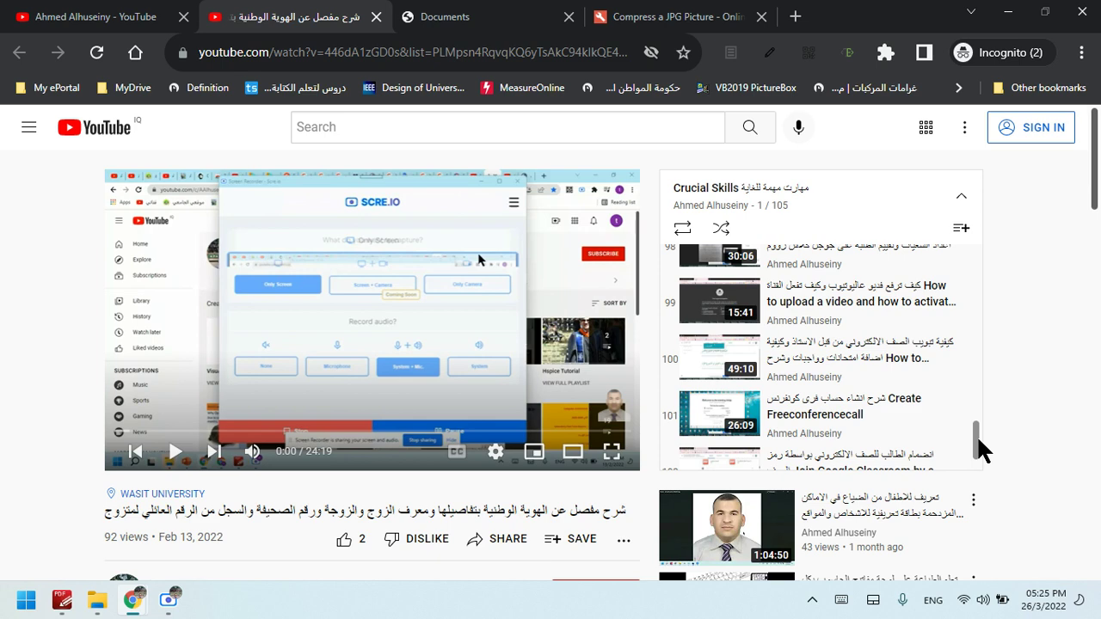
scroll(981, 449, up, 1)
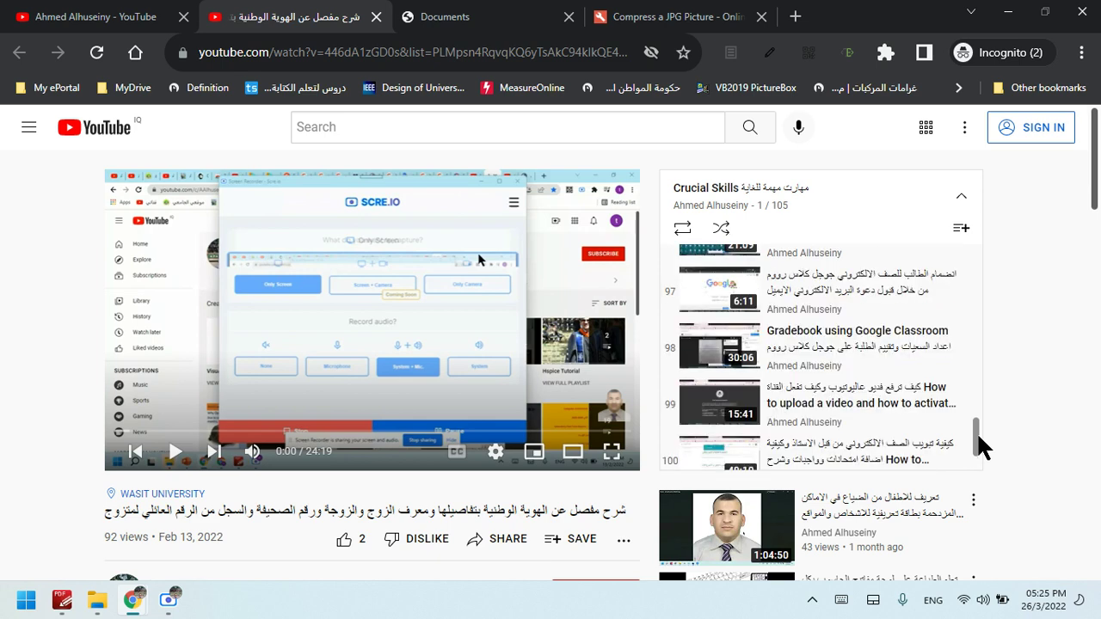
drag(981, 448, 913, 249)
click(902, 374)
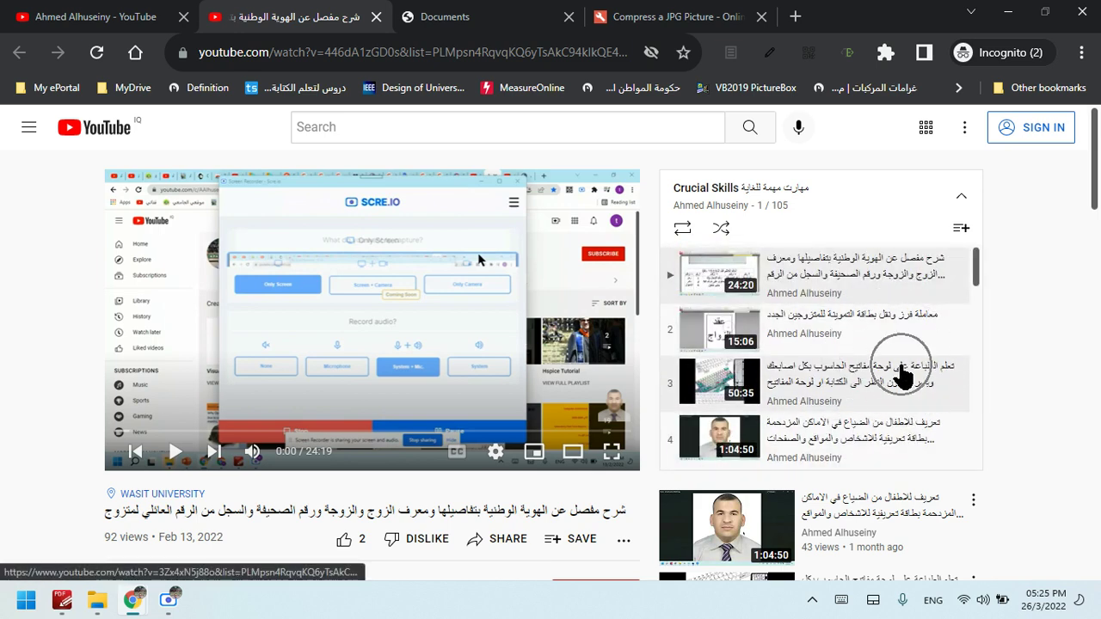
Switch back to the Saorg questionnaire tab, glancing at the YouTube playlist in between
click(498, 12)
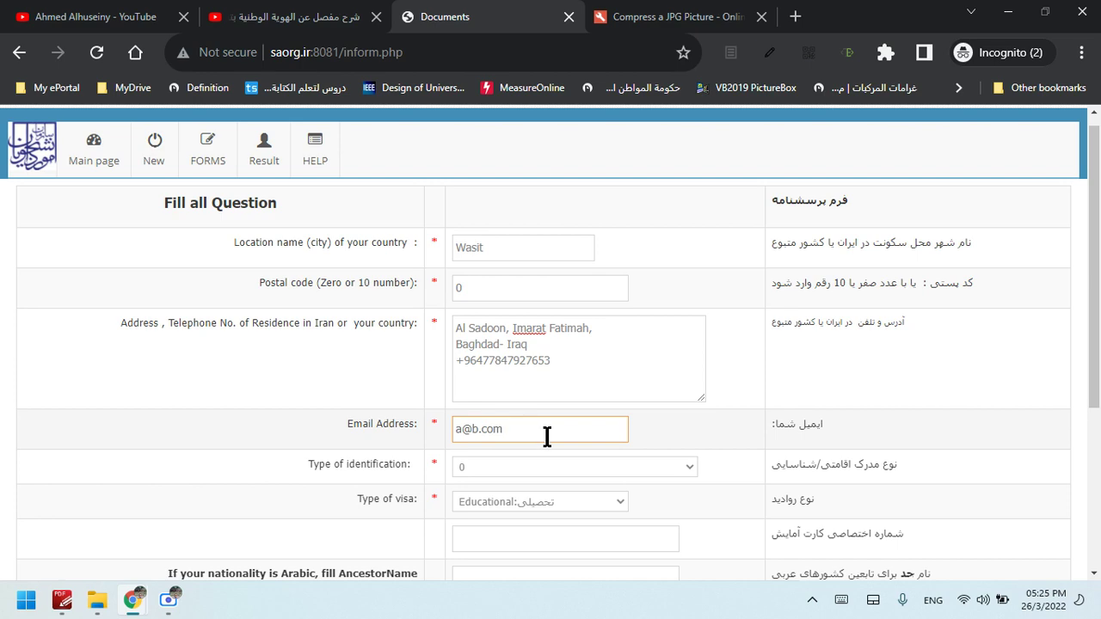
scroll(602, 345, down, 1)
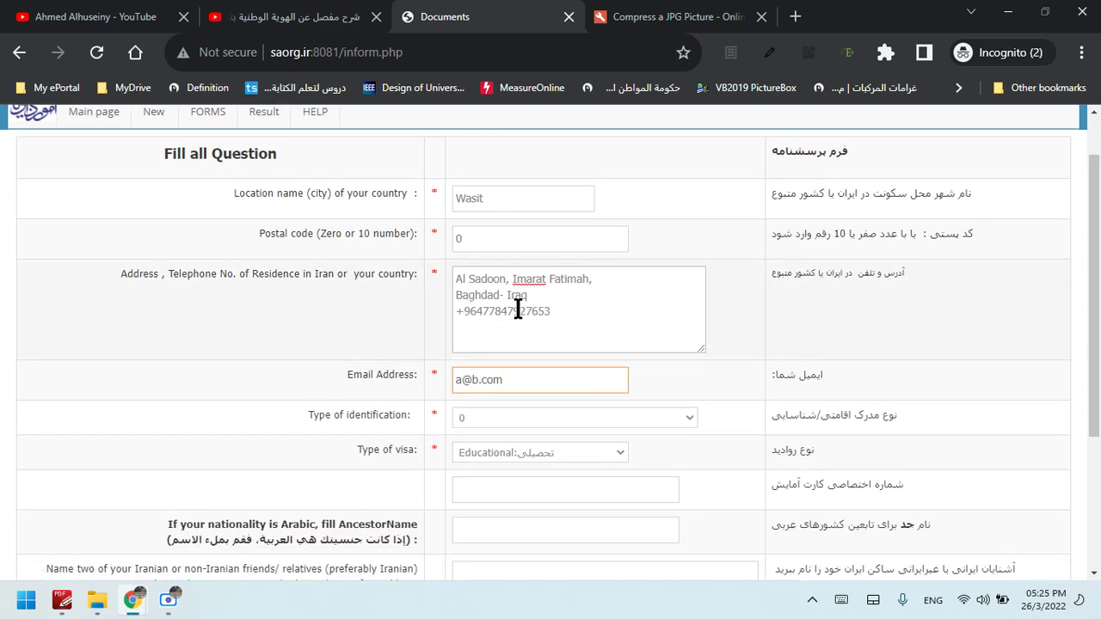
click(338, 19)
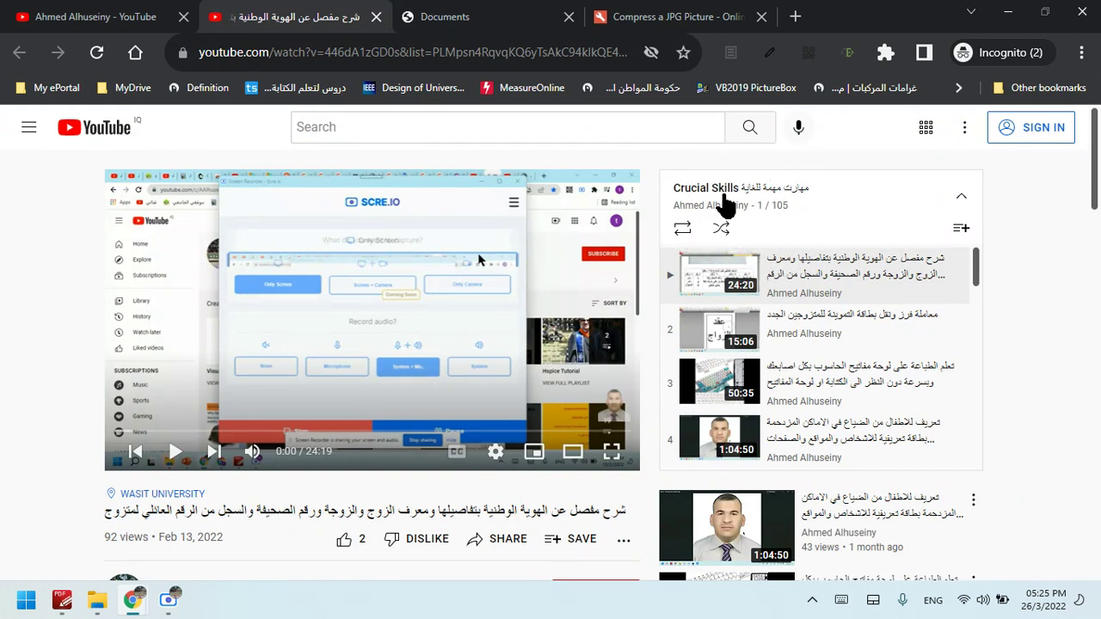
click(482, 13)
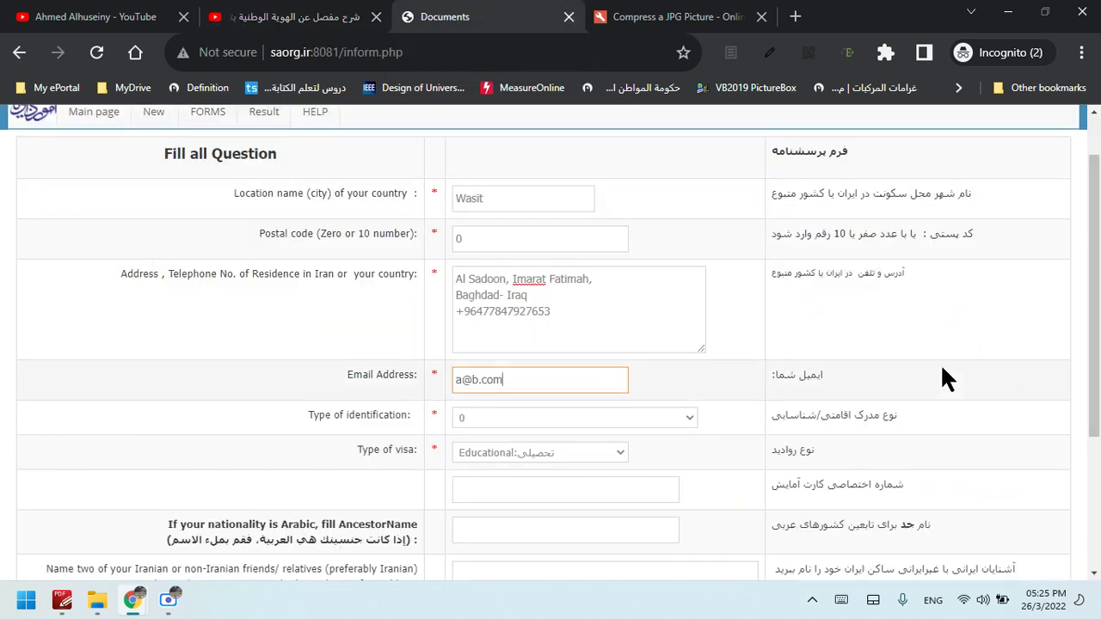
drag(1098, 430, 1098, 443)
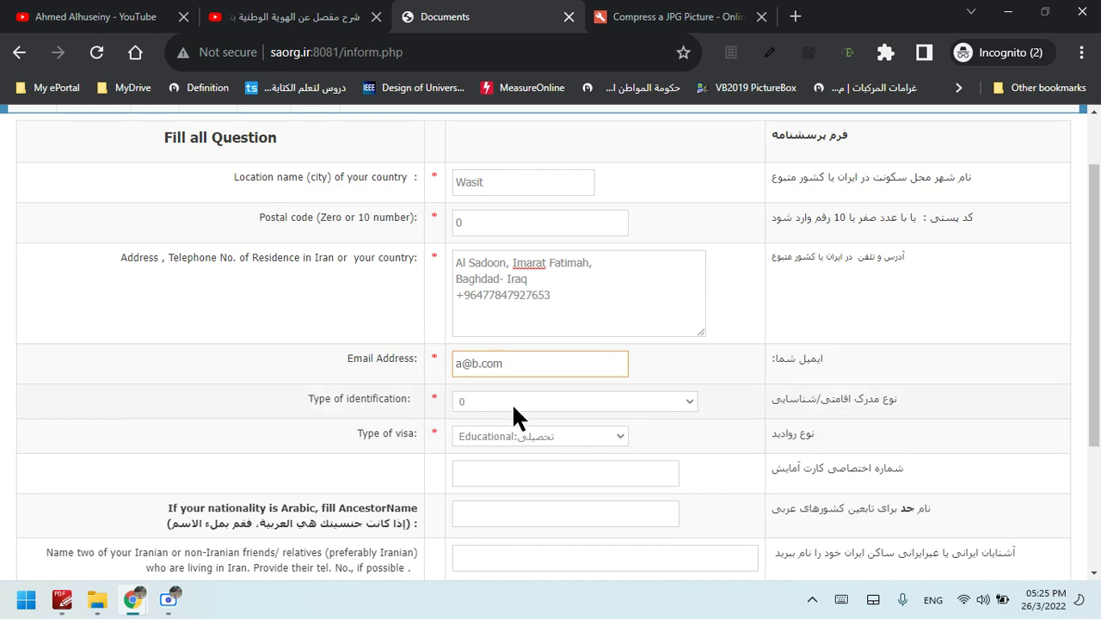
Choose Passport as the Type of identification and bring up the Type of visa choices
click(554, 405)
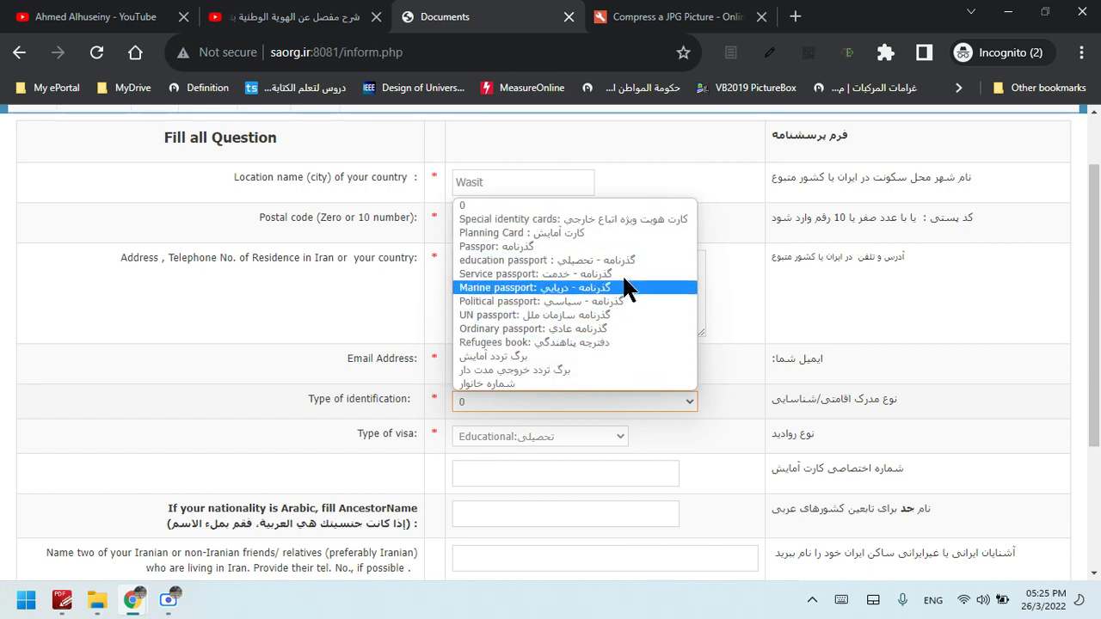
click(625, 217)
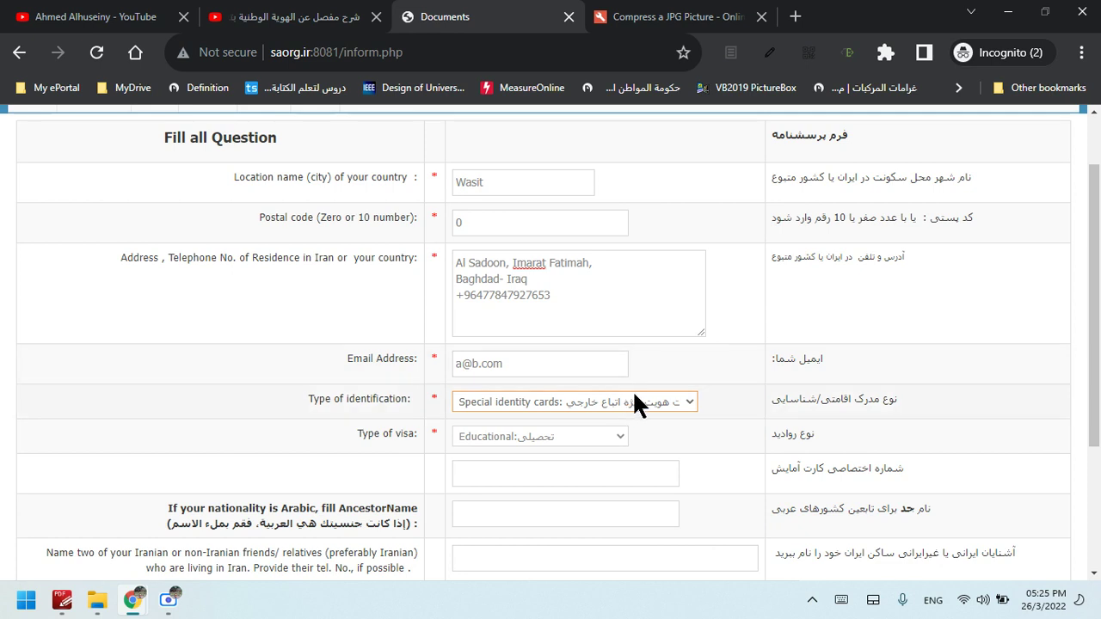
click(635, 401)
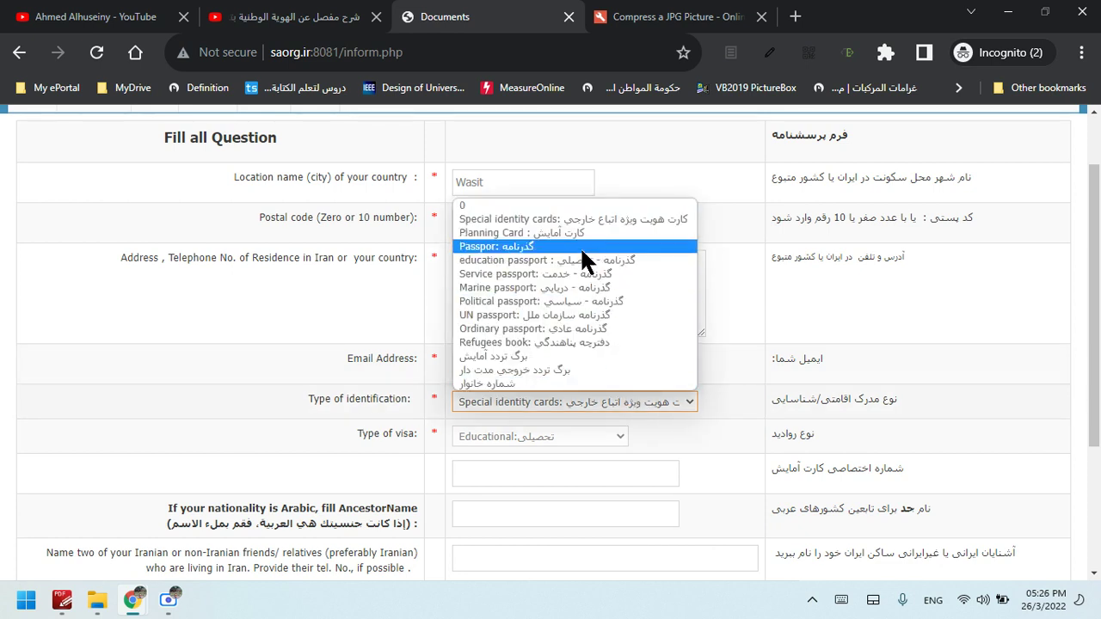
click(500, 246)
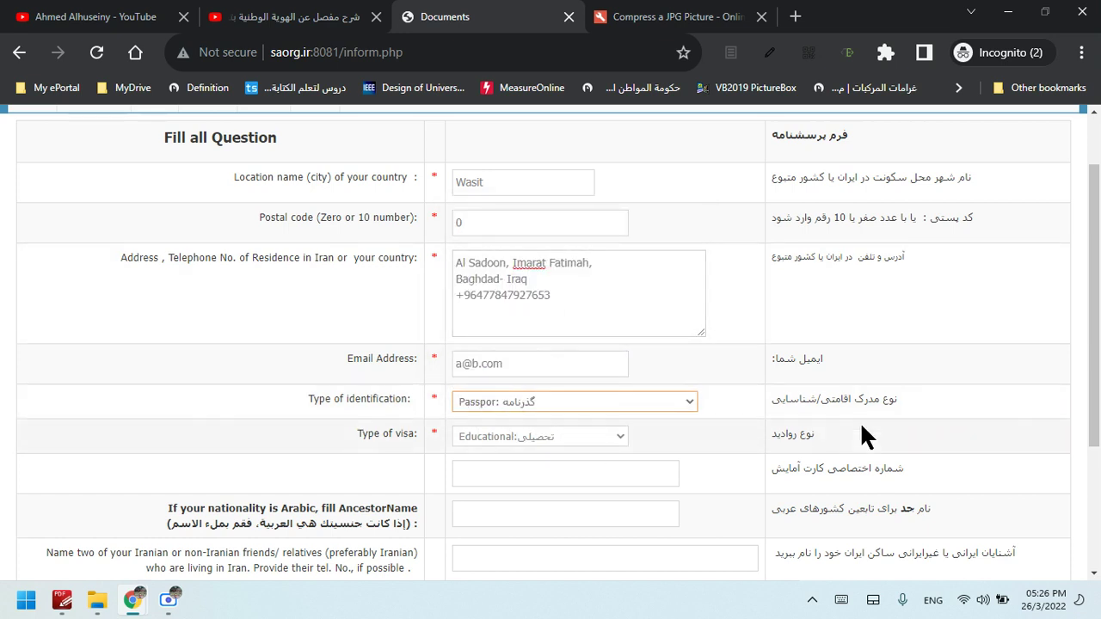
scroll(578, 465, down, 2)
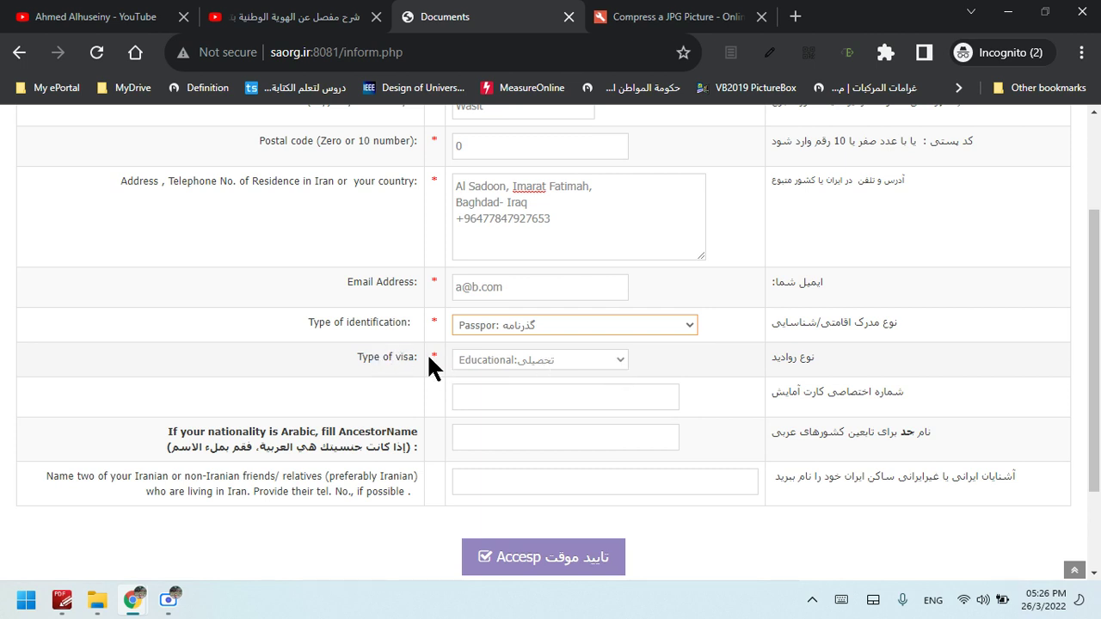
click(621, 360)
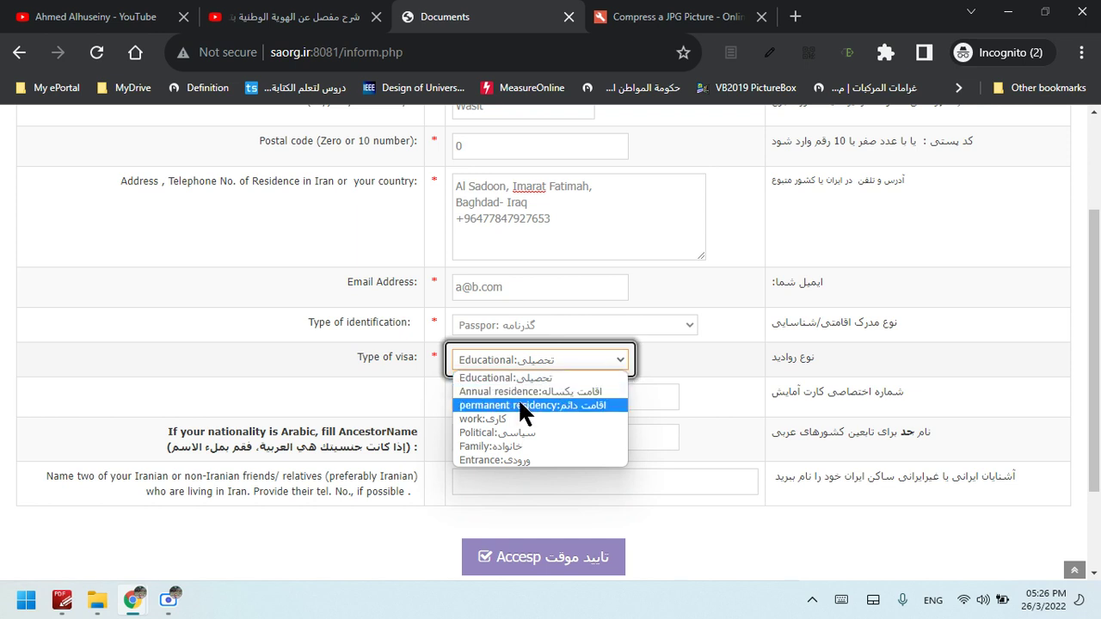
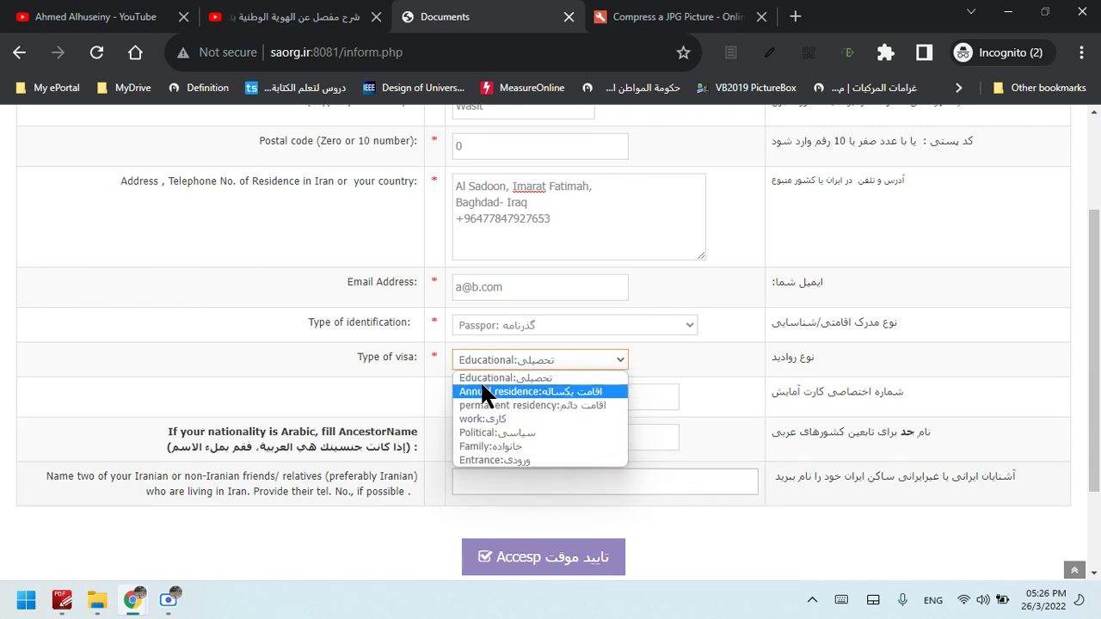
Leave Educational as the visa type and move on to the residence card number field
click(576, 383)
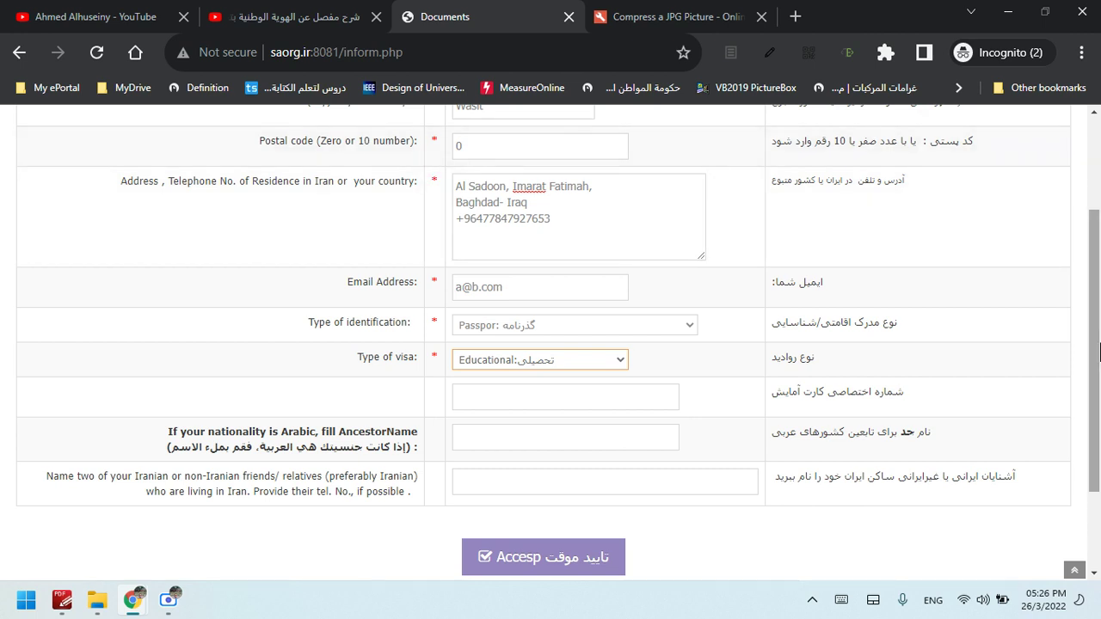
scroll(1093, 204, up, 2)
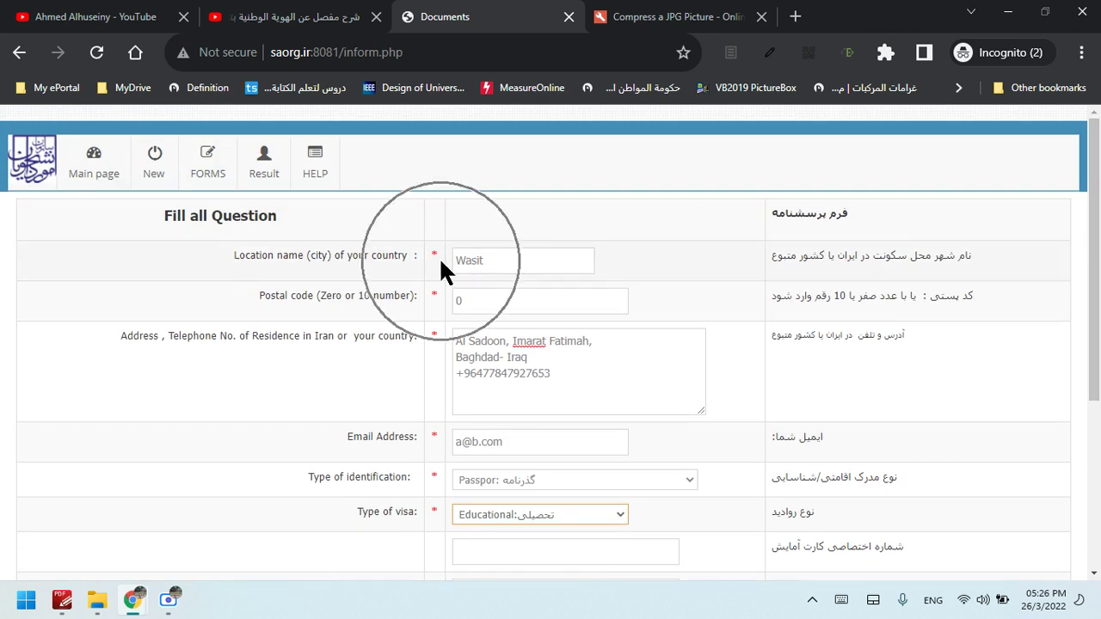
scroll(1099, 404, down, 2)
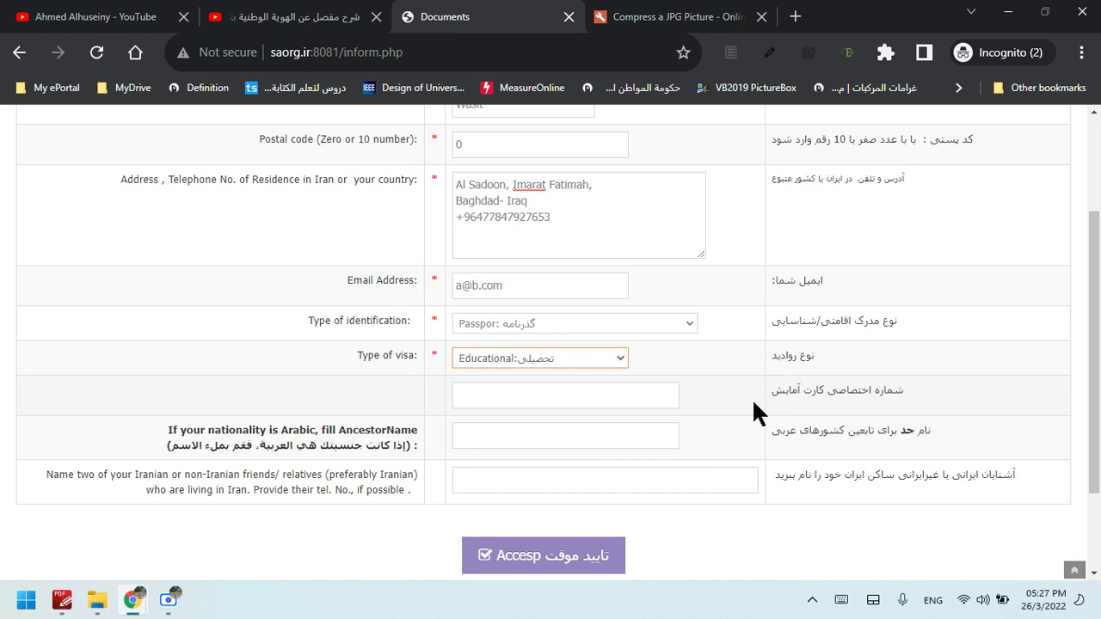
click(544, 395)
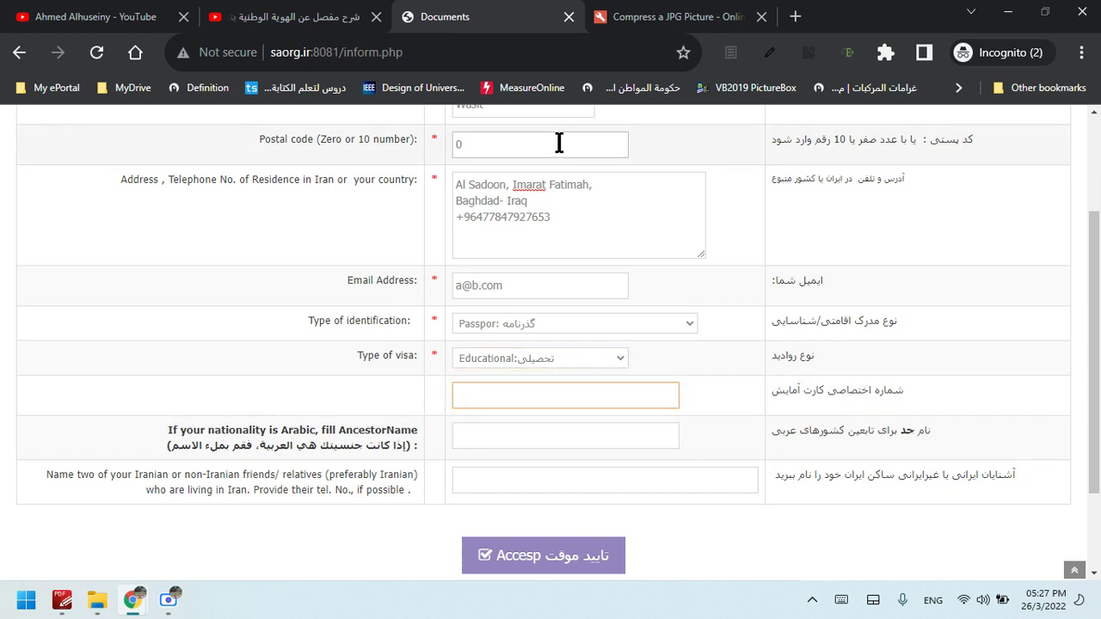
Open Google Translate in a new tab with Persian as the source language
click(795, 17)
text(t)
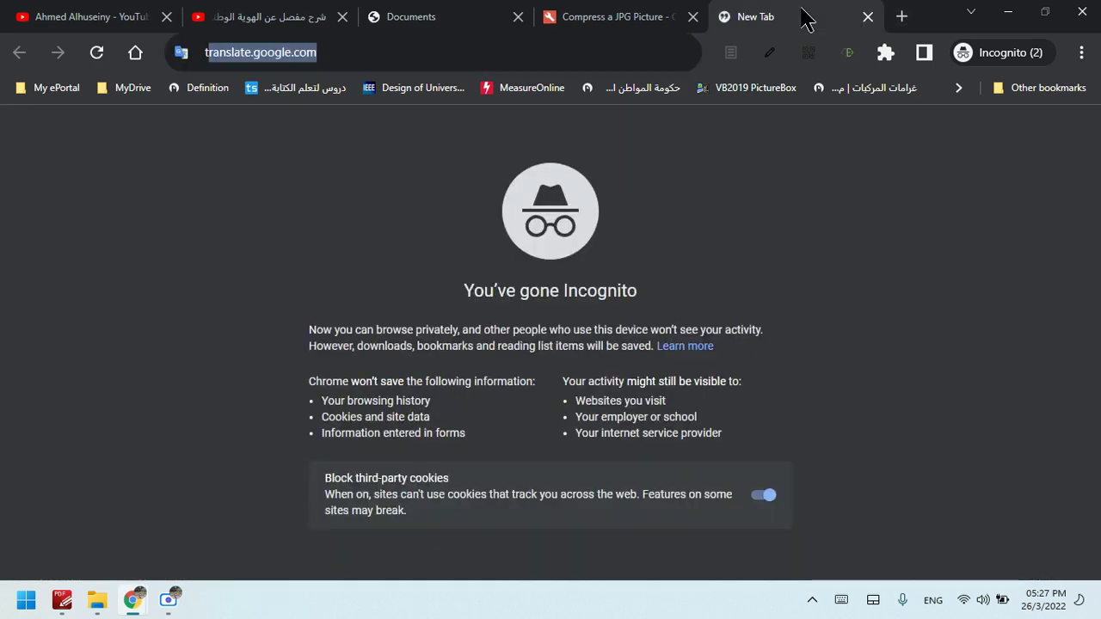
text(ran)
key(Return)
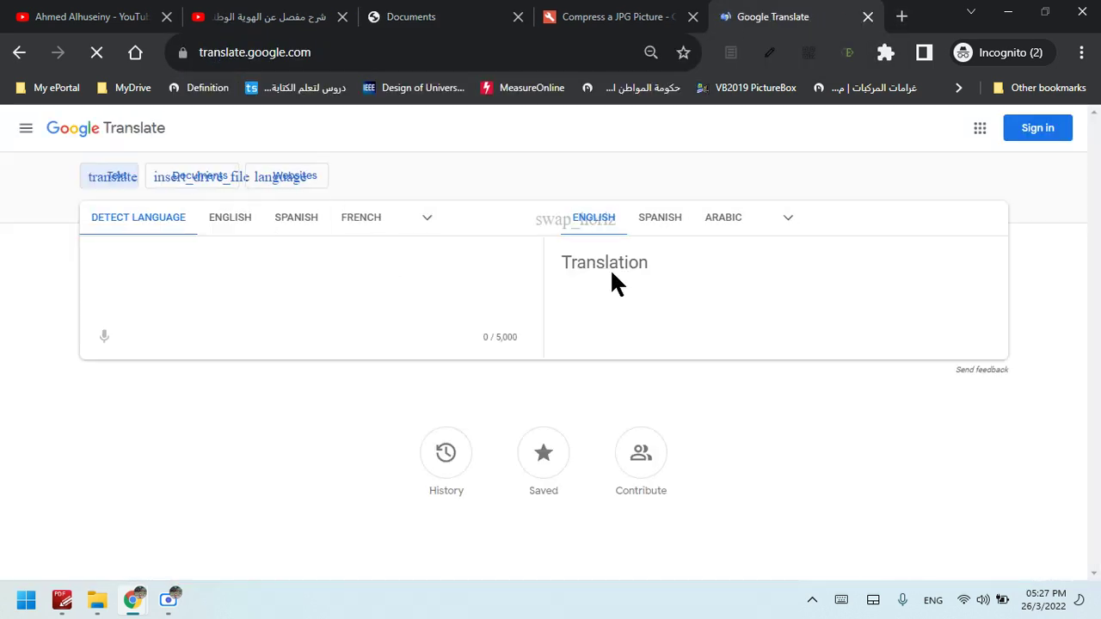
click(155, 238)
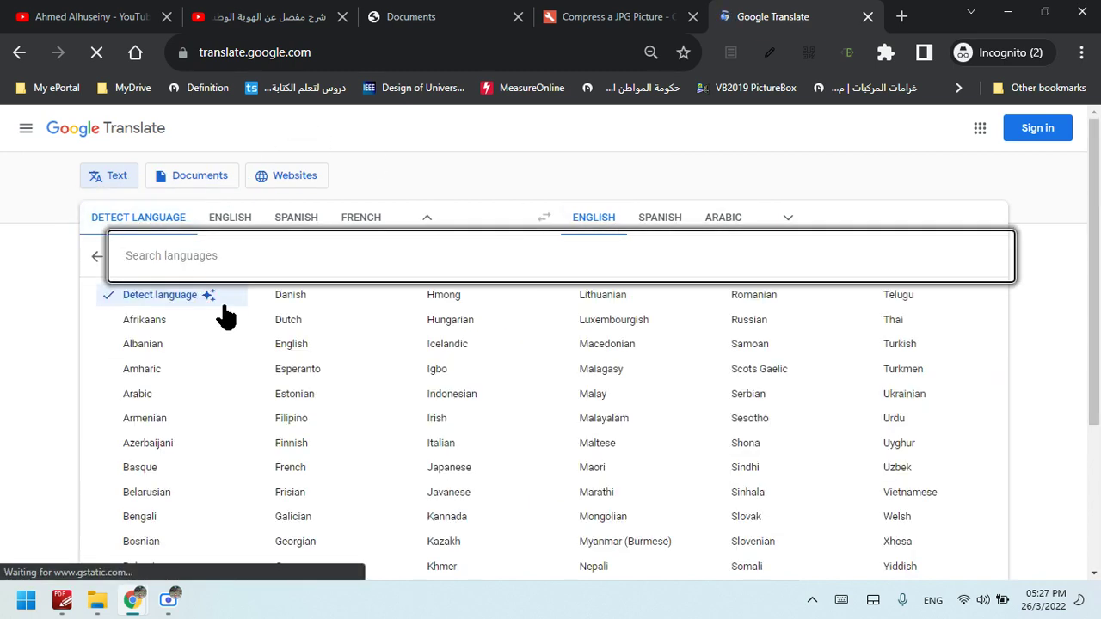
text(p)
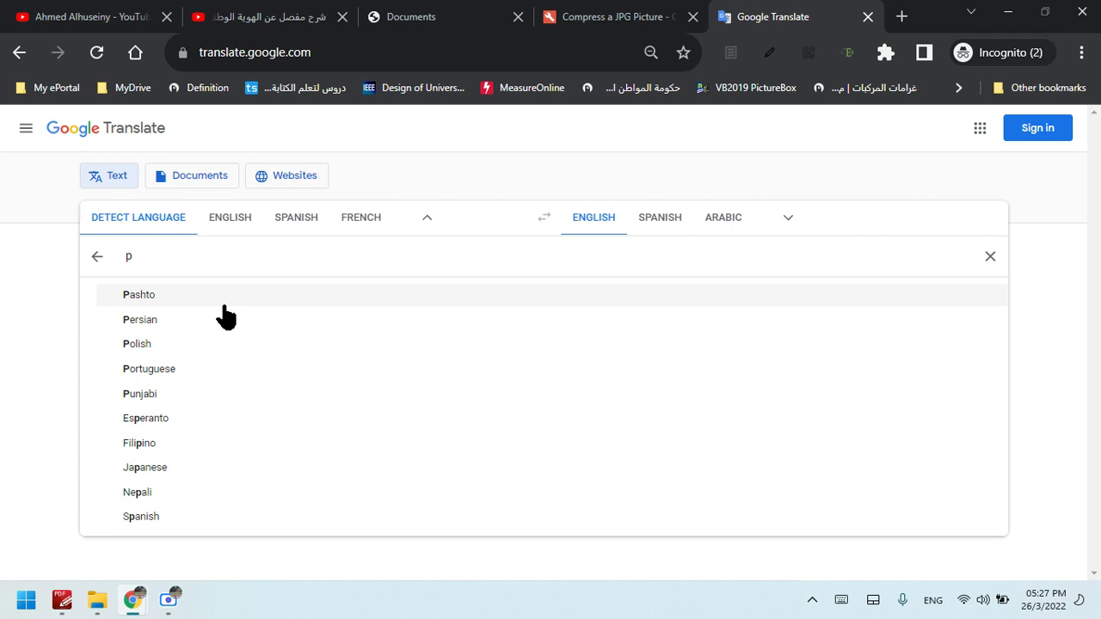
click(222, 319)
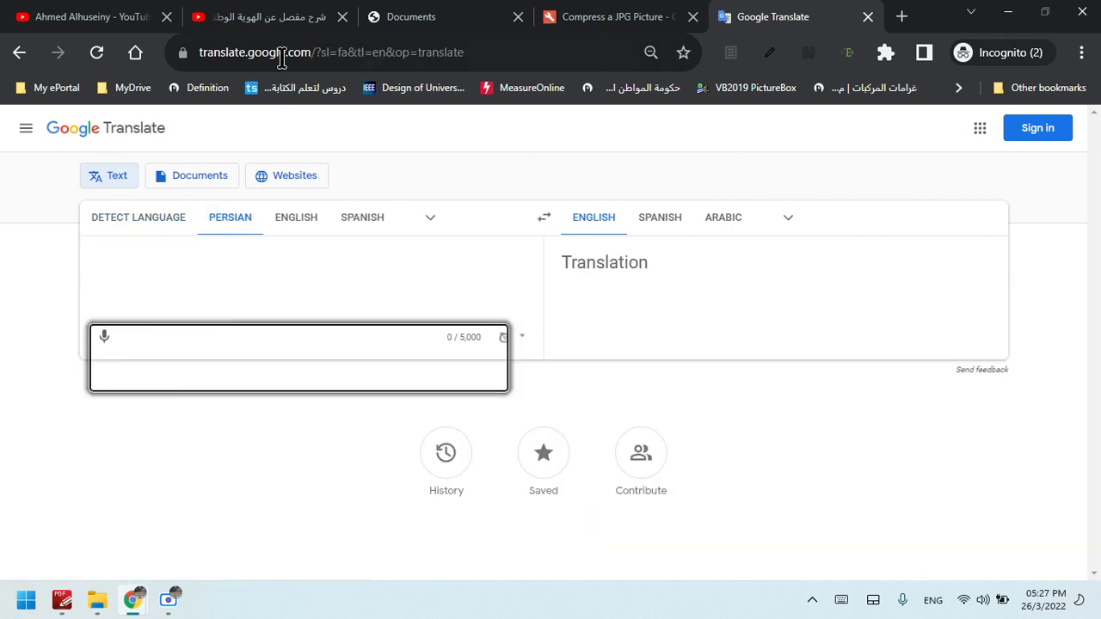
Translate the form's Persian card-number label into Arabic
click(407, 16)
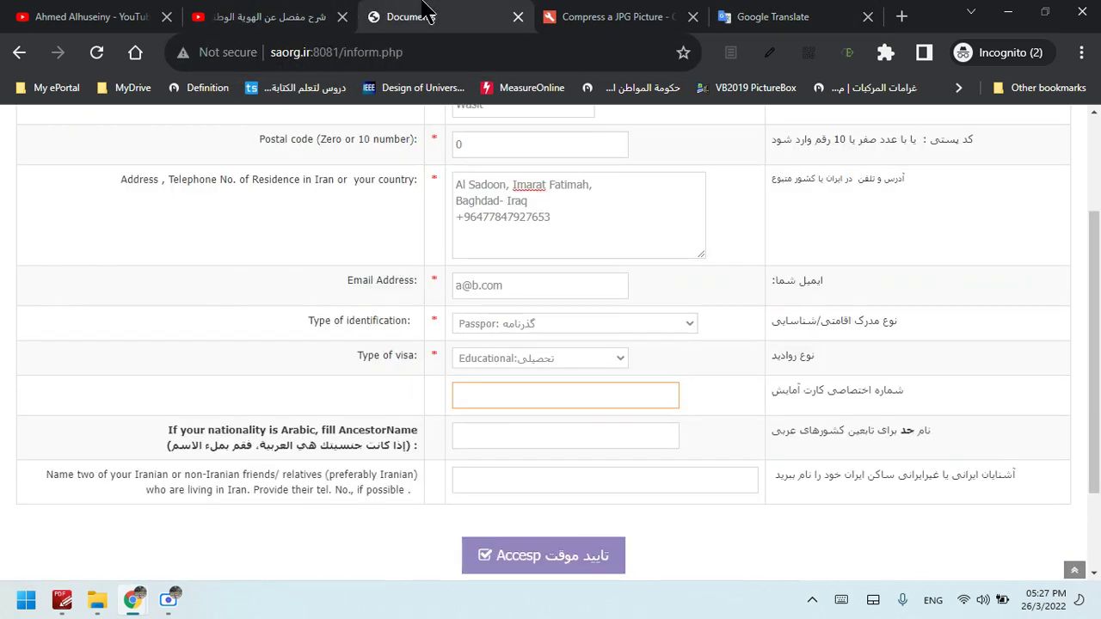
drag(920, 388, 777, 399)
key(ctrl+c)
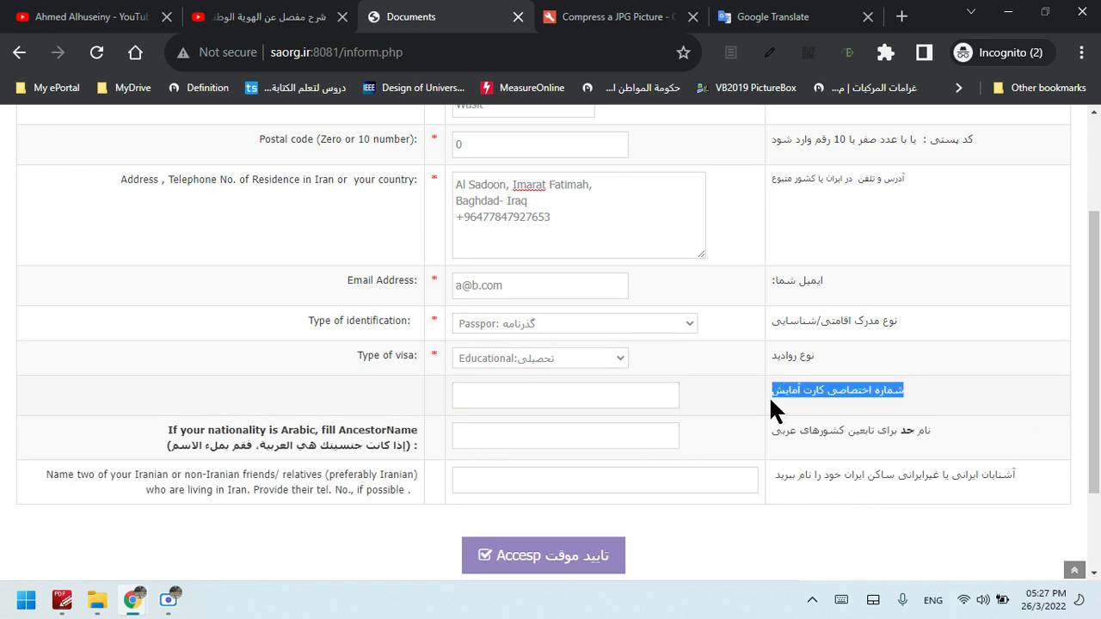
click(762, 16)
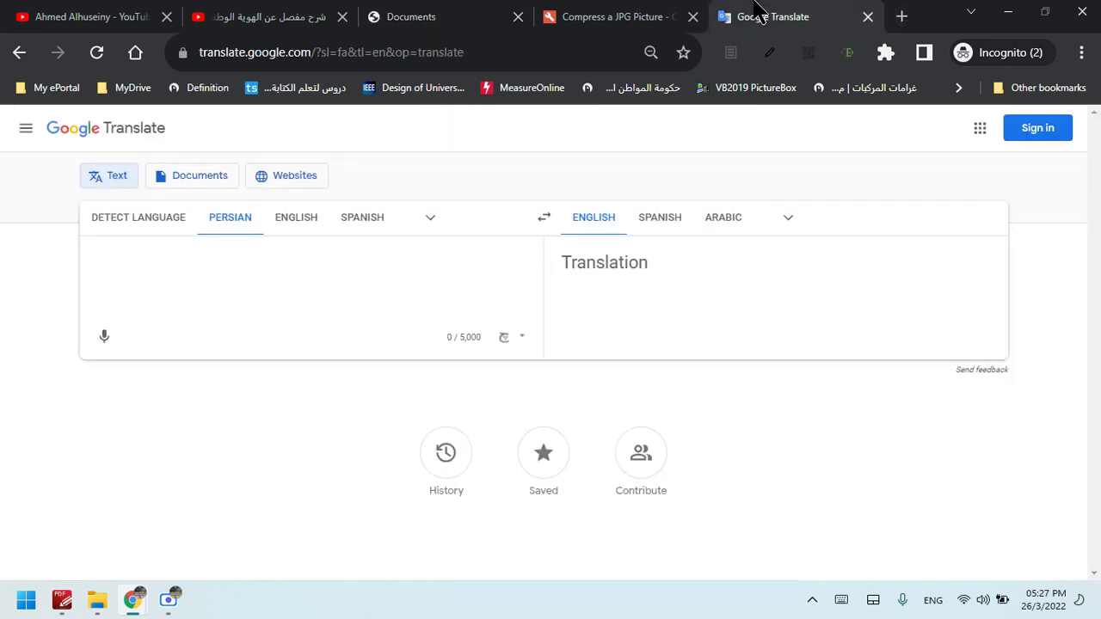
click(409, 291)
key(ctrl+v)
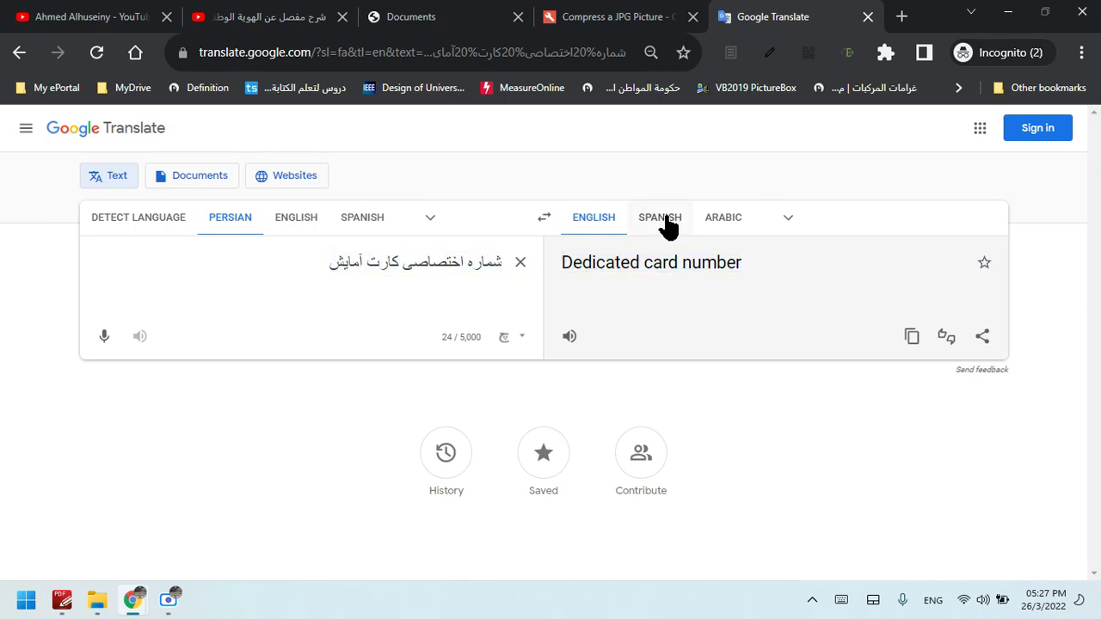
click(725, 220)
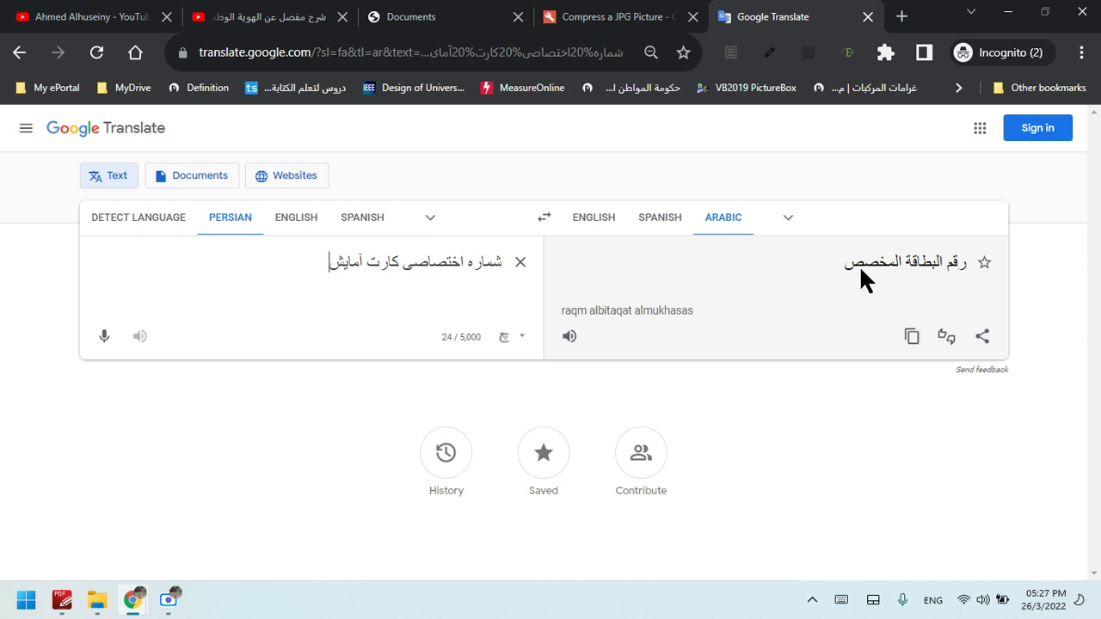
Add the Persian ancestor-name label to the translation, then return to the card number field
click(452, 8)
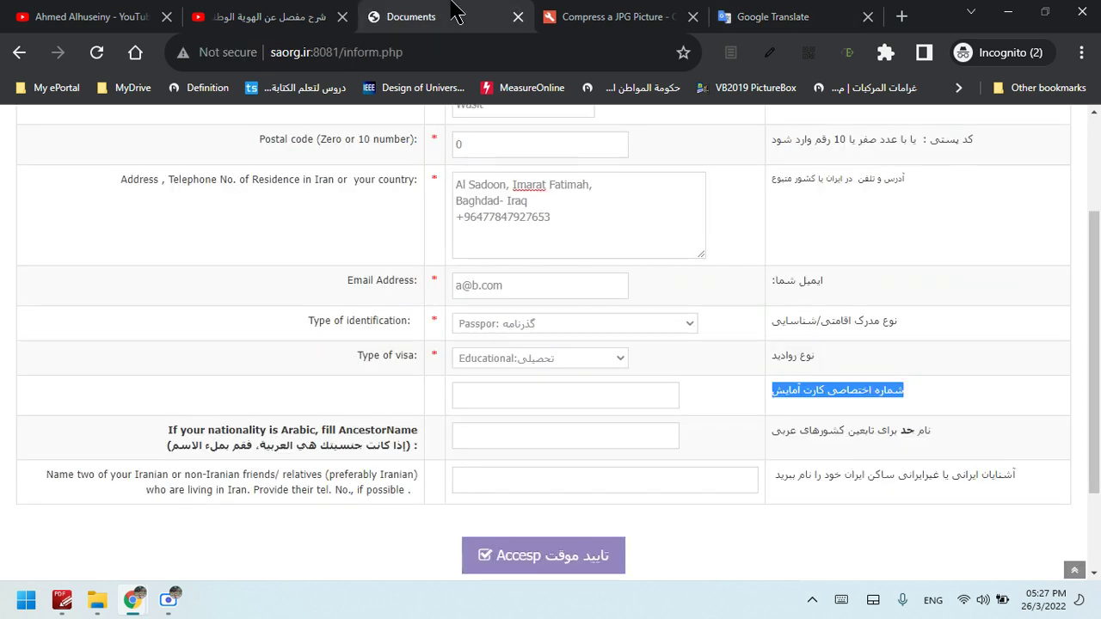
drag(982, 433, 807, 434)
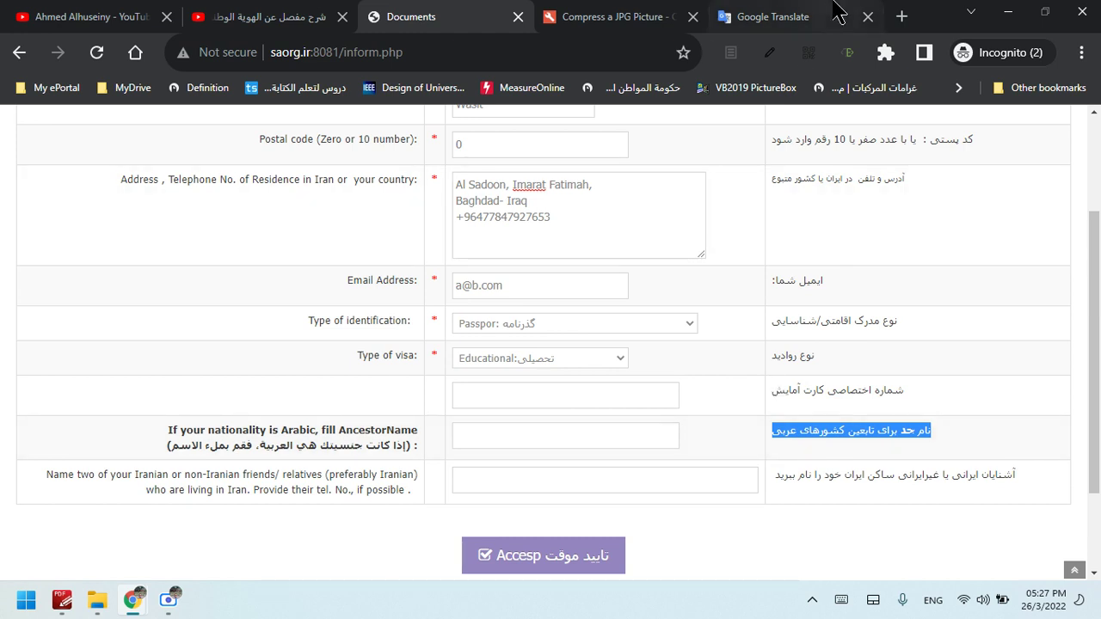
click(775, 15)
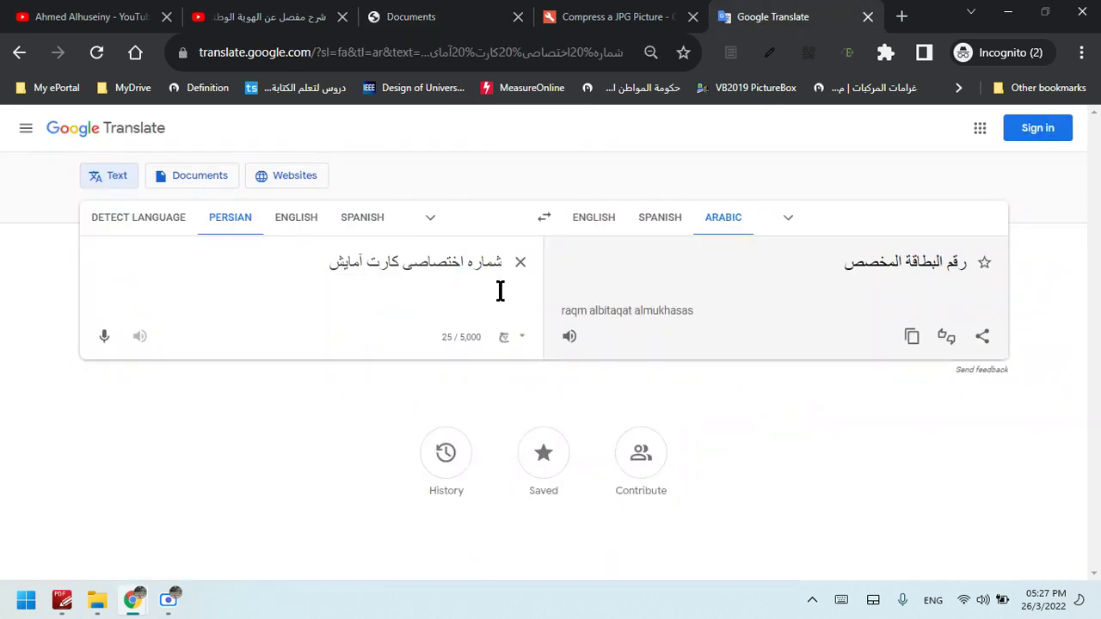
click(500, 290)
key(Return)
text(نام جد برای تابعین کشورهای عربی)
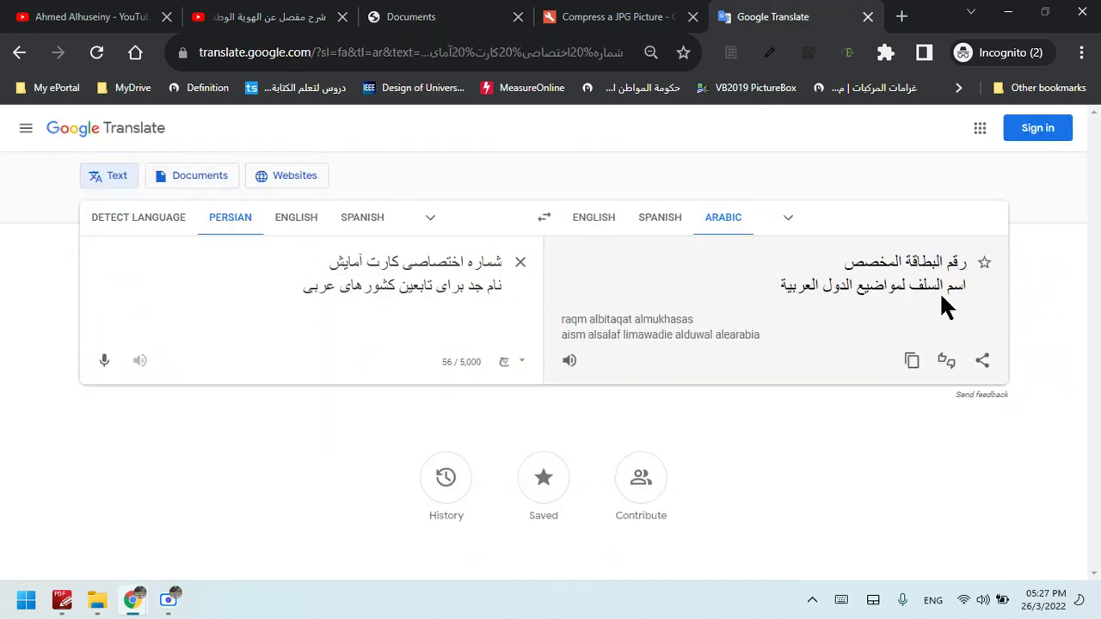
click(446, 14)
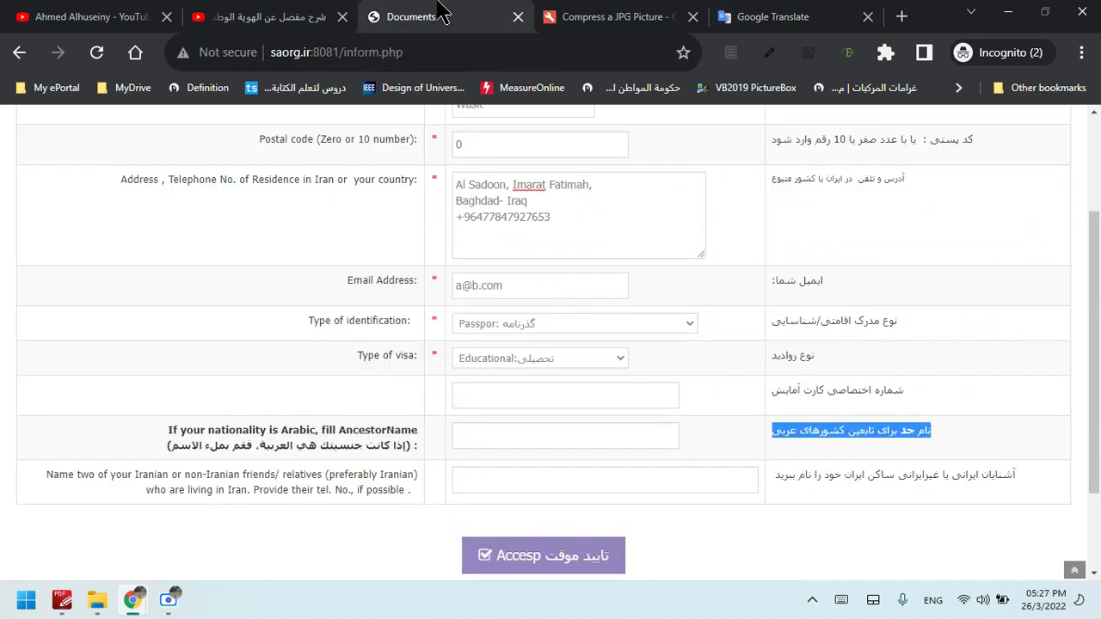
click(643, 396)
drag(1099, 438, 1099, 460)
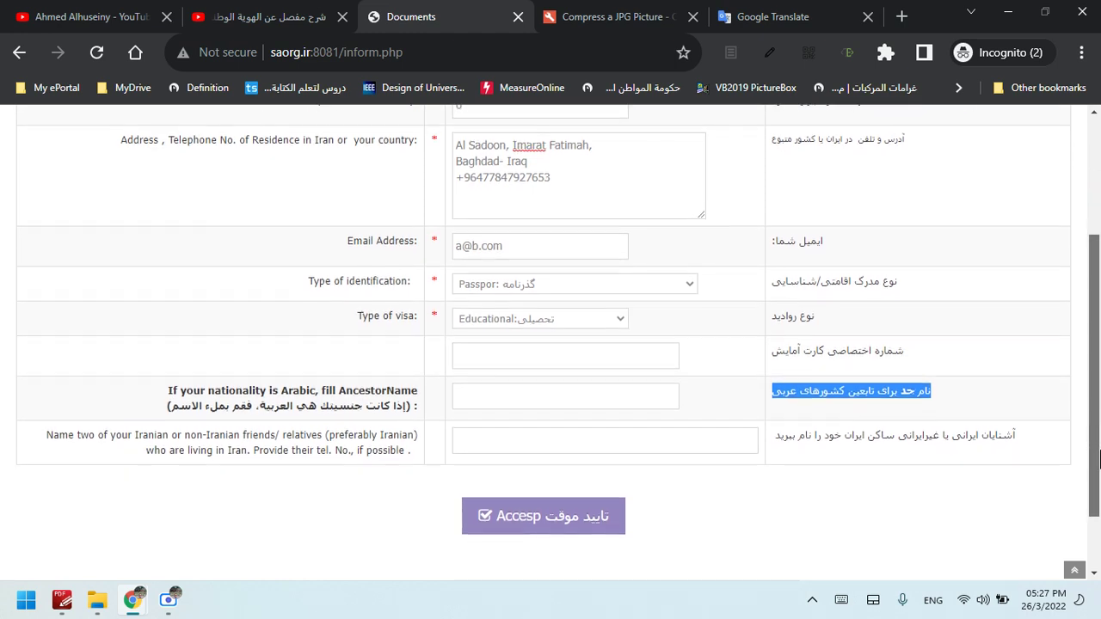
Read the friends and relatives instructions and focus that field
click(97, 444)
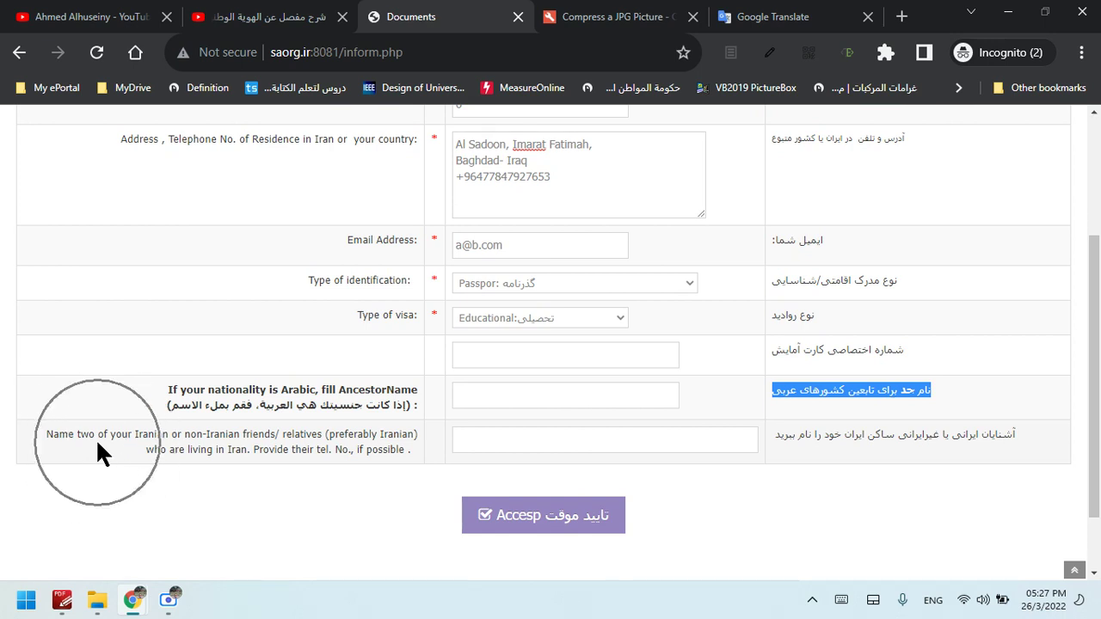
click(235, 450)
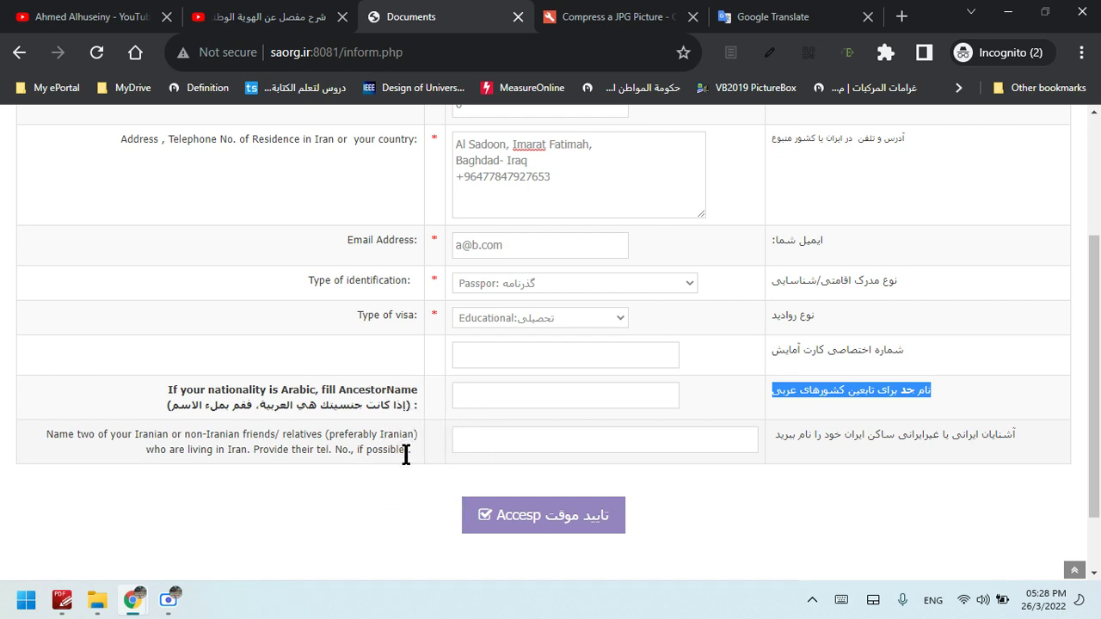
click(551, 442)
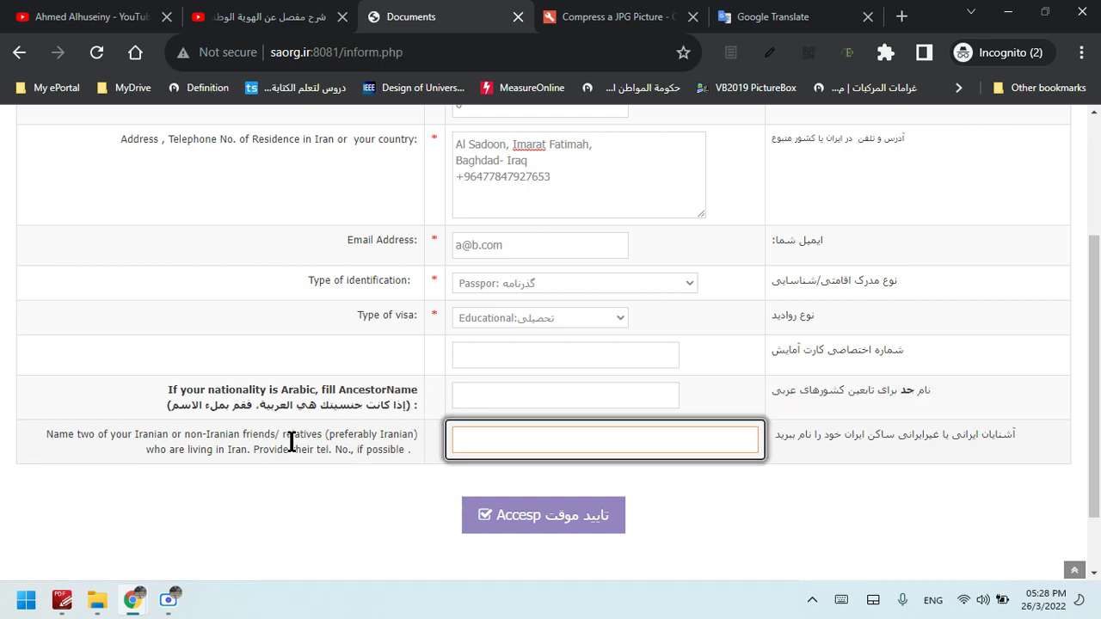
drag(34, 434, 359, 437)
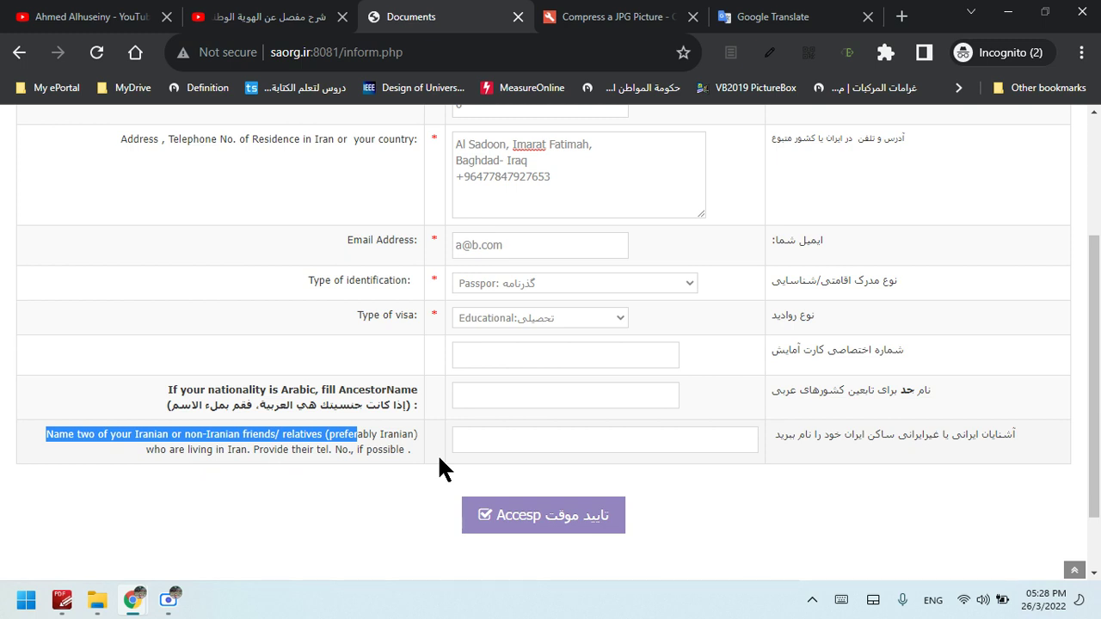
drag(420, 447, 40, 432)
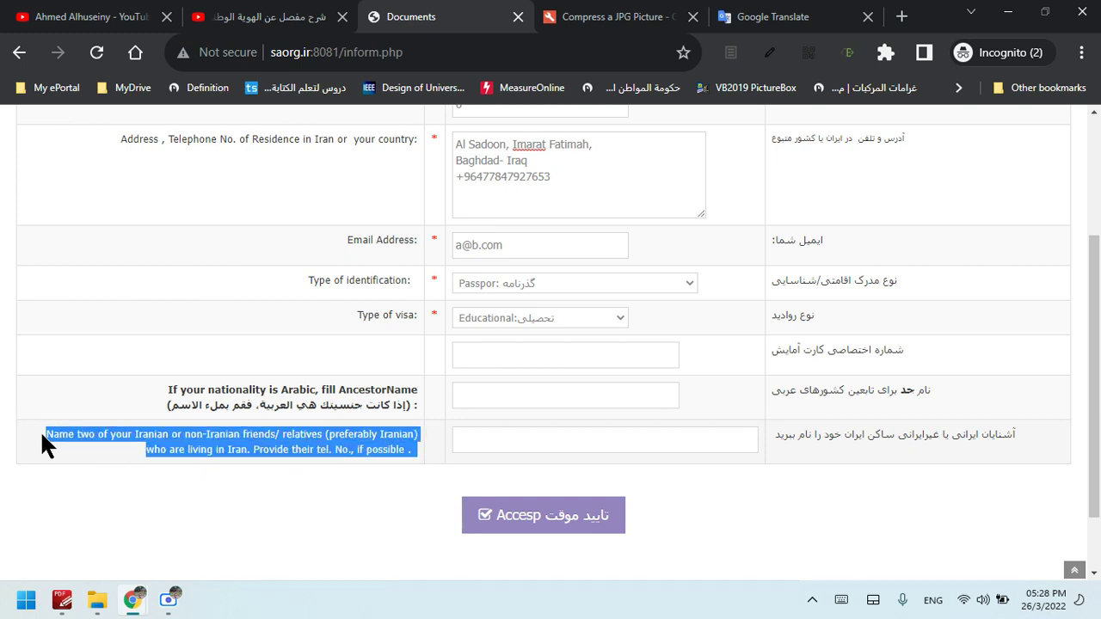
click(524, 440)
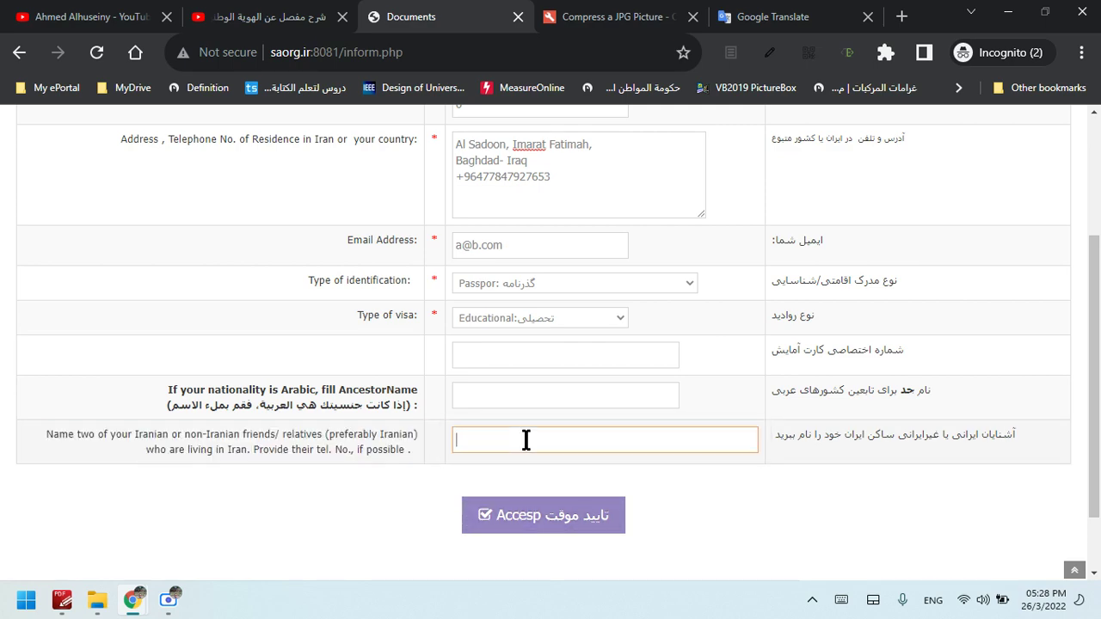
Submit the form with Accept (تایید موقت) to reach the image upload page
drag(1095, 406, 1099, 449)
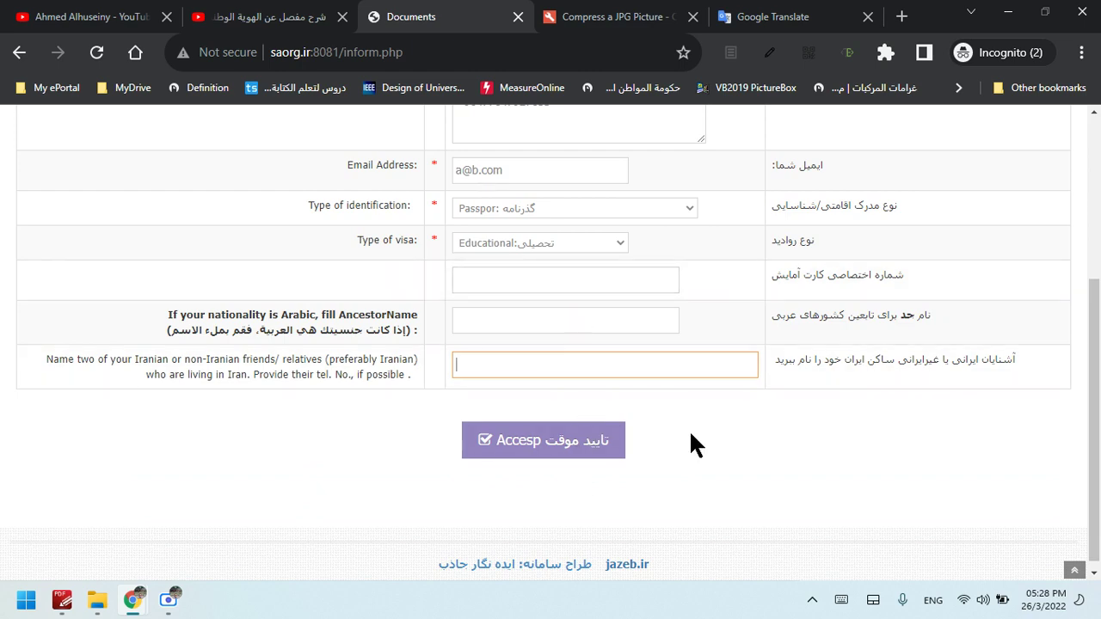
mouse_move(1099, 373)
mouse_down()
mouse_move(1099, 306)
mouse_move(1100, 354)
mouse_up()
click(593, 503)
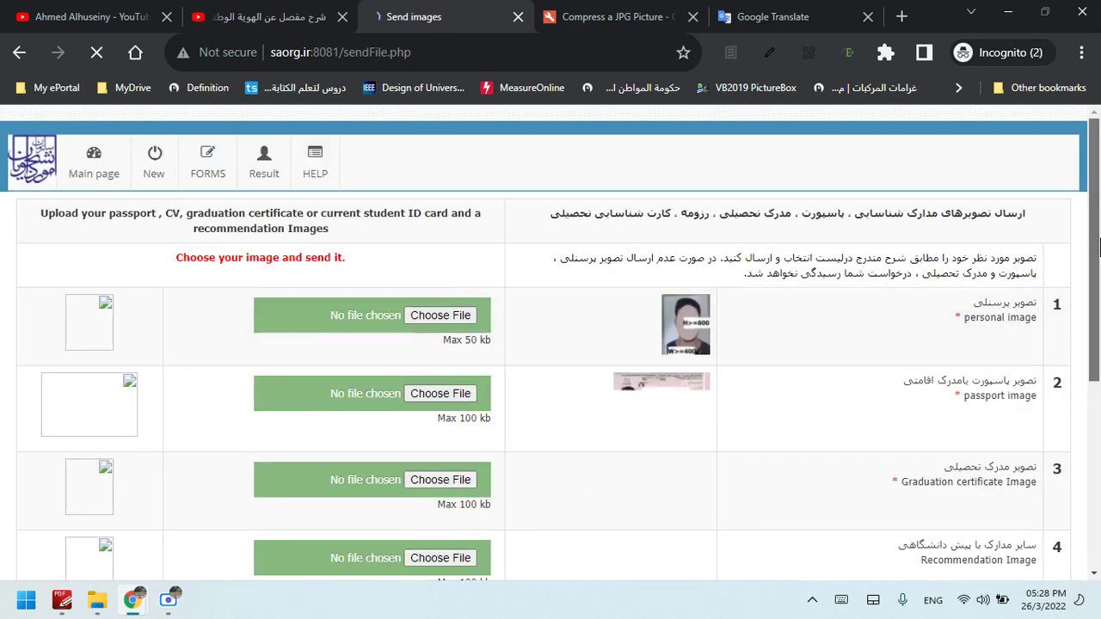
drag(1099, 247, 1100, 251)
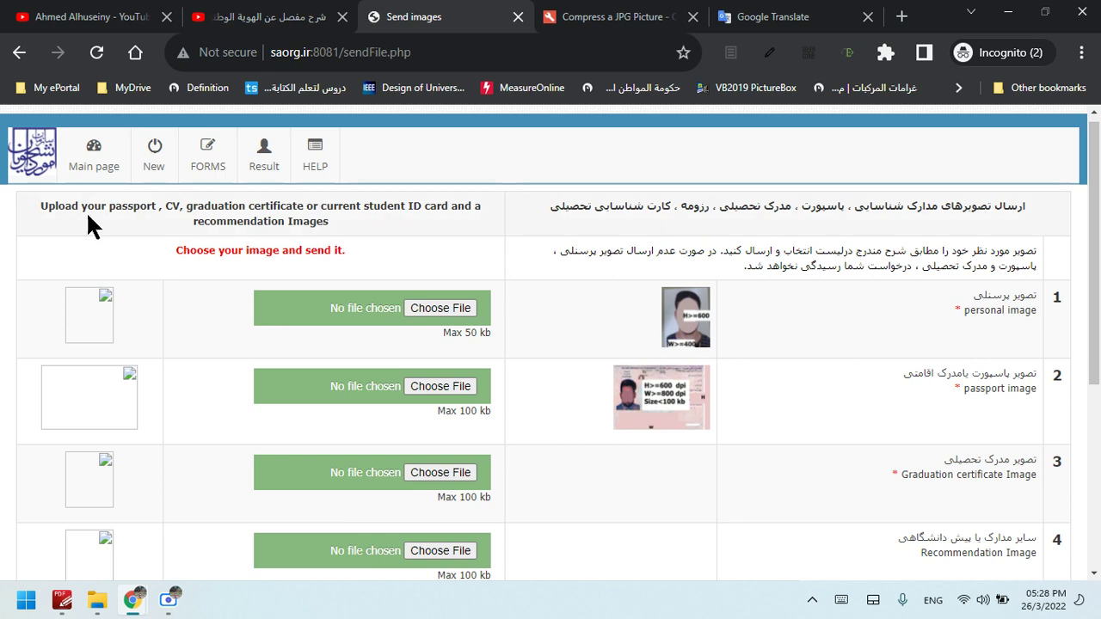
click(129, 211)
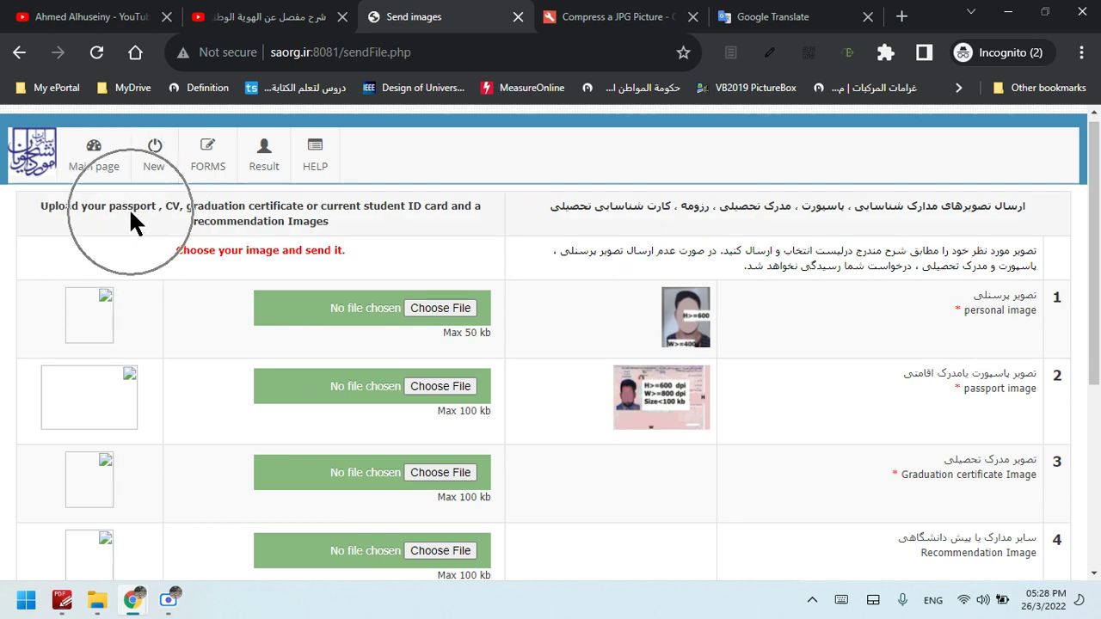
click(181, 212)
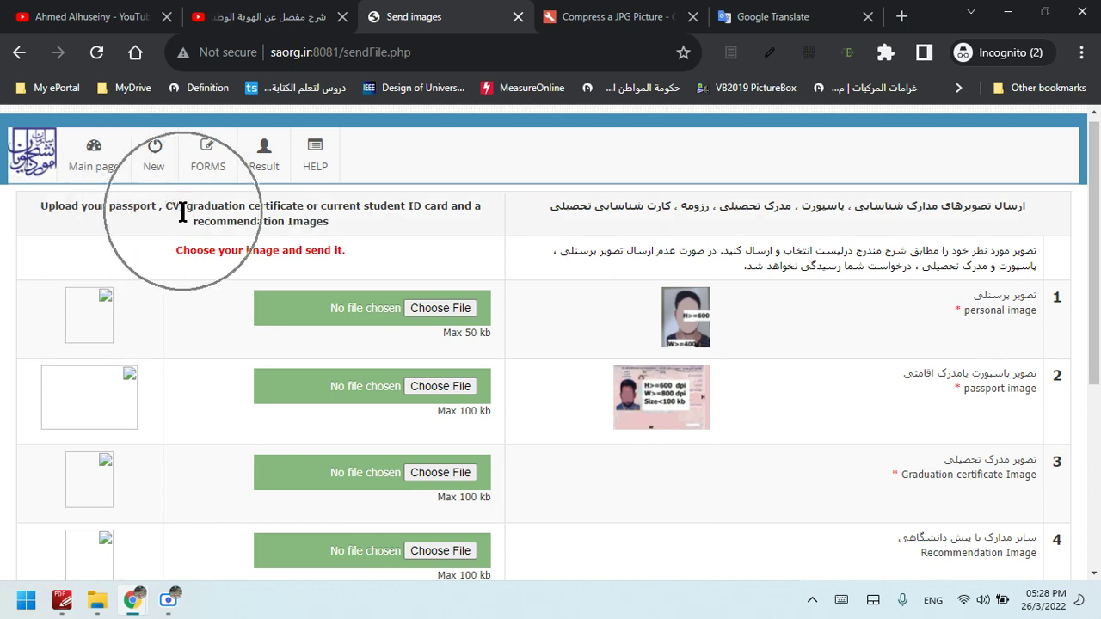
click(265, 217)
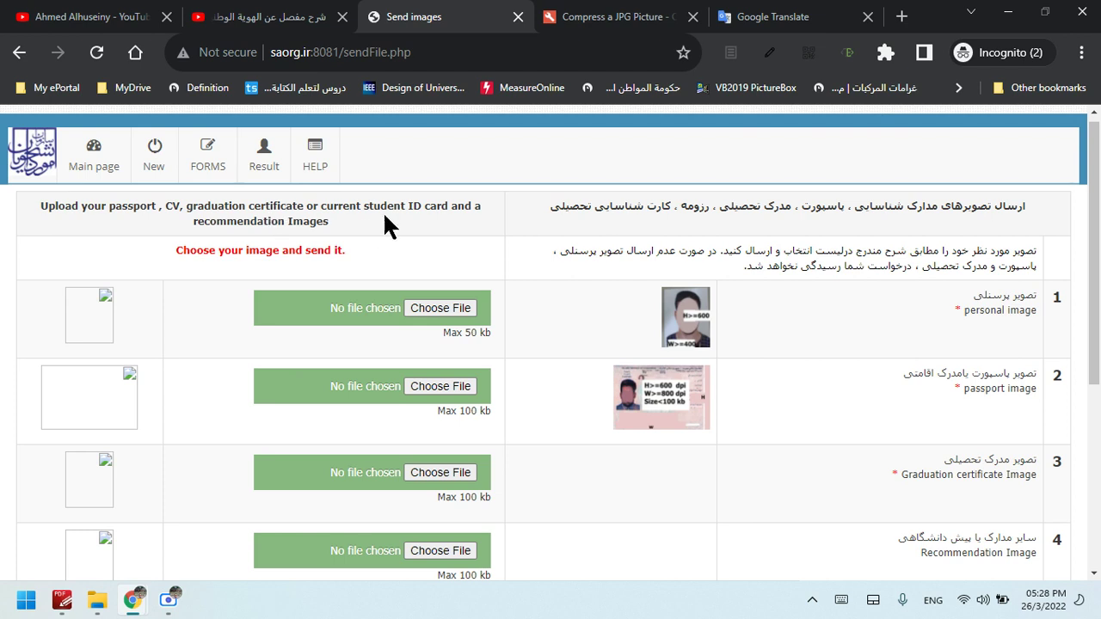
click(430, 208)
click(271, 229)
drag(1096, 243, 1098, 168)
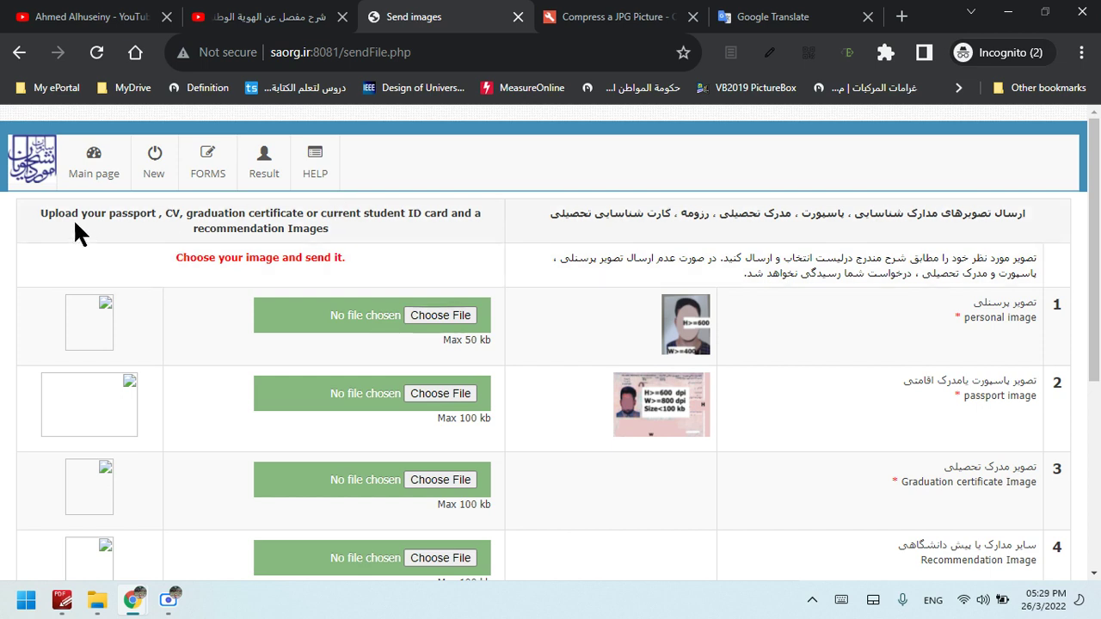
drag(156, 216, 127, 215)
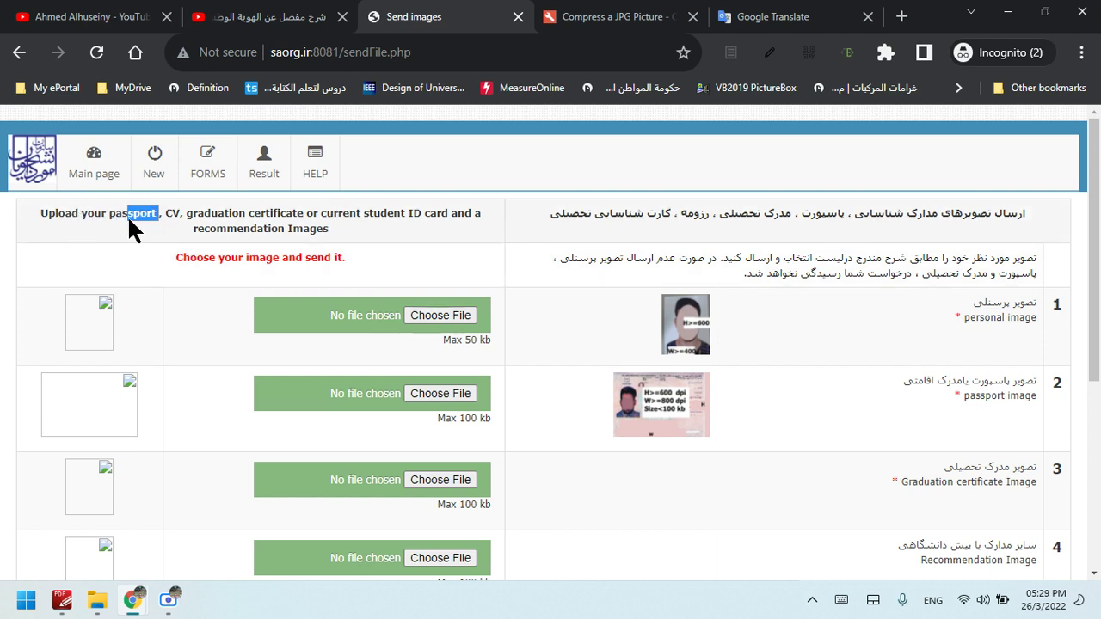
double_click(127, 215)
double_click(172, 213)
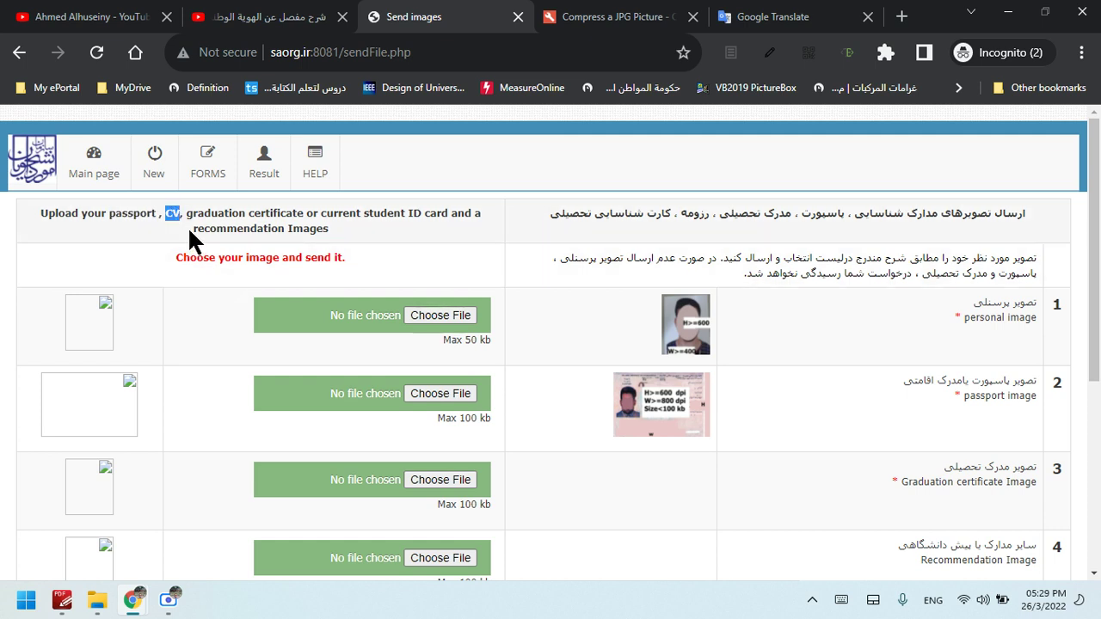
drag(305, 218, 184, 216)
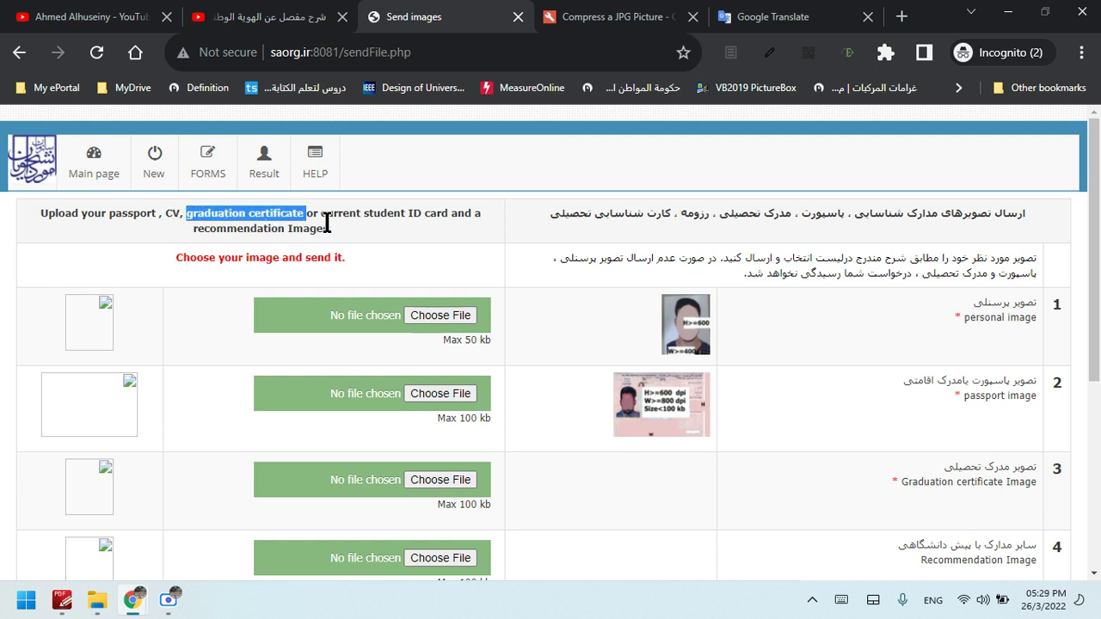
drag(322, 216, 449, 216)
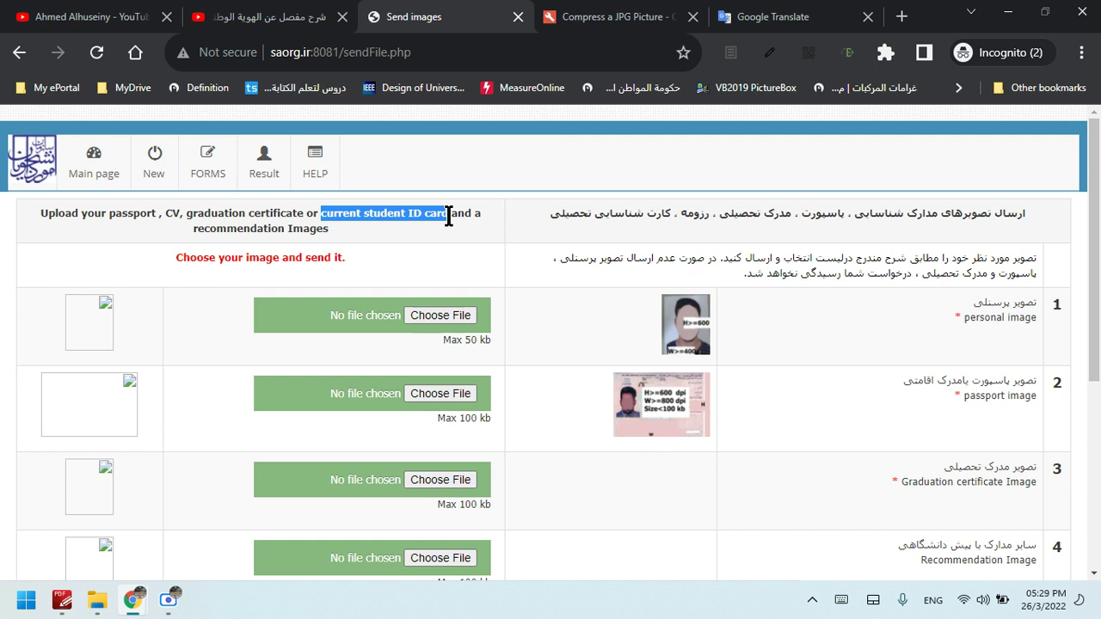
click(449, 216)
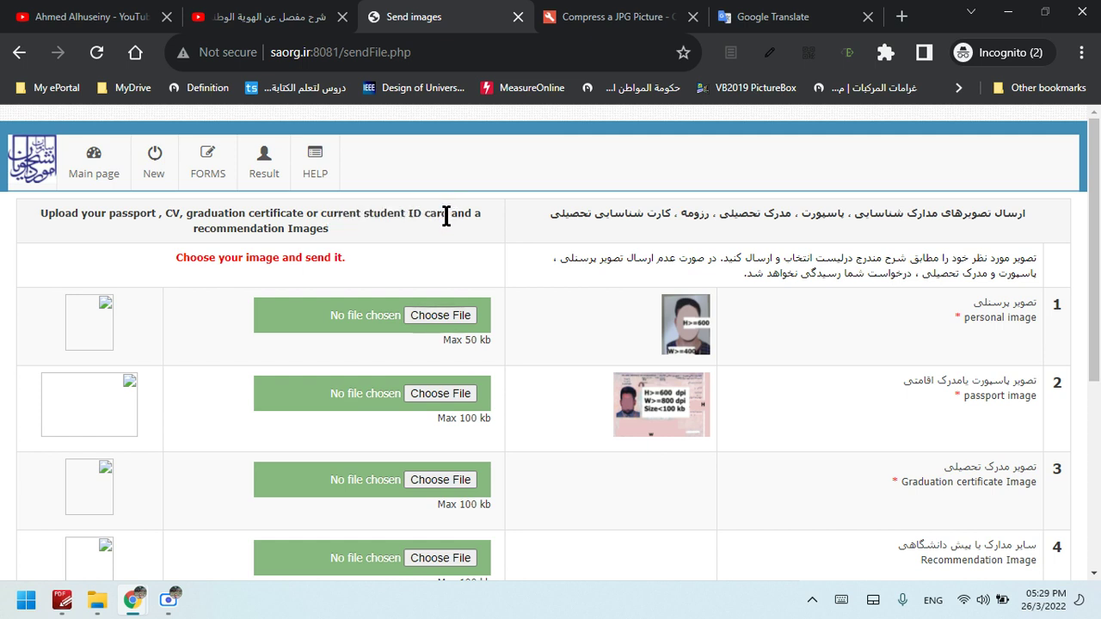
drag(449, 216, 323, 215)
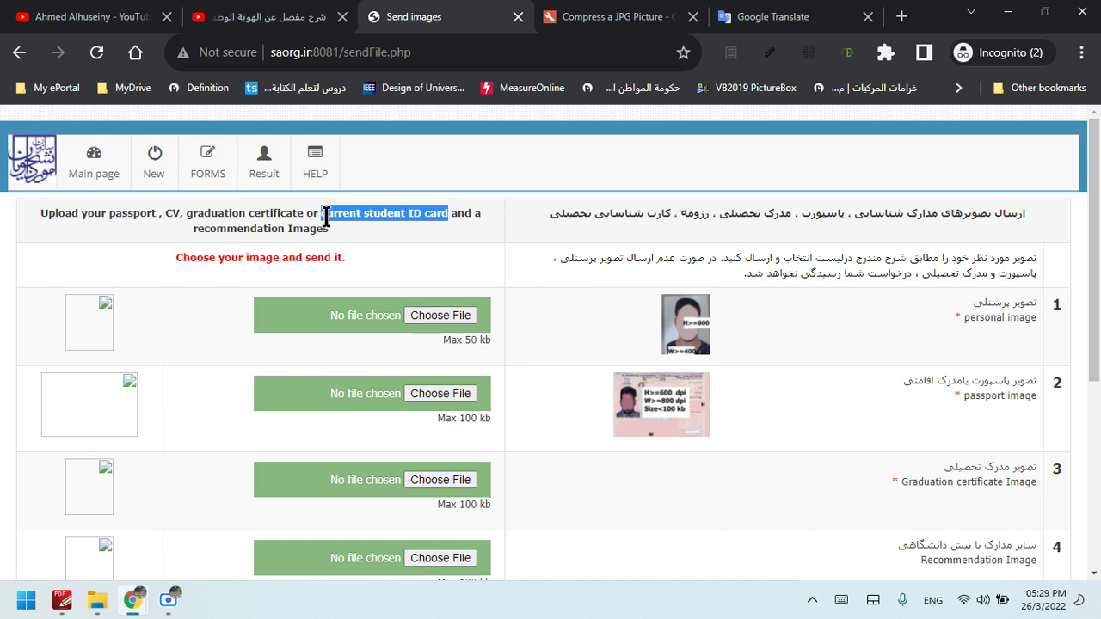
drag(473, 216, 261, 231)
drag(338, 223, 197, 231)
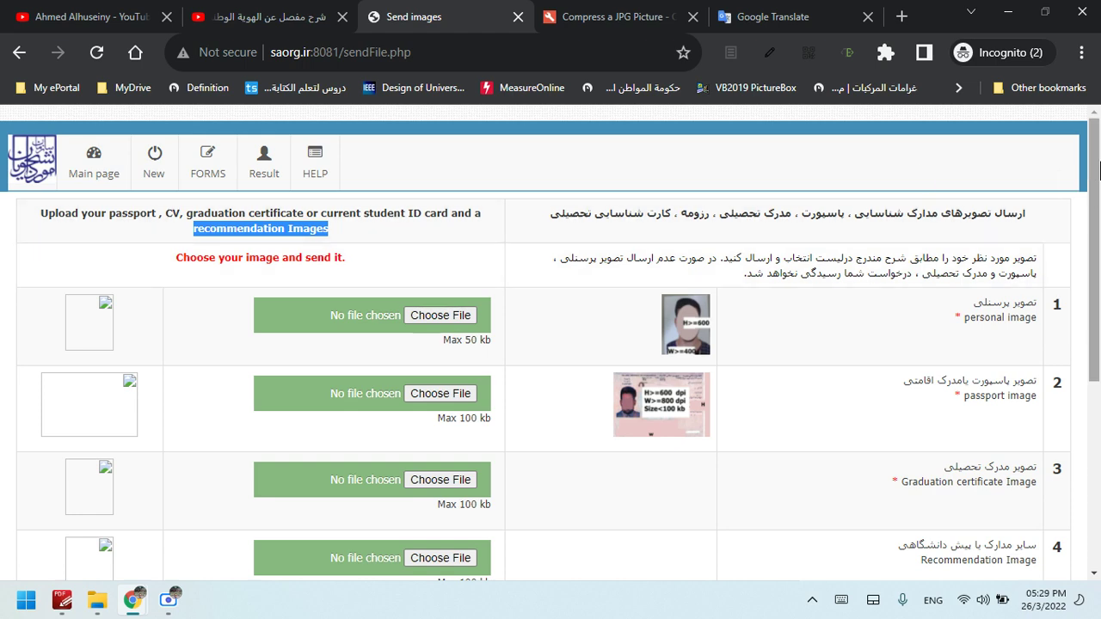
scroll(1099, 194, down, 1)
drag(1099, 194, 1099, 199)
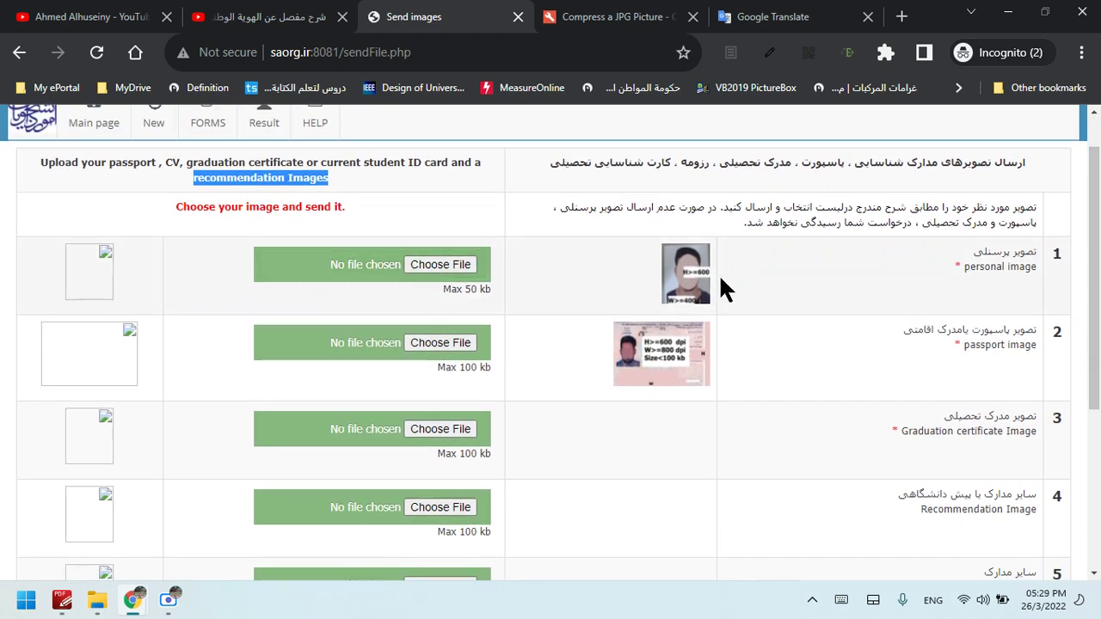
click(998, 290)
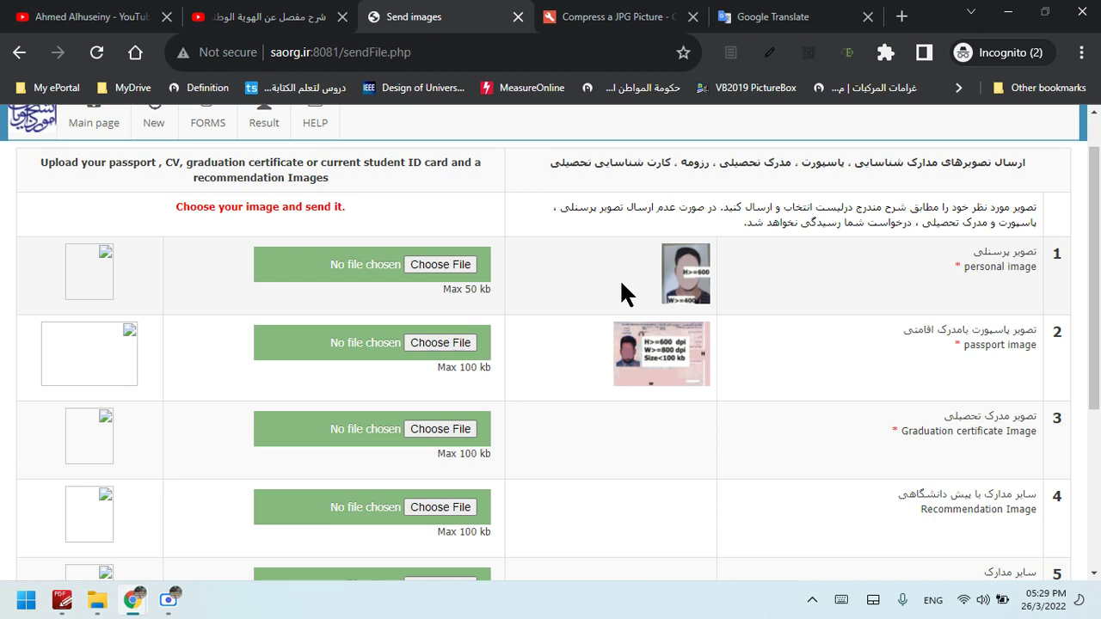
key(ctrl)
drag(464, 291, 497, 294)
key(ctrl+c)
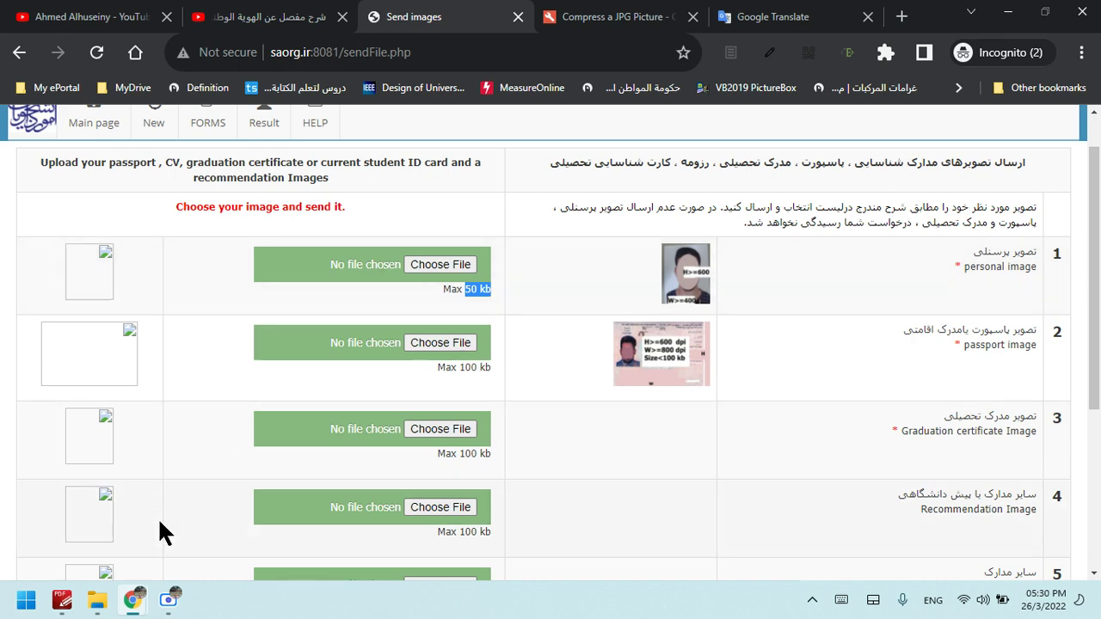
click(168, 600)
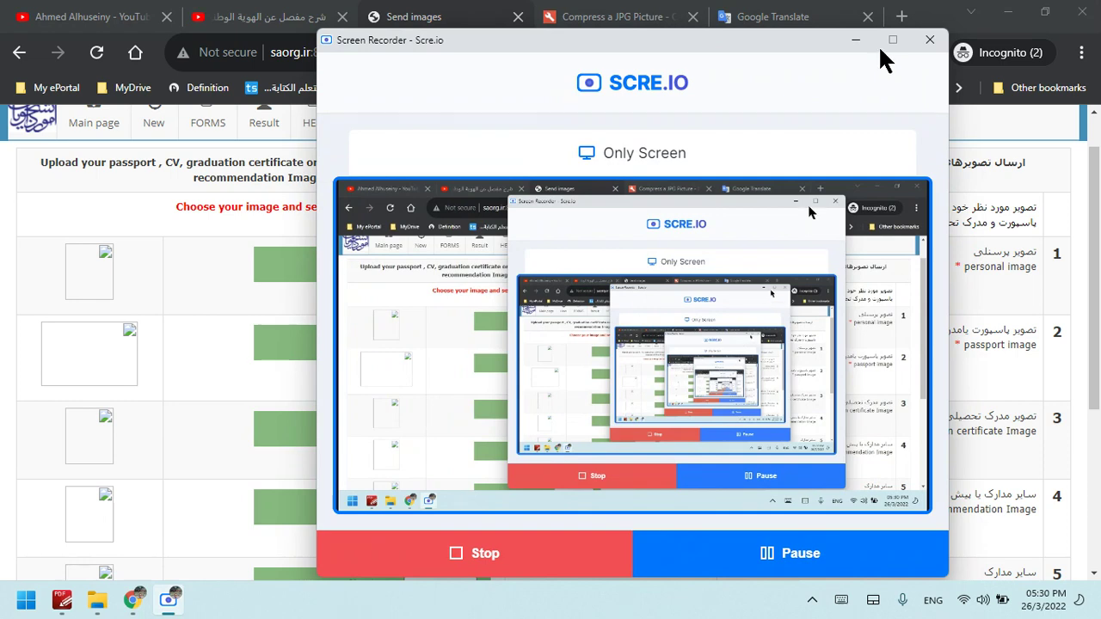
click(857, 41)
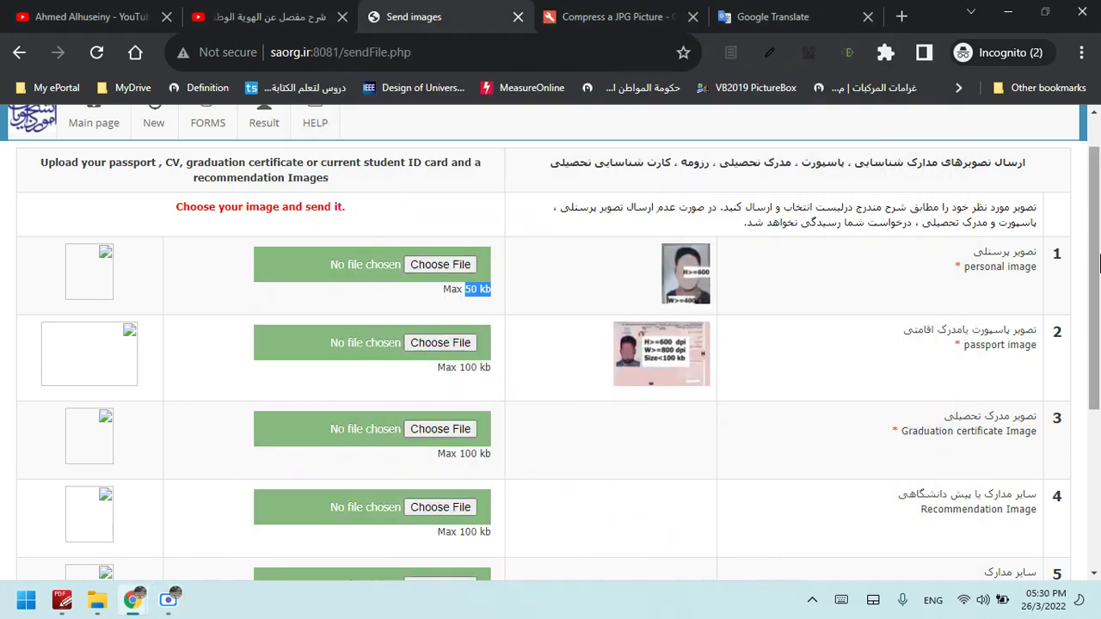
click(1003, 17)
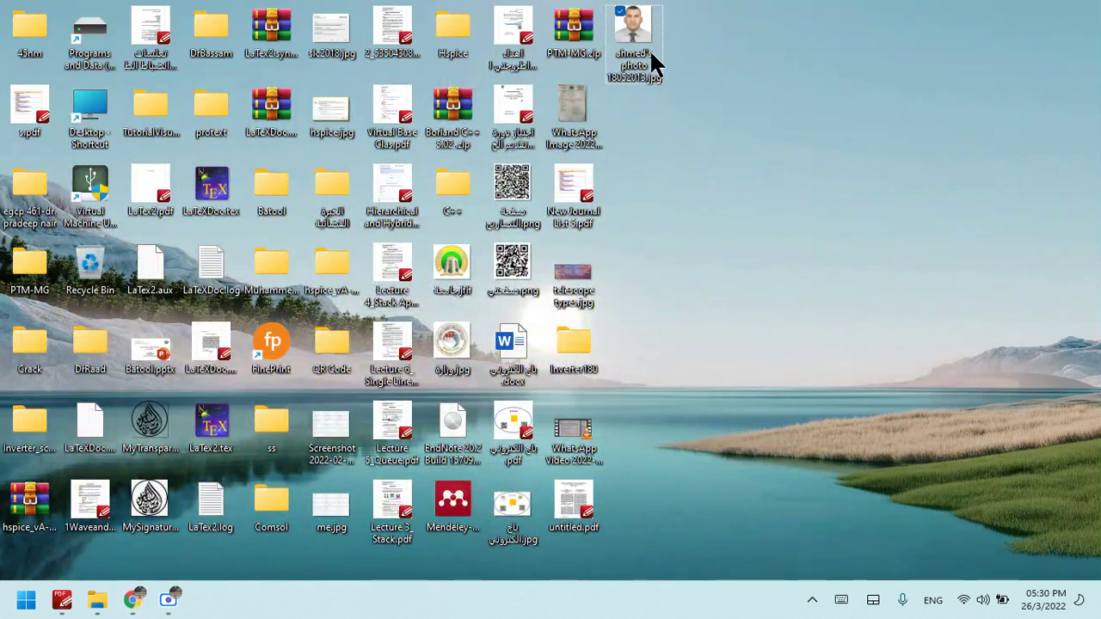
click(653, 61)
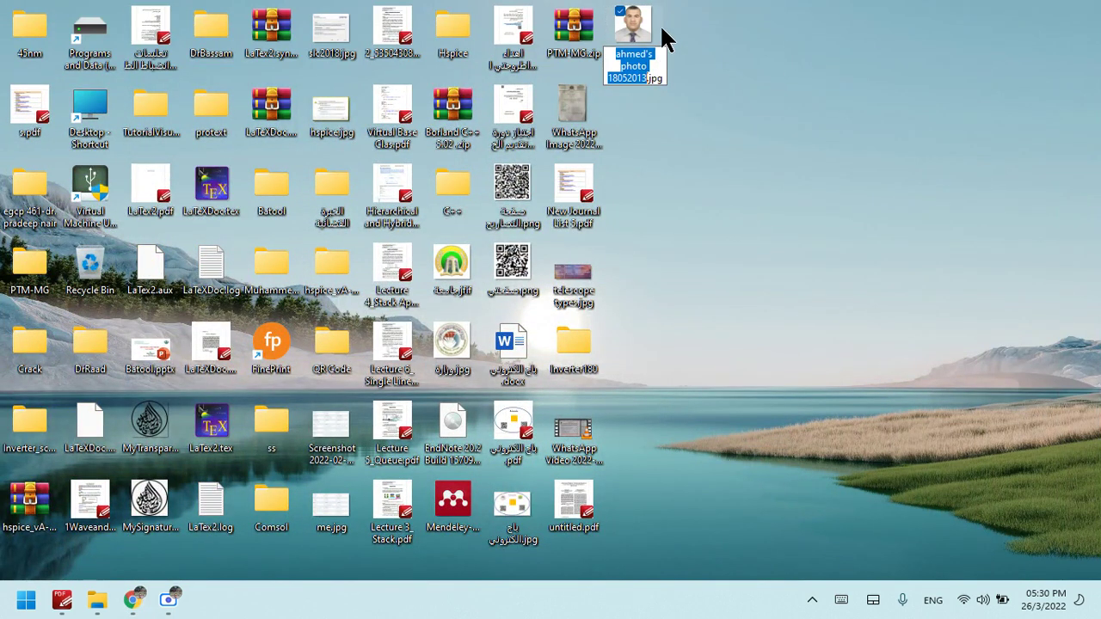
double_click(641, 35)
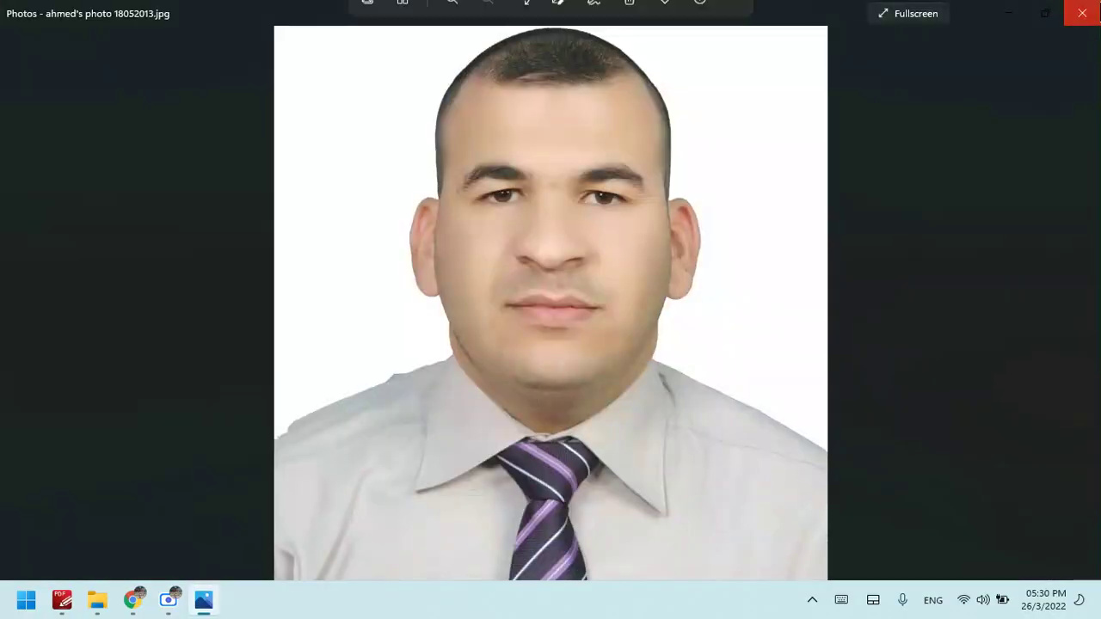
click(1083, 13)
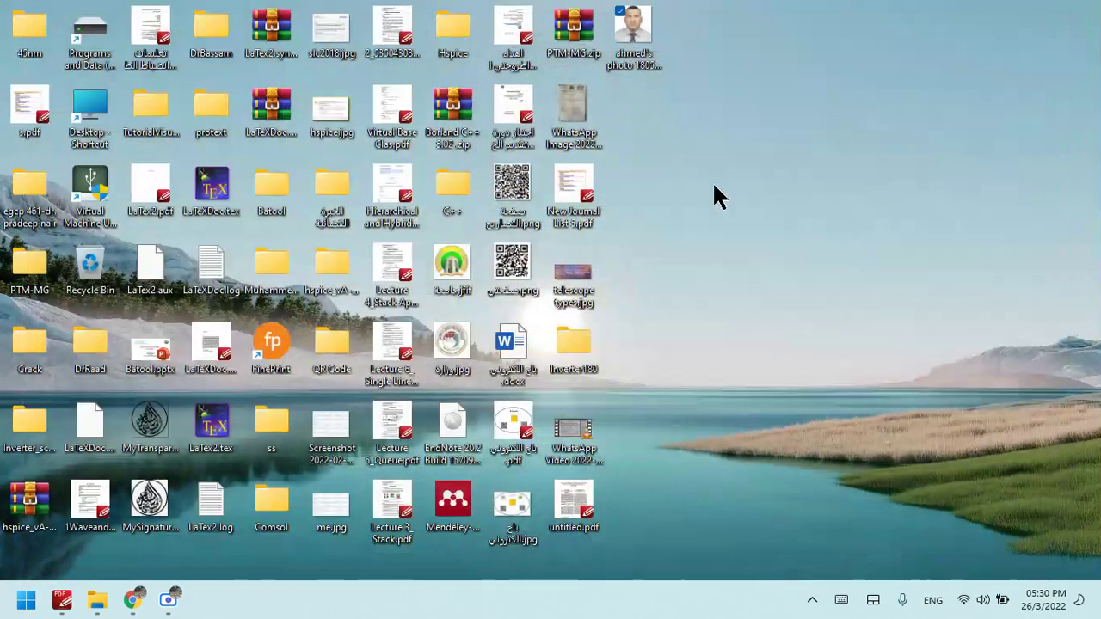
right_click(650, 74)
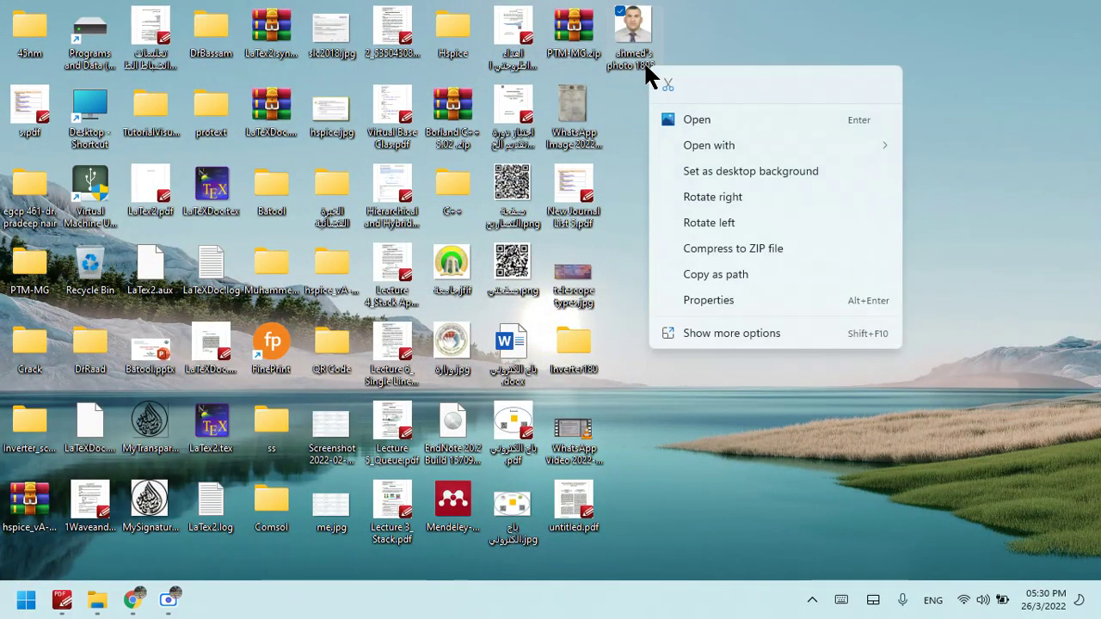
click(736, 308)
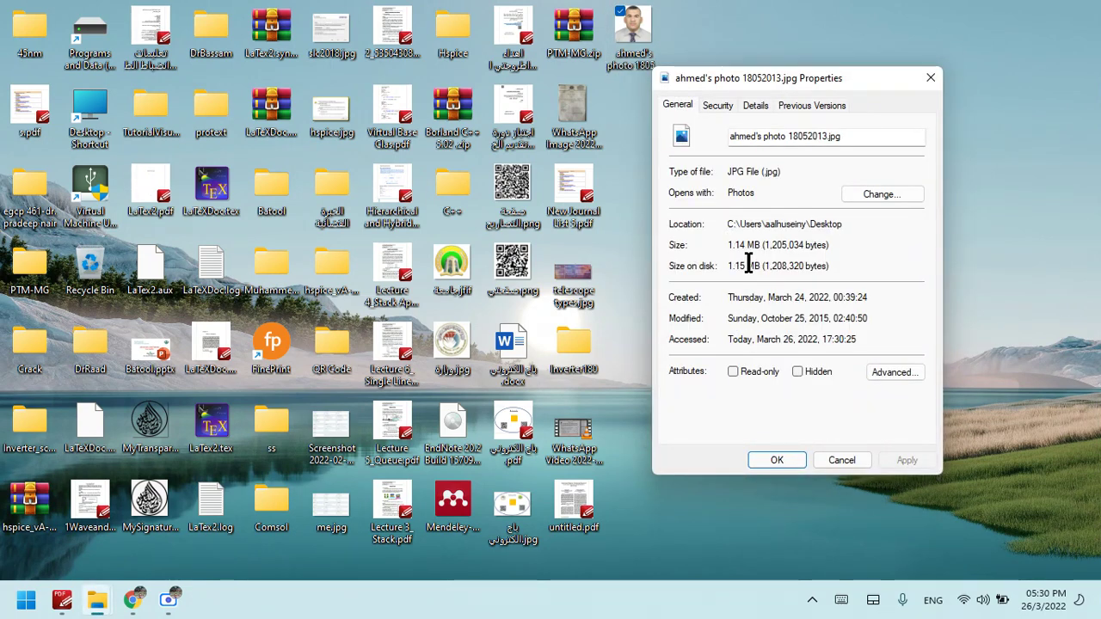
drag(764, 247, 728, 247)
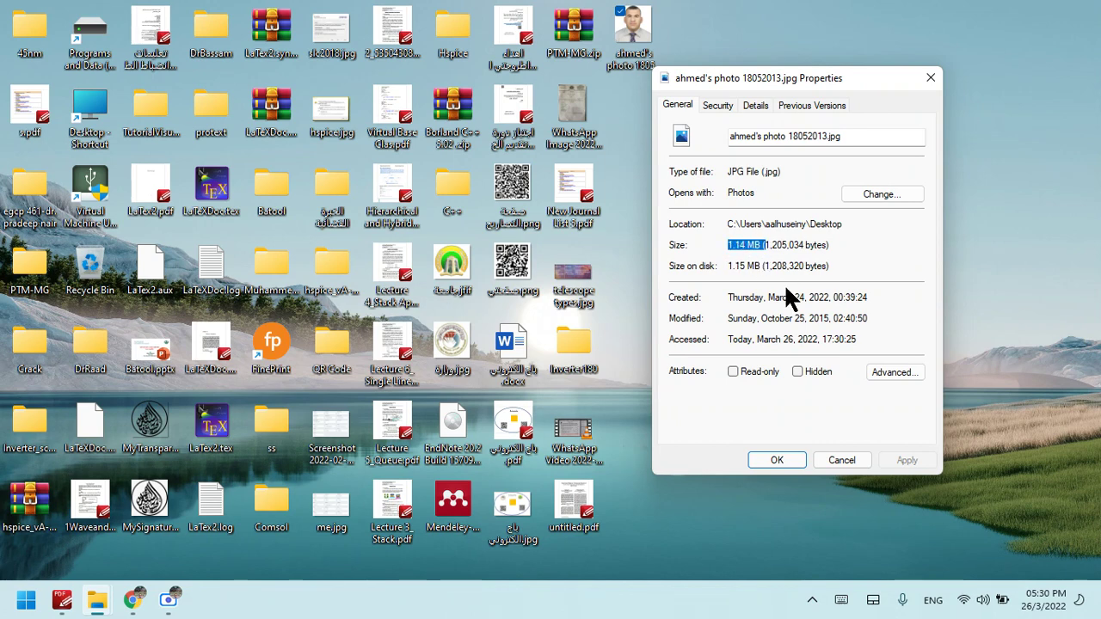
drag(761, 267, 727, 267)
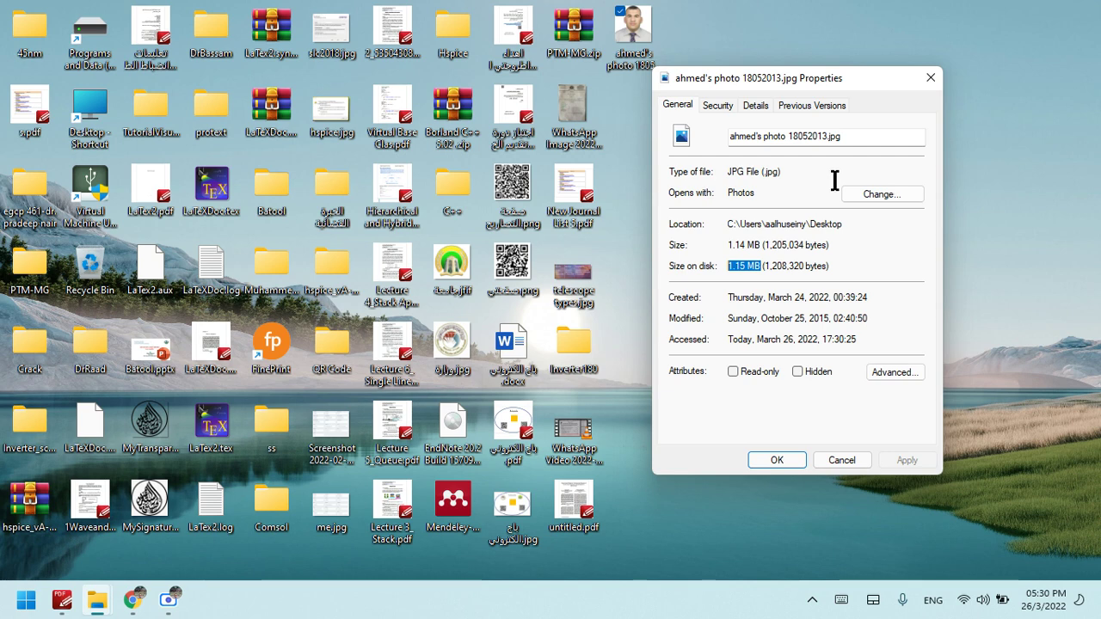
click(932, 77)
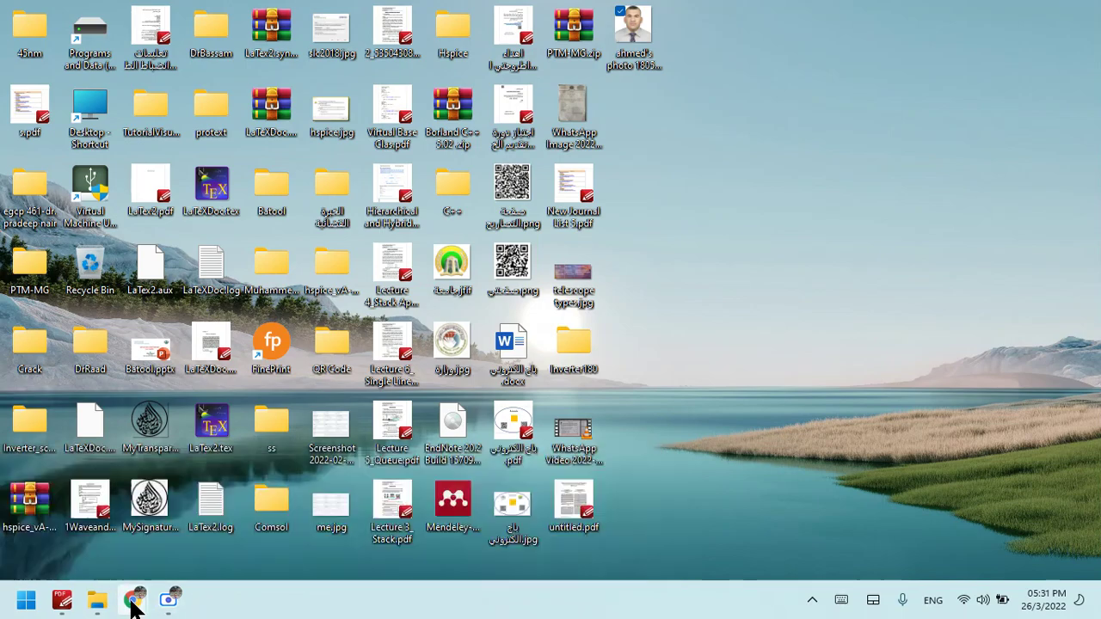
Close the New Page 3 window and switch to the JPG compressor page
mouse_move(133, 605)
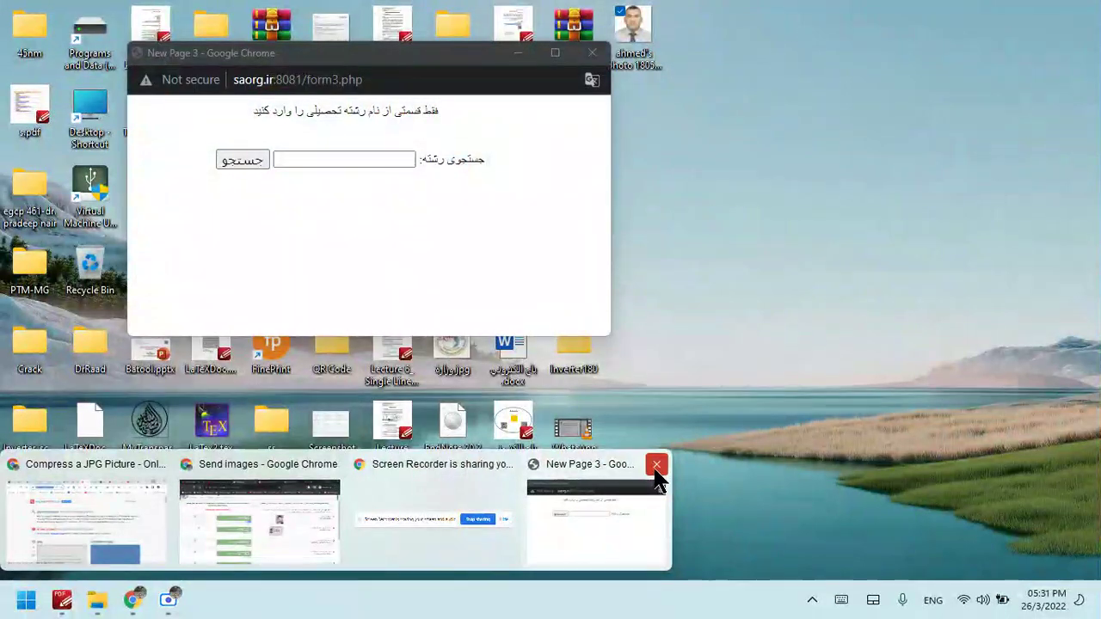
click(657, 464)
click(264, 512)
click(620, 16)
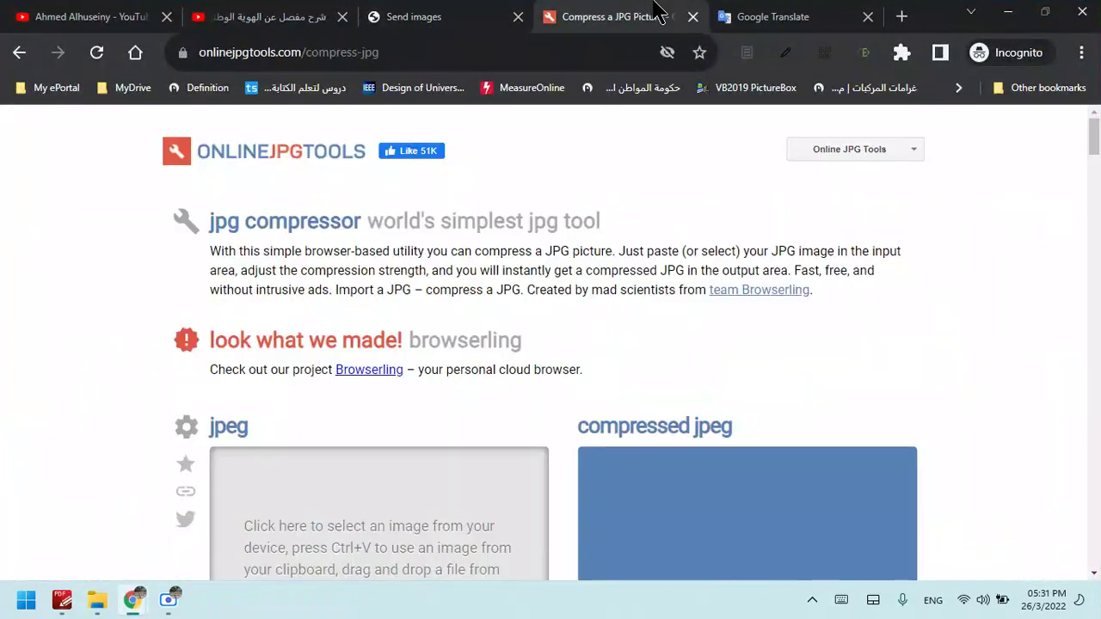
scroll(1094, 139, down, 4)
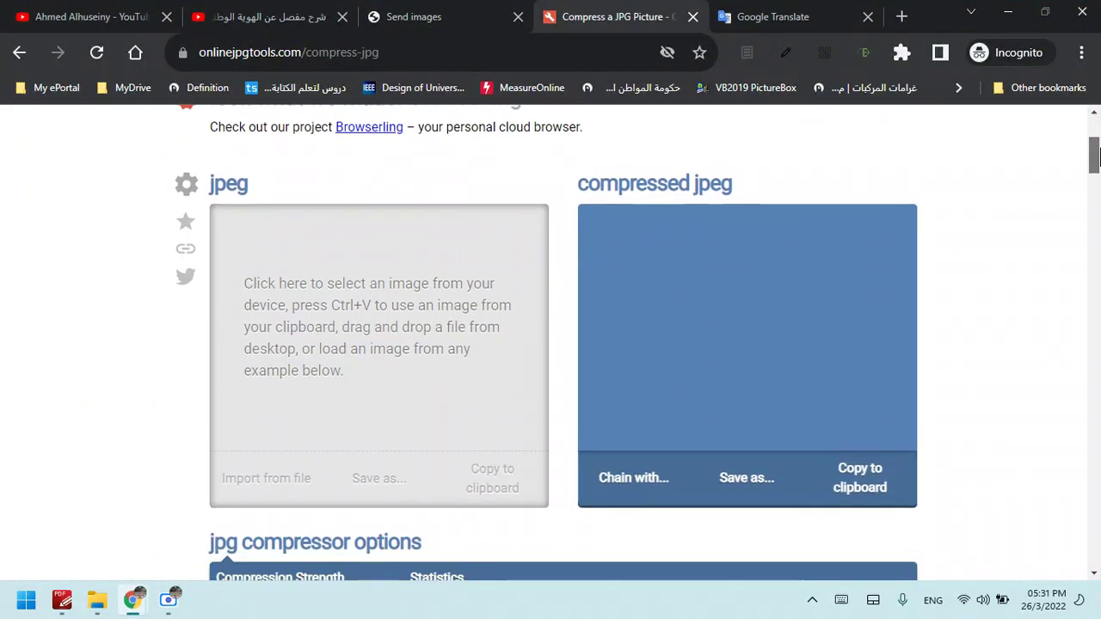
scroll(1095, 139, up, 4)
click(396, 52)
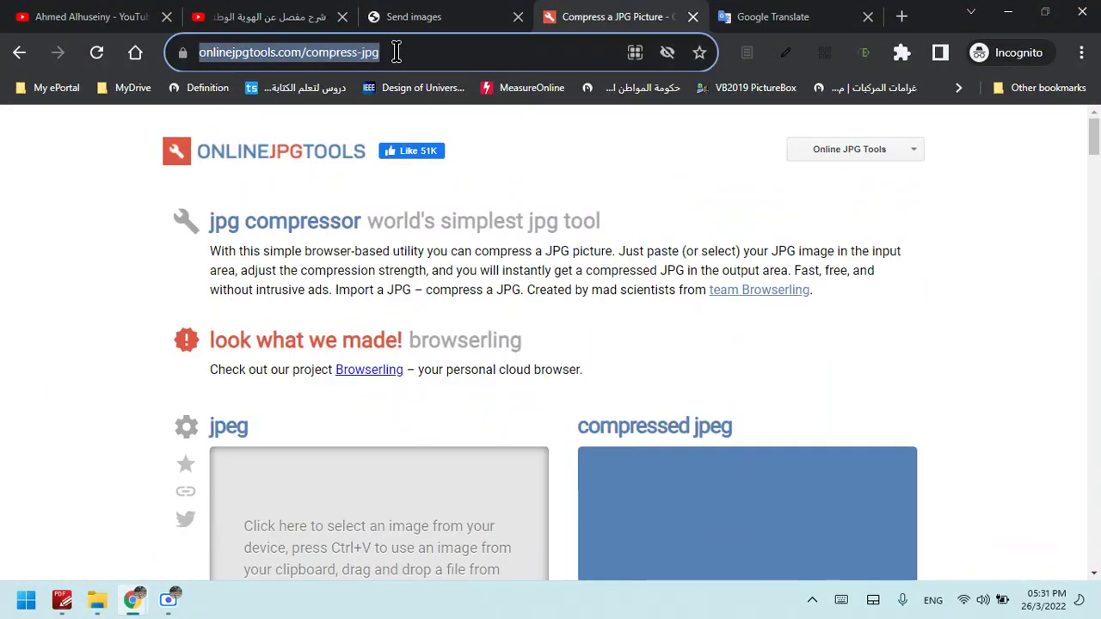
click(396, 53)
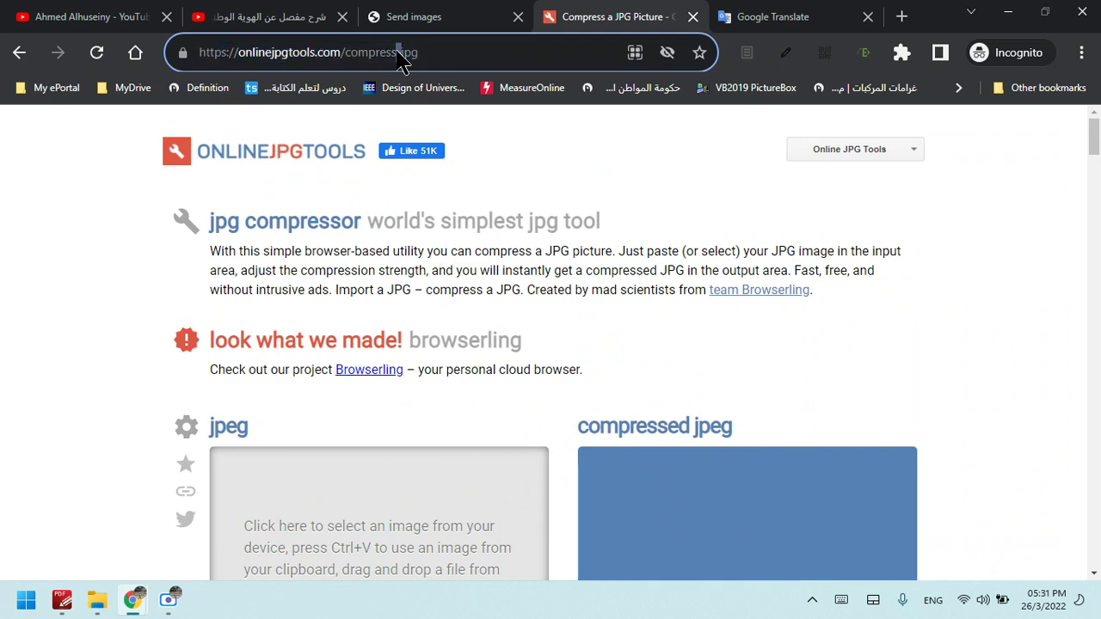
click(1095, 131)
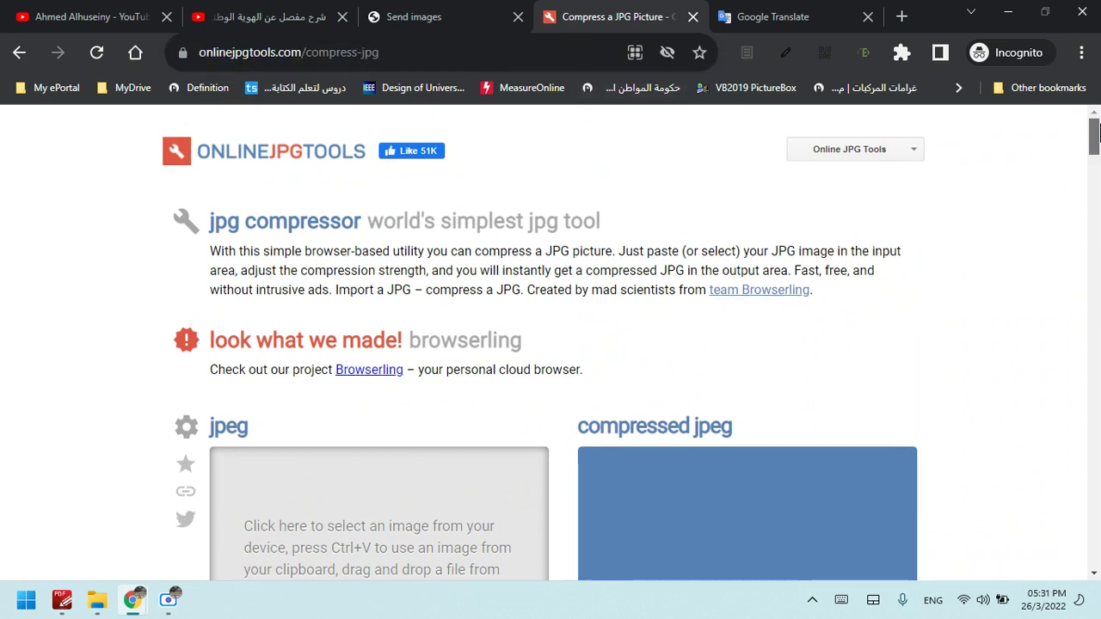
click(853, 158)
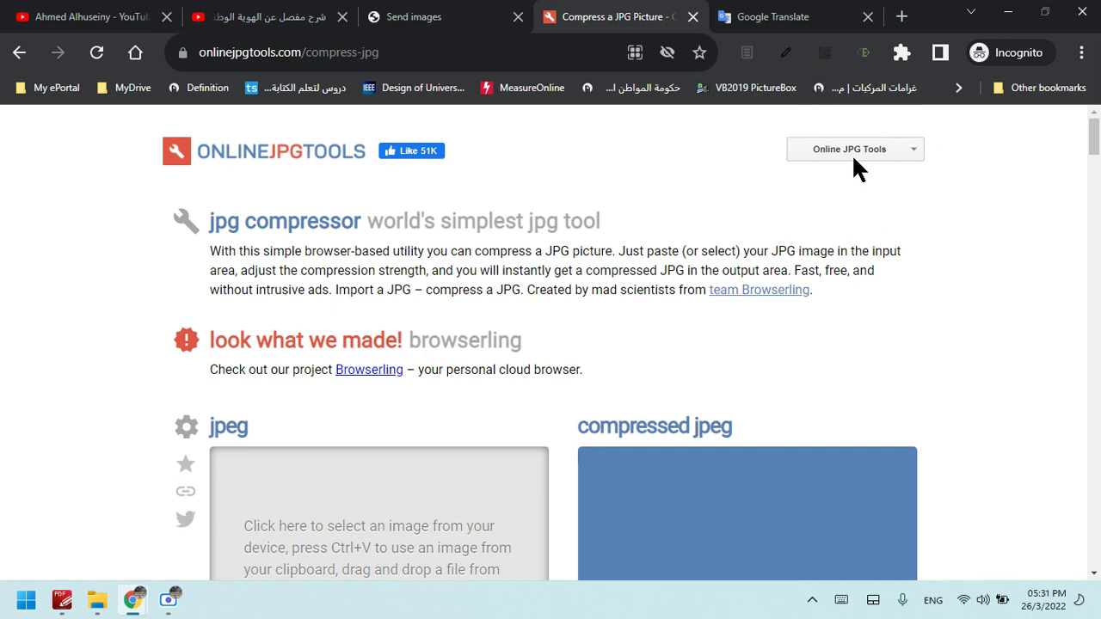
Minimize the browser, restore the JPG compressor window, and close the tool category list
click(1010, 12)
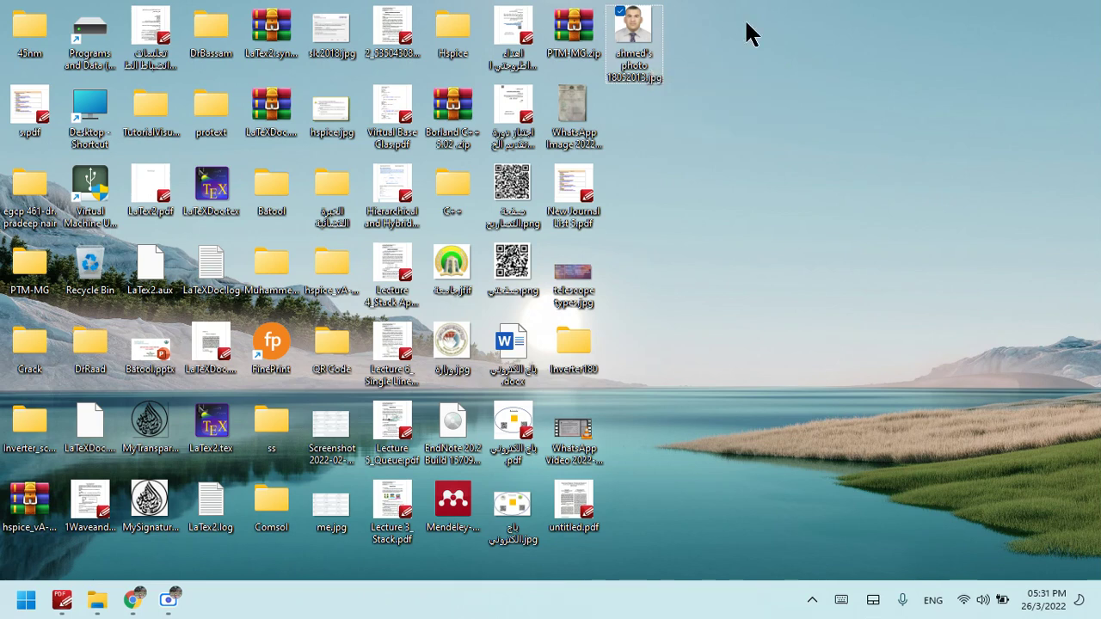
mouse_move(135, 597)
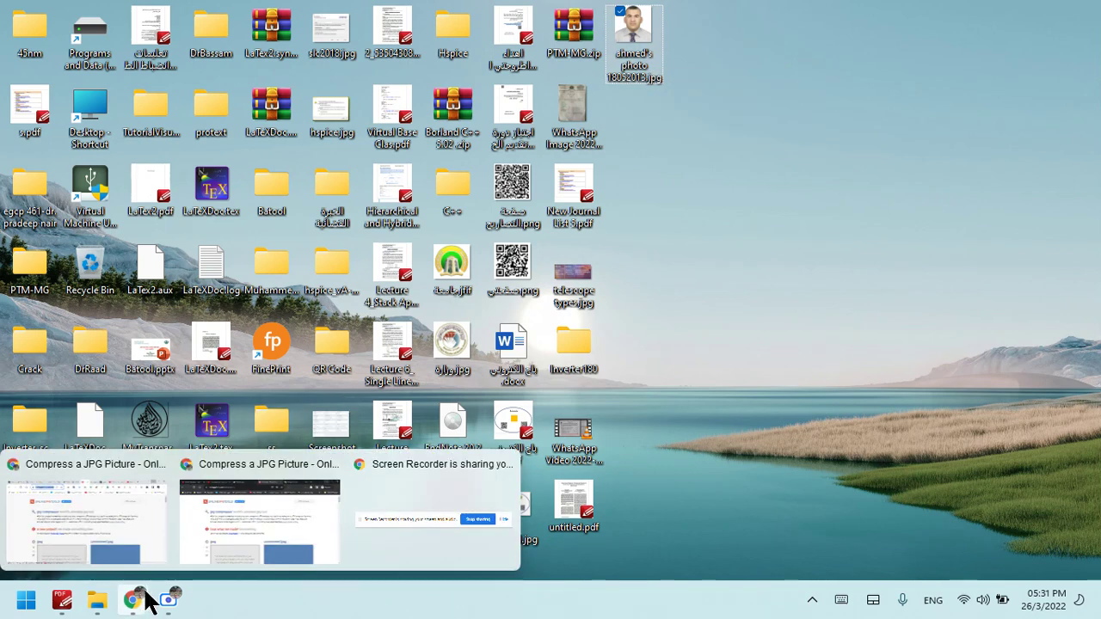
click(292, 515)
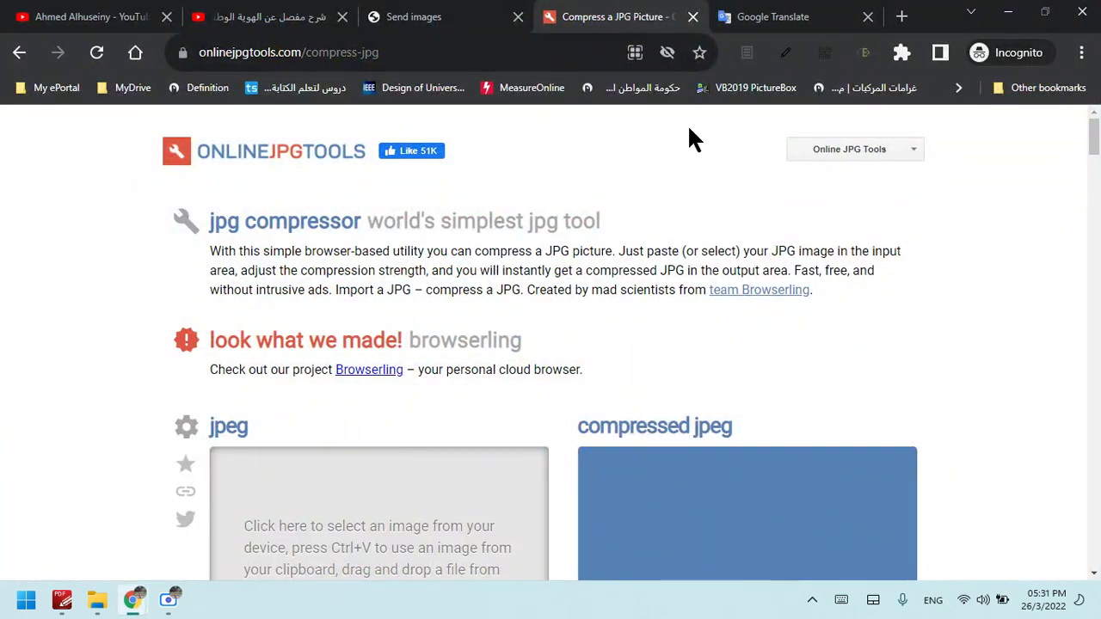
click(914, 149)
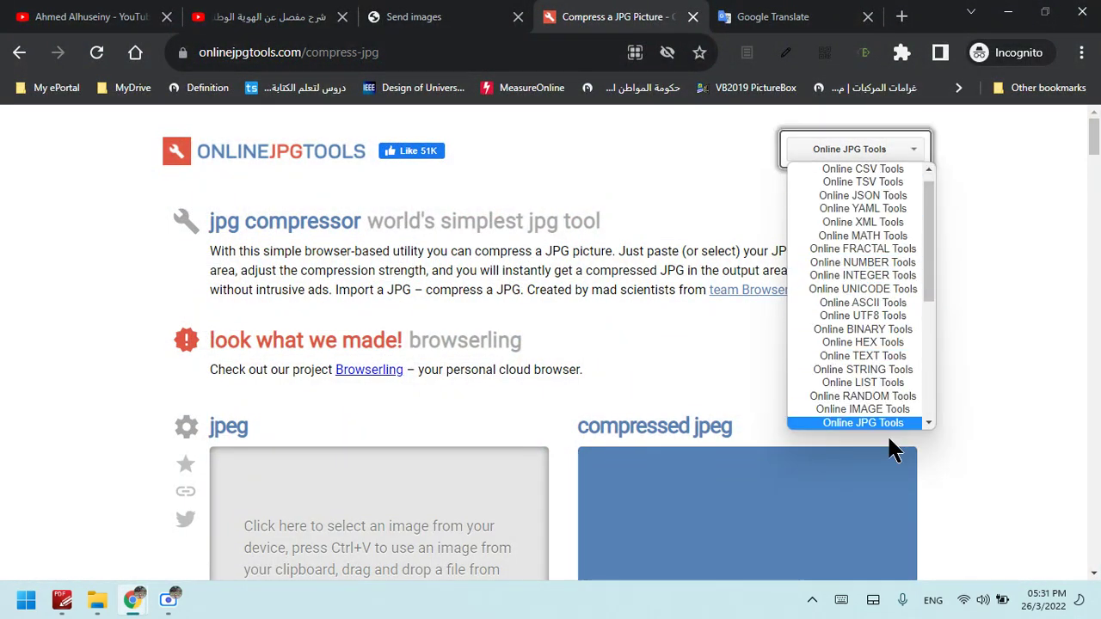
drag(923, 277, 928, 322)
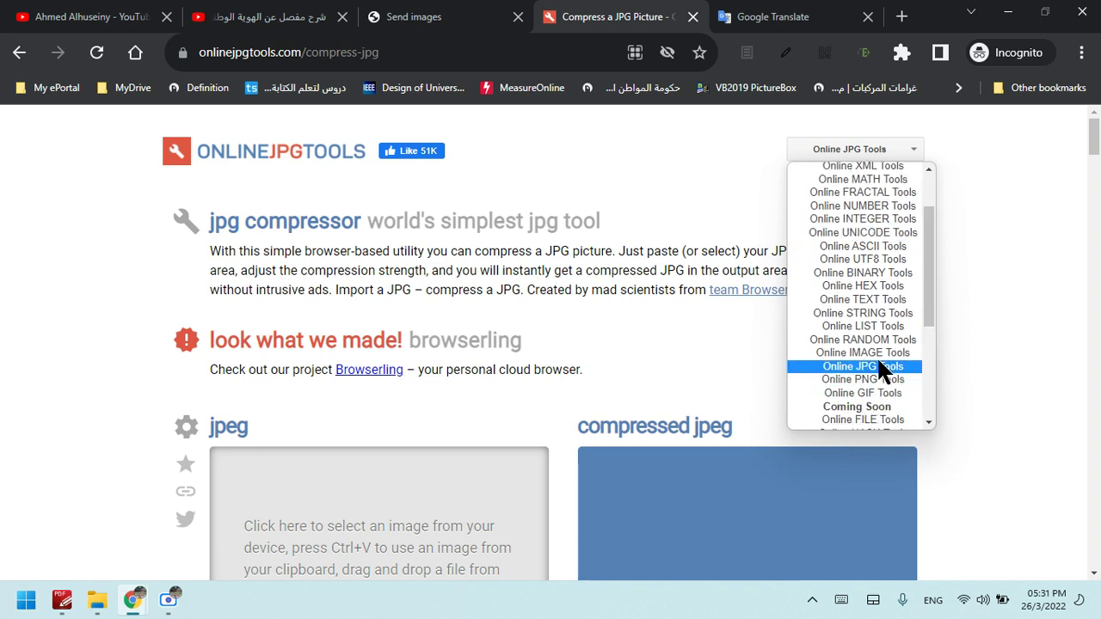
drag(927, 275, 931, 194)
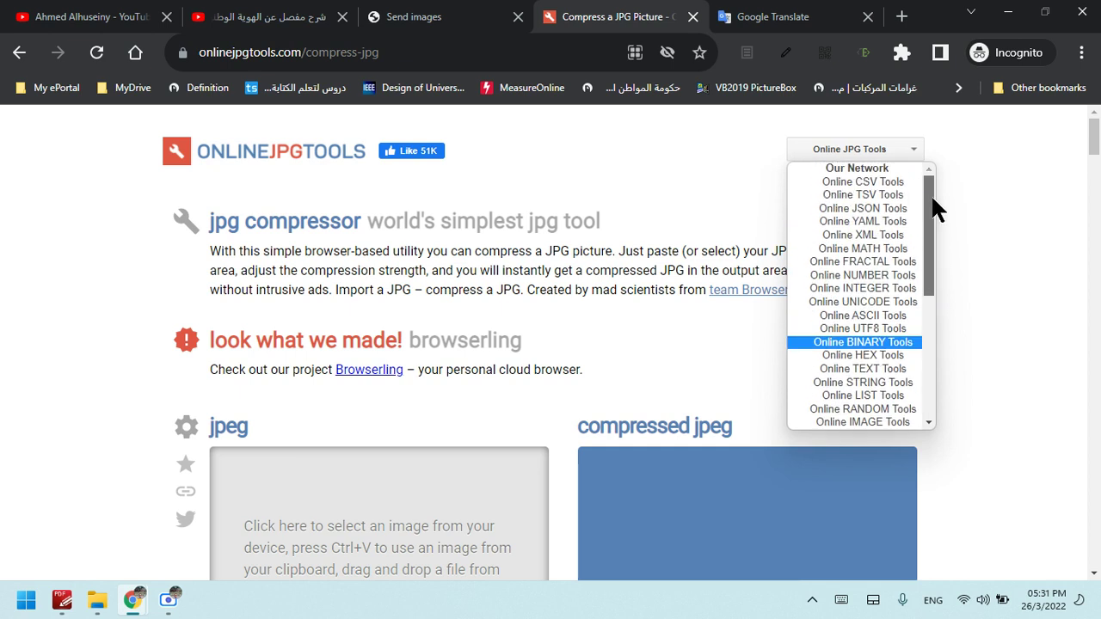
click(1022, 170)
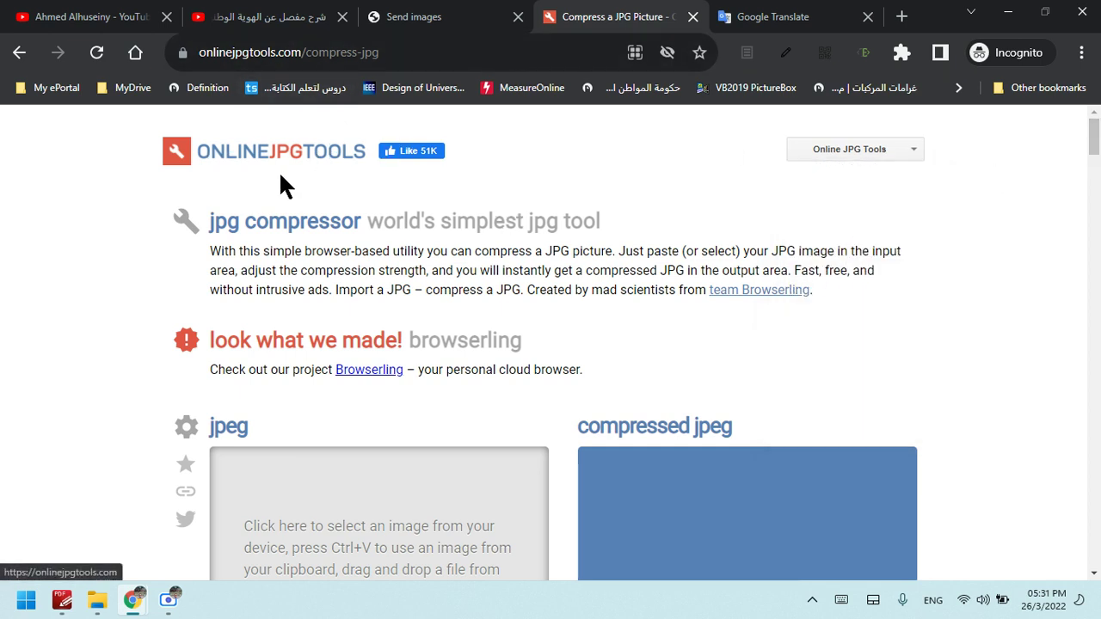
Scroll the JPG compressor page down to the jpeg input box
click(337, 176)
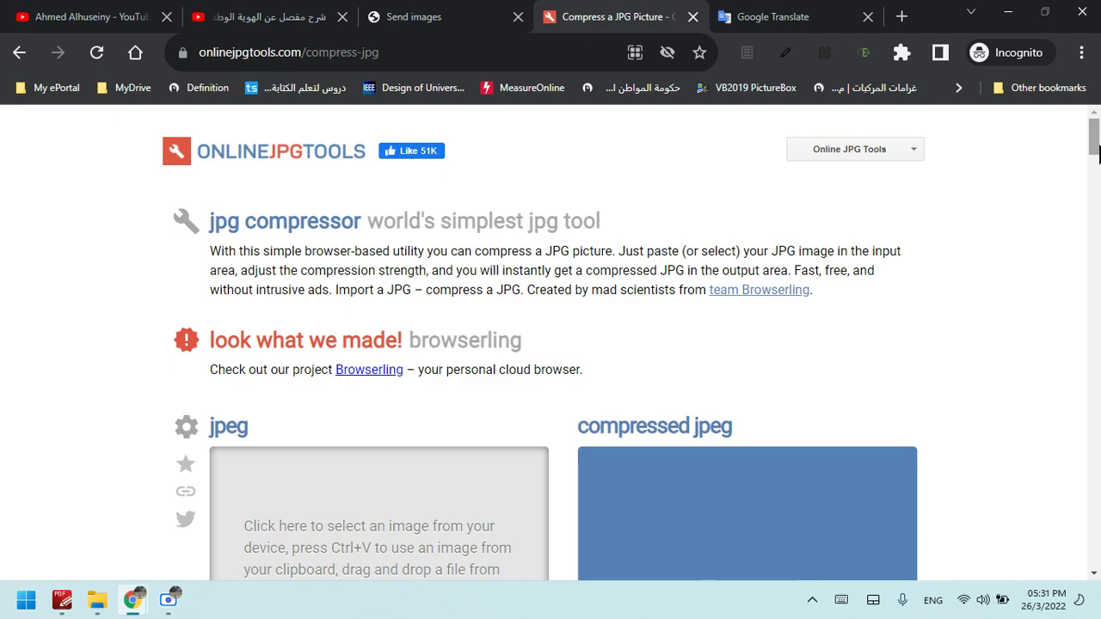
scroll(1099, 152, down, 10)
scroll(1099, 151, up, 10)
mouse_move(1096, 150)
mouse_down()
mouse_move(1097, 191)
mouse_move(1096, 138)
mouse_up()
mouse_move(1098, 125)
mouse_down()
mouse_move(1098, 176)
mouse_move(1096, 119)
mouse_up()
drag(1098, 142, 1098, 187)
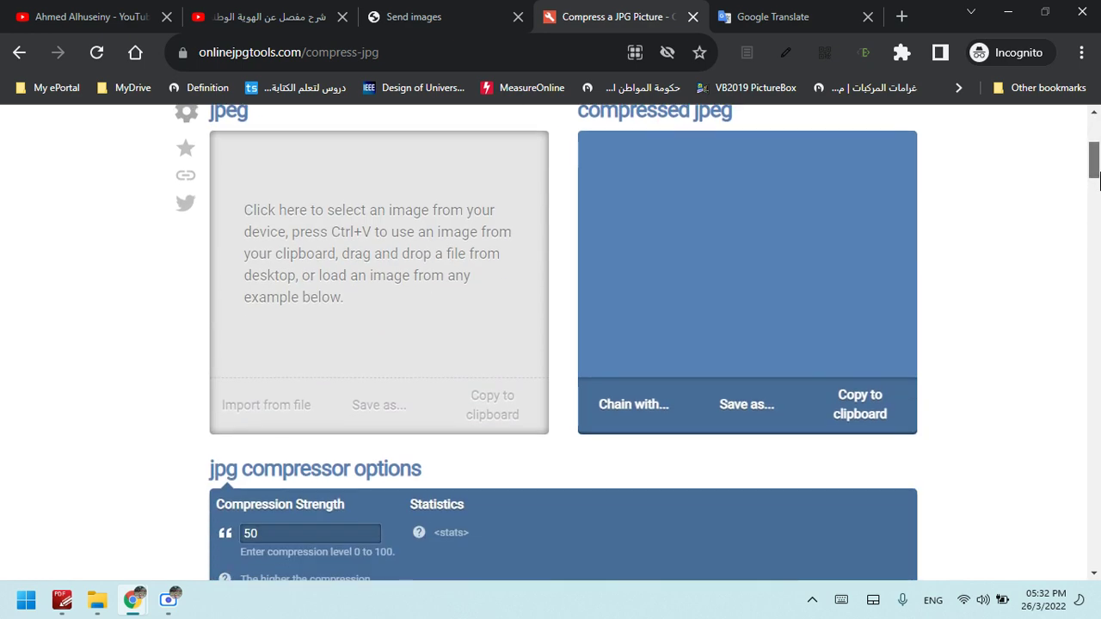
Find the personal photo on the Desktop, cancel the picker, and return to Send images
click(390, 316)
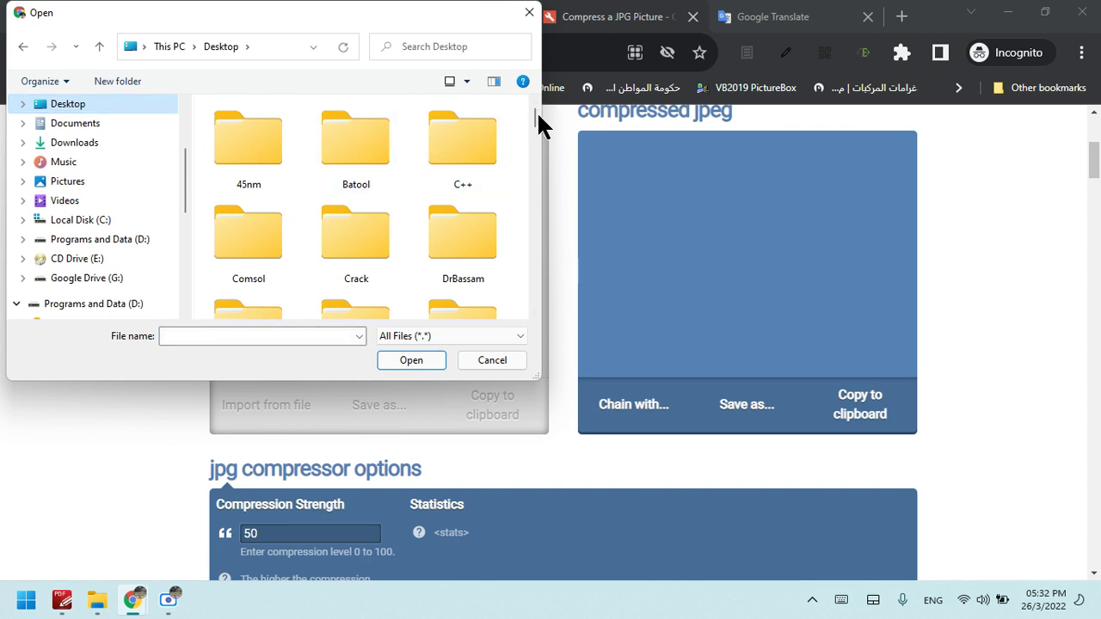
drag(536, 118, 539, 148)
drag(537, 155, 535, 176)
click(216, 183)
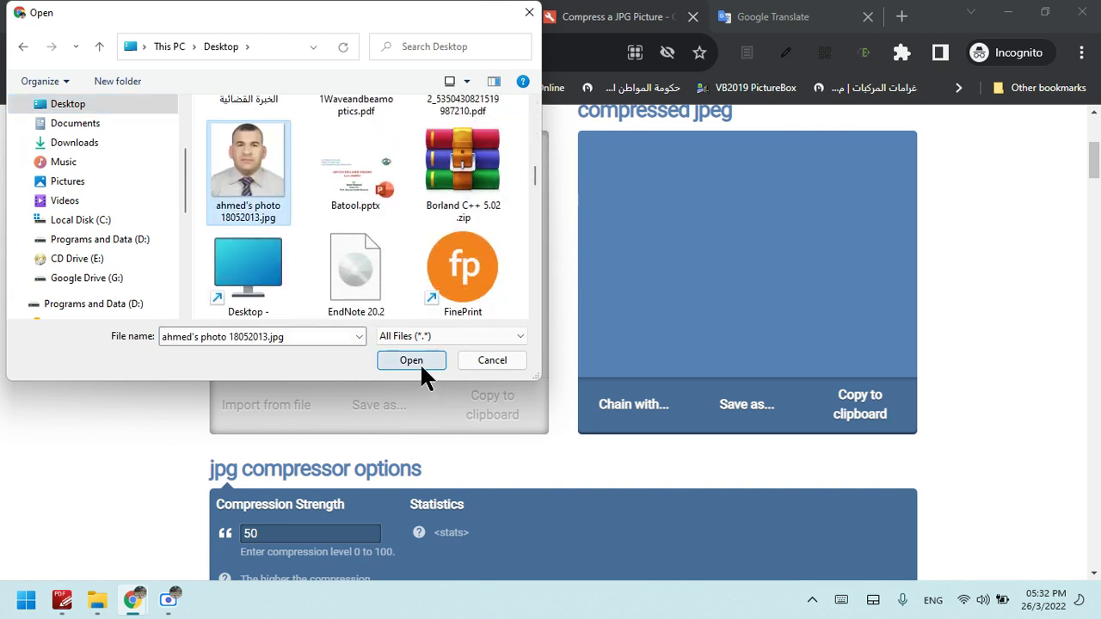
click(530, 19)
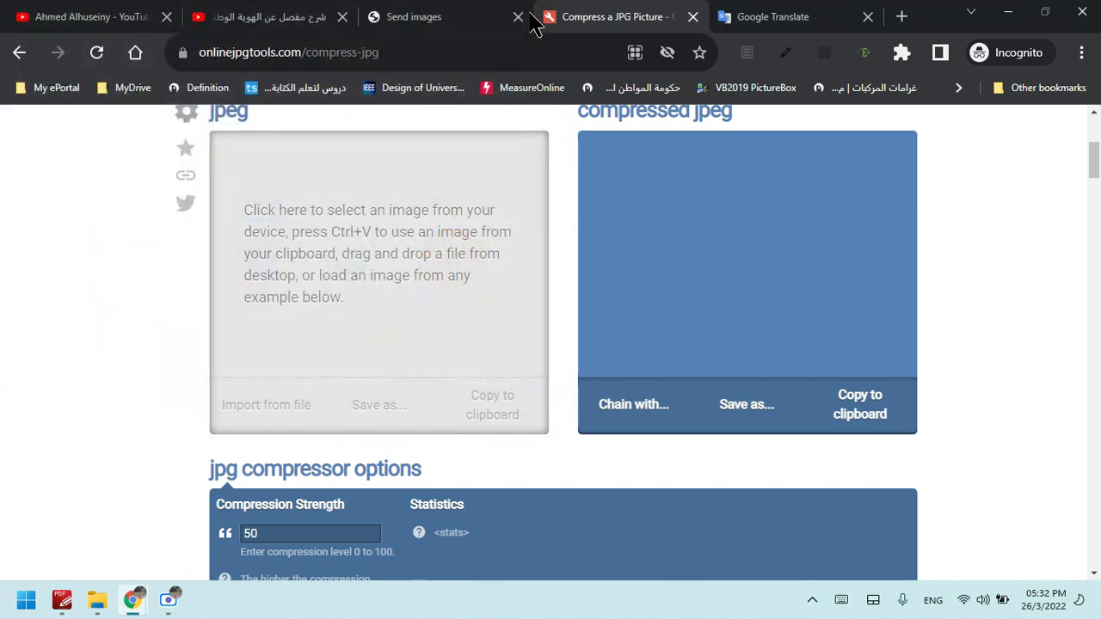
click(463, 15)
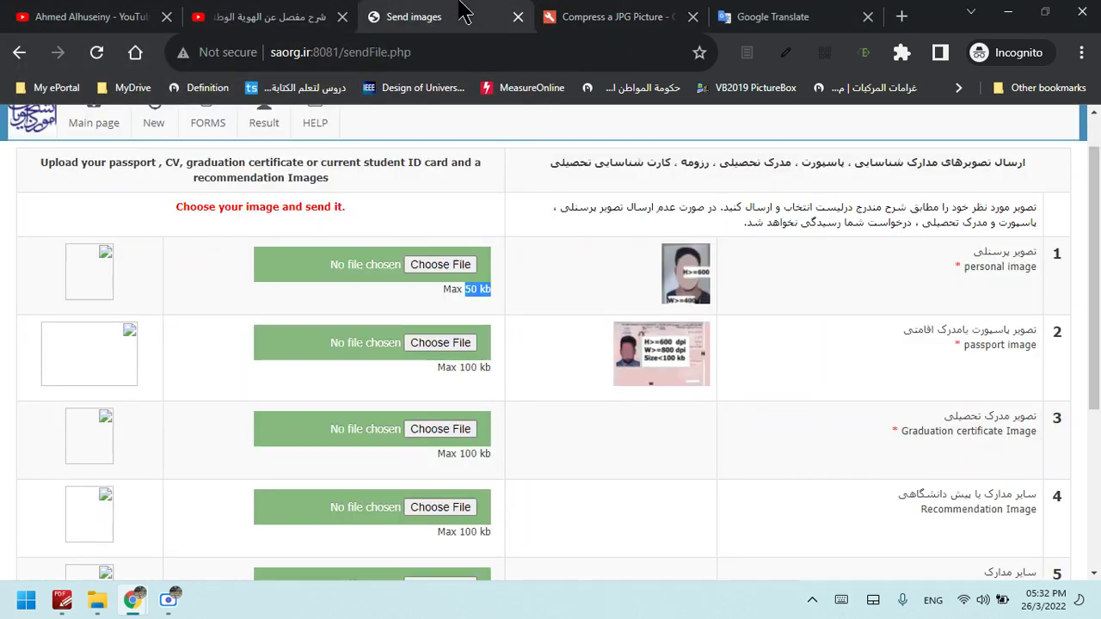
Attach the personal photo as the personal image; the portal rejects it as over 50 KB
click(452, 266)
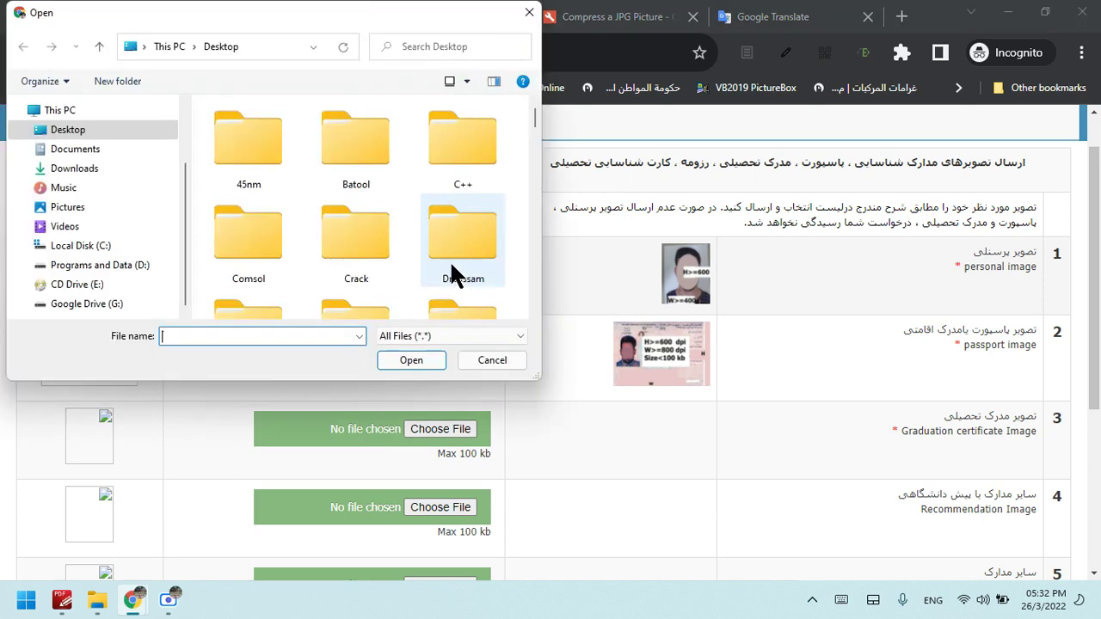
drag(532, 112, 537, 172)
click(243, 174)
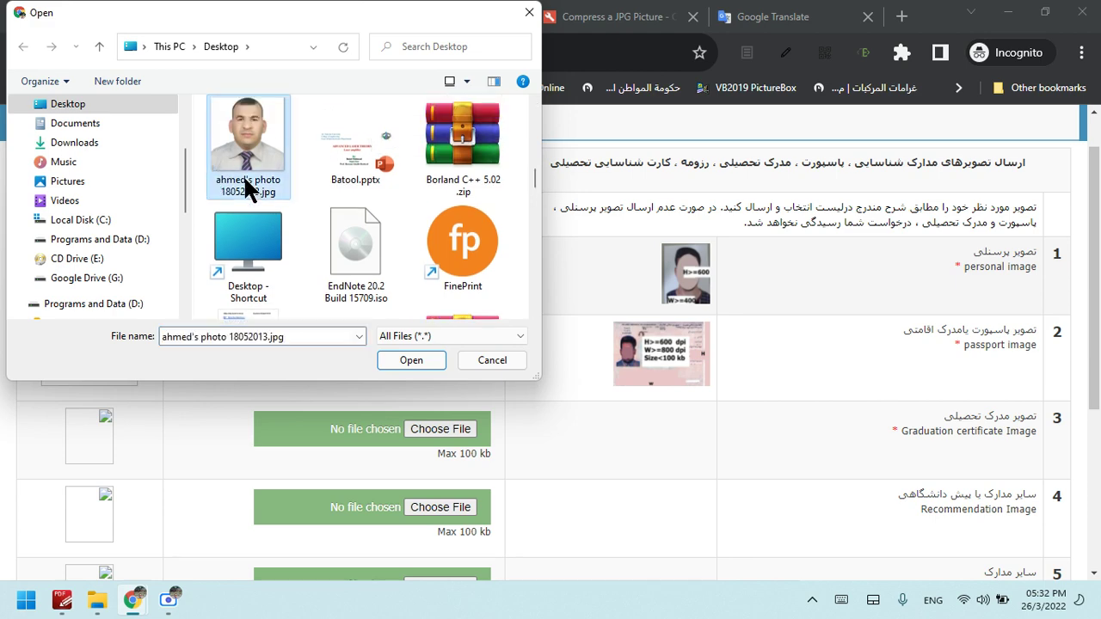
click(398, 356)
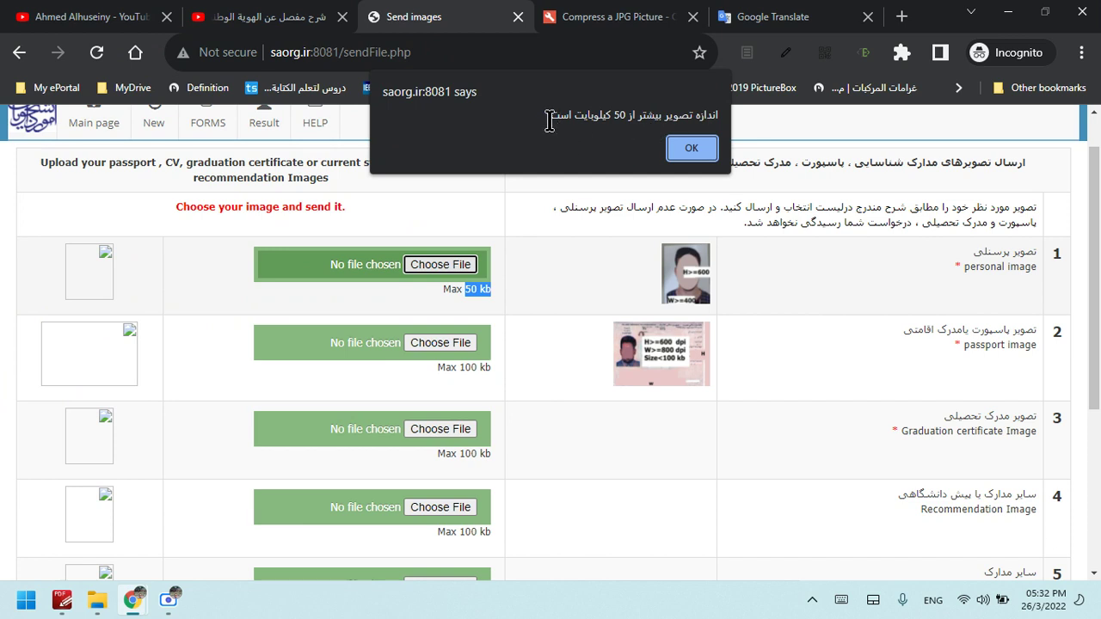
Copy the over-size warning text
drag(549, 121, 749, 99)
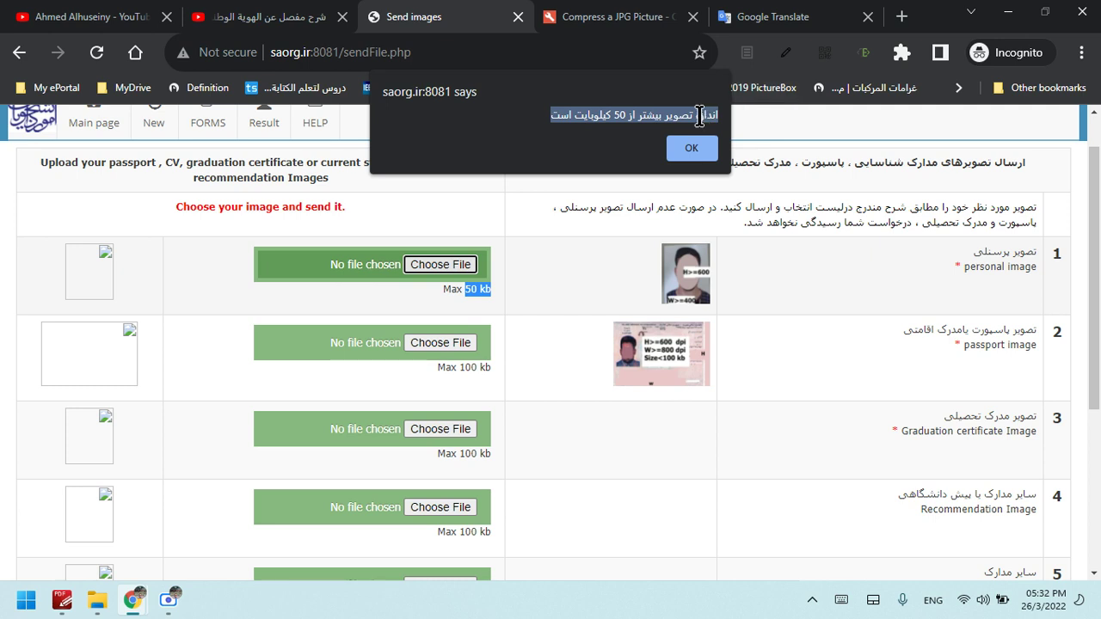
right_click(700, 117)
click(732, 131)
click(778, 17)
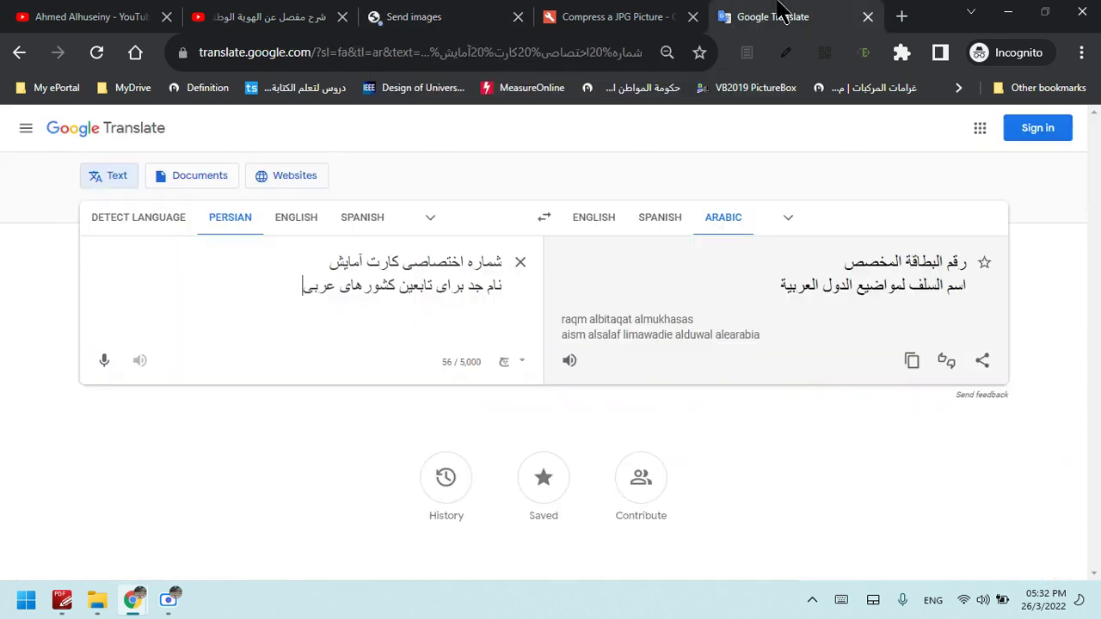
Paste the warning into Google Translate and read the Arabic: image over 50 kilobytes
key(Return)
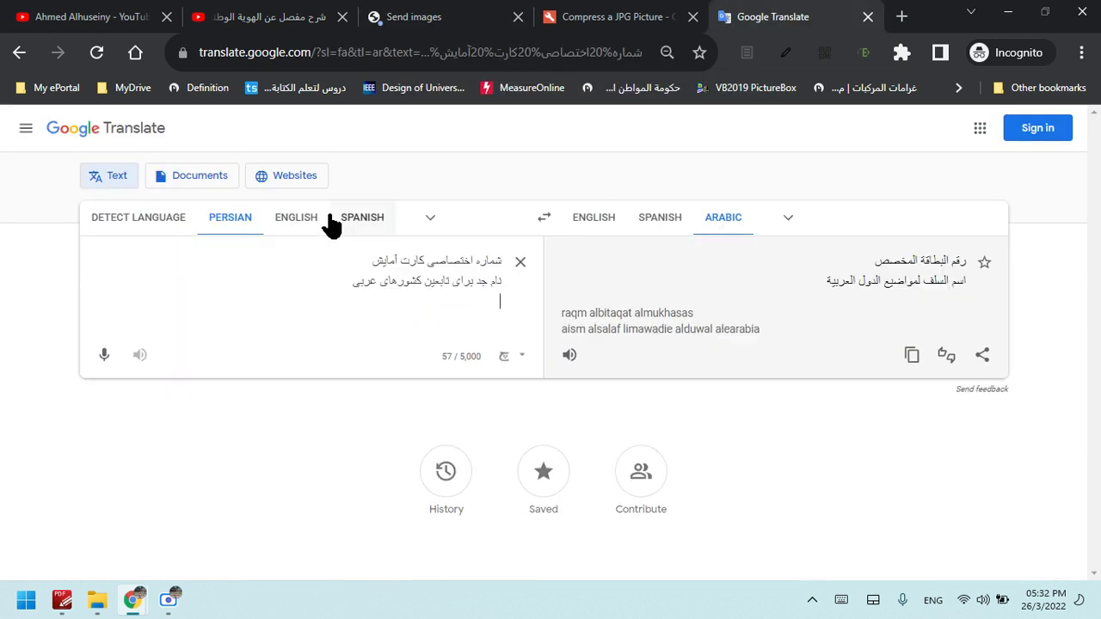
key(ctrl+v)
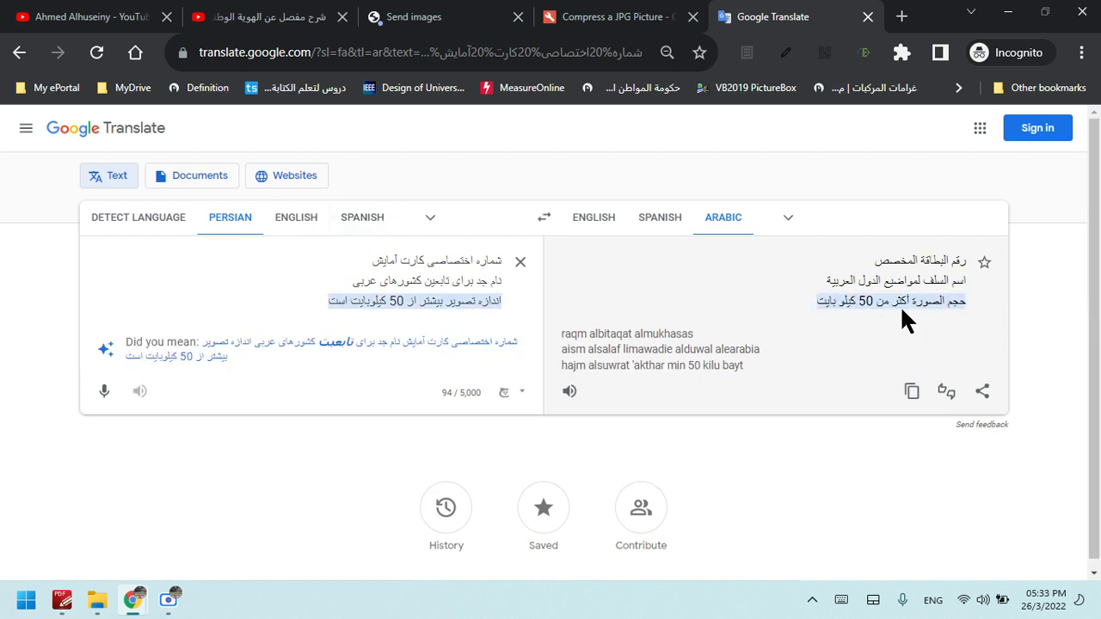
drag(794, 299, 972, 297)
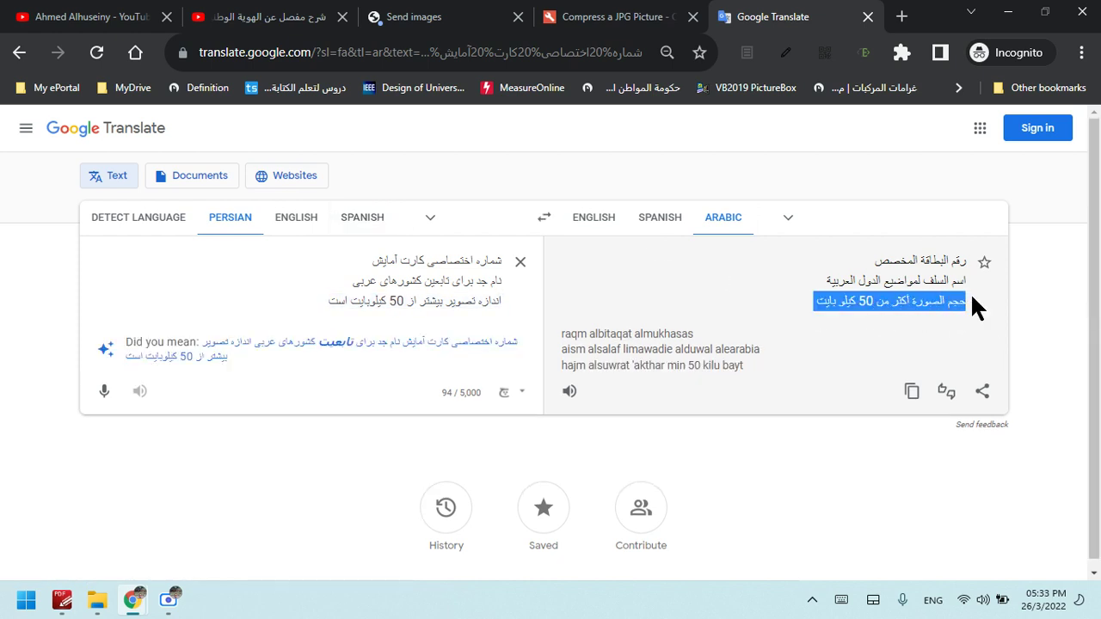
click(640, 14)
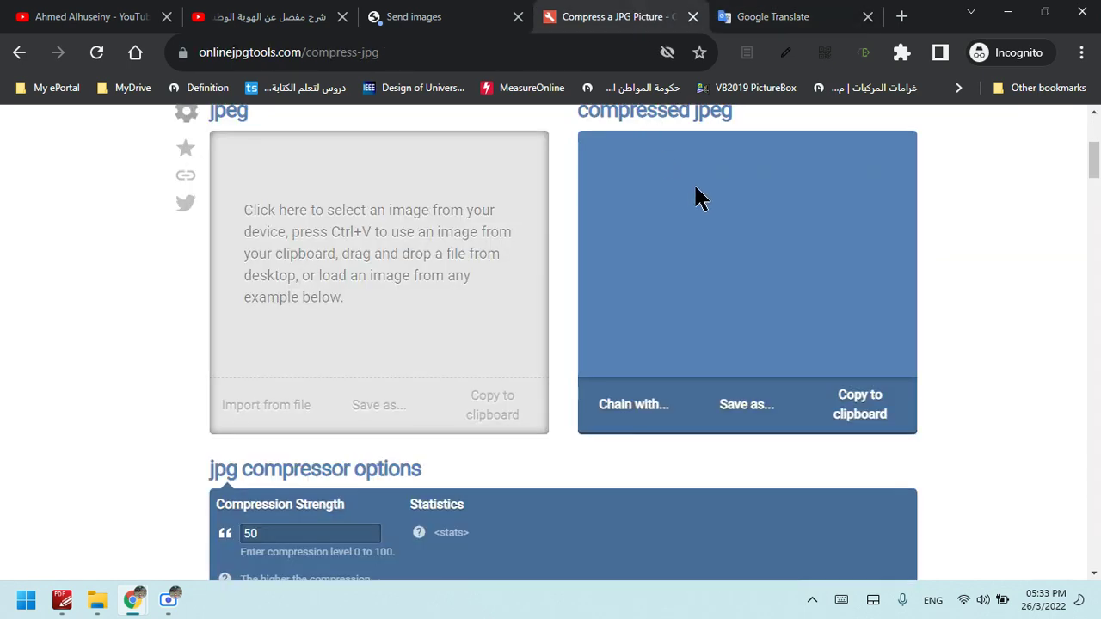
Dismiss the portal's size warning and load the personal photo into the JPG compressor
click(383, 16)
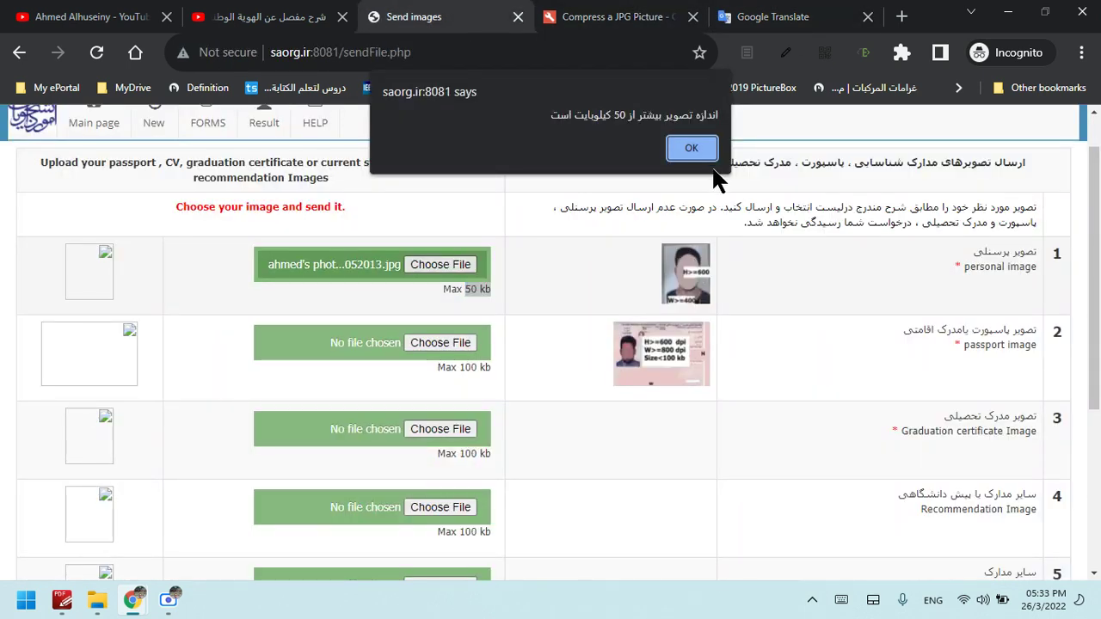
click(692, 149)
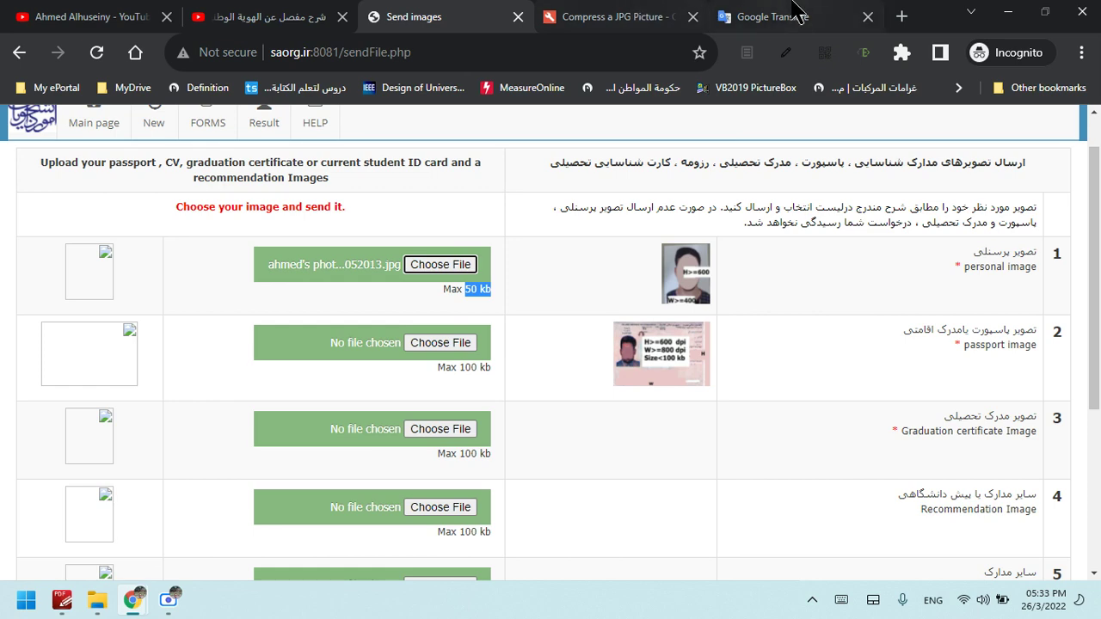
click(555, 16)
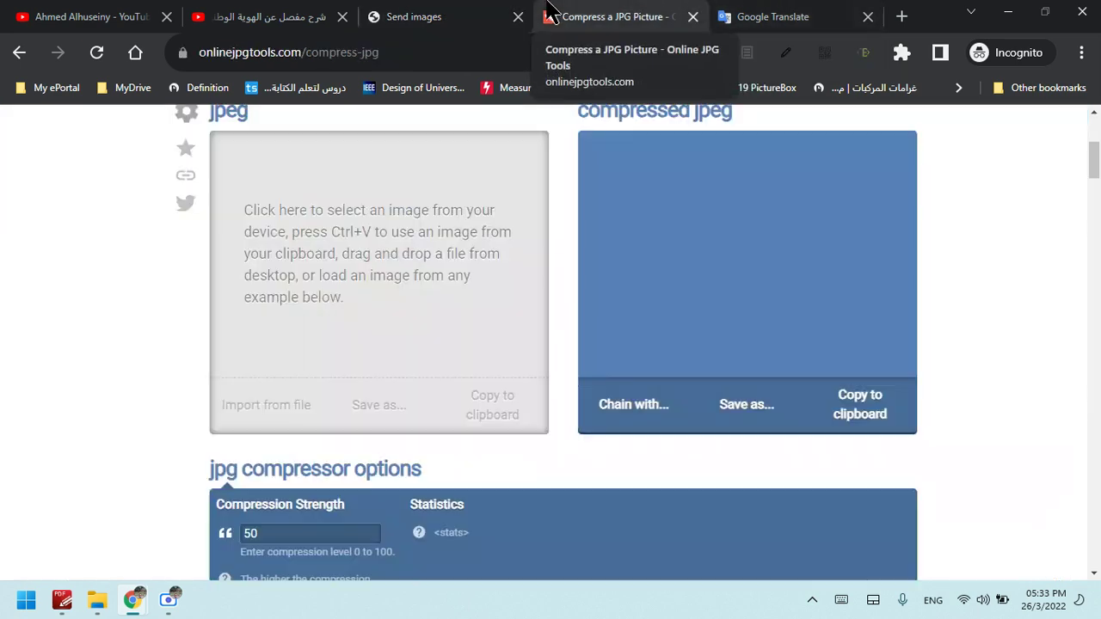
click(398, 312)
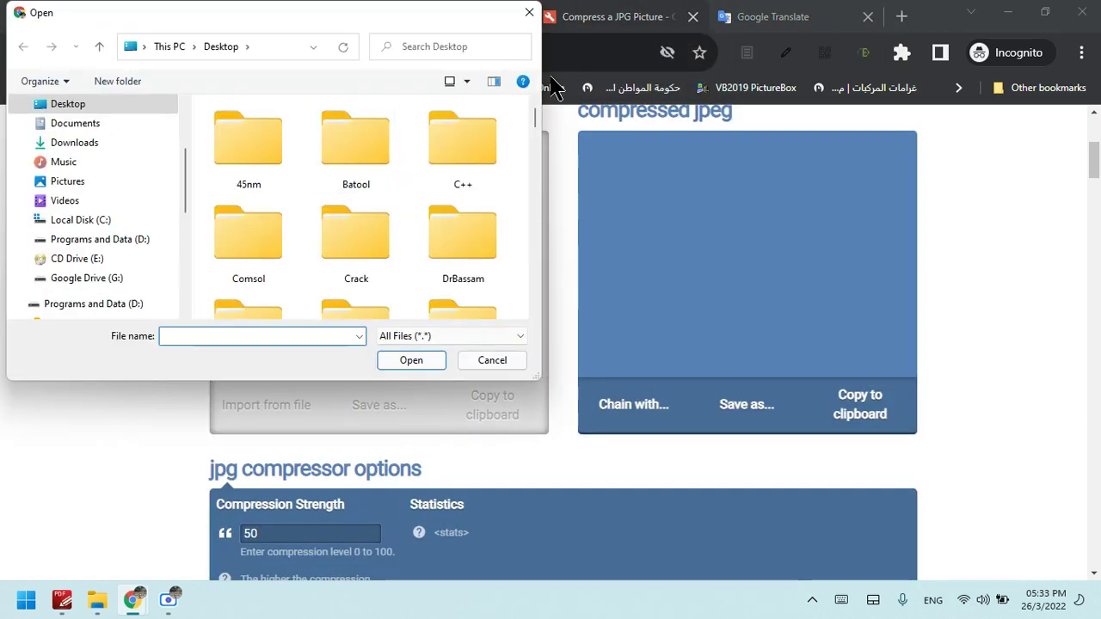
drag(539, 110, 547, 171)
click(99, 103)
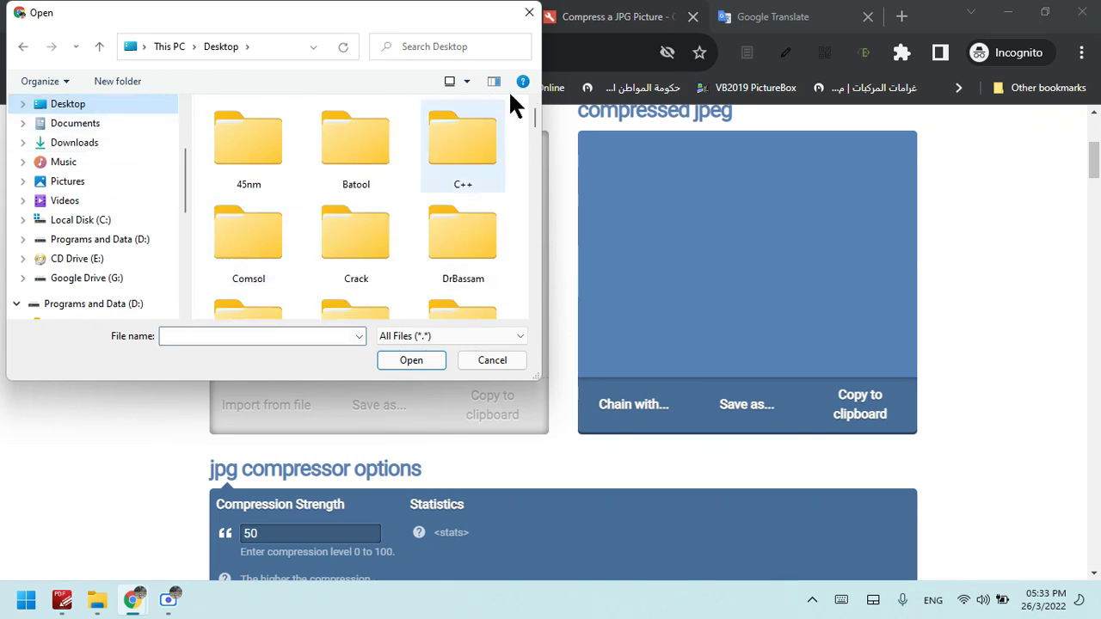
drag(536, 116, 537, 162)
click(226, 268)
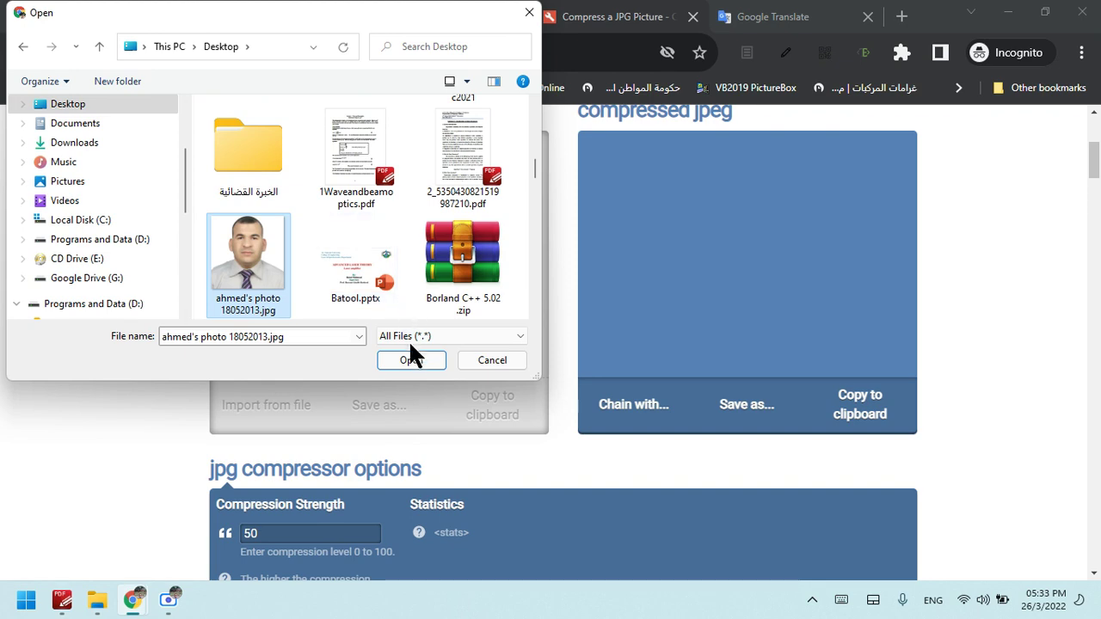
click(411, 358)
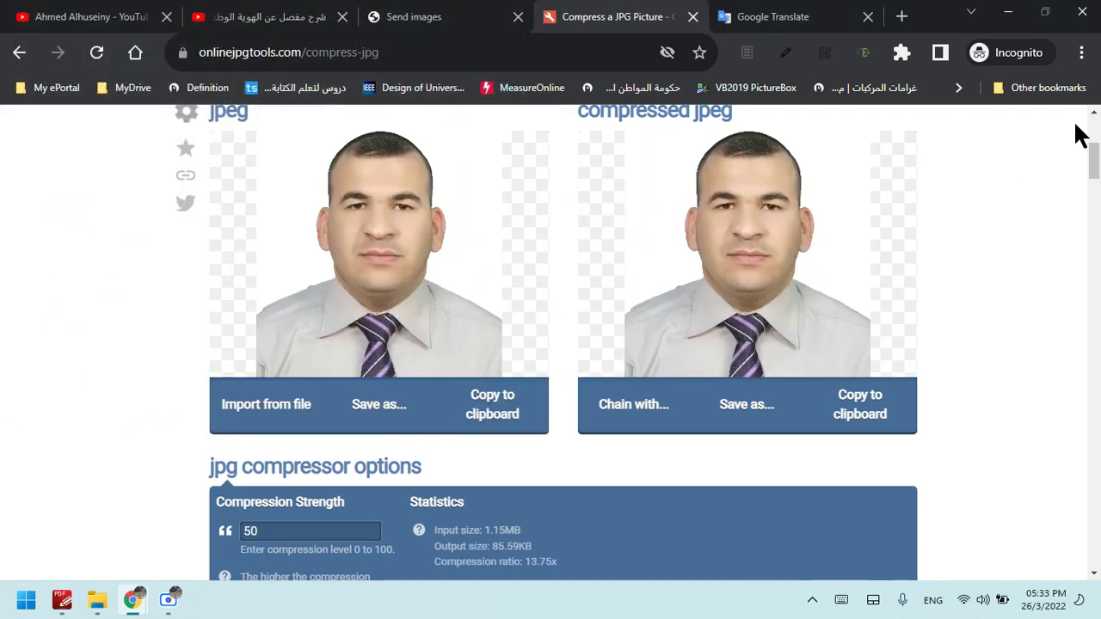
Review the compressor result at strength 50: 1.15 MB reduced to 85.59 KB
drag(1094, 155, 1095, 197)
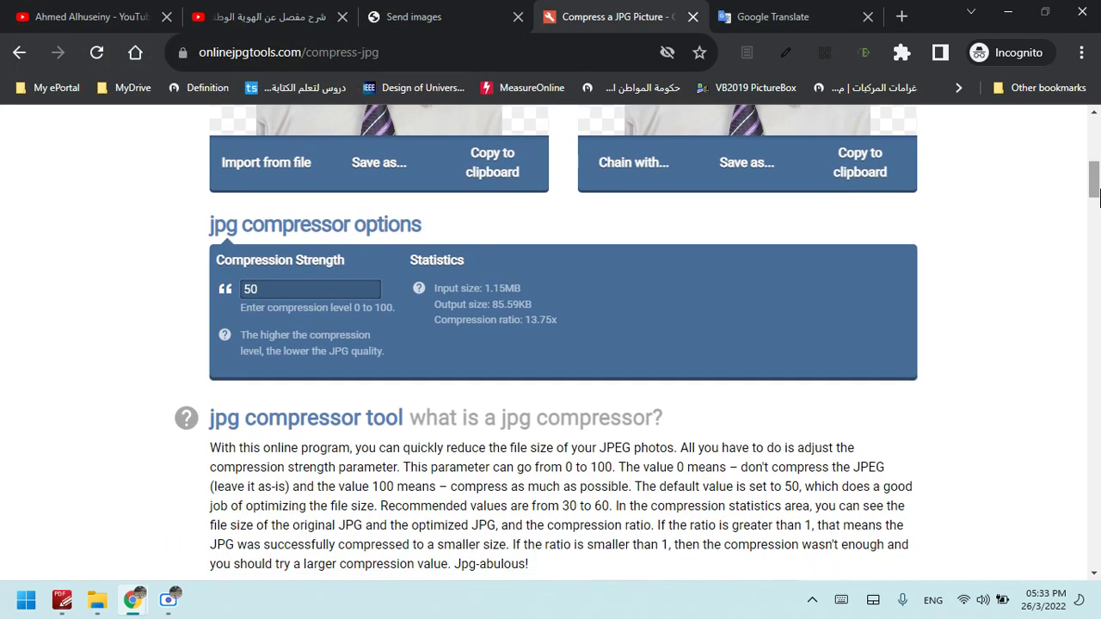
click(432, 273)
click(433, 281)
click(449, 300)
click(502, 292)
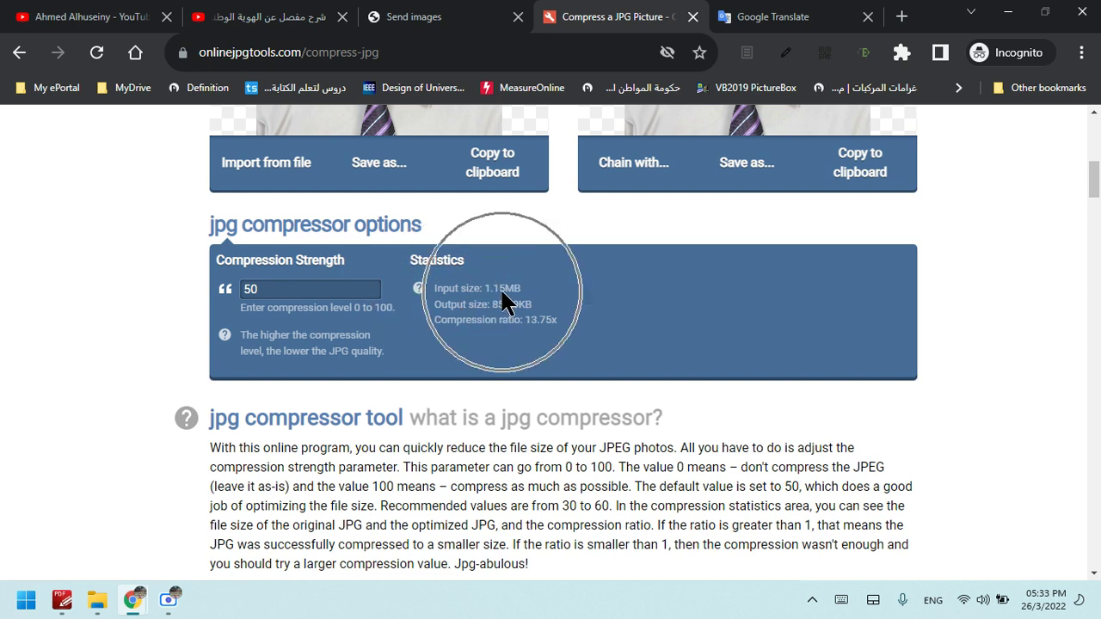
click(502, 292)
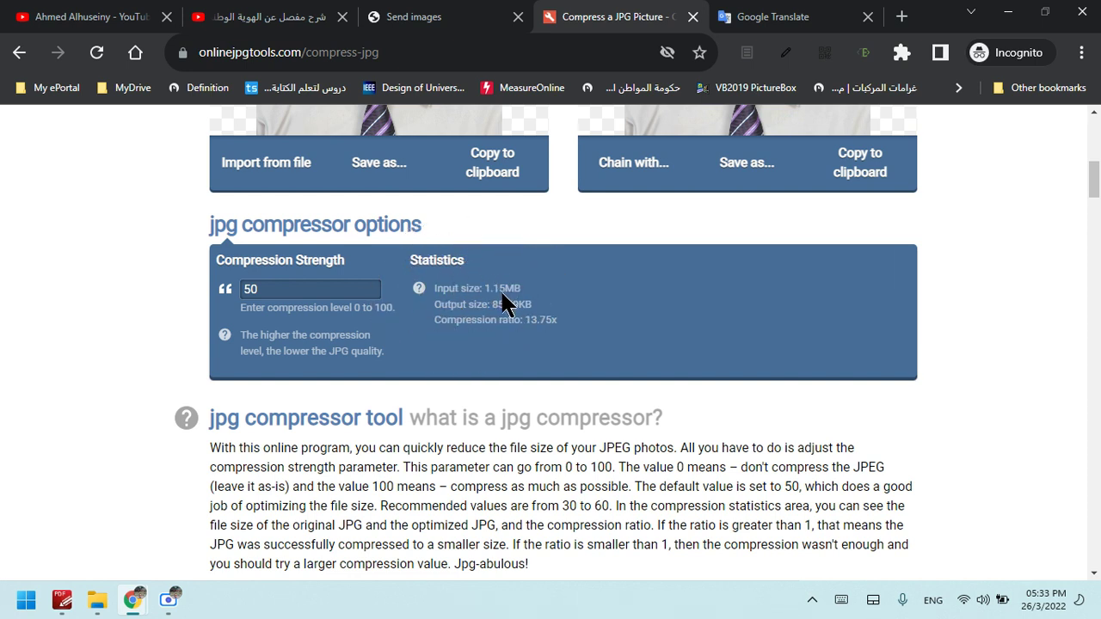
click(480, 316)
click(503, 314)
Check the portal's Max 50 kb note for the personal image
click(400, 16)
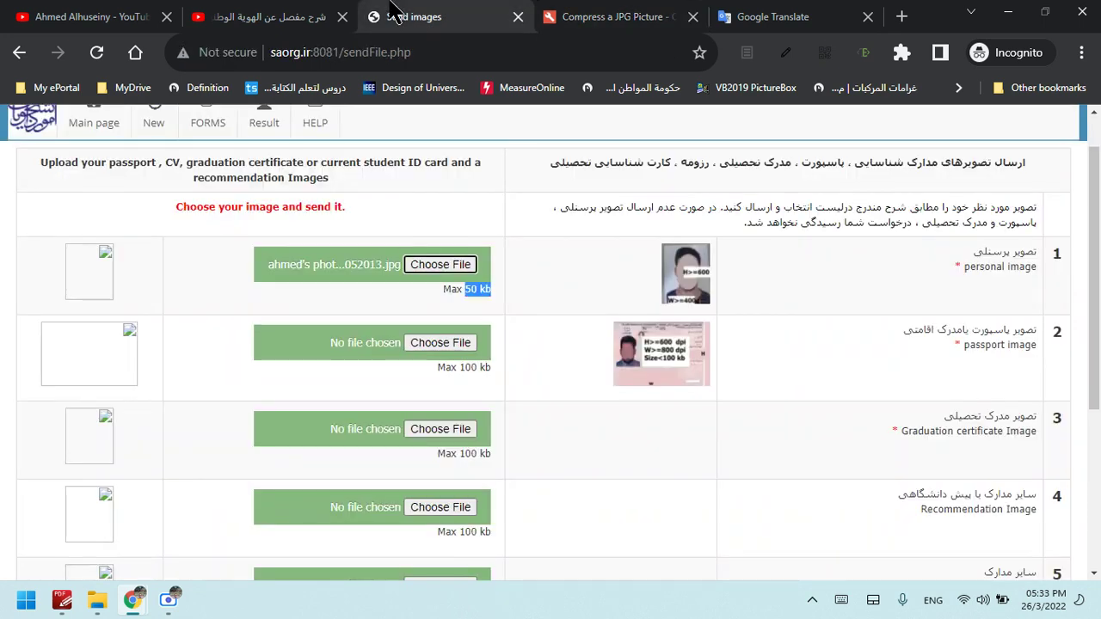
click(474, 294)
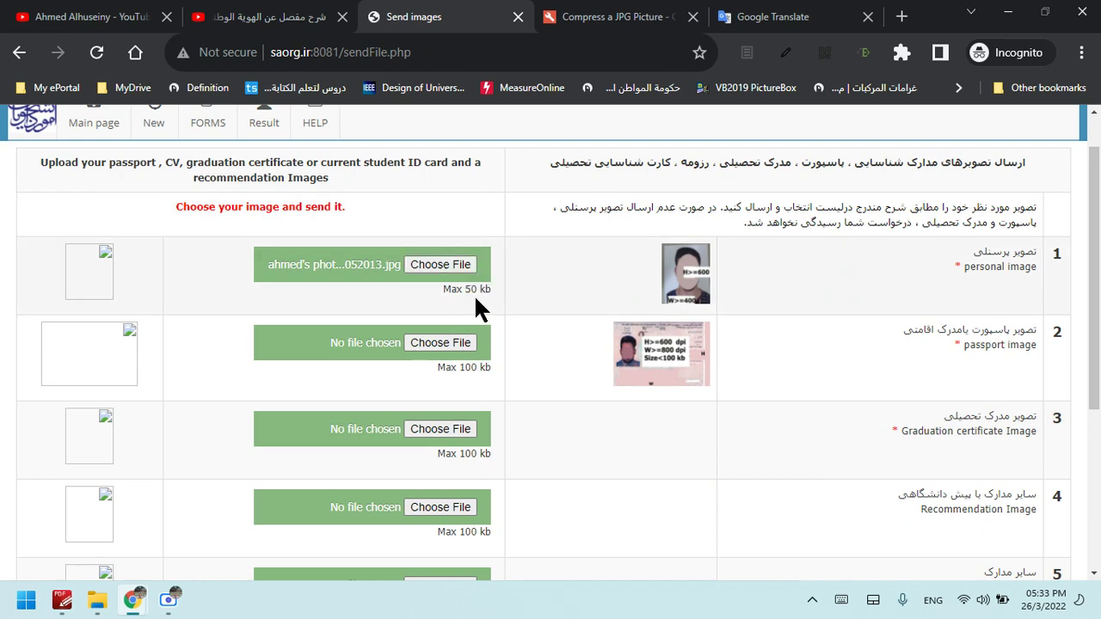
click(595, 27)
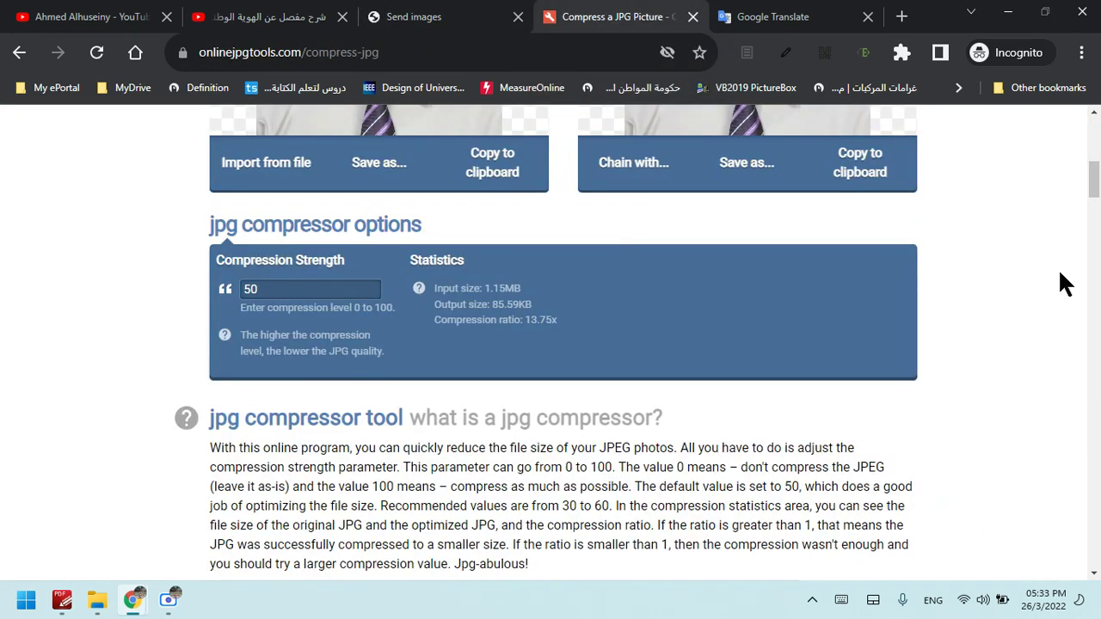
scroll(620, 430, up, 3)
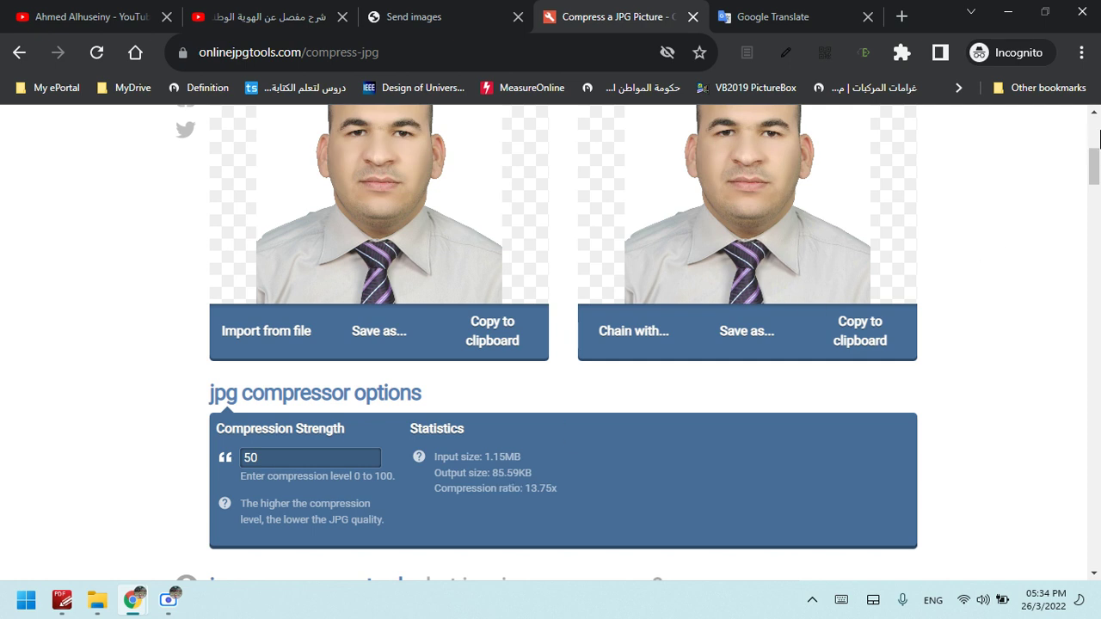
Change the compression strength from 50 to 70
drag(1098, 165, 1099, 163)
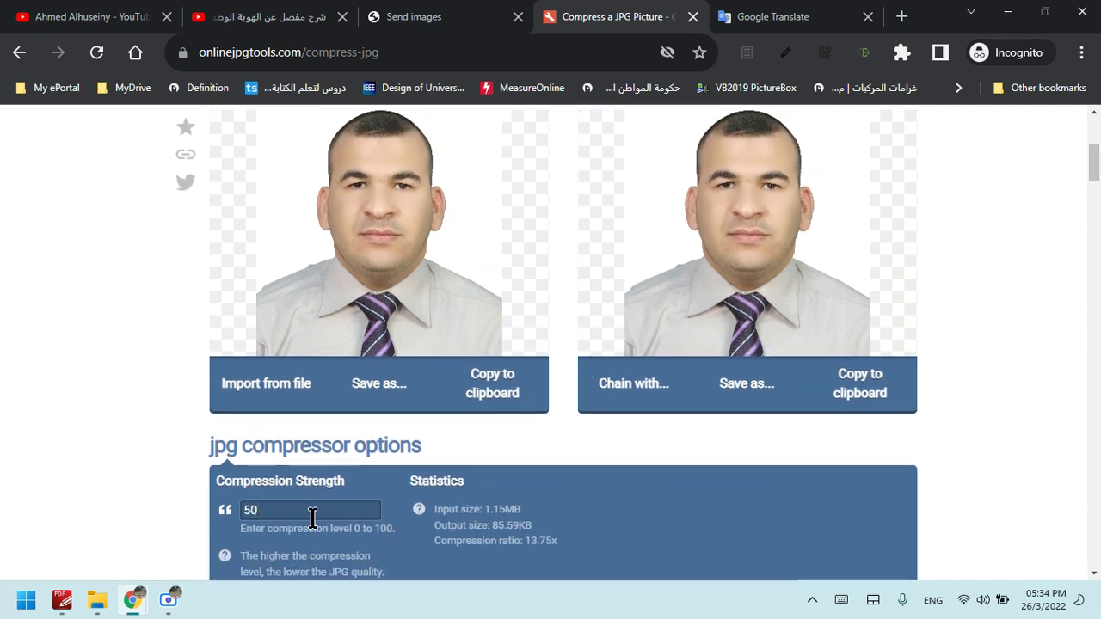
click(347, 529)
drag(274, 511, 220, 517)
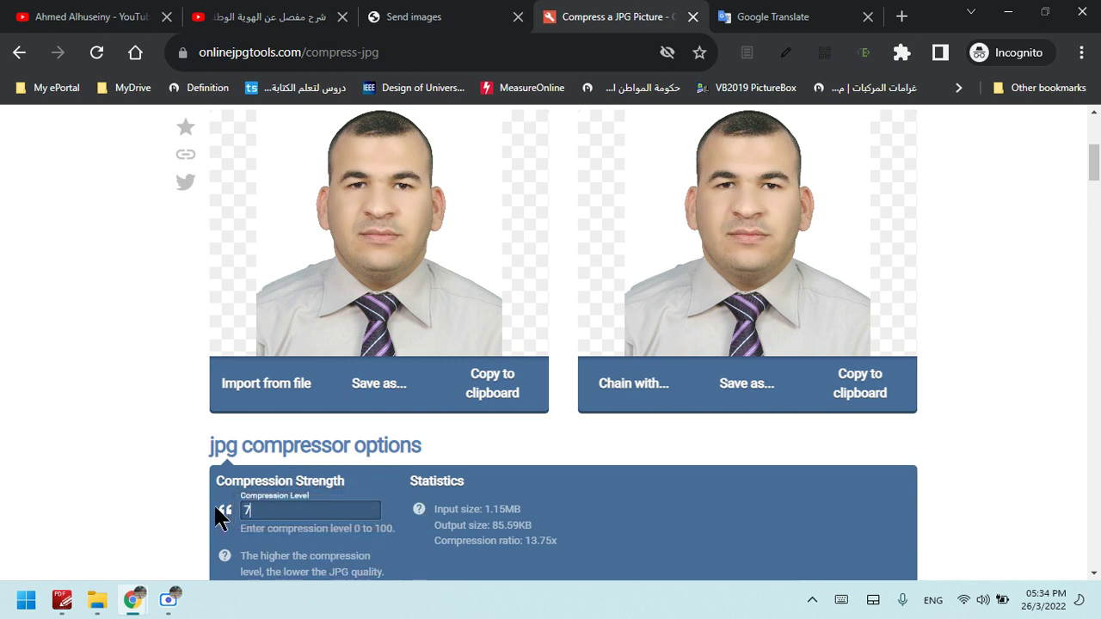
text(7)
key(BackSpace)
text(7)
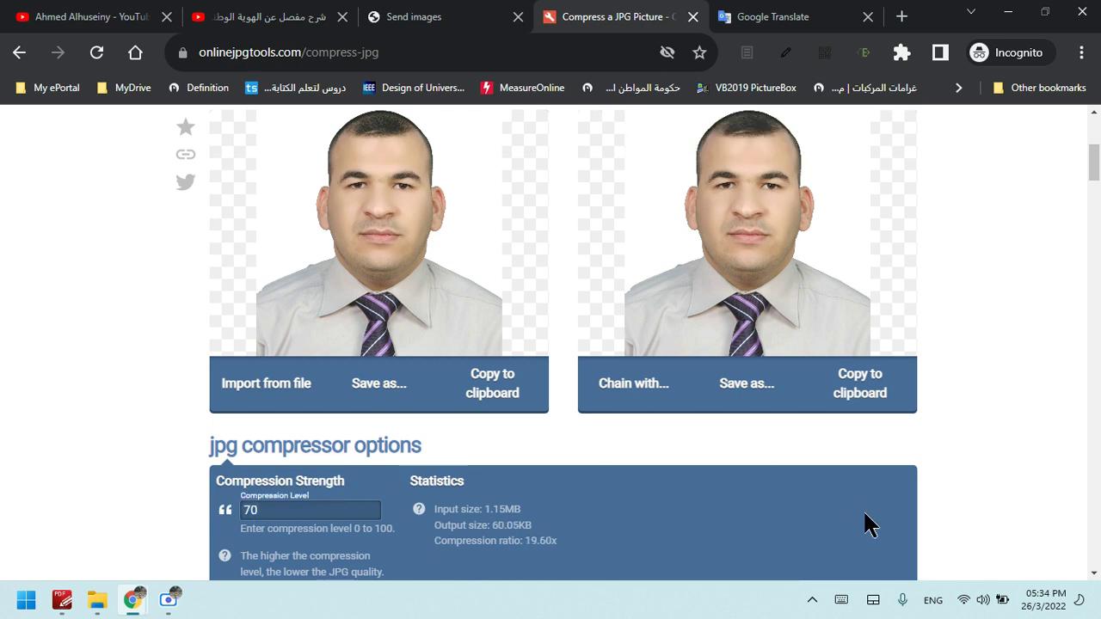
click(501, 540)
click(500, 528)
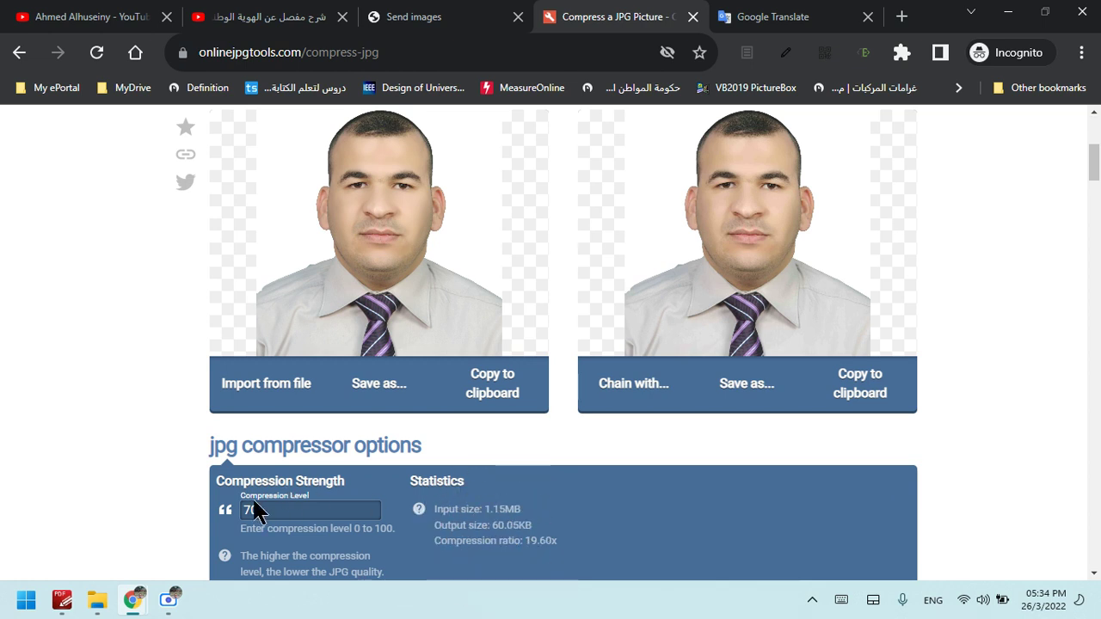
Raise the compression strength to 75
click(294, 512)
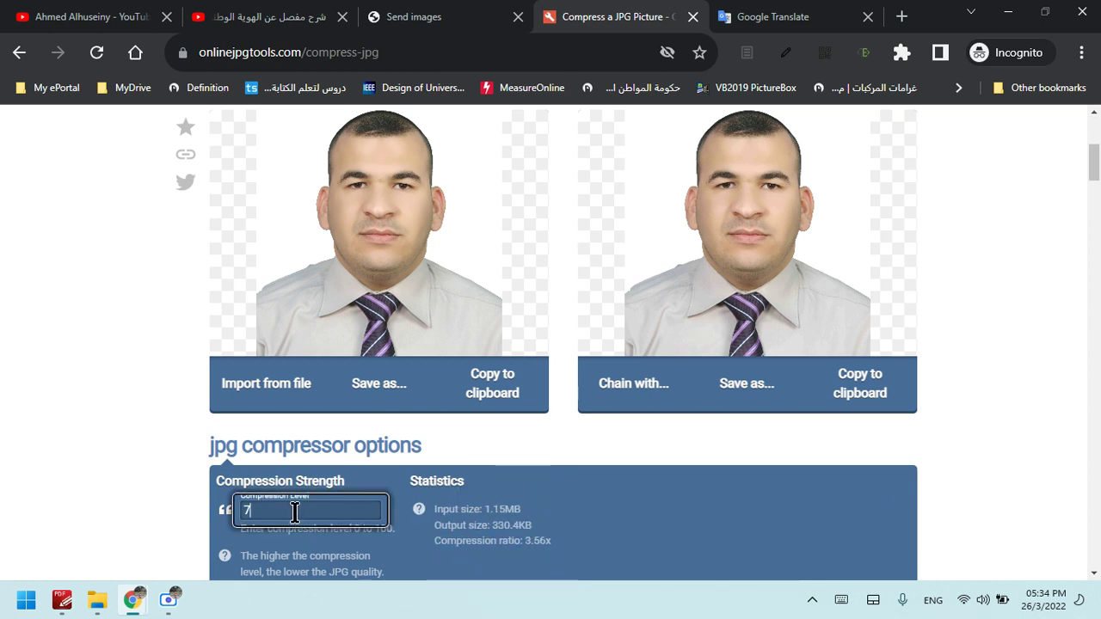
text(5)
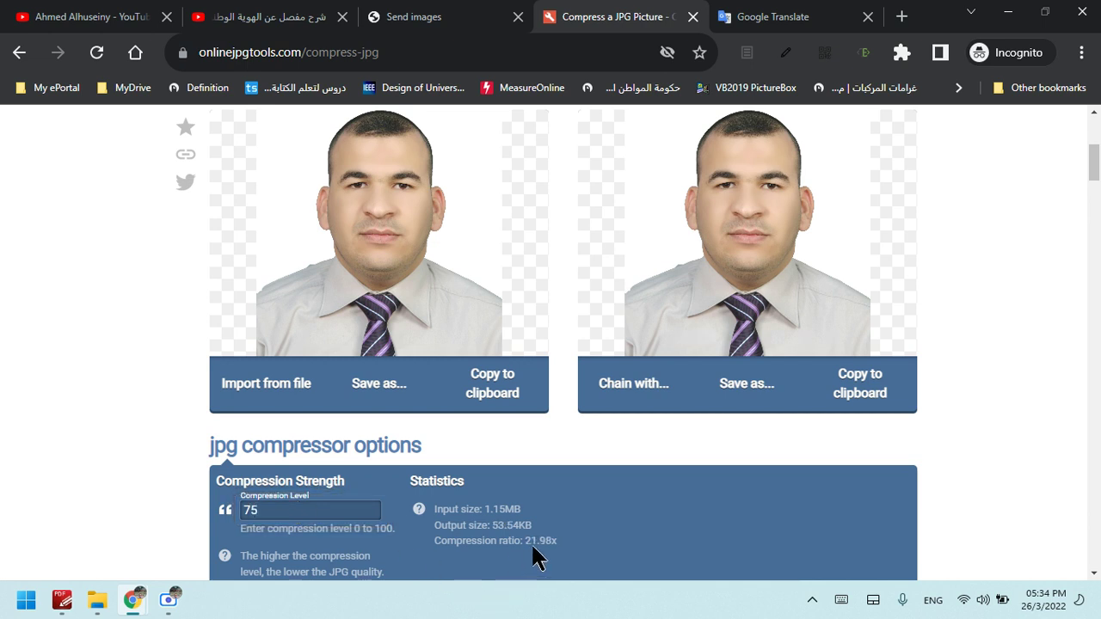
click(502, 534)
click(503, 533)
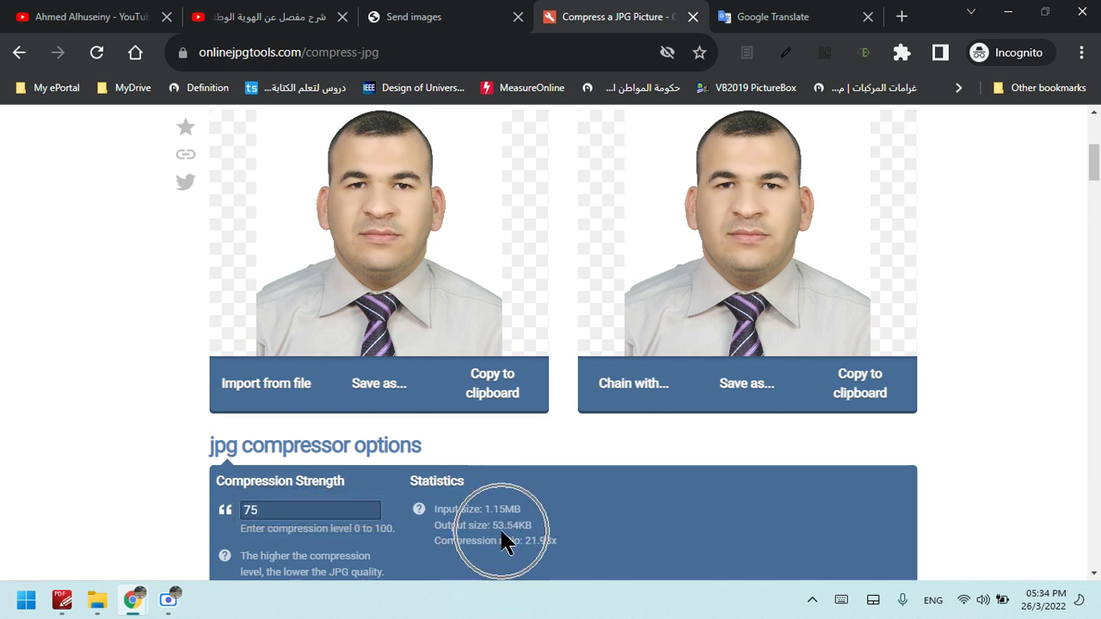
Set compression strength to 80, giving a 46.56 KB output at 25.27x
click(347, 510)
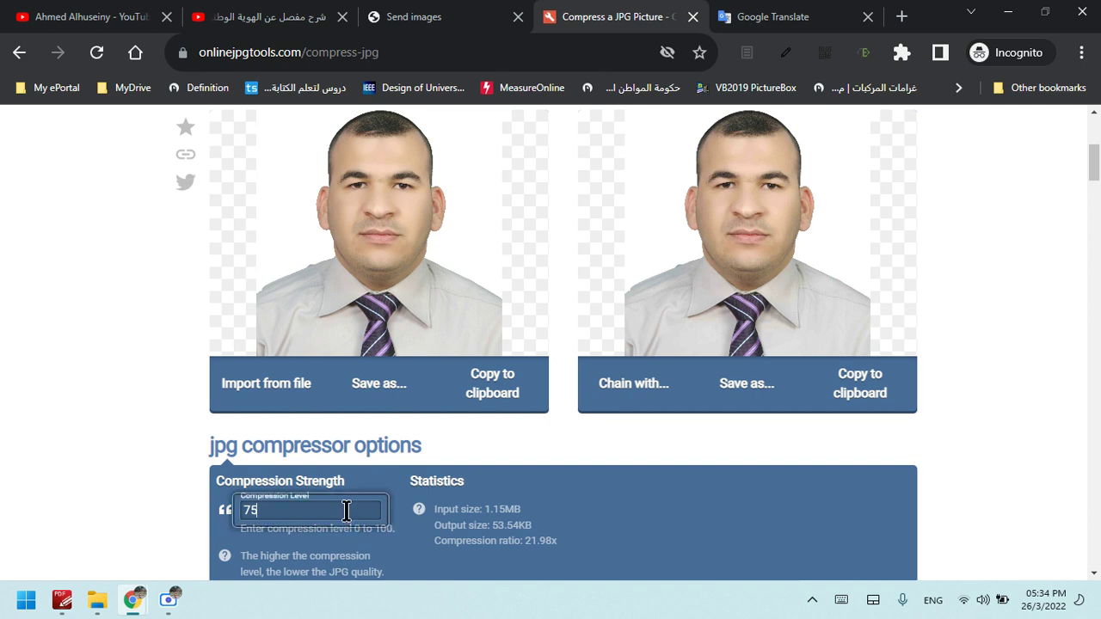
double_click(347, 510)
key(BackSpace)
text(80)
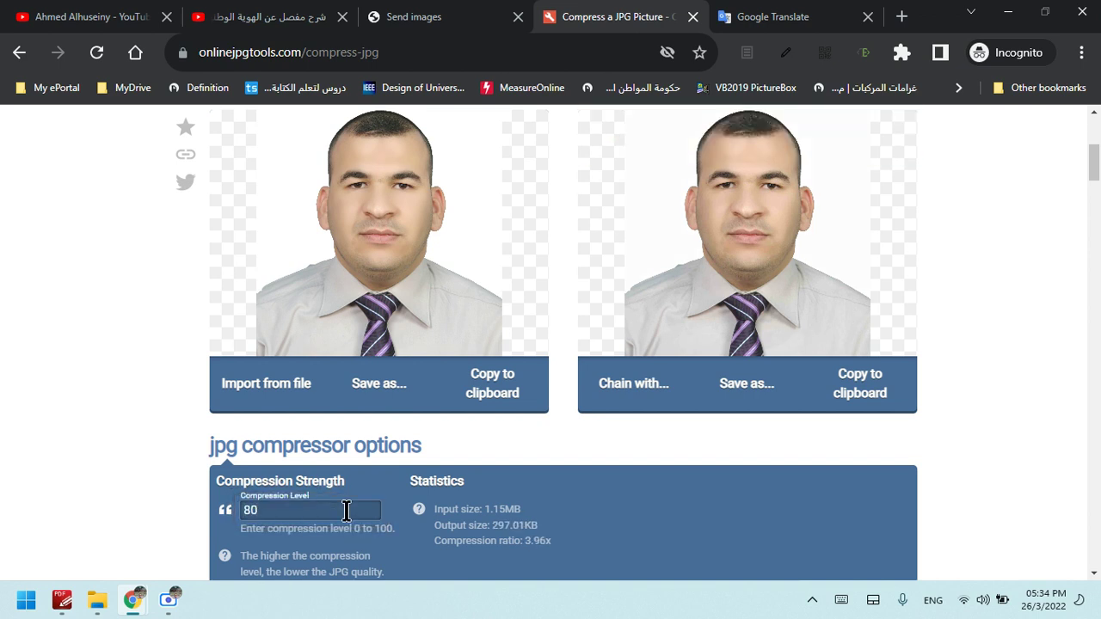
click(255, 520)
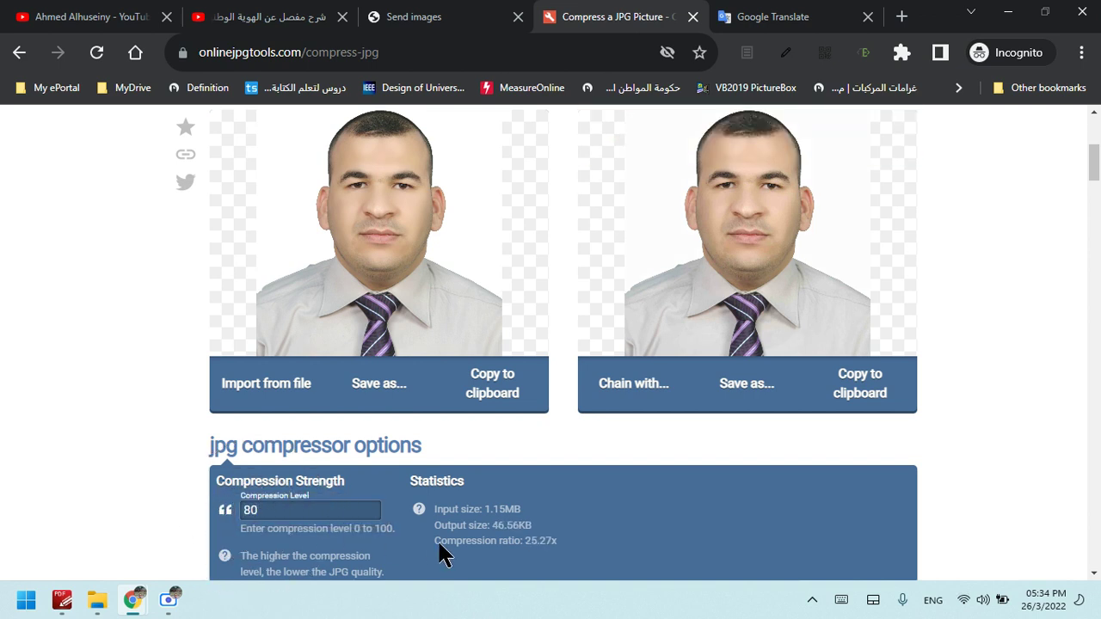
click(503, 544)
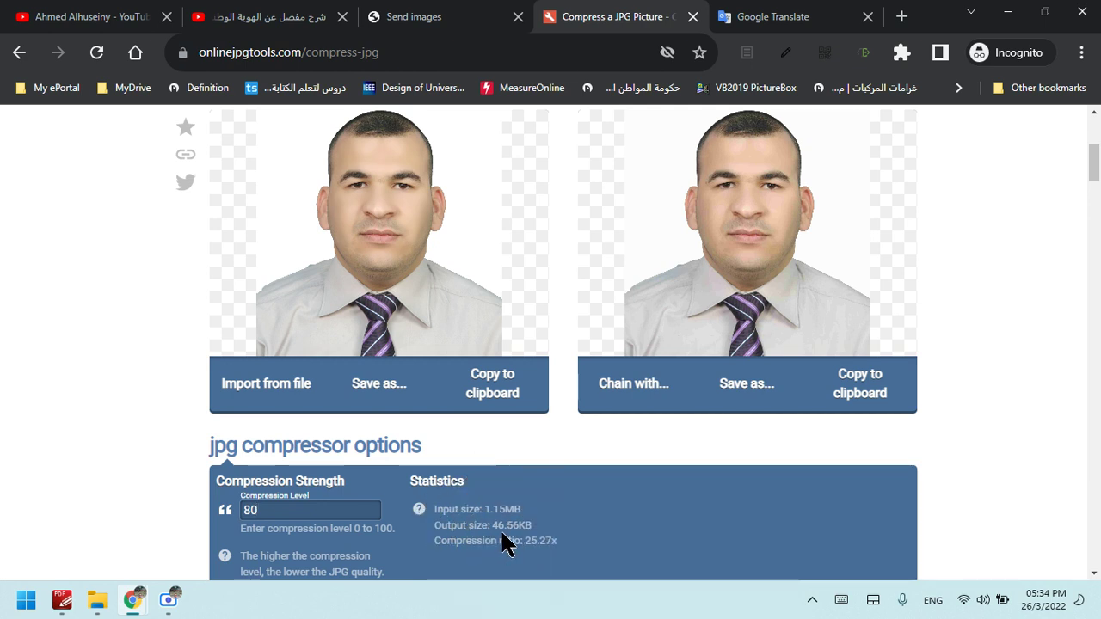
click(502, 532)
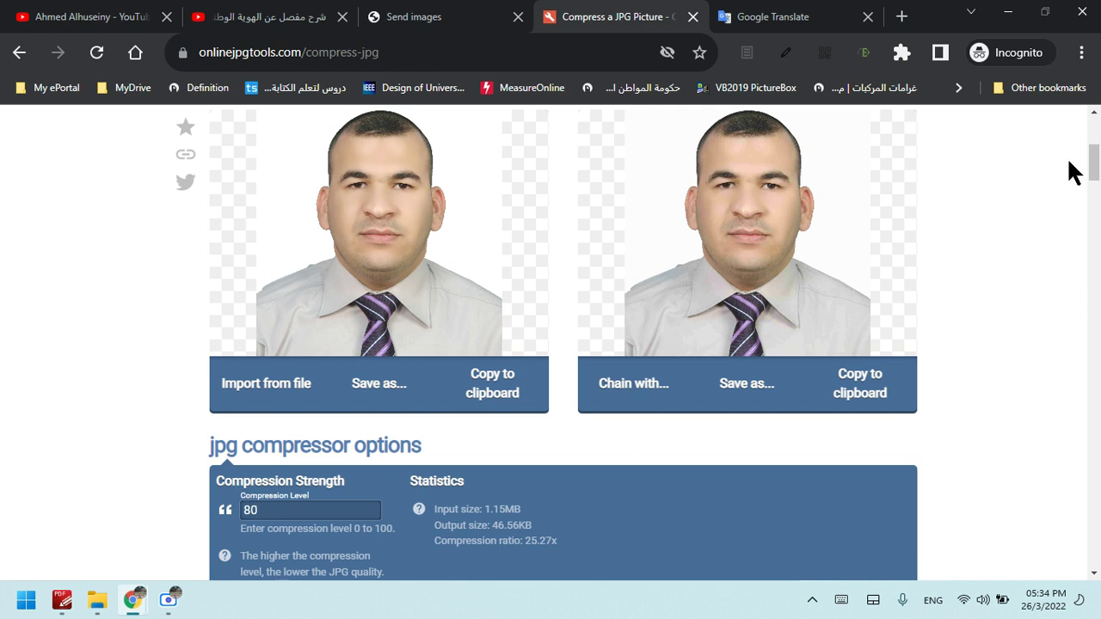
scroll(1095, 163, up, 1)
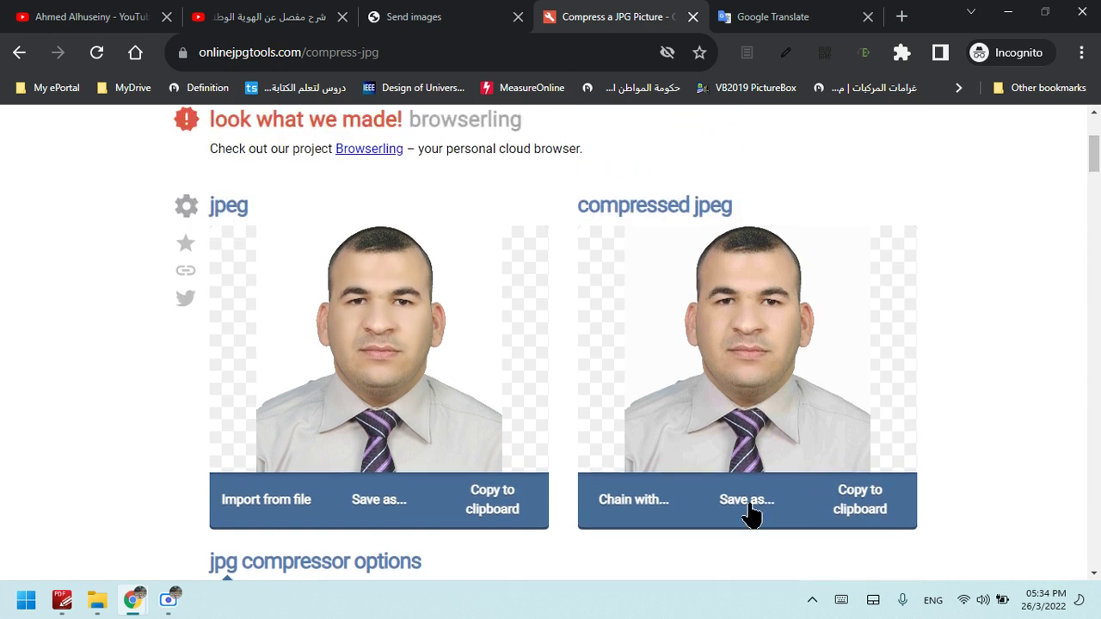
Download the compressed jpeg, choosing the Desktop as the save location
click(750, 511)
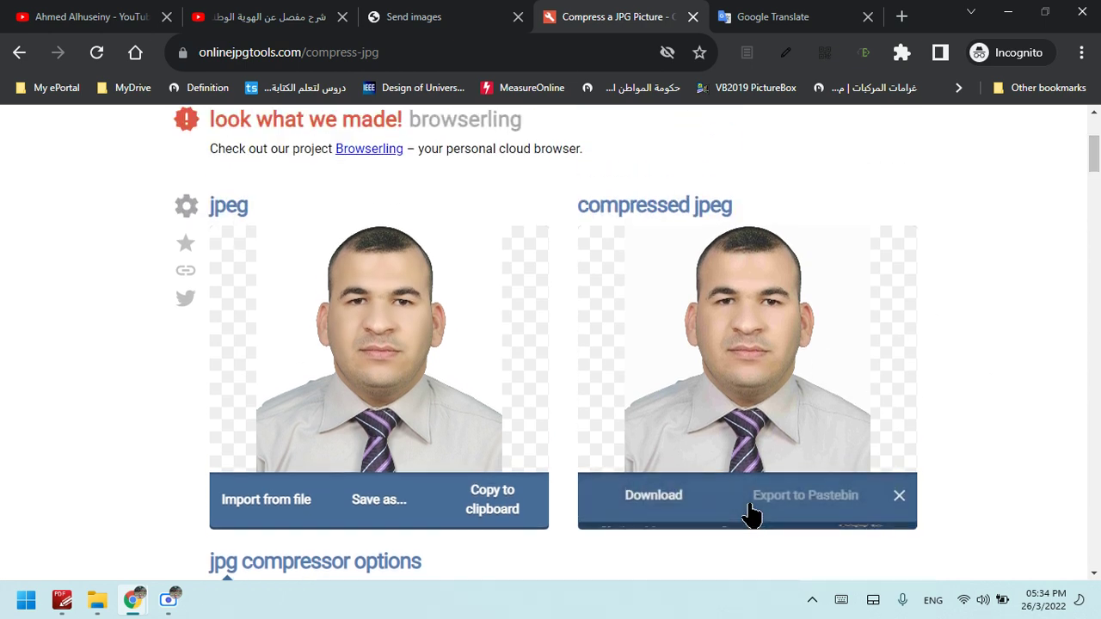
click(671, 509)
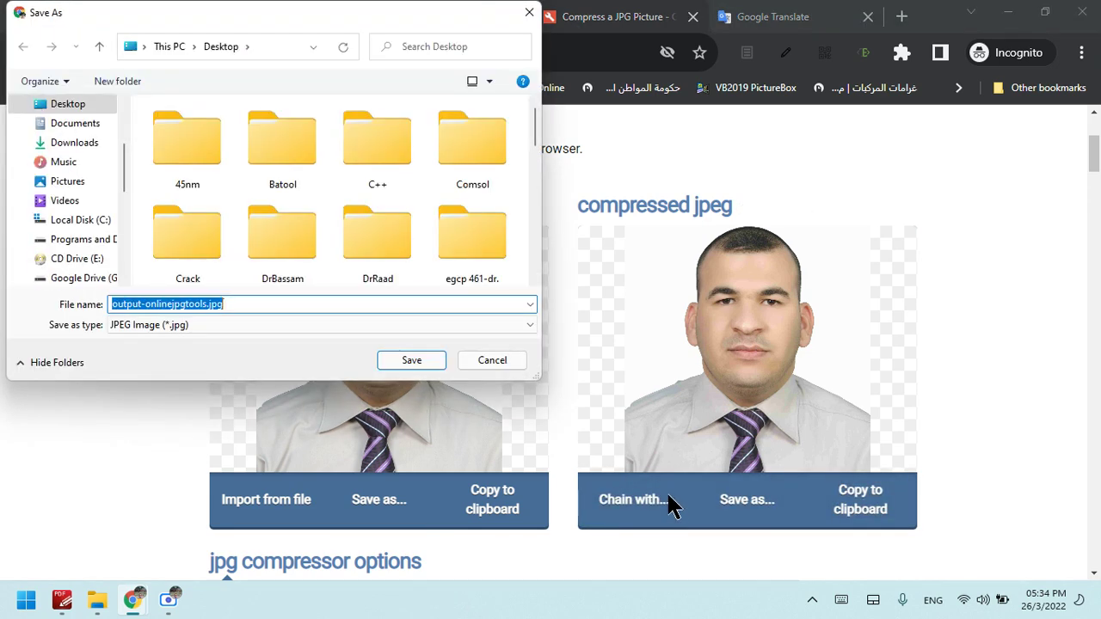
drag(532, 132, 539, 215)
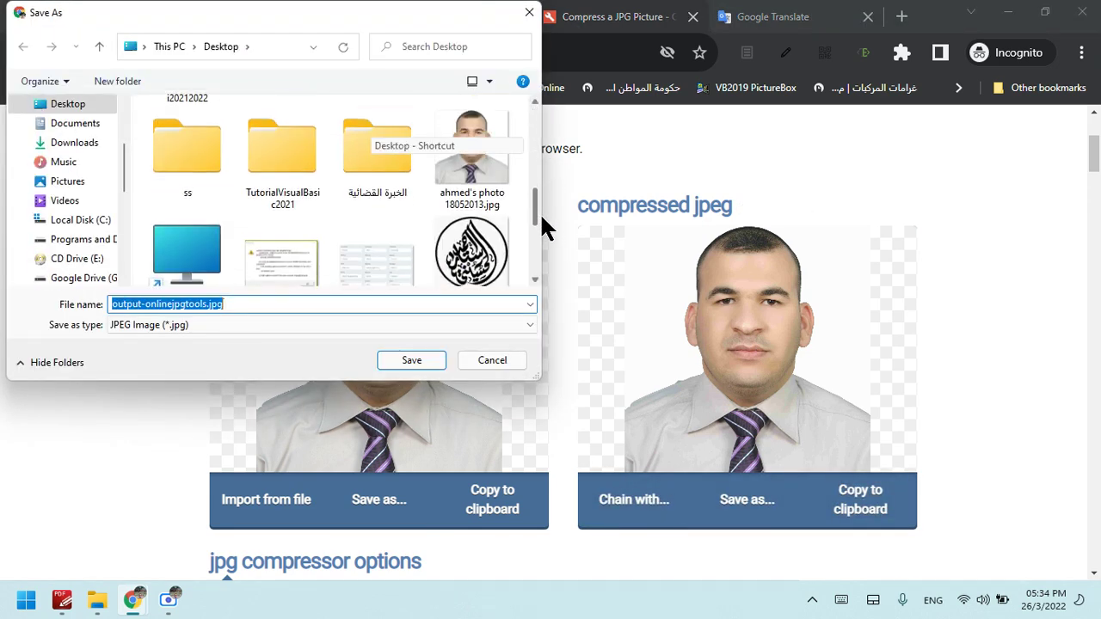
click(77, 108)
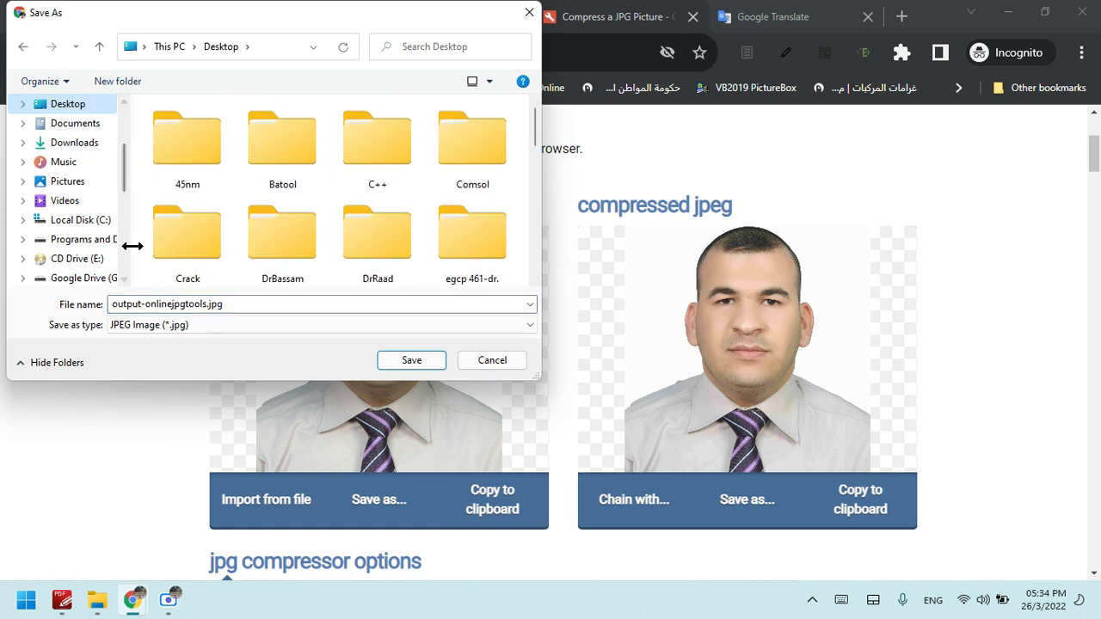
Rename the file from output-onlinejpgtools to the applicant's first name and save it
click(207, 308)
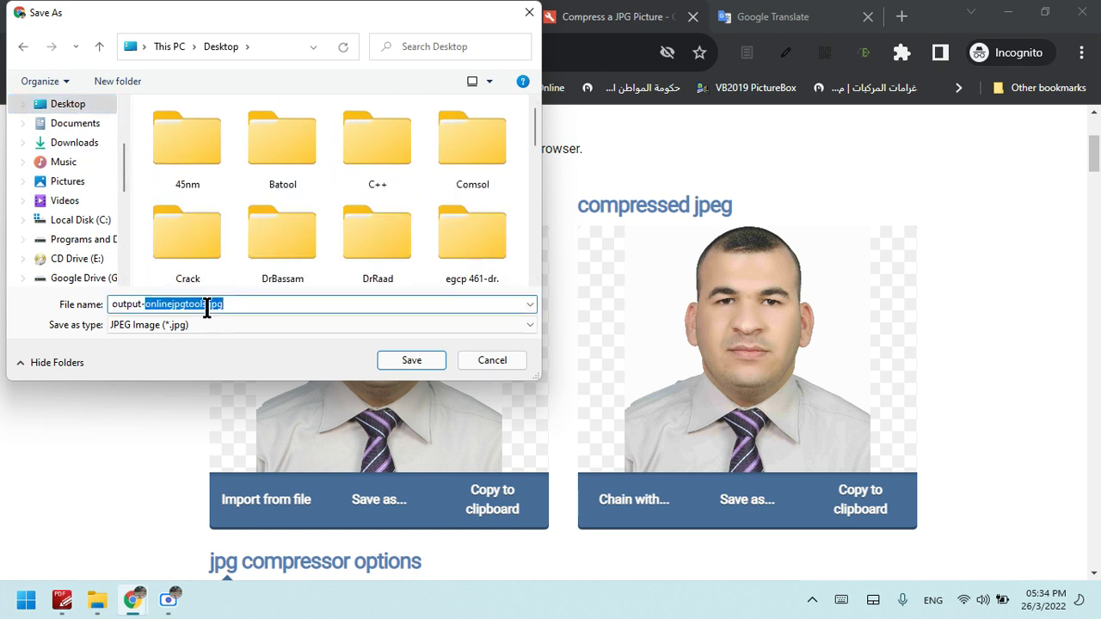
drag(207, 308, 123, 312)
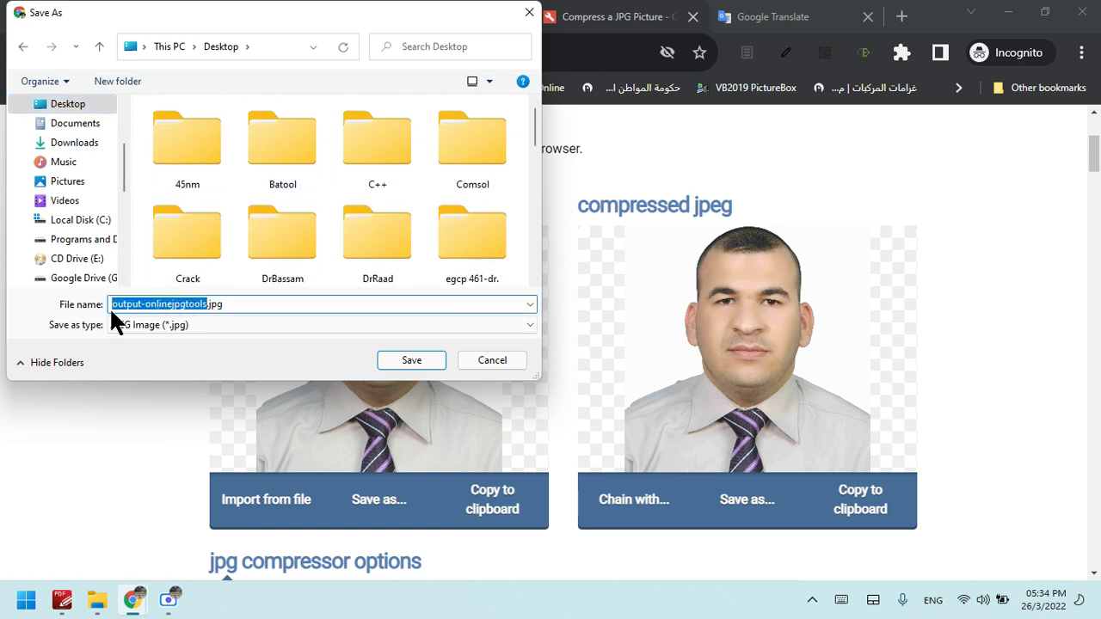
click(223, 312)
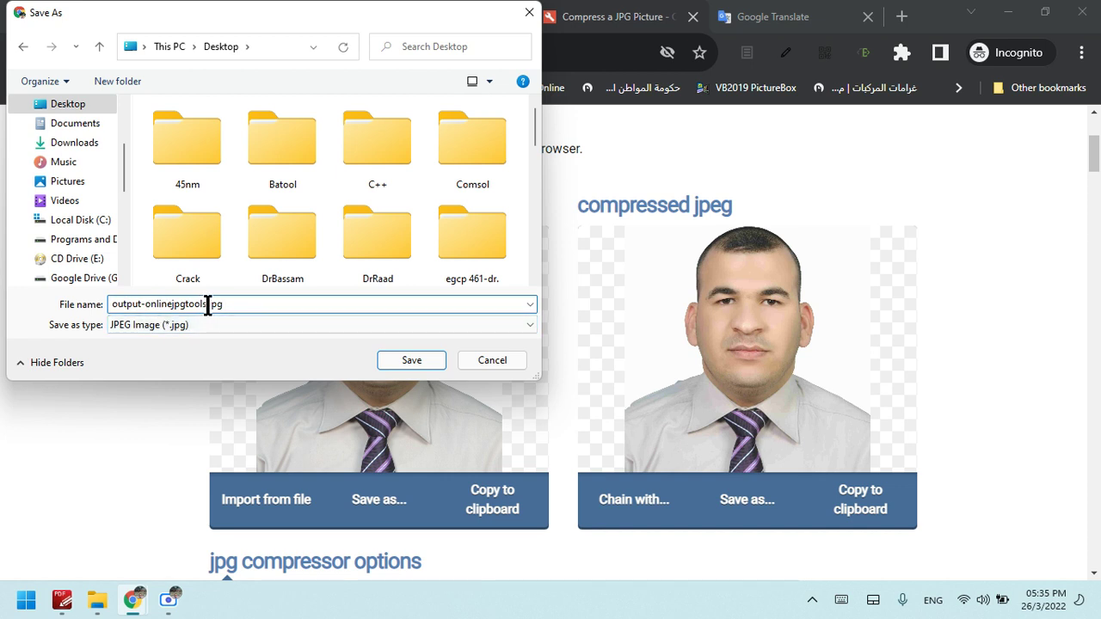
drag(206, 305, 91, 308)
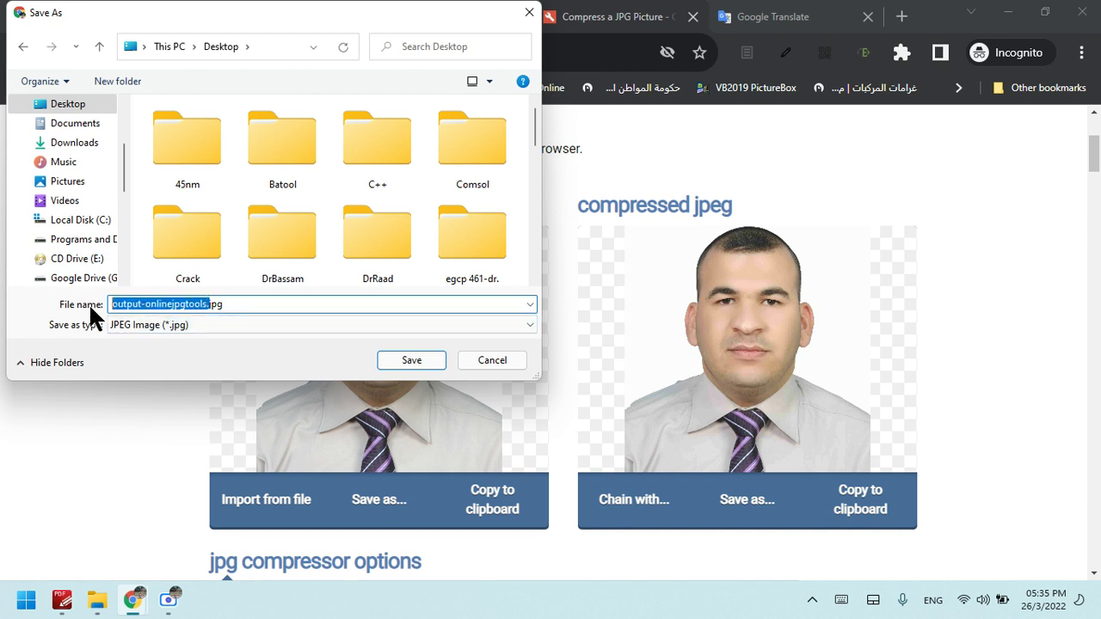
text(ahmed)
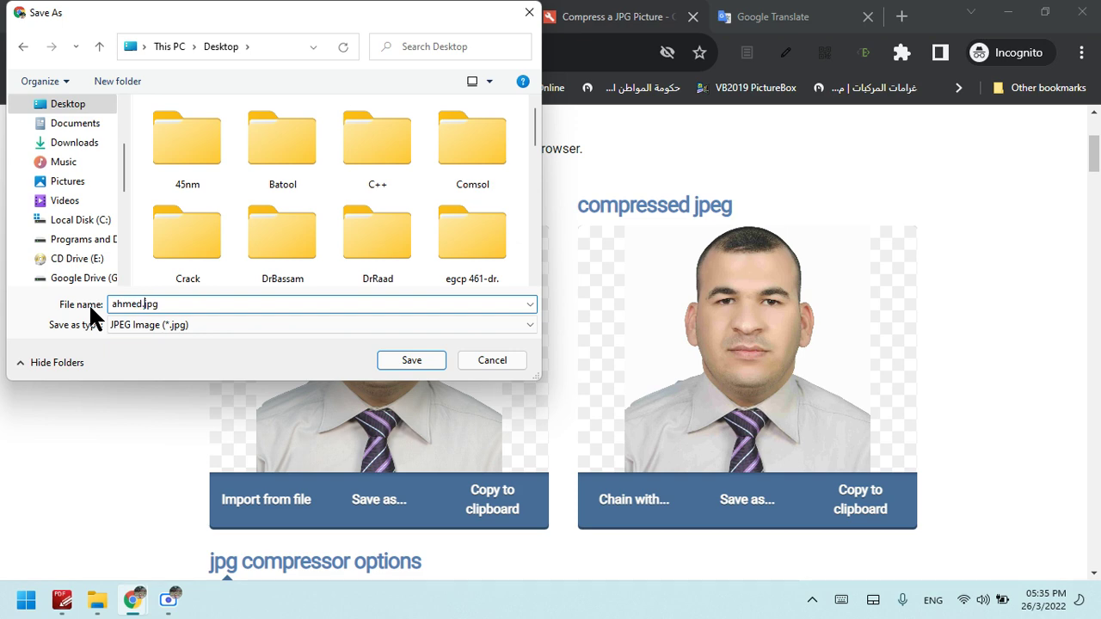
click(431, 358)
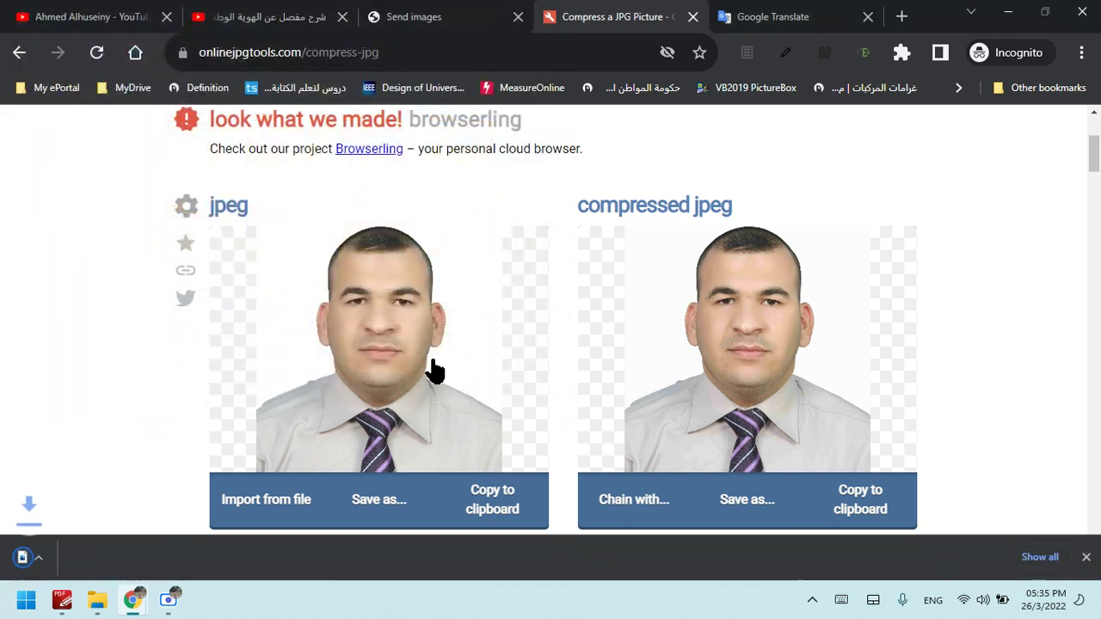
Minimize Chrome and compare the original photo with the downloaded compressed copy on the desktop
mouse_move(132, 600)
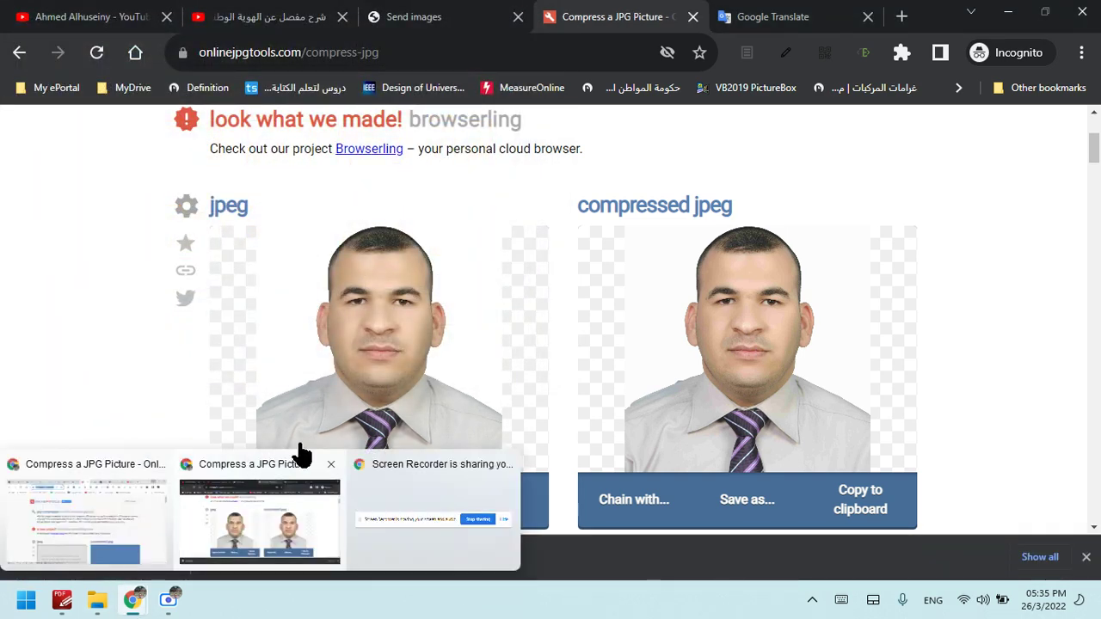
click(258, 516)
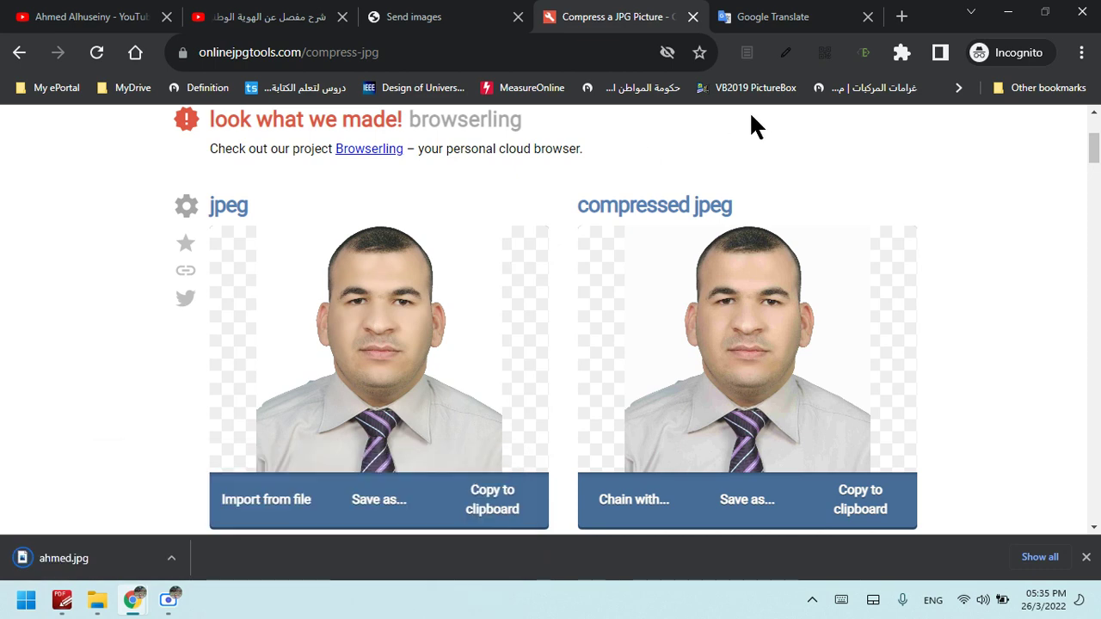
click(1008, 10)
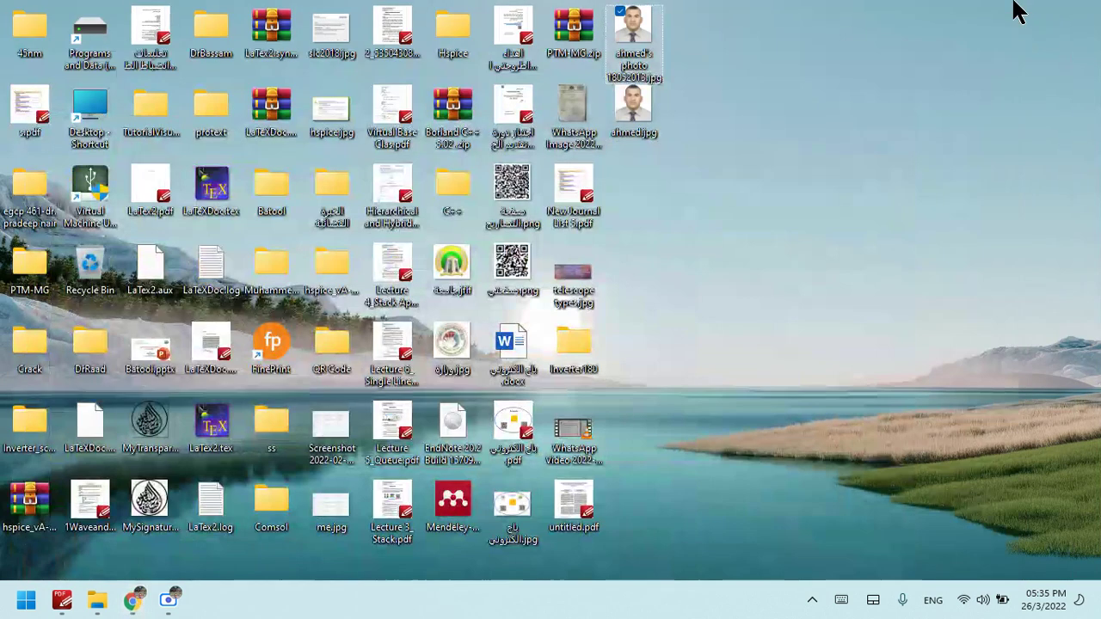
click(649, 49)
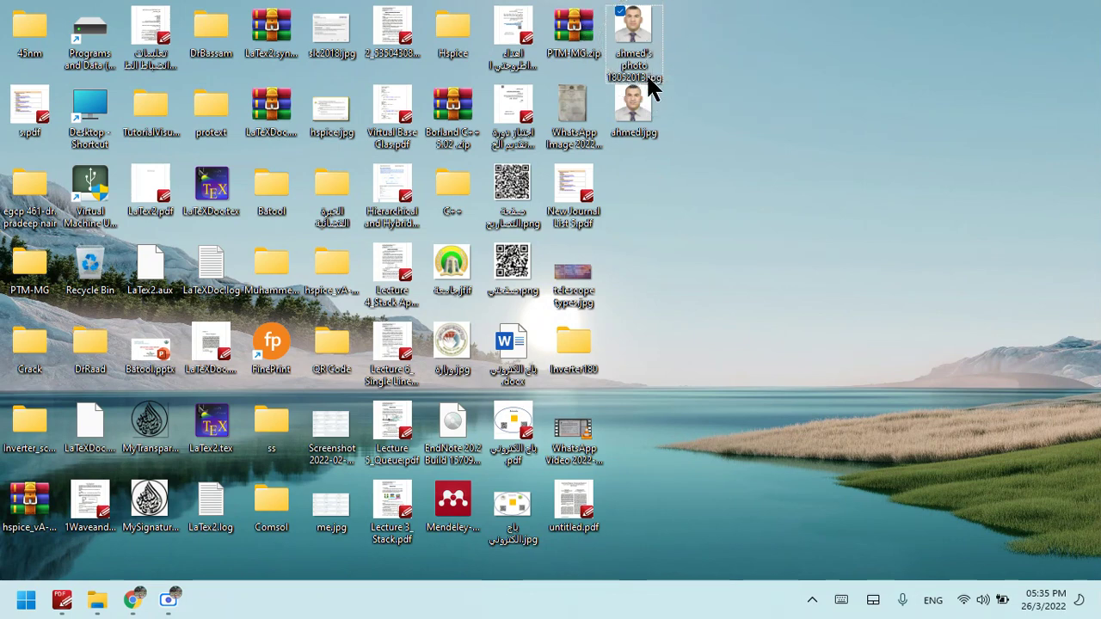
click(652, 108)
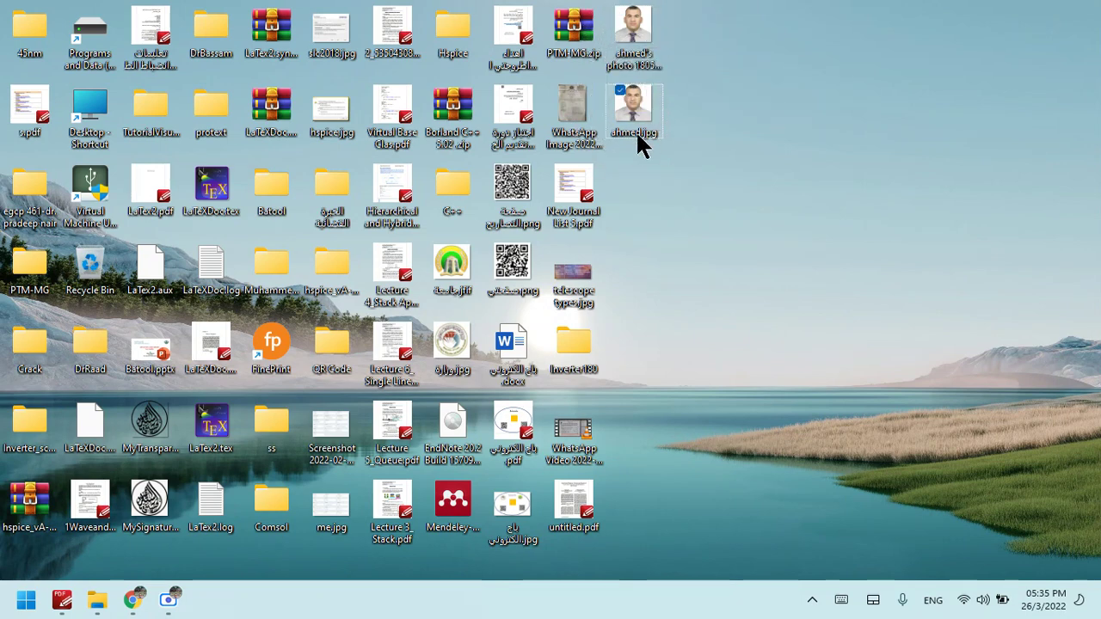
Restore Chrome and switch to the Send images upload tab
mouse_move(131, 600)
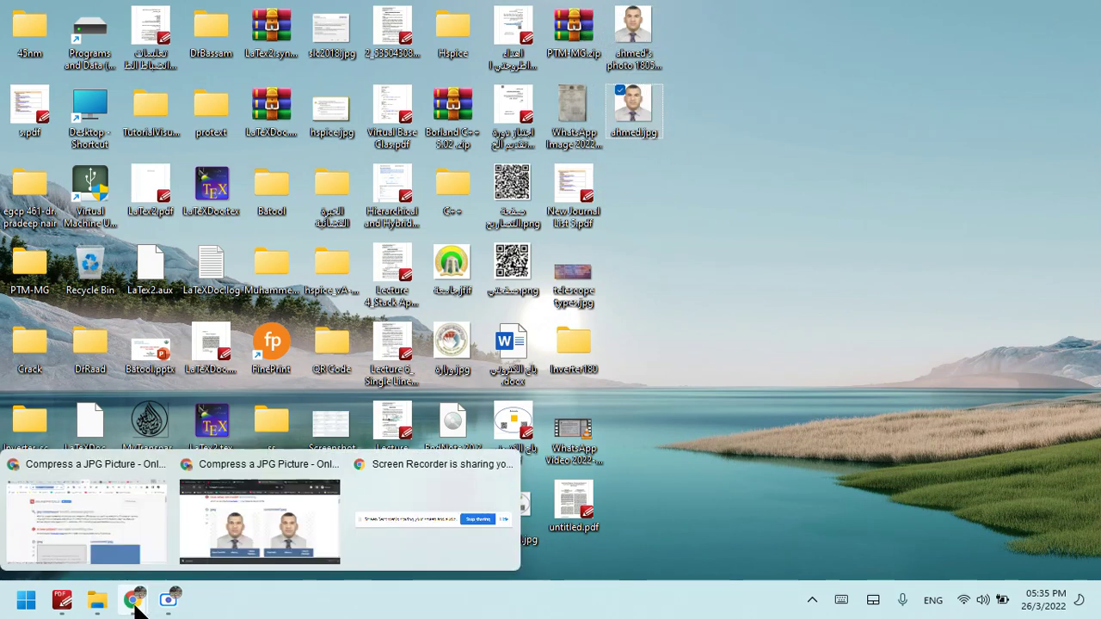
click(340, 451)
click(265, 495)
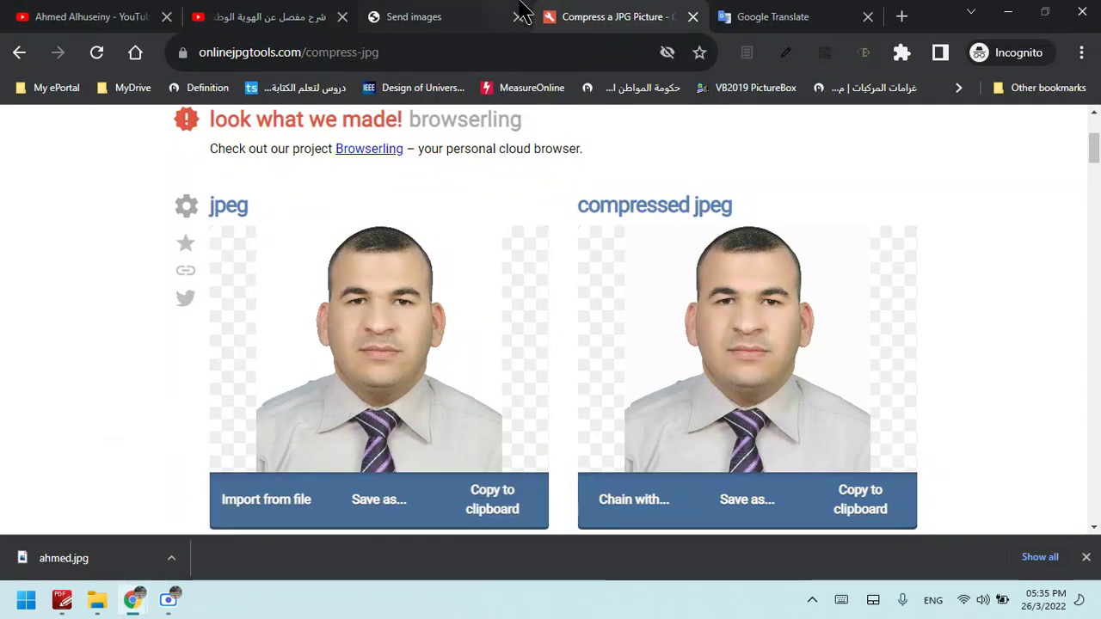
click(474, 12)
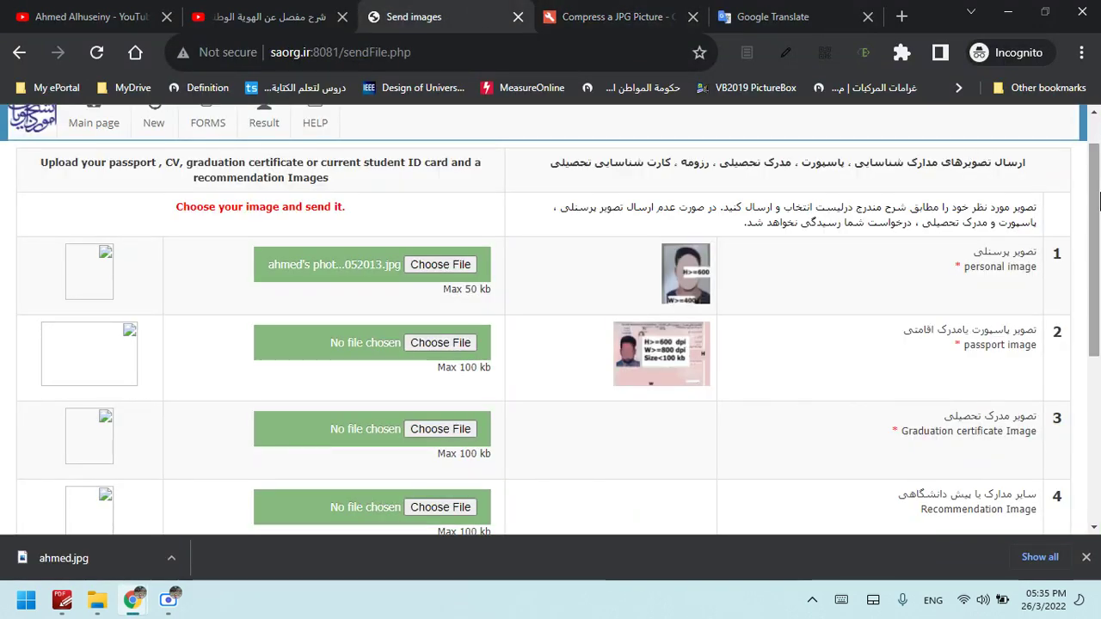
Try attaching the original full-size photo as the personal image, which is rejected as over 50 KB
click(422, 262)
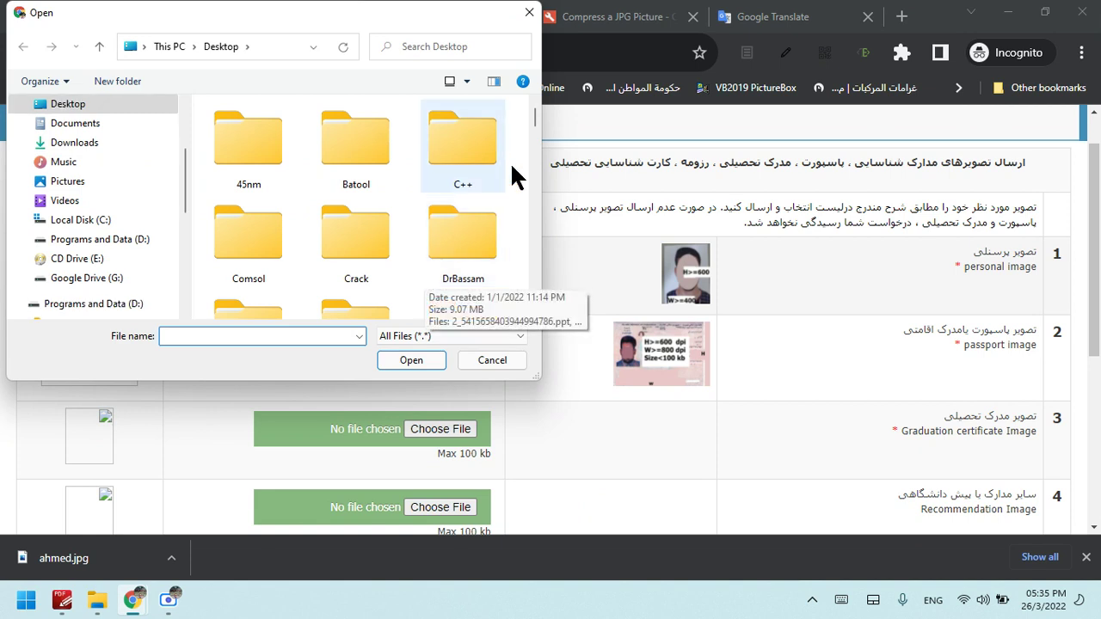
scroll(535, 124, down, 5)
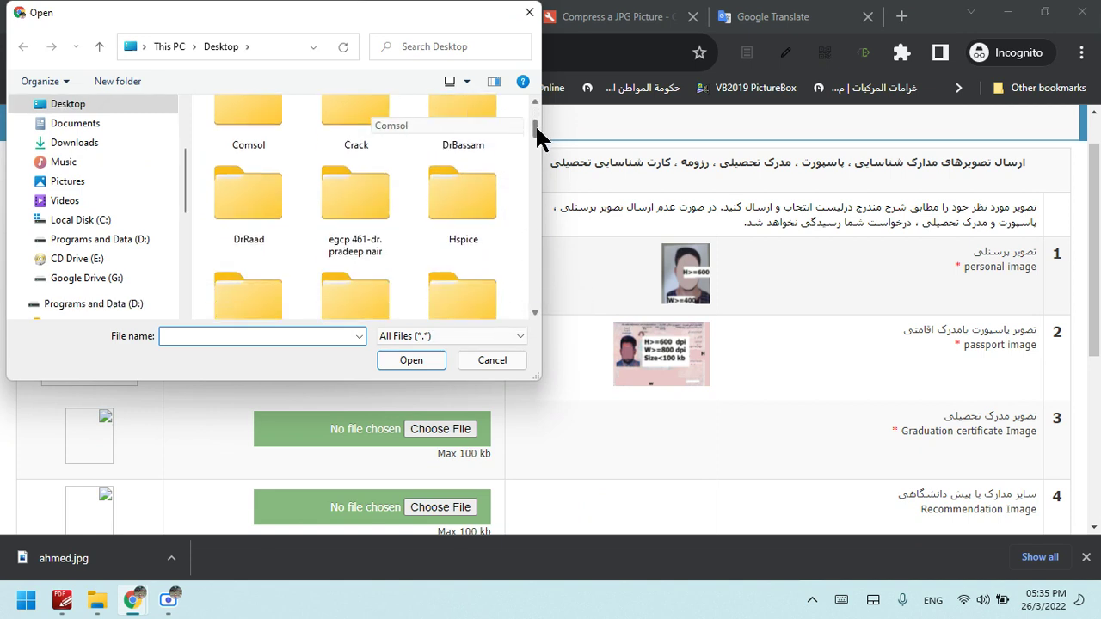
click(529, 12)
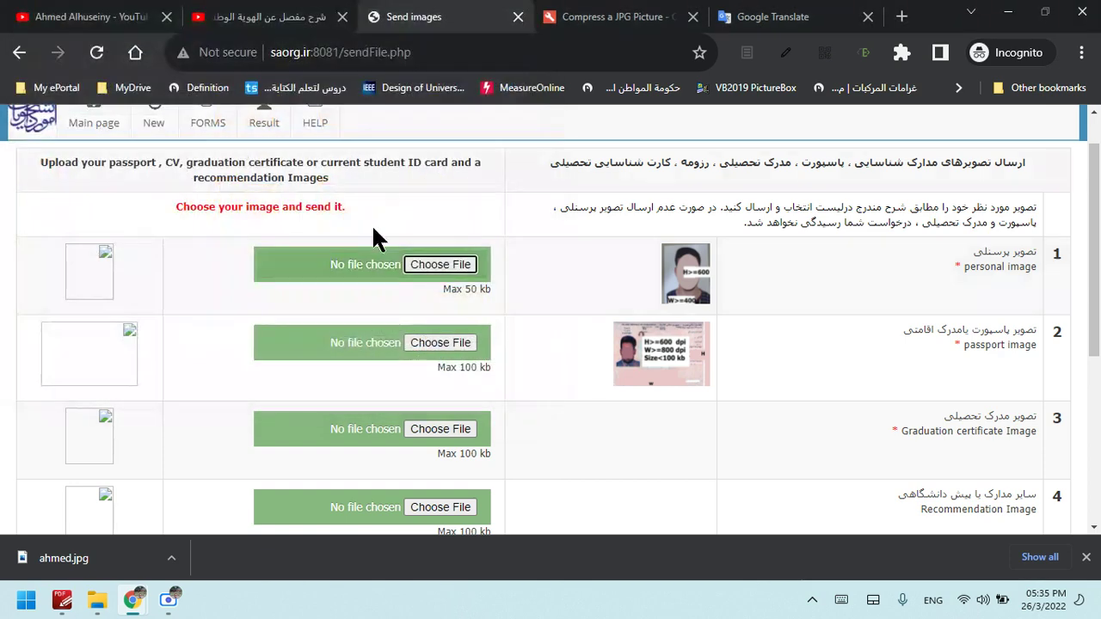
click(445, 263)
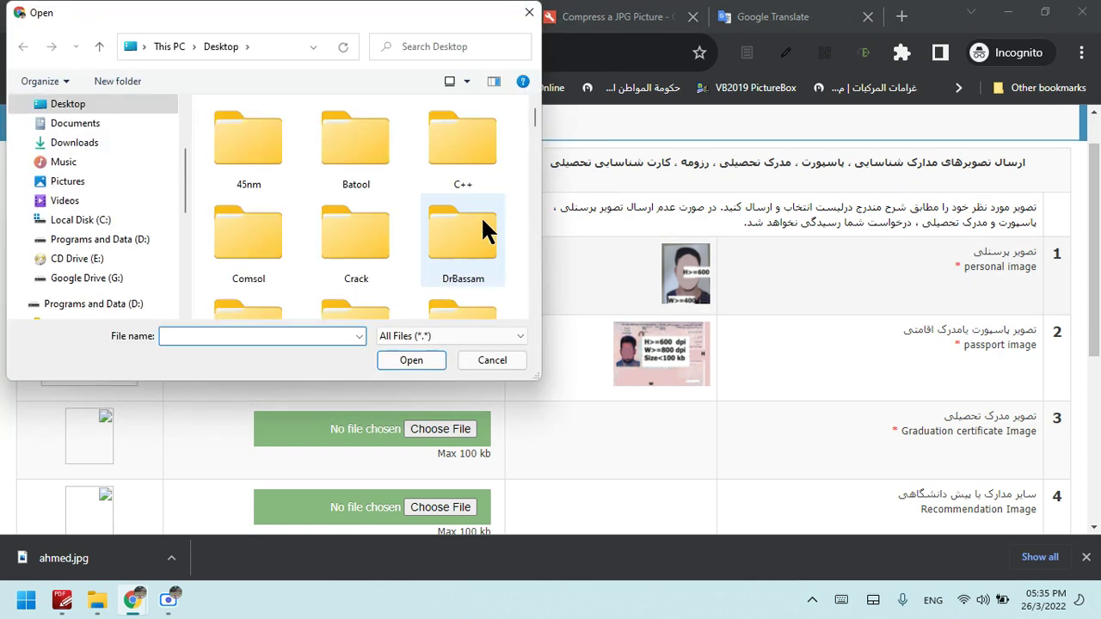
drag(533, 104, 534, 164)
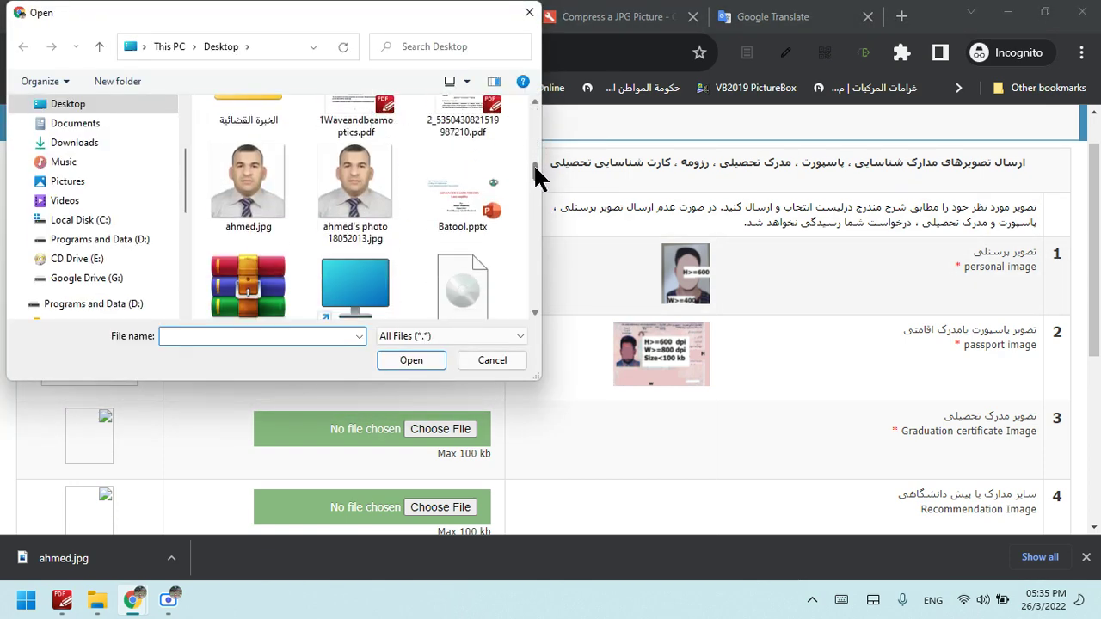
click(366, 143)
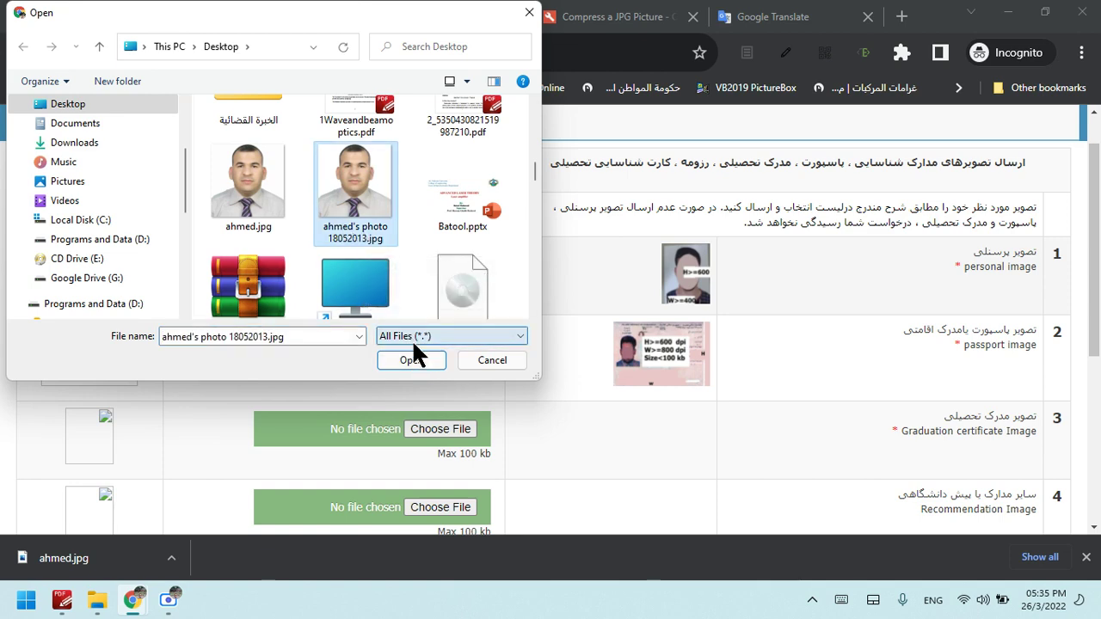
click(411, 359)
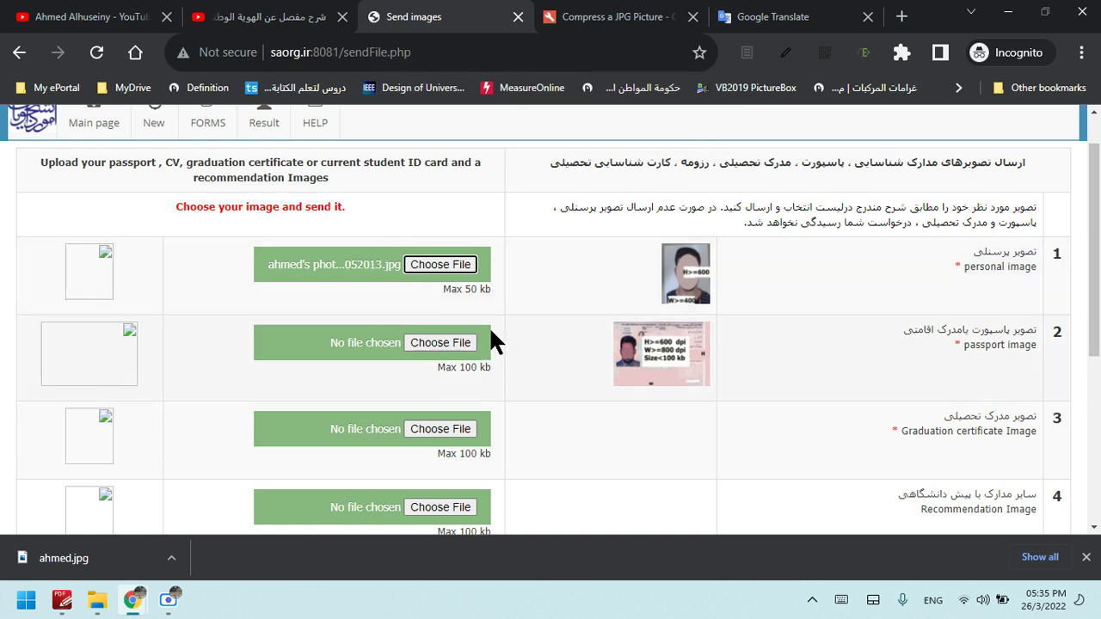
Attach the compressed ahmed.jpg as the personal image instead
click(451, 264)
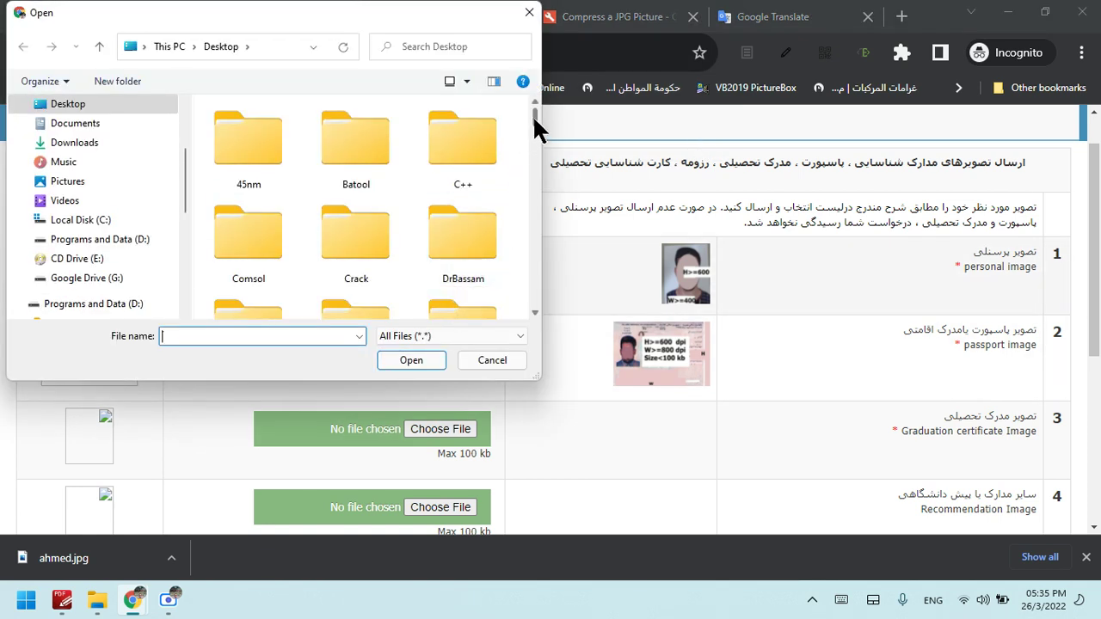
drag(532, 115, 535, 164)
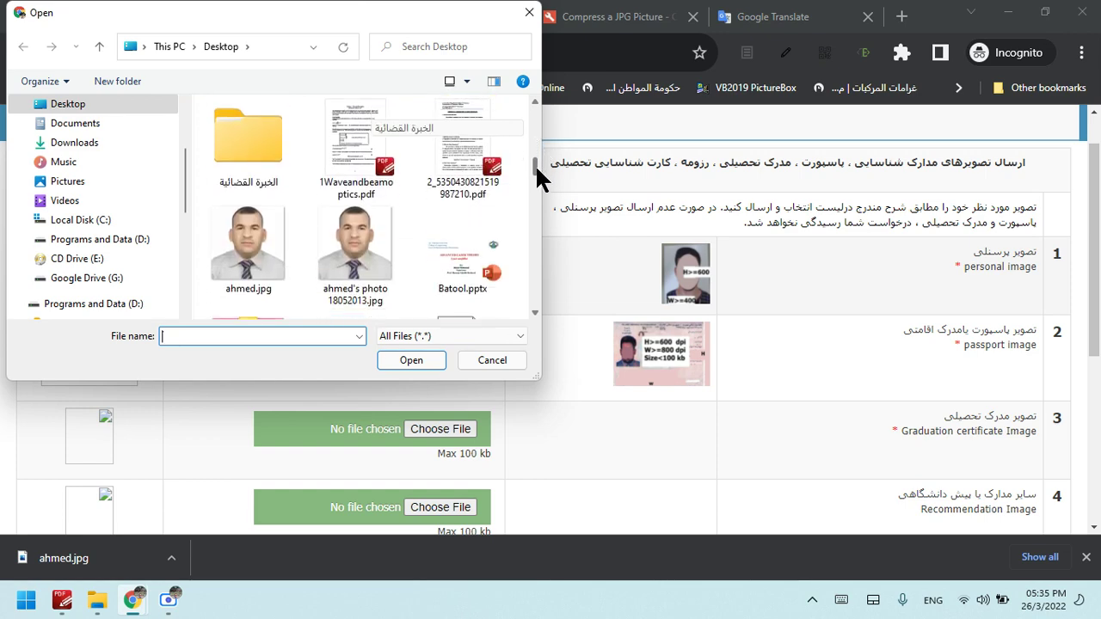
click(244, 283)
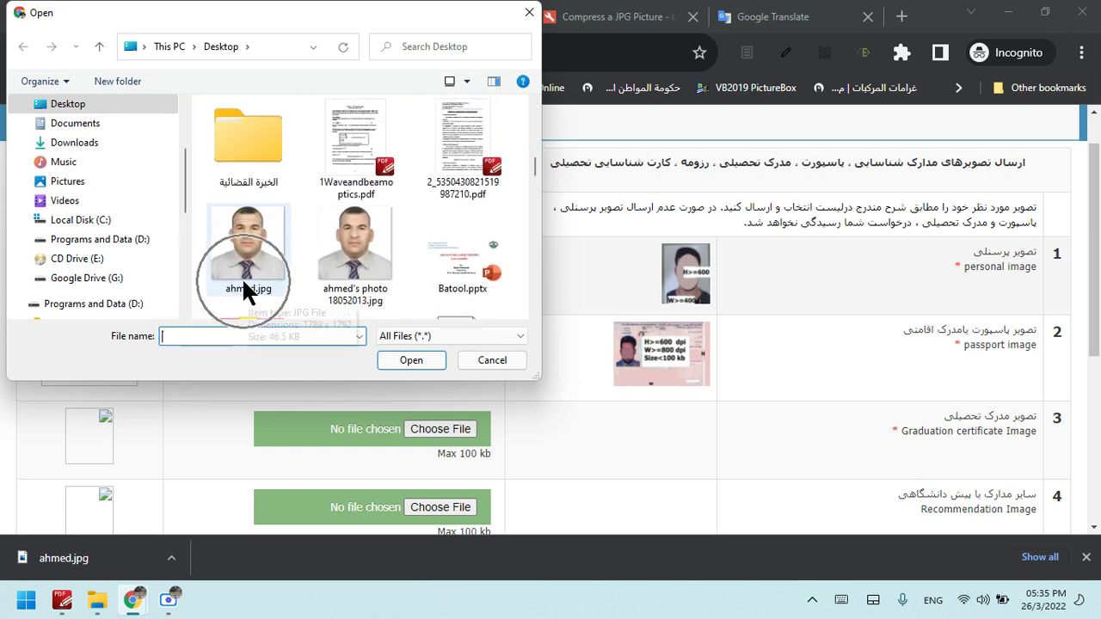
click(413, 360)
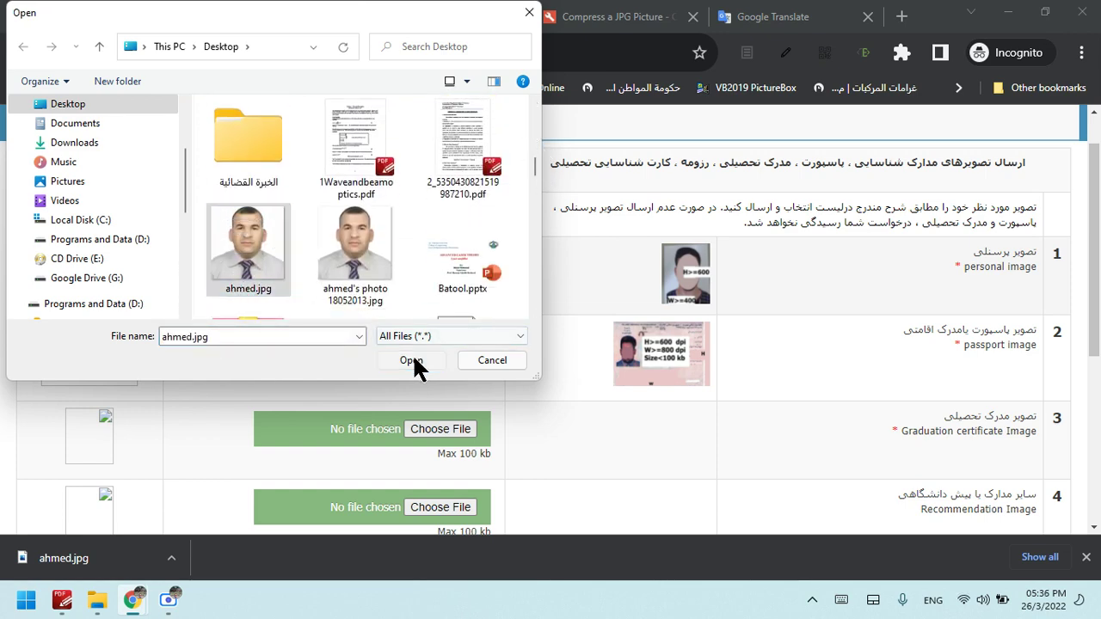
click(102, 273)
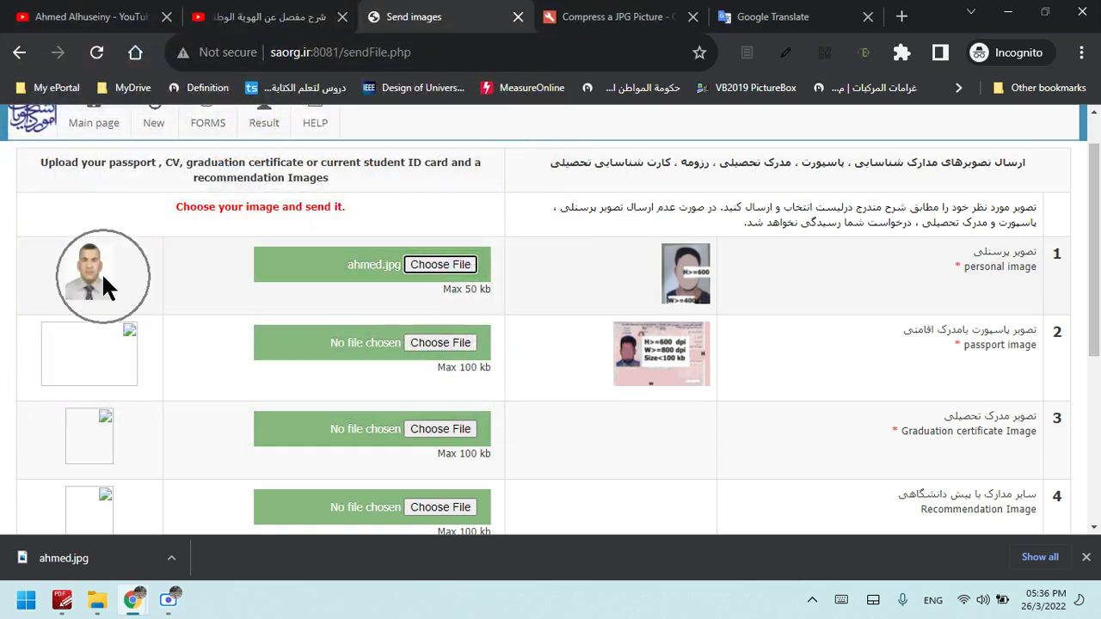
Scroll down the upload form to the Accept button, leaving the passport and document rows empty
click(91, 280)
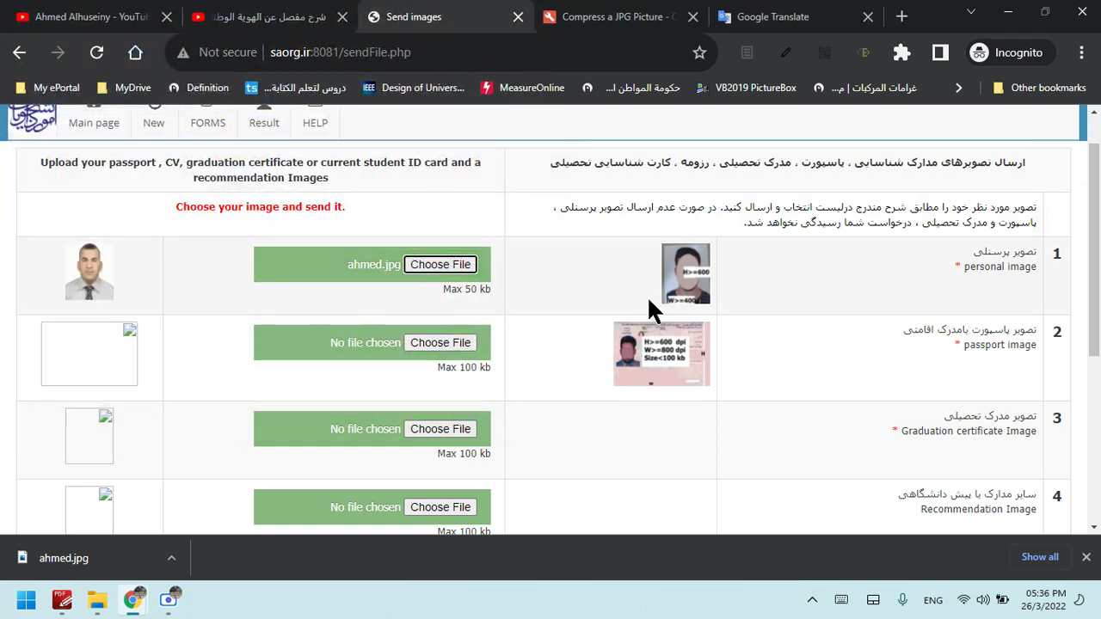
scroll(1010, 343, down, 1)
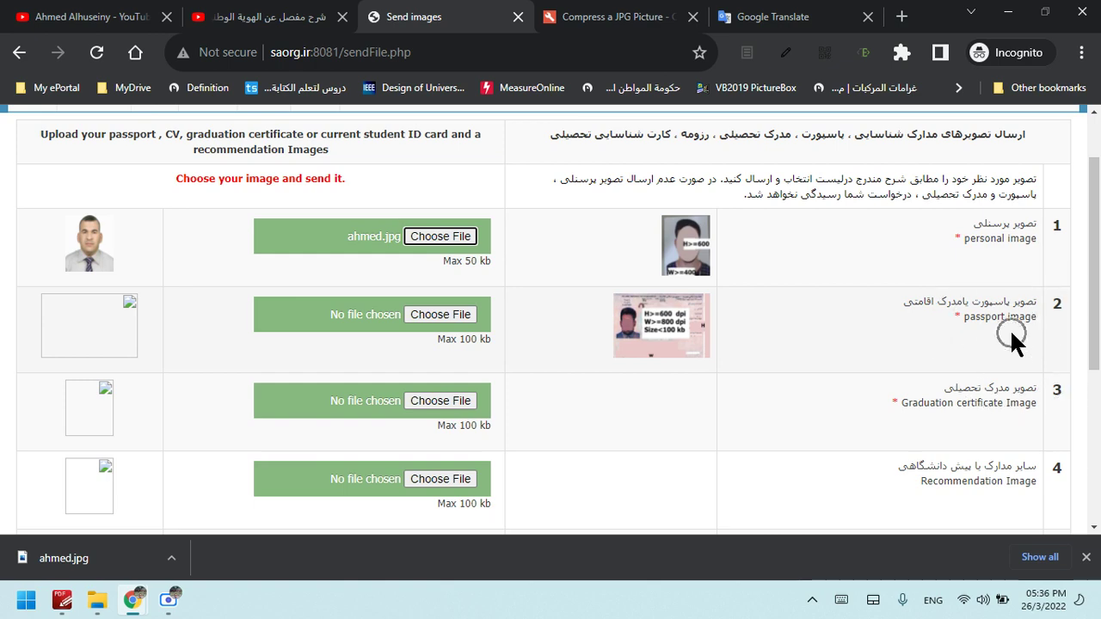
scroll(1012, 336, down, 1)
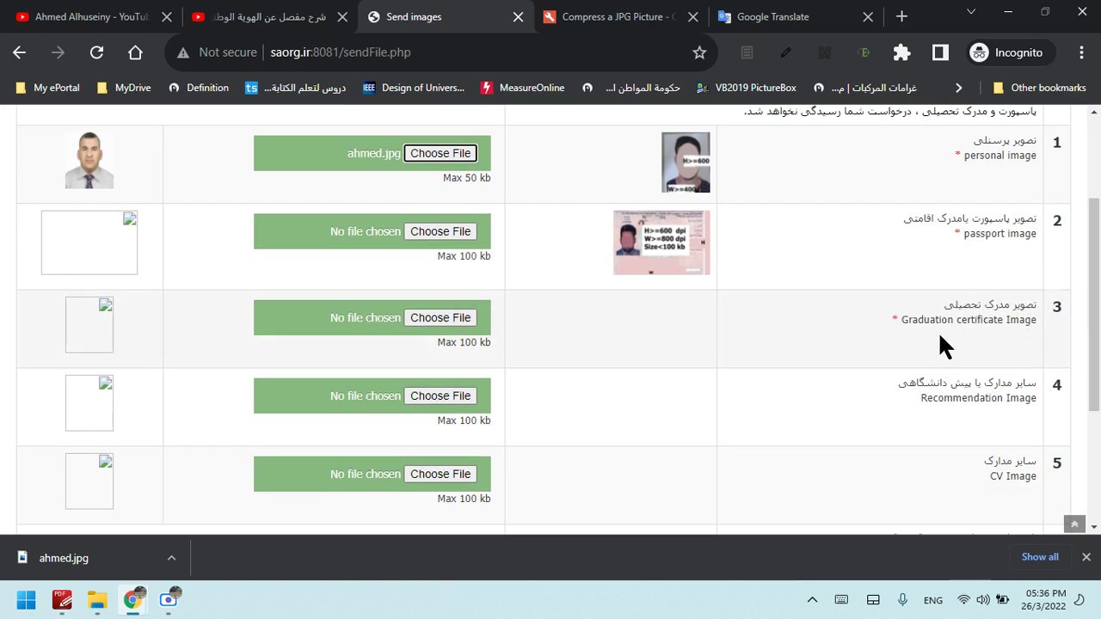
scroll(1099, 321, down, 1)
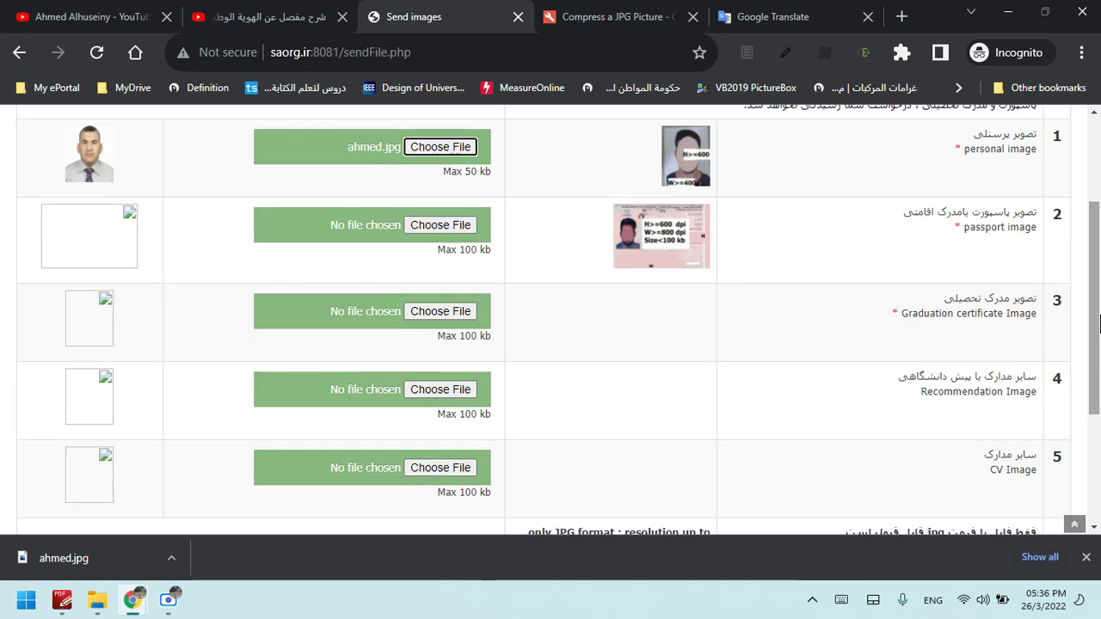
mouse_move(1099, 323)
mouse_down()
mouse_move(1100, 366)
mouse_move(1099, 336)
mouse_up()
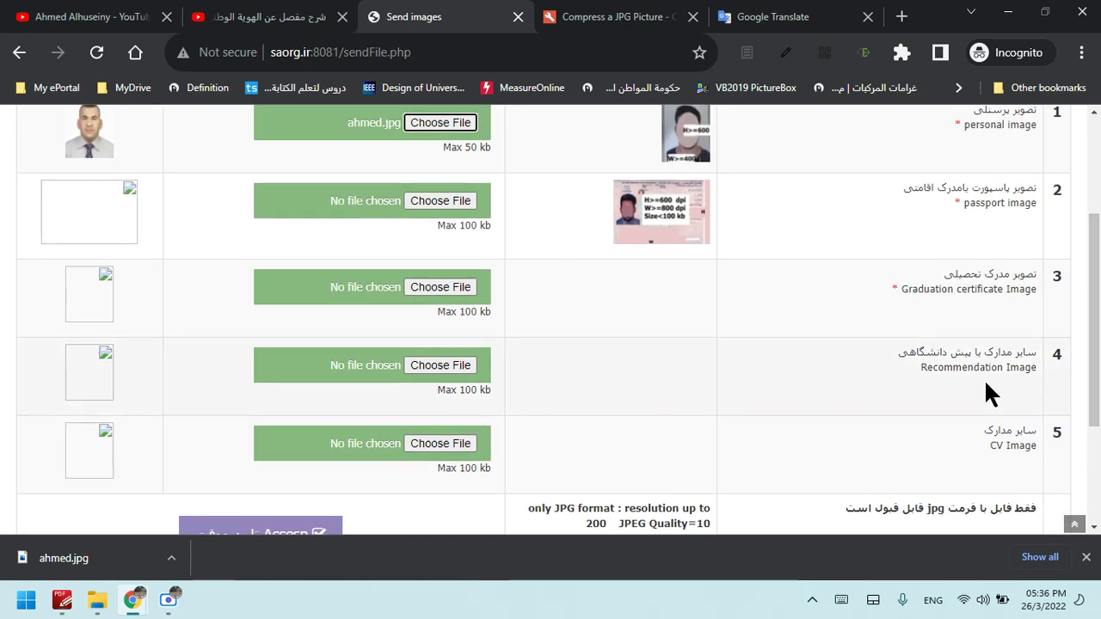
click(1026, 374)
click(988, 372)
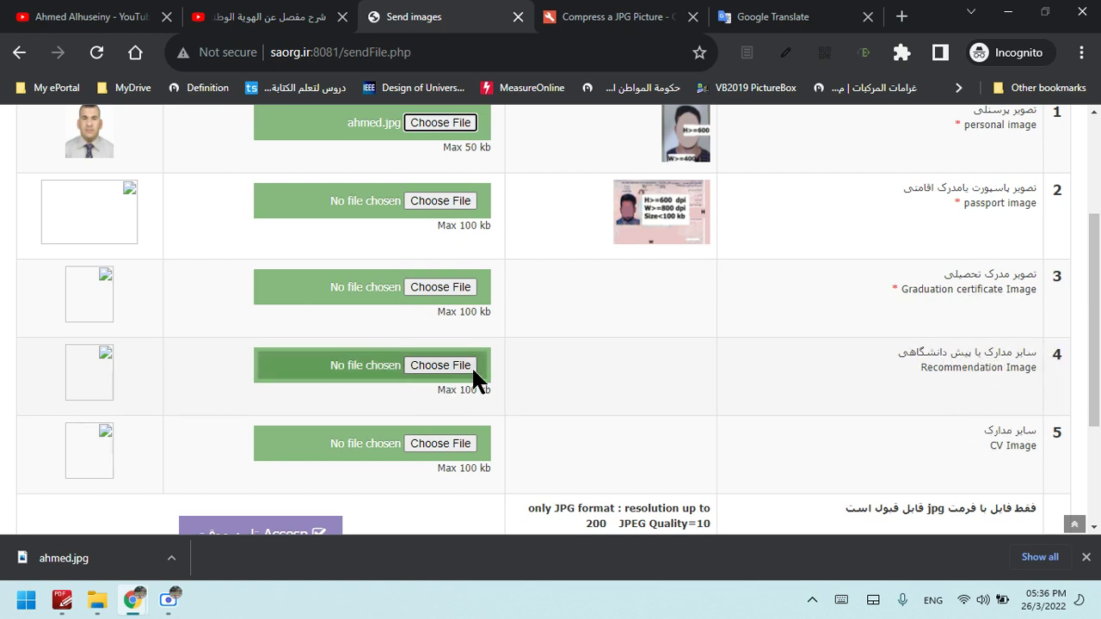
scroll(1061, 351, down, 2)
click(998, 351)
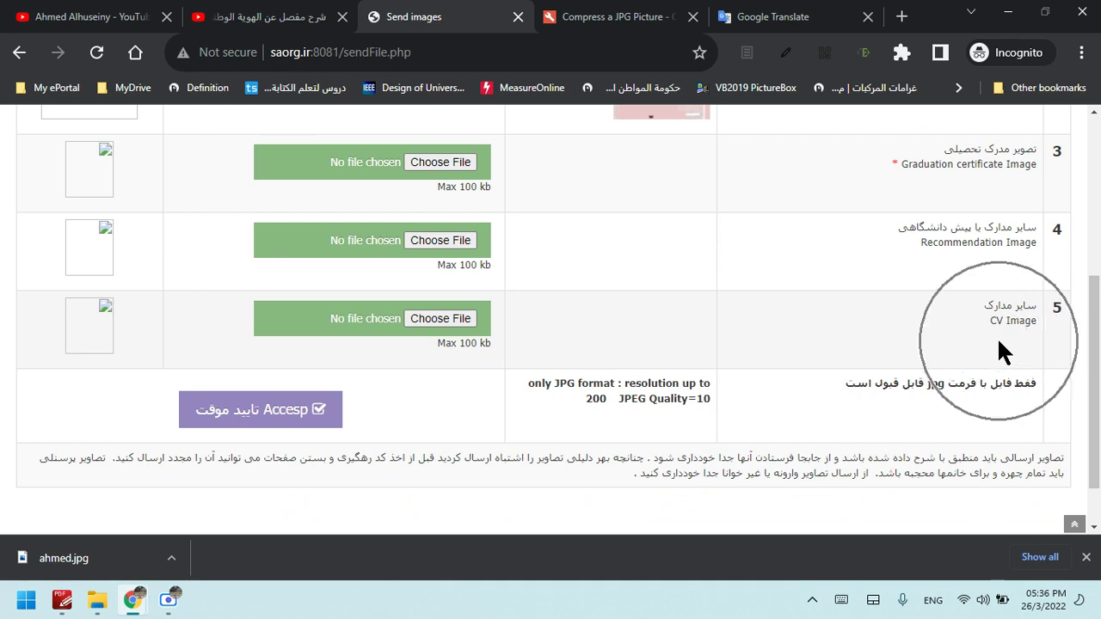
scroll(524, 325, up, 3)
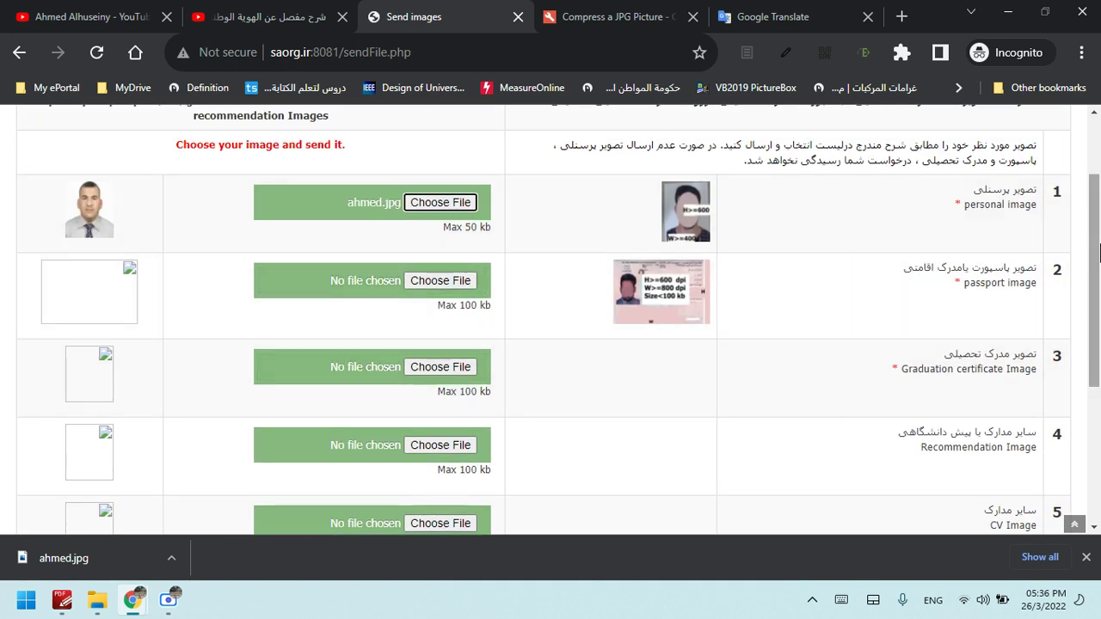
scroll(861, 258, down, 1)
click(957, 254)
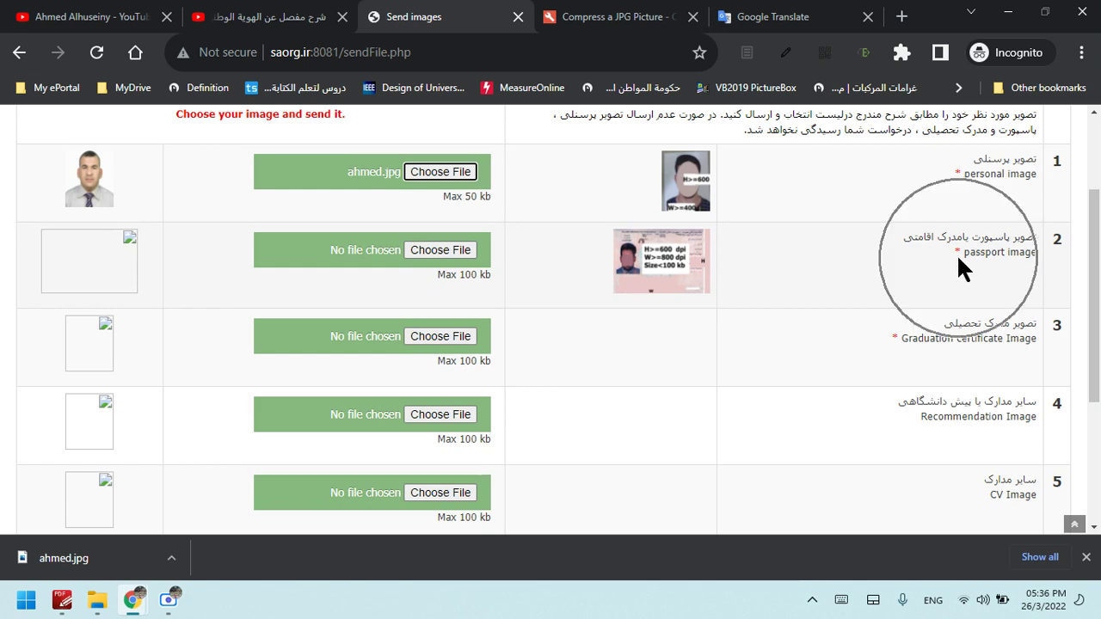
click(957, 175)
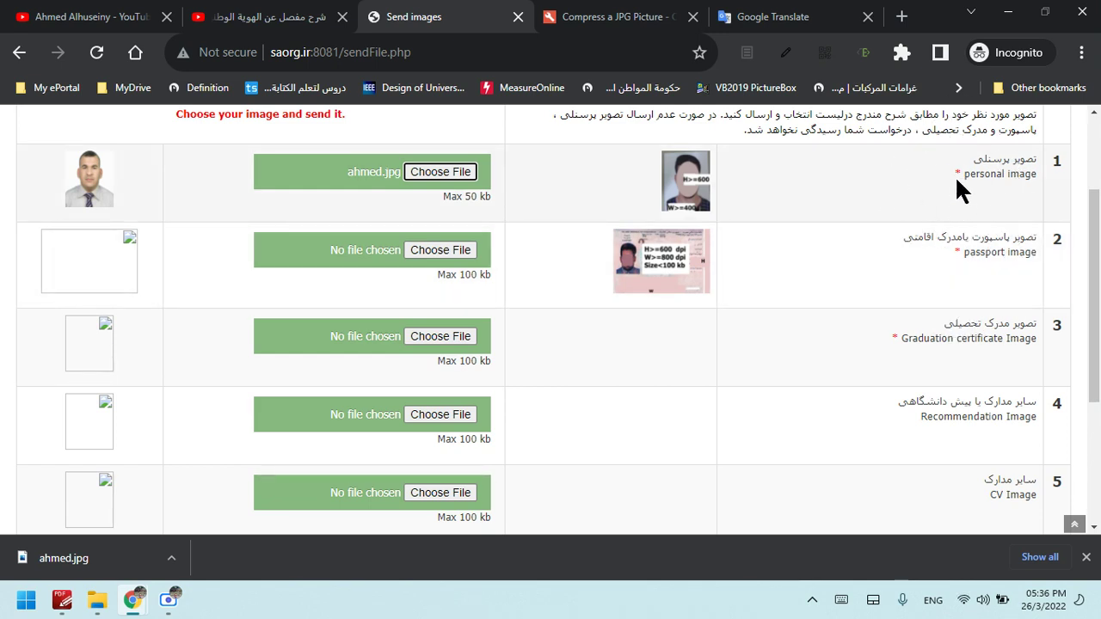
click(957, 176)
drag(1096, 293, 1096, 422)
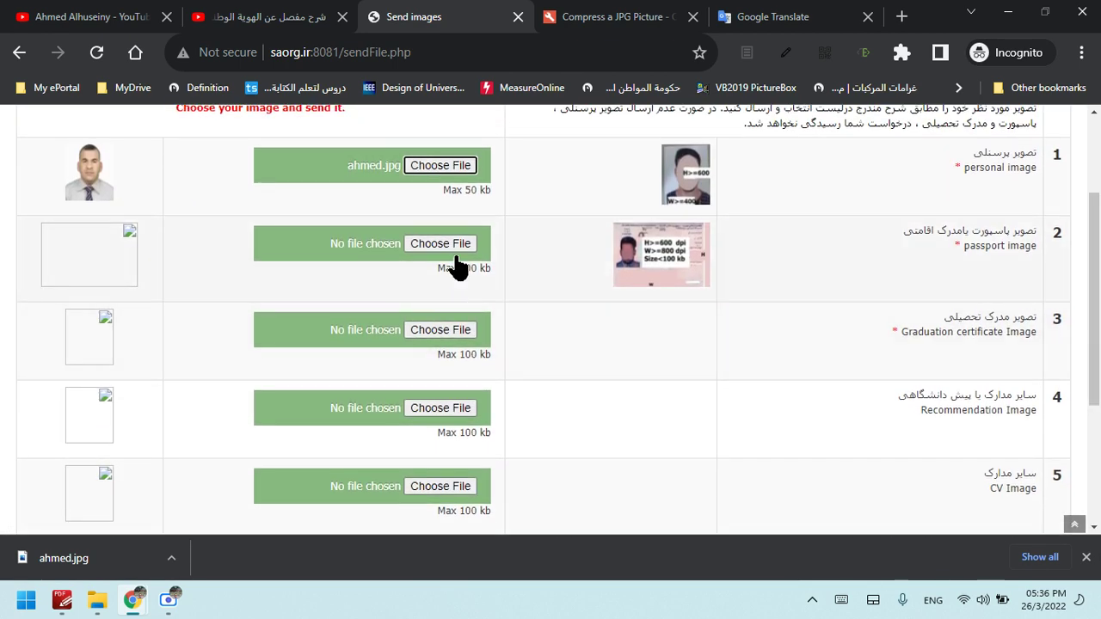
scroll(456, 447, down, 3)
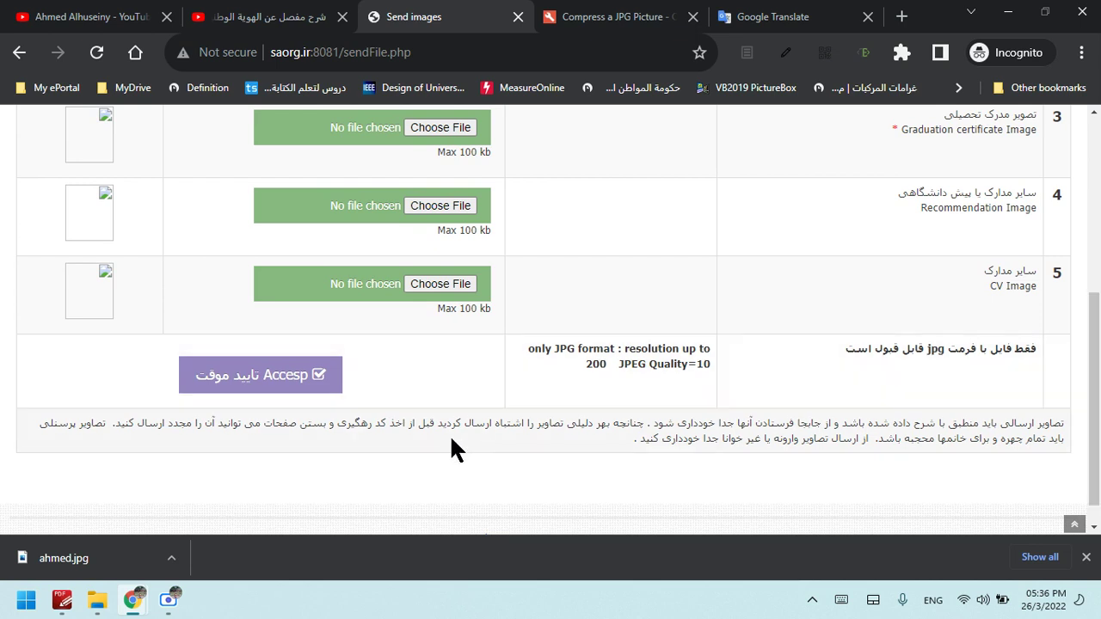
Submit the uploads with Accept and select the missing-passport warning text for copying
click(272, 379)
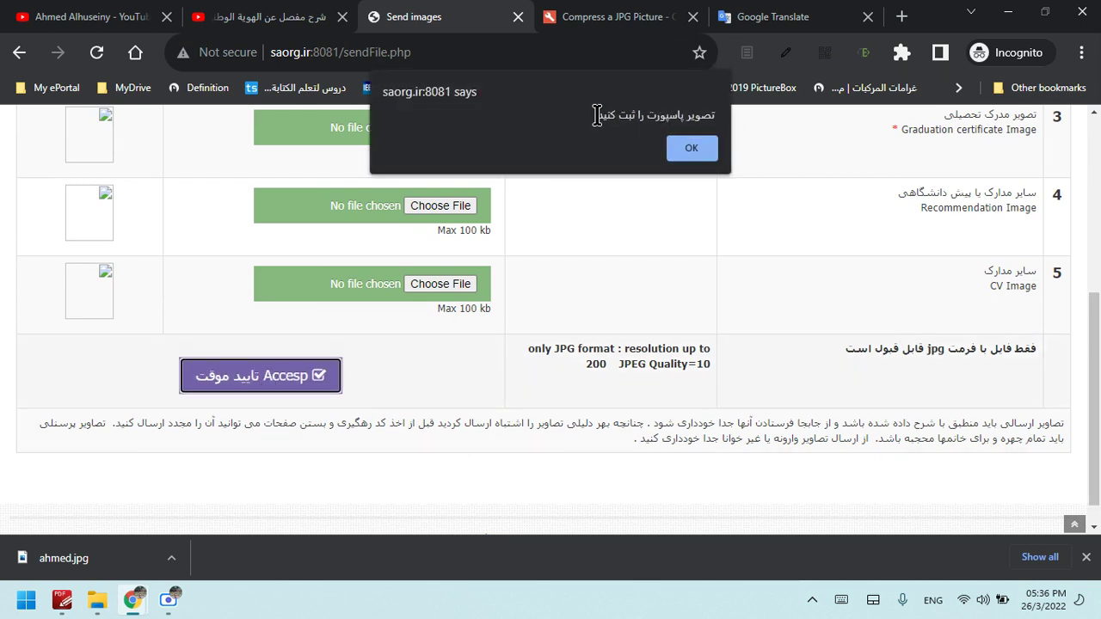
drag(597, 116, 706, 105)
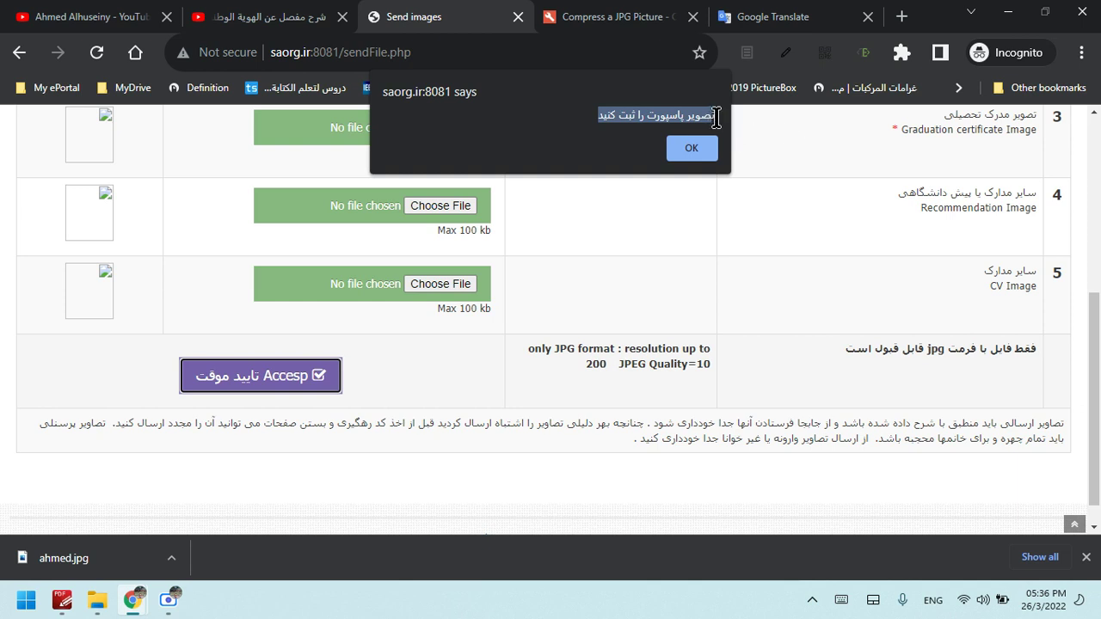
drag(716, 117, 596, 117)
key(ctrl+c)
right_click(646, 119)
Copy the passport warning, paste it on a new line in Google Translate for Arabic, then return to the portal
click(676, 126)
click(773, 17)
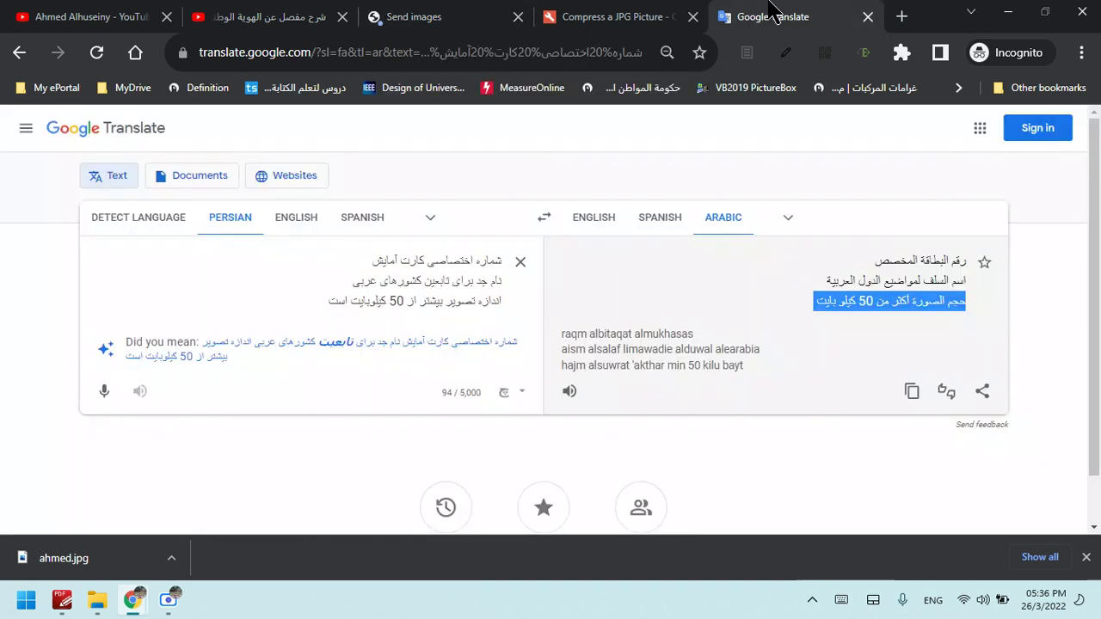
click(309, 303)
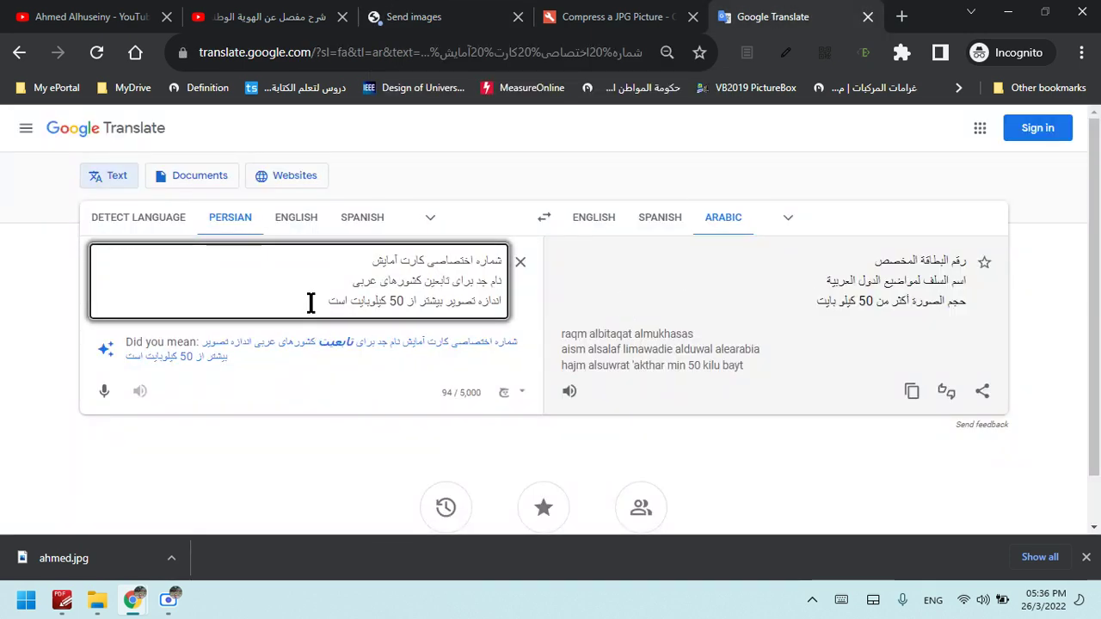
key(Return)
key(ctrl+v)
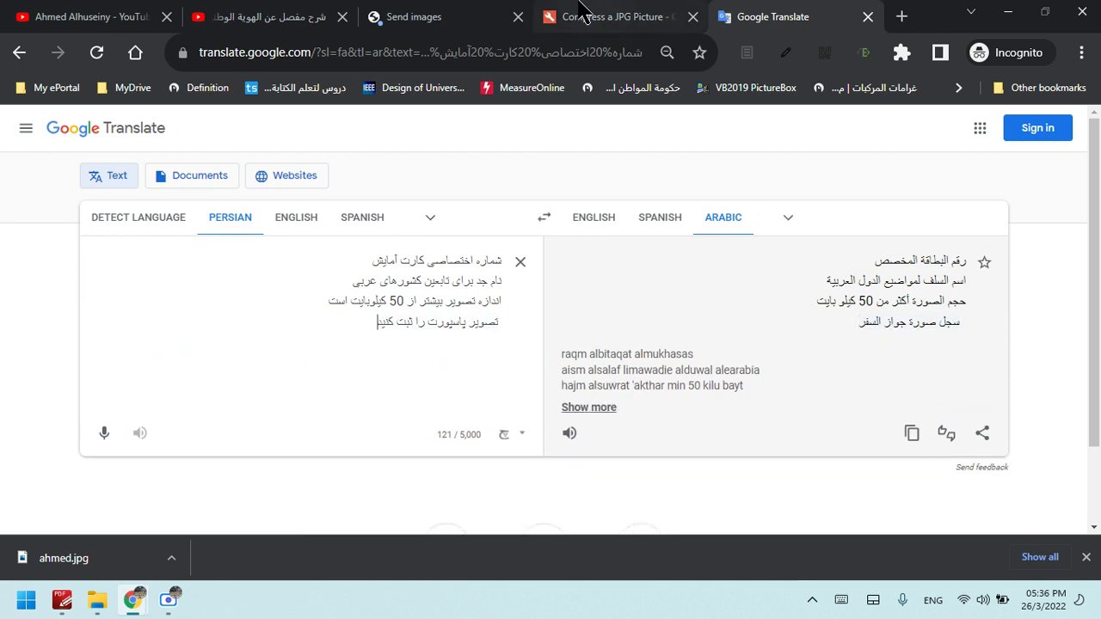
click(482, 10)
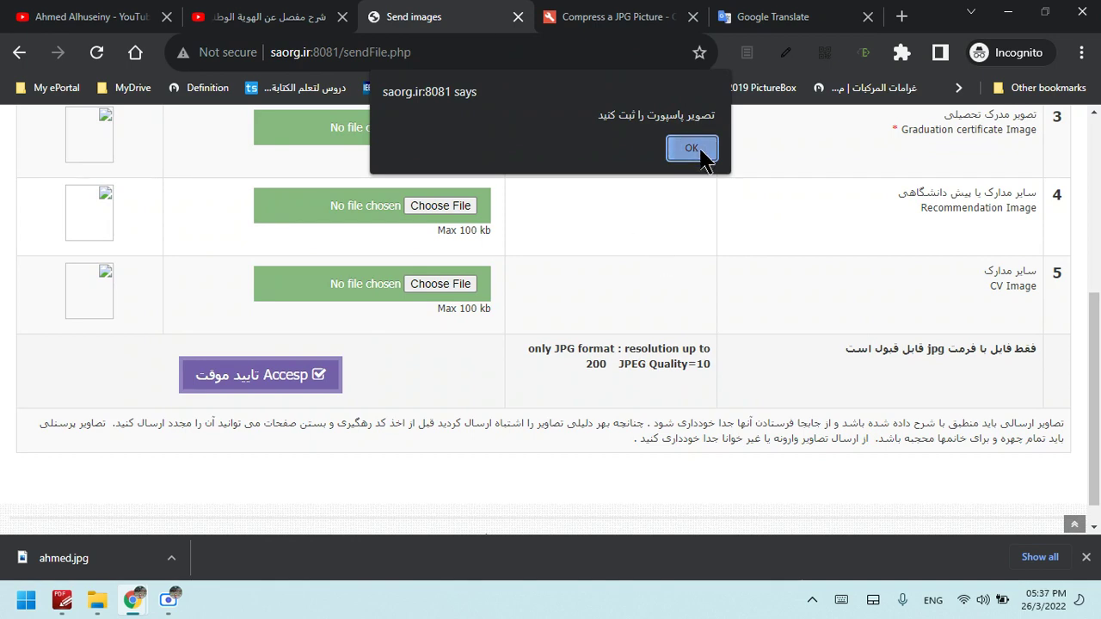
Dismiss the warning and attach ahmed.jpg to the passport and graduation certificate rows
click(692, 148)
scroll(525, 305, up, 2)
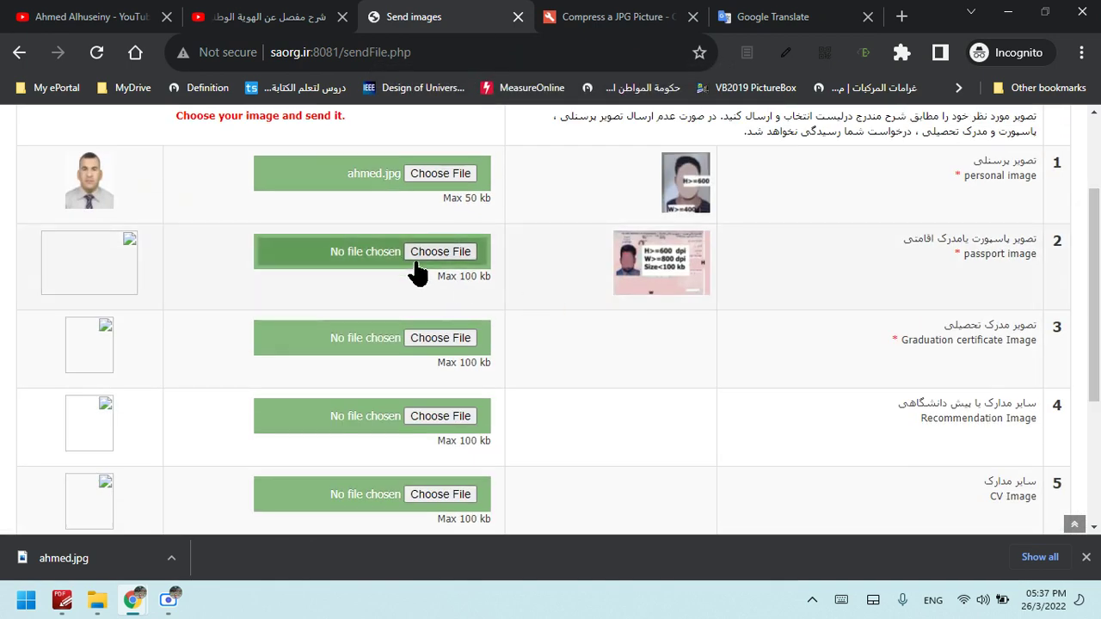
click(425, 261)
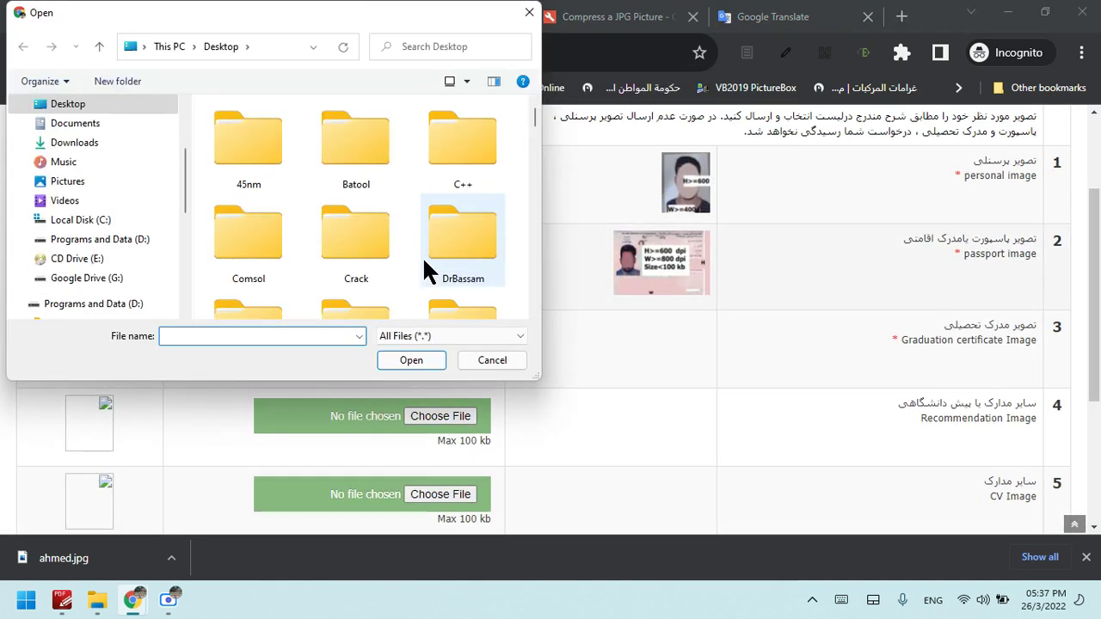
drag(528, 113, 537, 171)
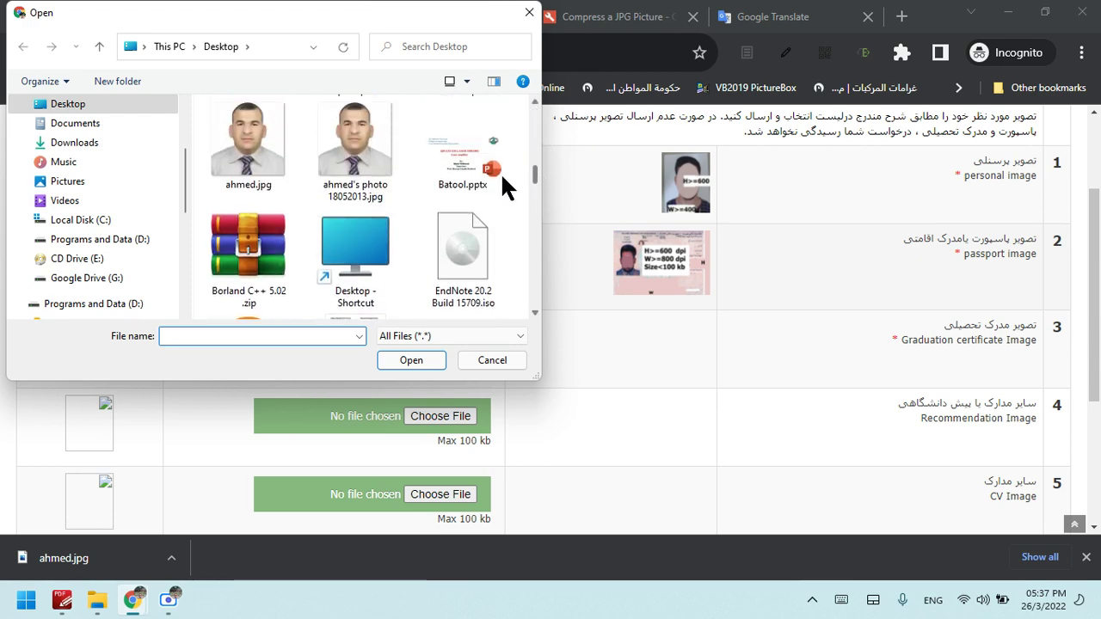
click(272, 163)
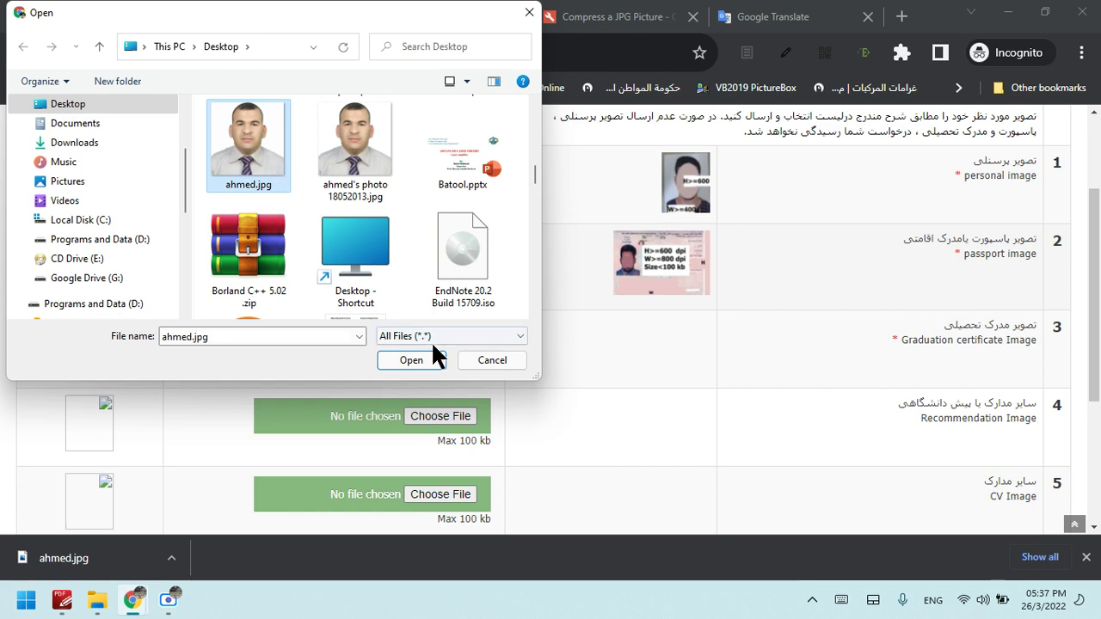
click(429, 358)
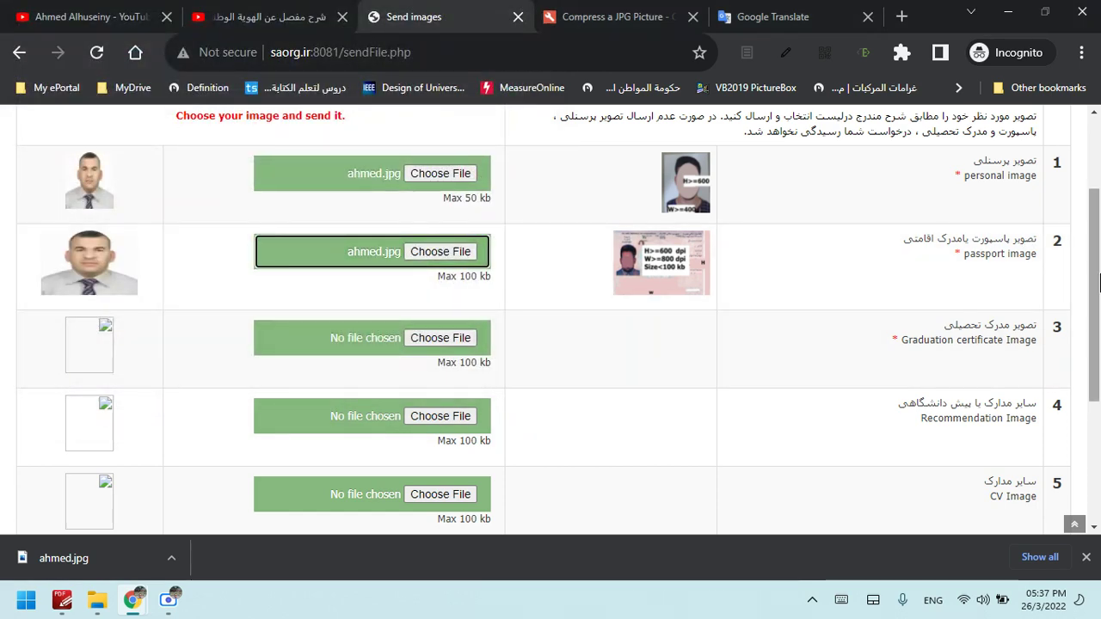
scroll(1100, 288, down, 1)
click(450, 284)
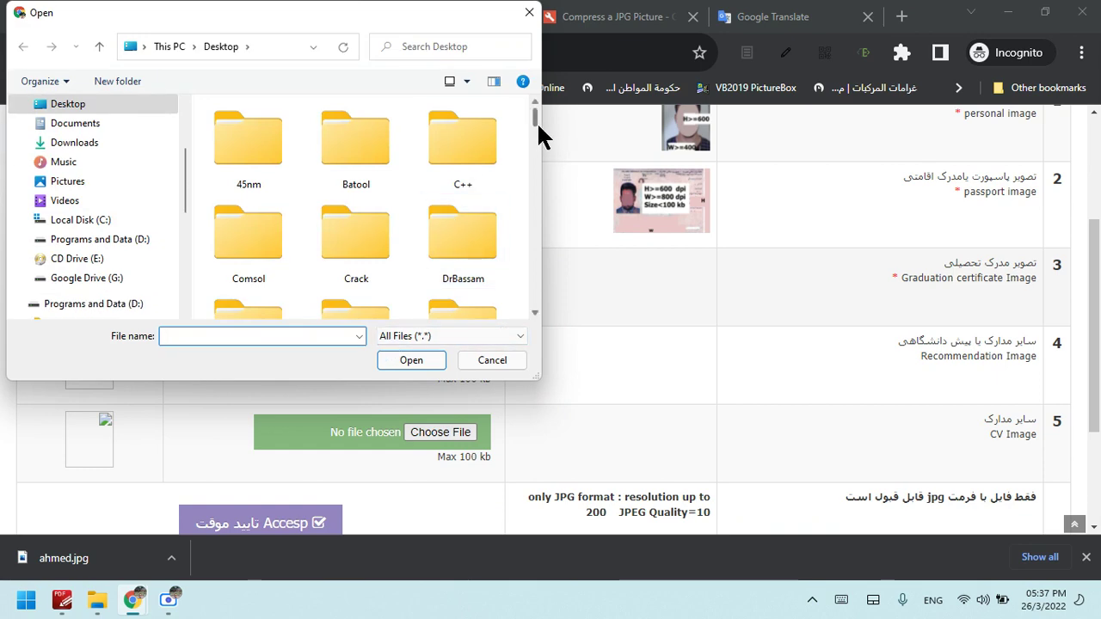
drag(537, 121, 536, 171)
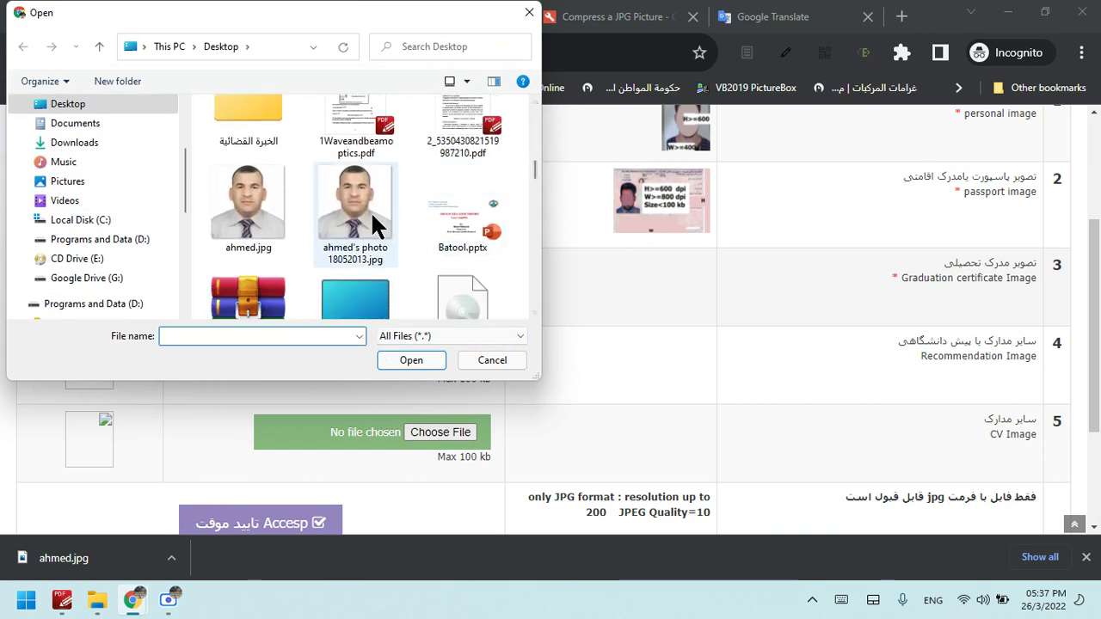
click(234, 225)
click(433, 355)
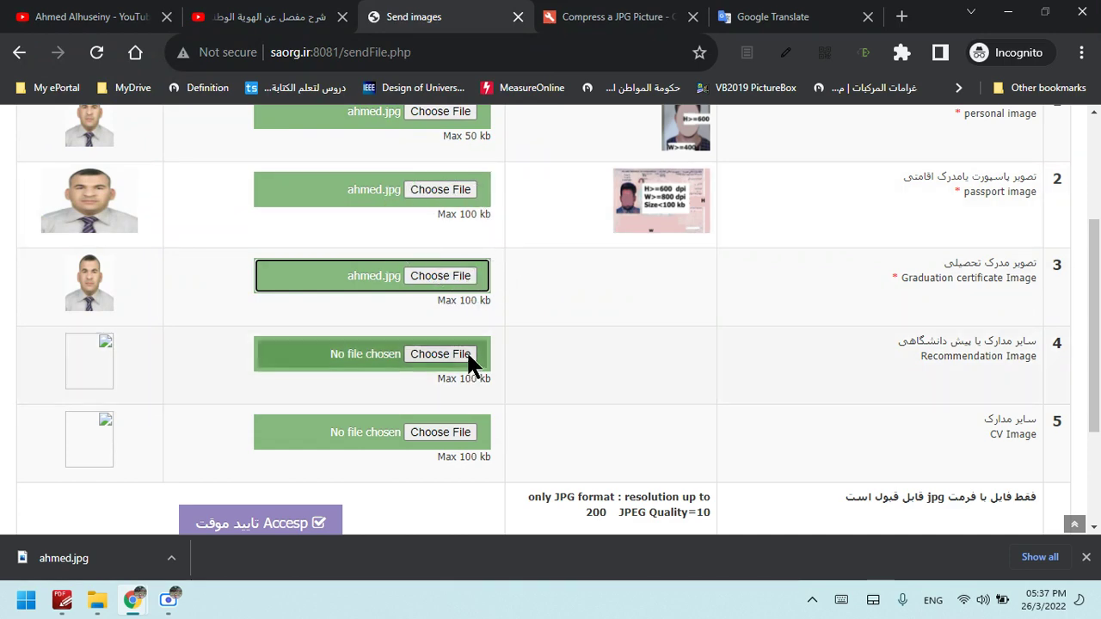
Attach ahmed.jpg to the recommendation and CV rows
click(466, 354)
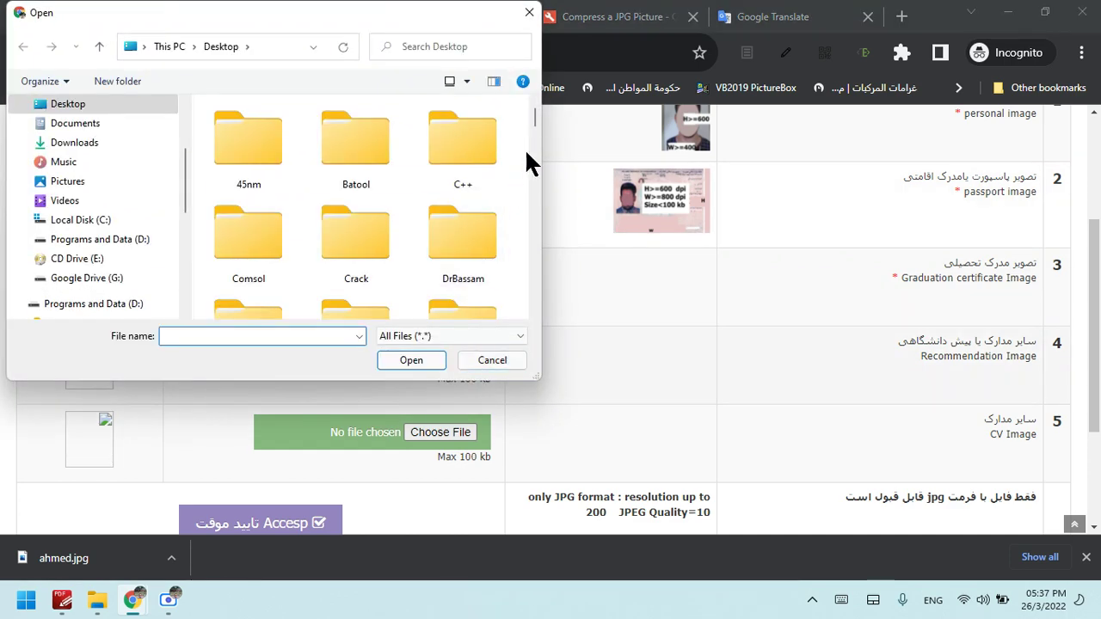
drag(532, 116, 534, 174)
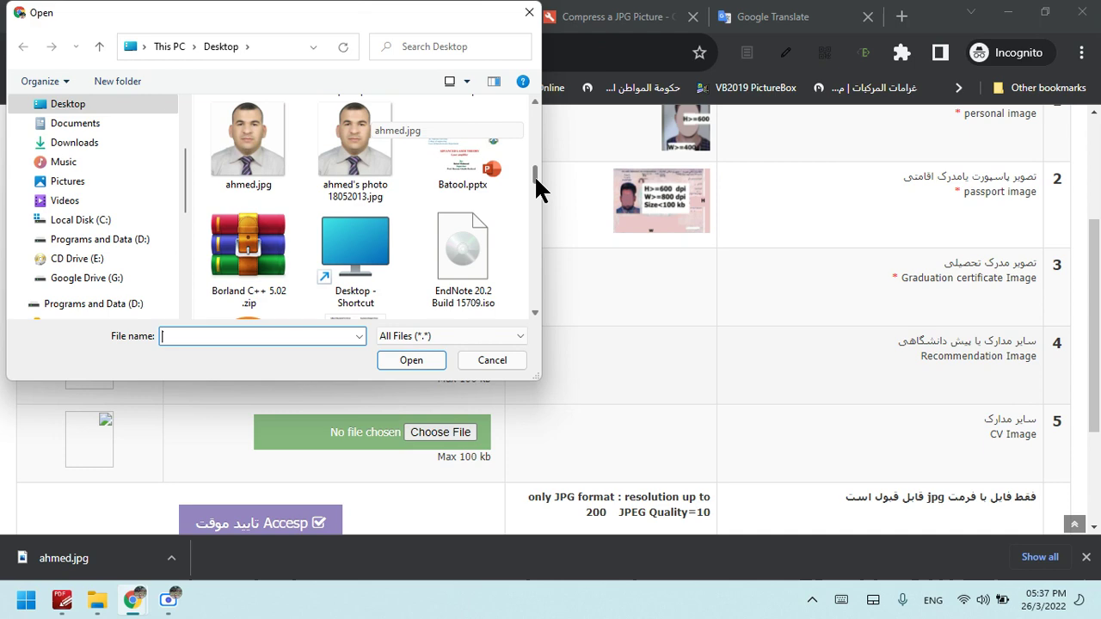
click(227, 159)
click(411, 360)
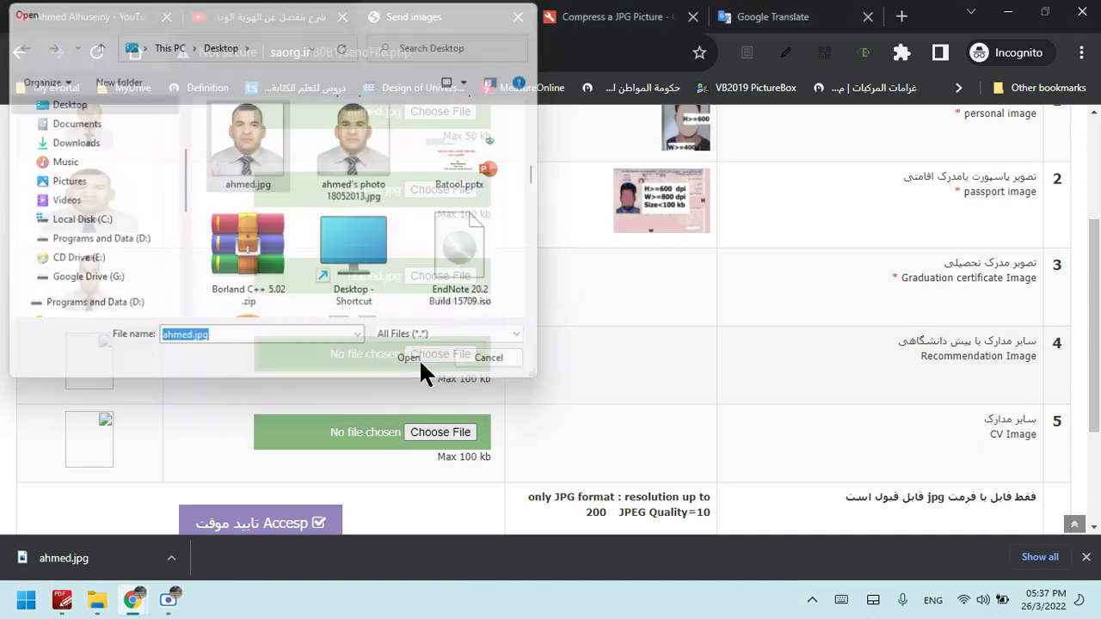
drag(1098, 343, 1100, 344)
scroll(1099, 344, down, 1)
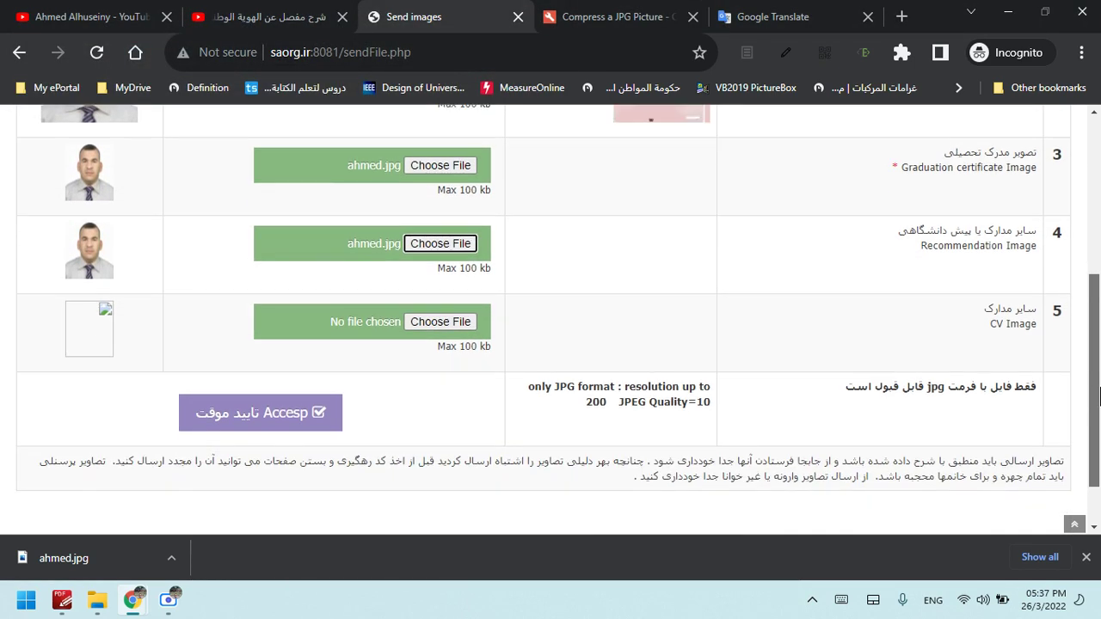
click(439, 424)
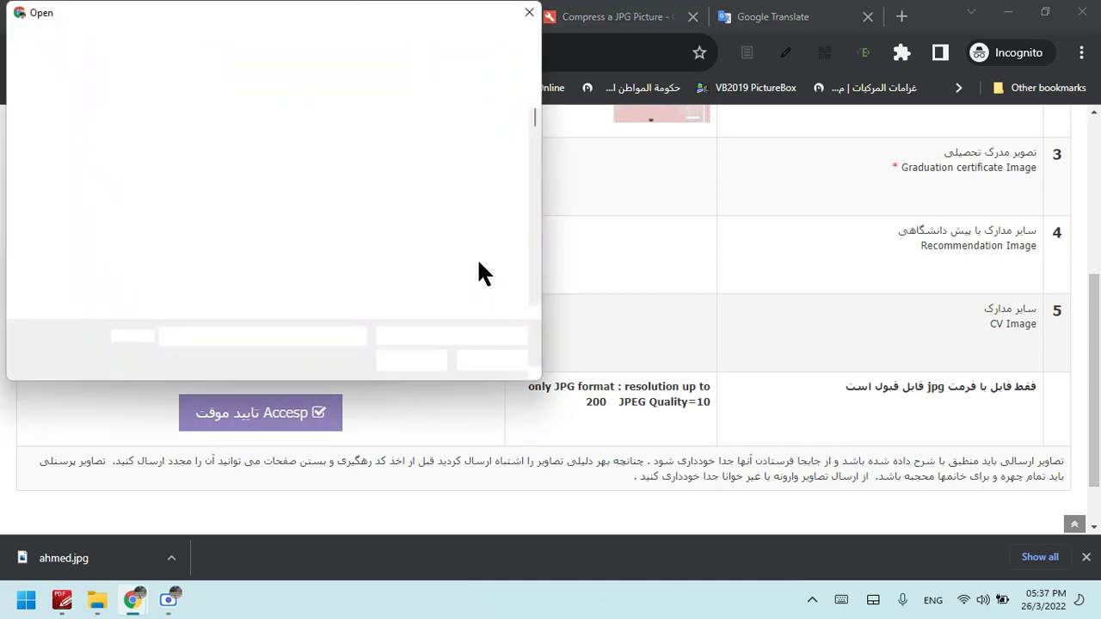
drag(533, 111, 534, 160)
click(257, 237)
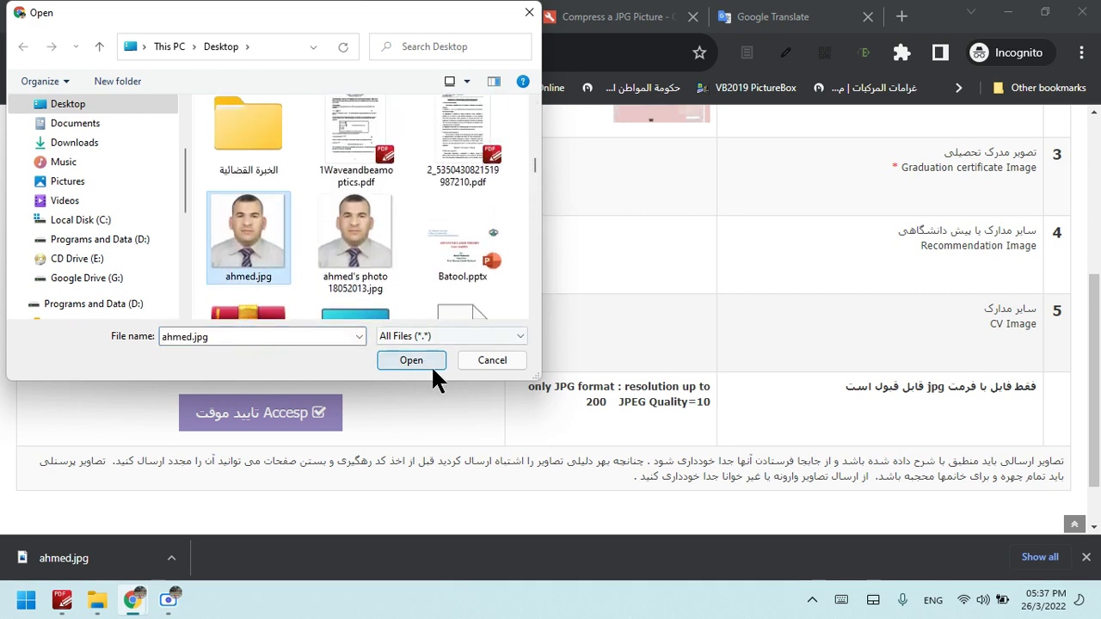
click(430, 359)
scroll(1098, 179, up, 3)
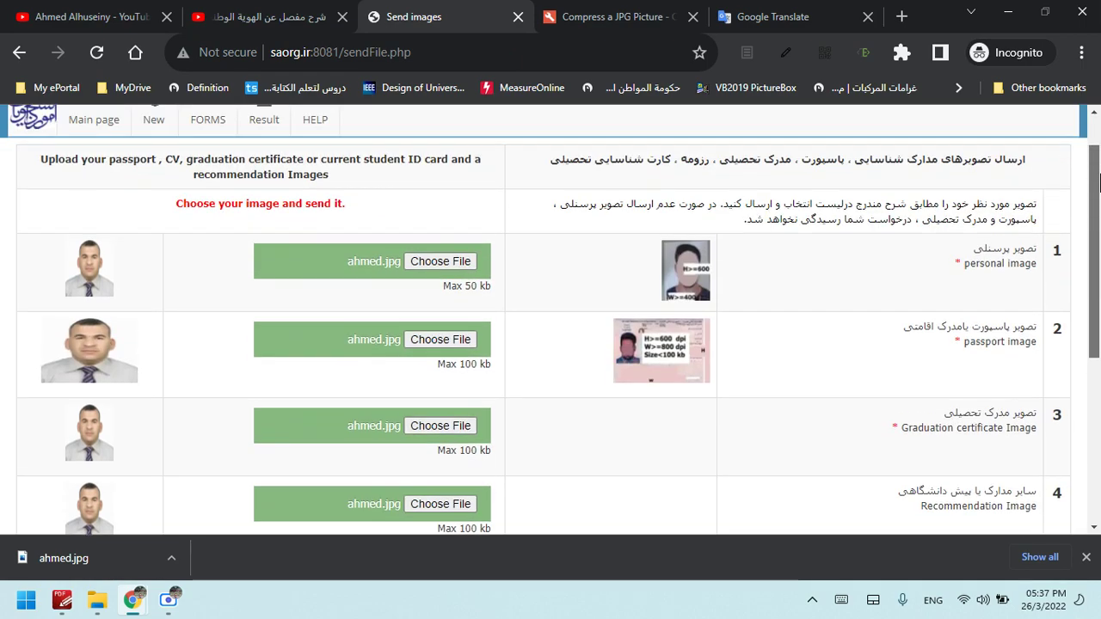
drag(1098, 178, 1098, 353)
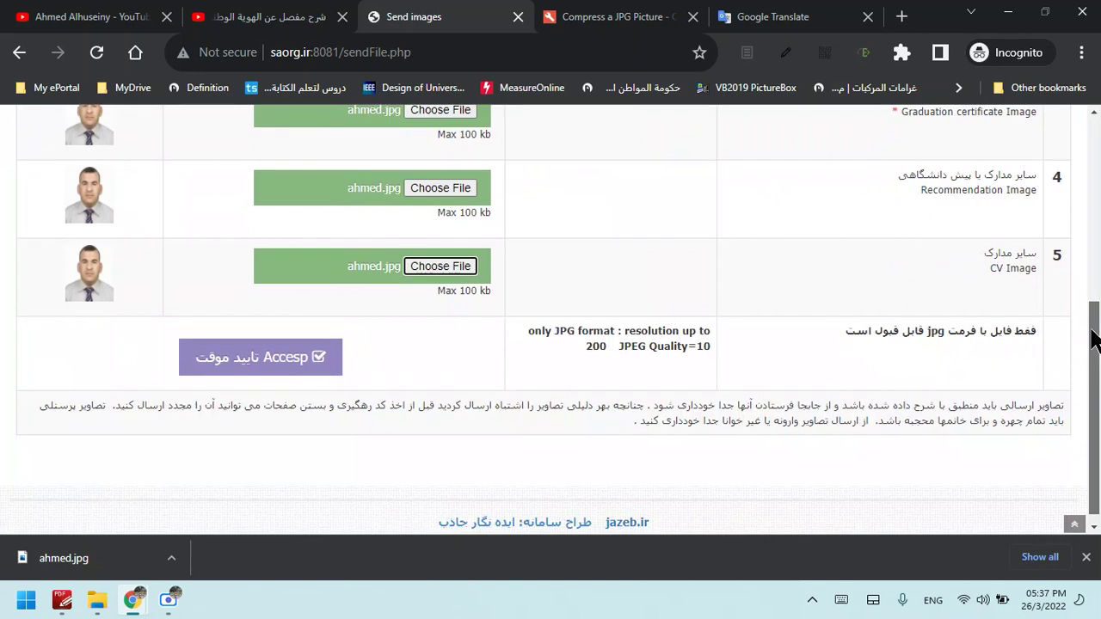
Submit all five document images and read the Save Data page's ID-code warning
click(264, 379)
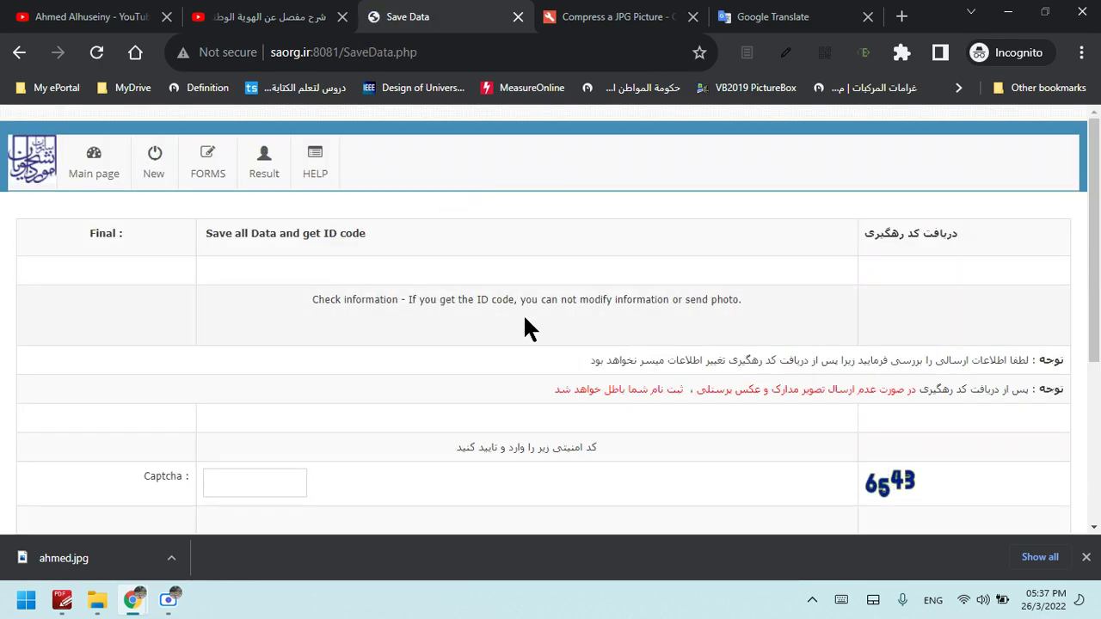
scroll(1097, 243, down, 1)
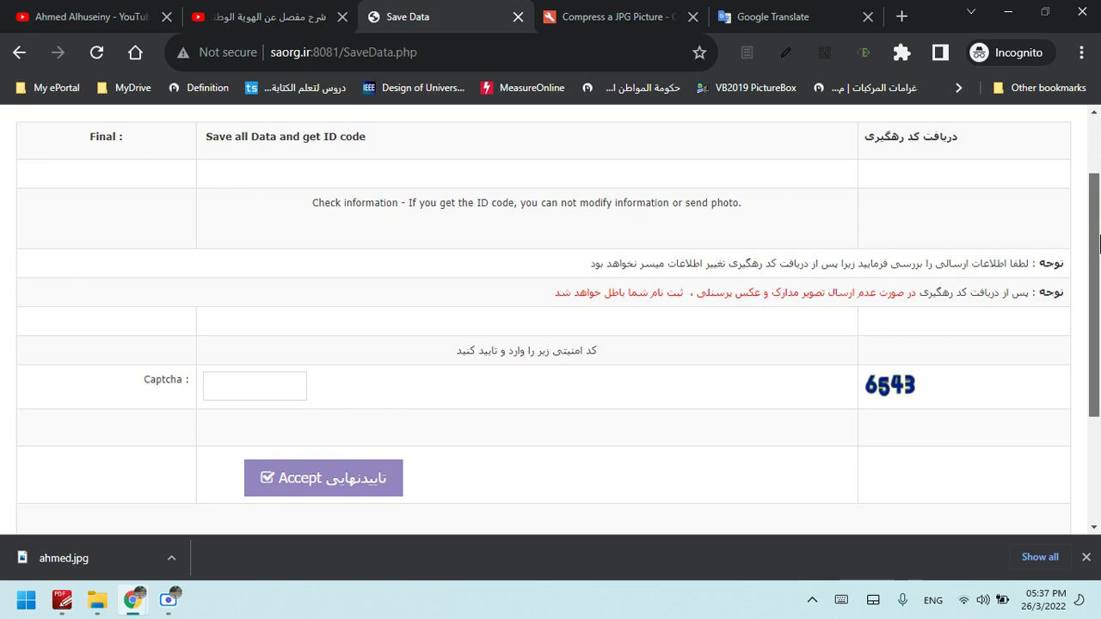
scroll(1099, 244, up, 1)
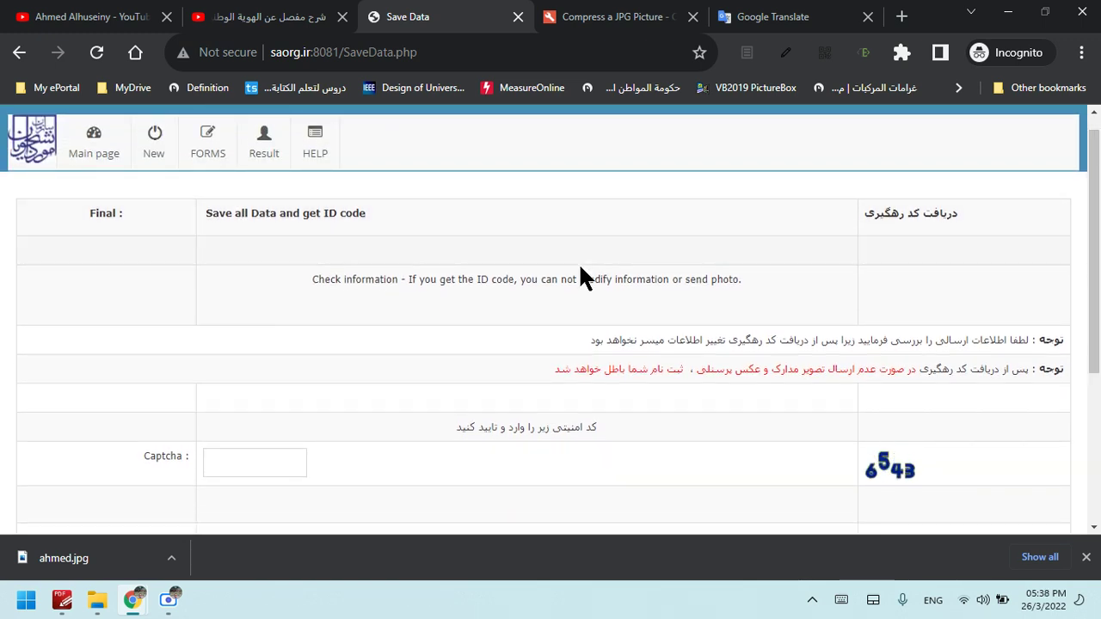
drag(382, 213, 204, 222)
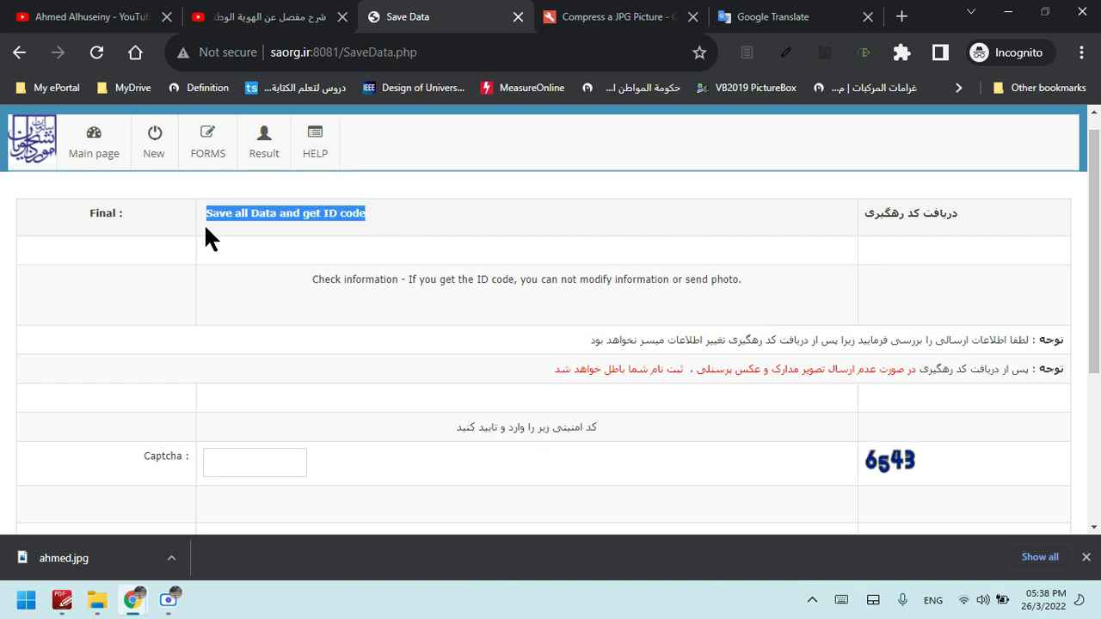
drag(401, 233, 197, 246)
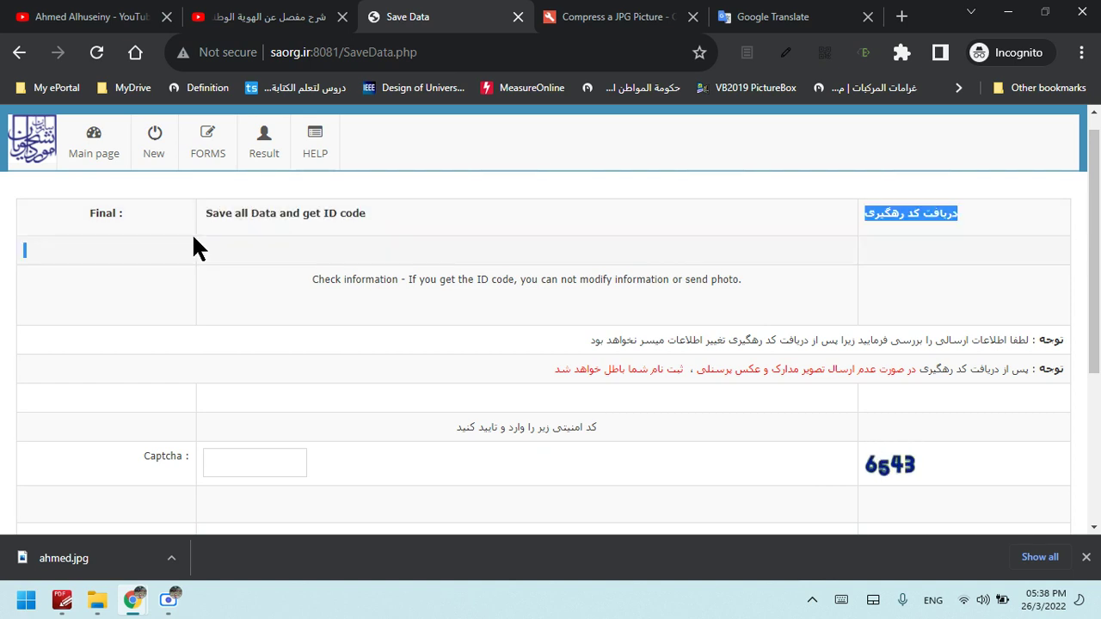
click(875, 229)
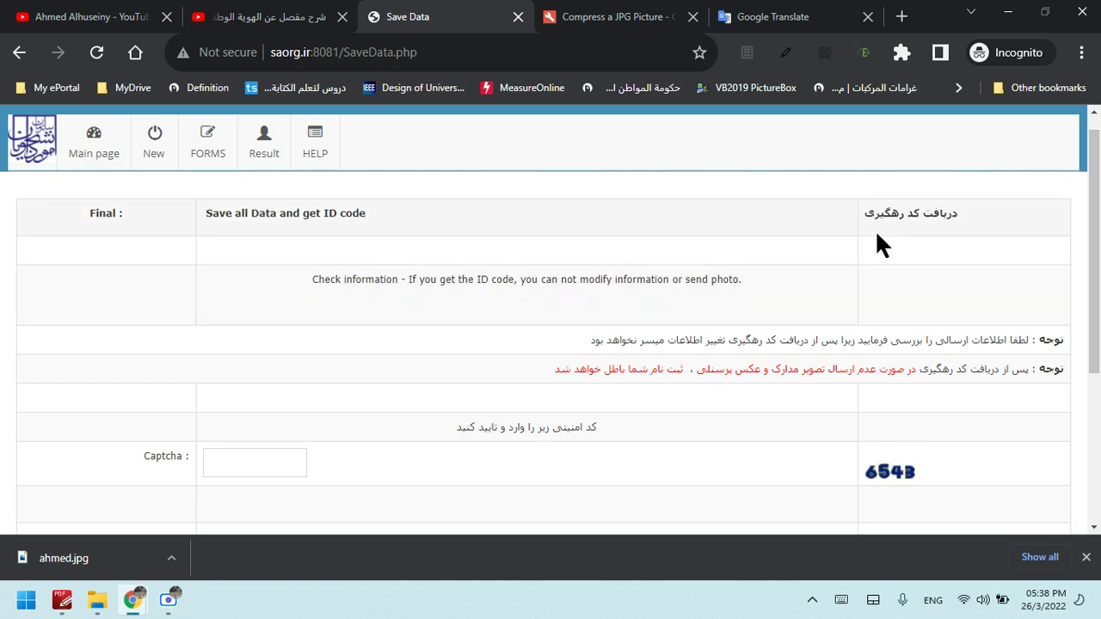
drag(1099, 183, 1100, 218)
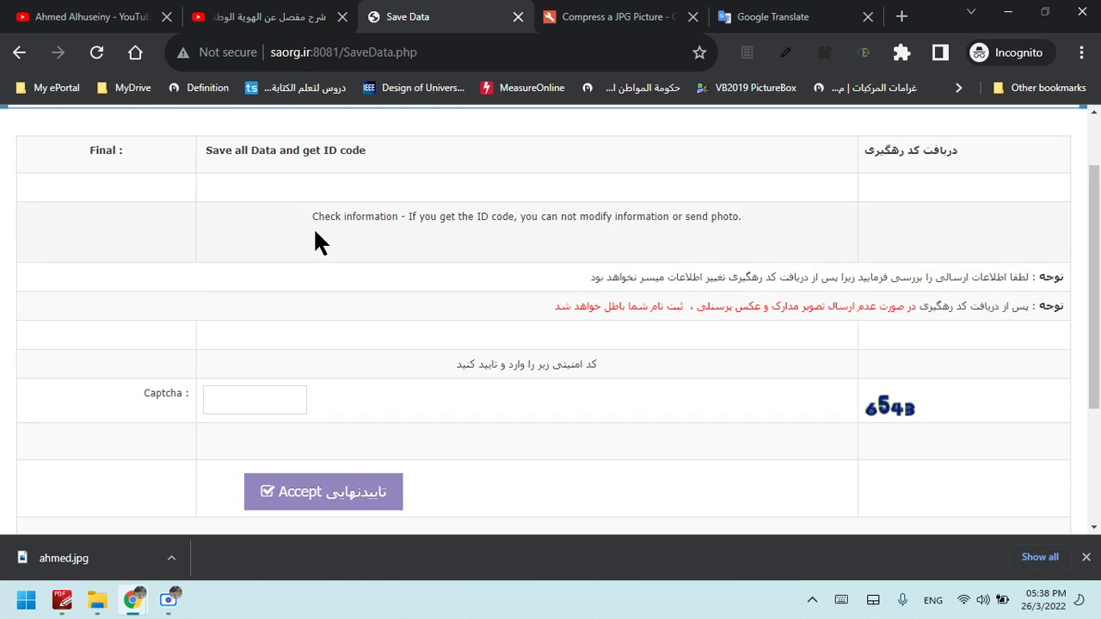
drag(745, 216, 458, 223)
click(462, 226)
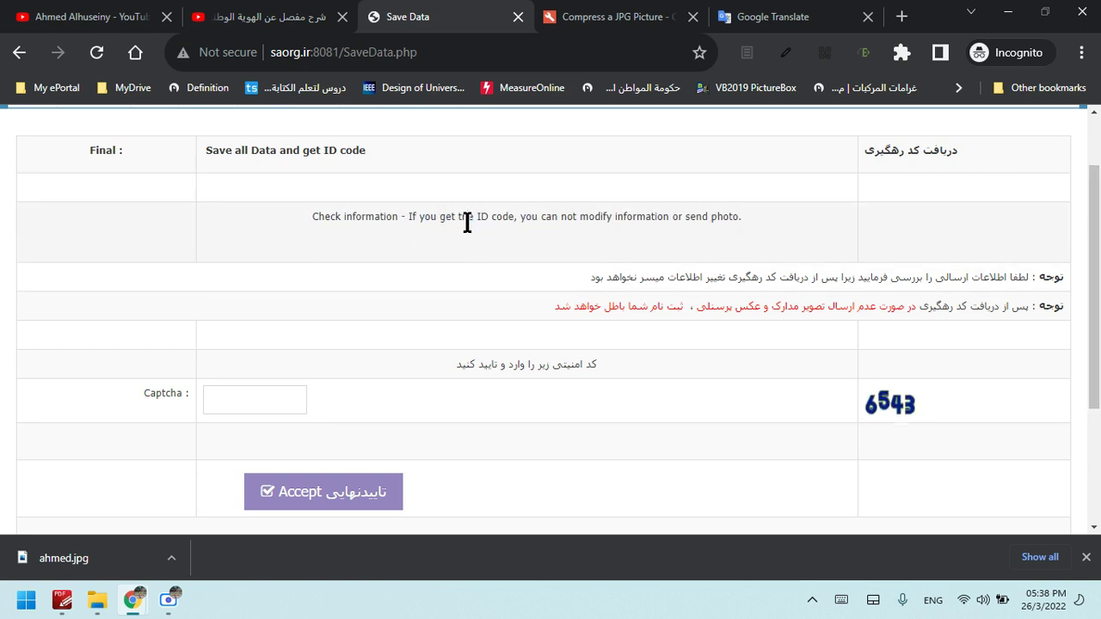
drag(560, 218, 730, 222)
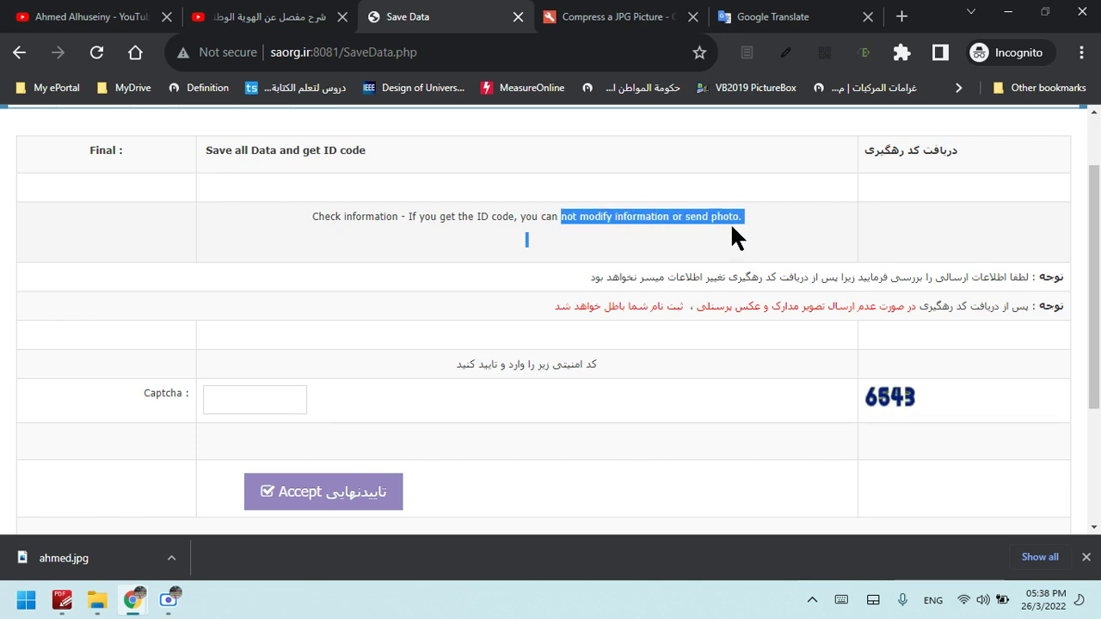
click(733, 223)
Scroll through the Save Data page, then minimize Chrome to the desktop
click(780, 229)
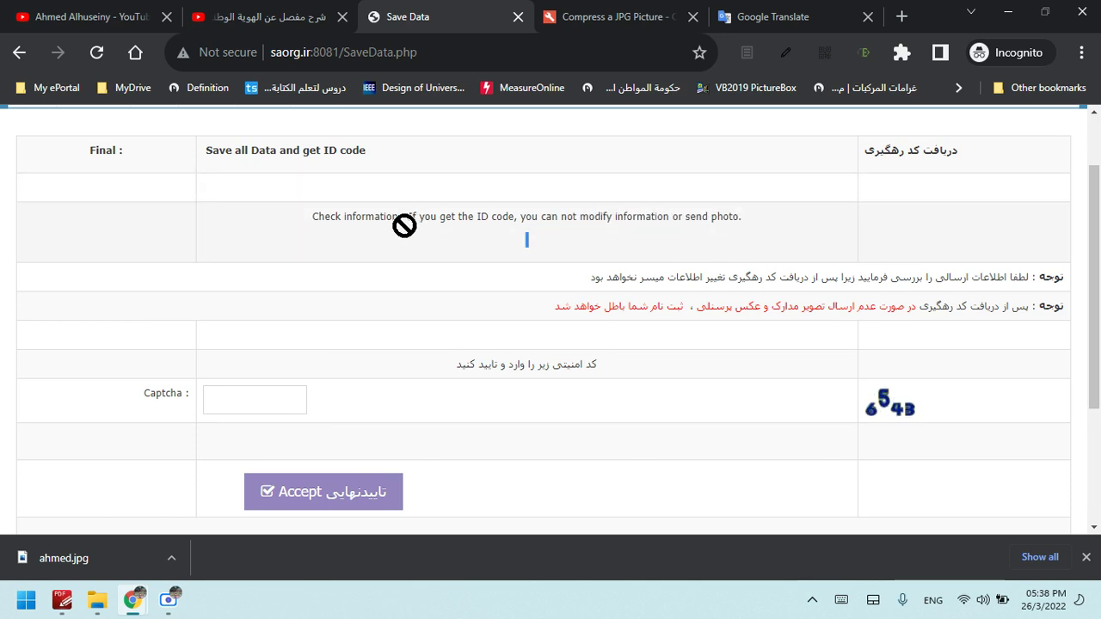
scroll(568, 352, down, 1)
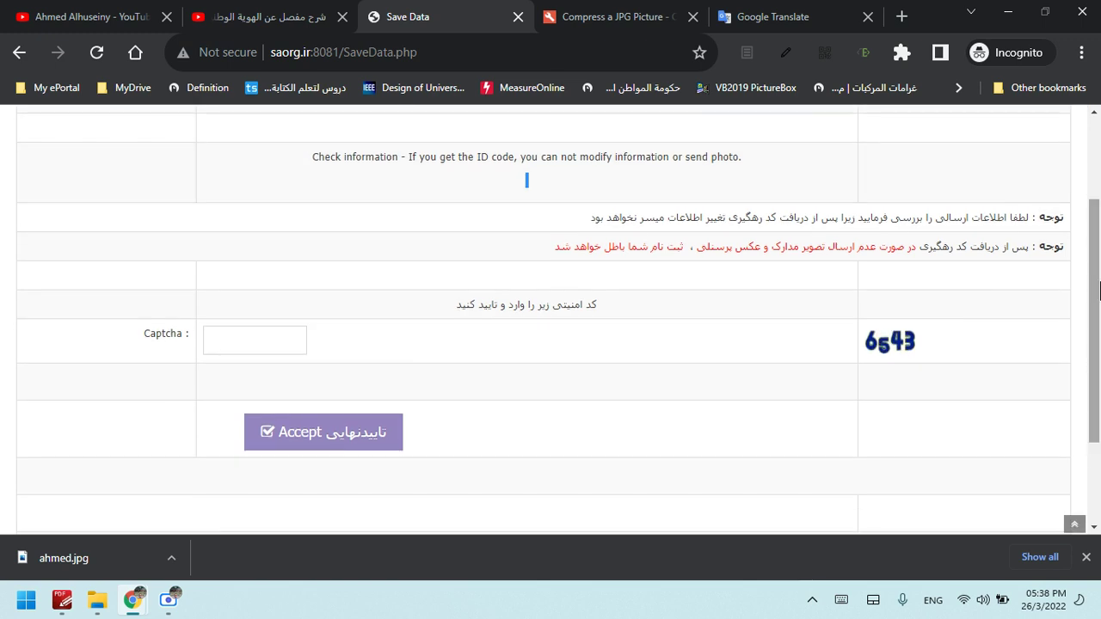
click(365, 448)
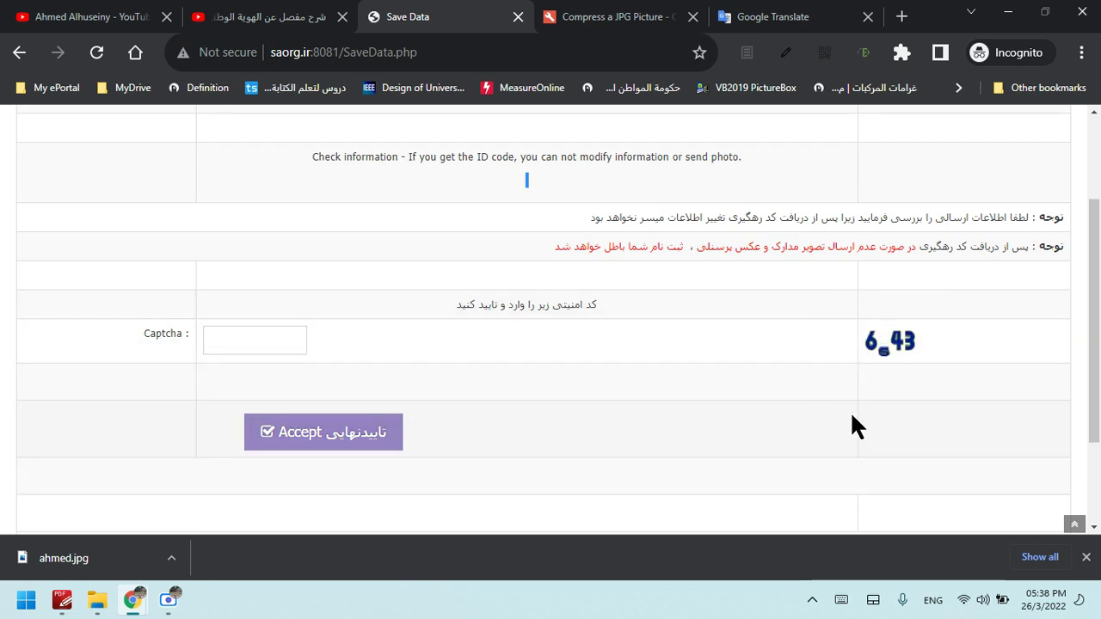
drag(1099, 235, 1098, 150)
scroll(510, 342, down, 2)
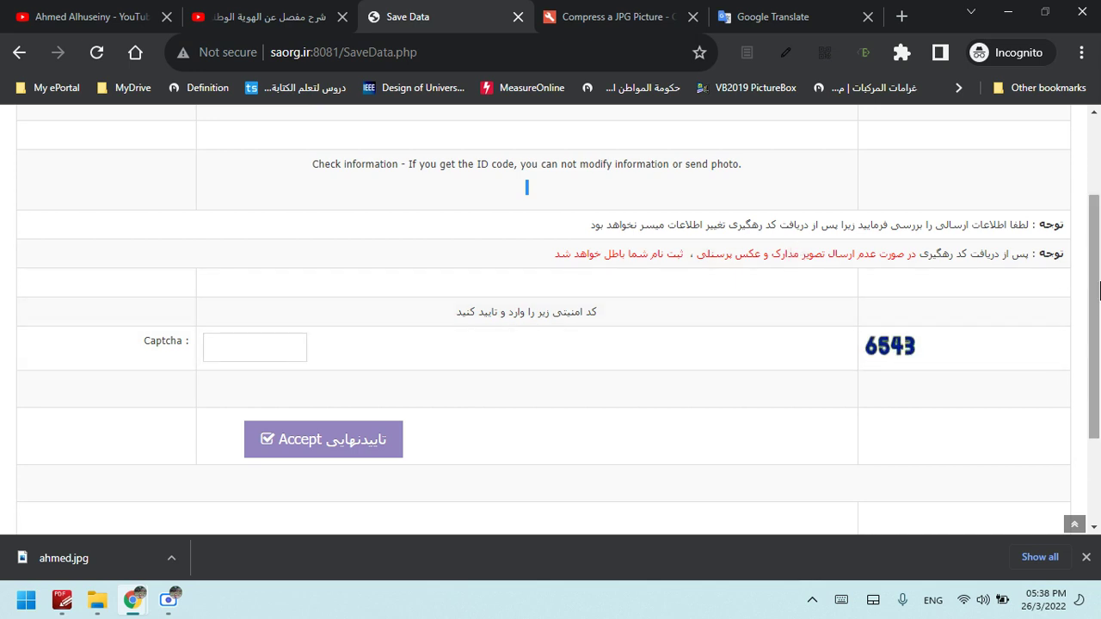
drag(1099, 292, 1098, 267)
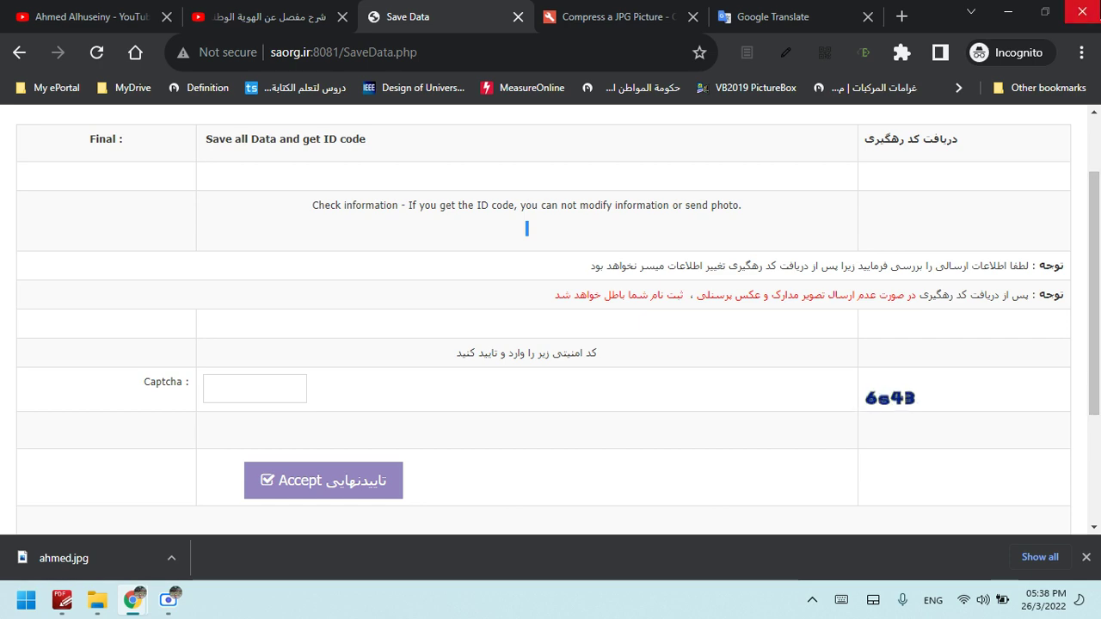
click(1079, 12)
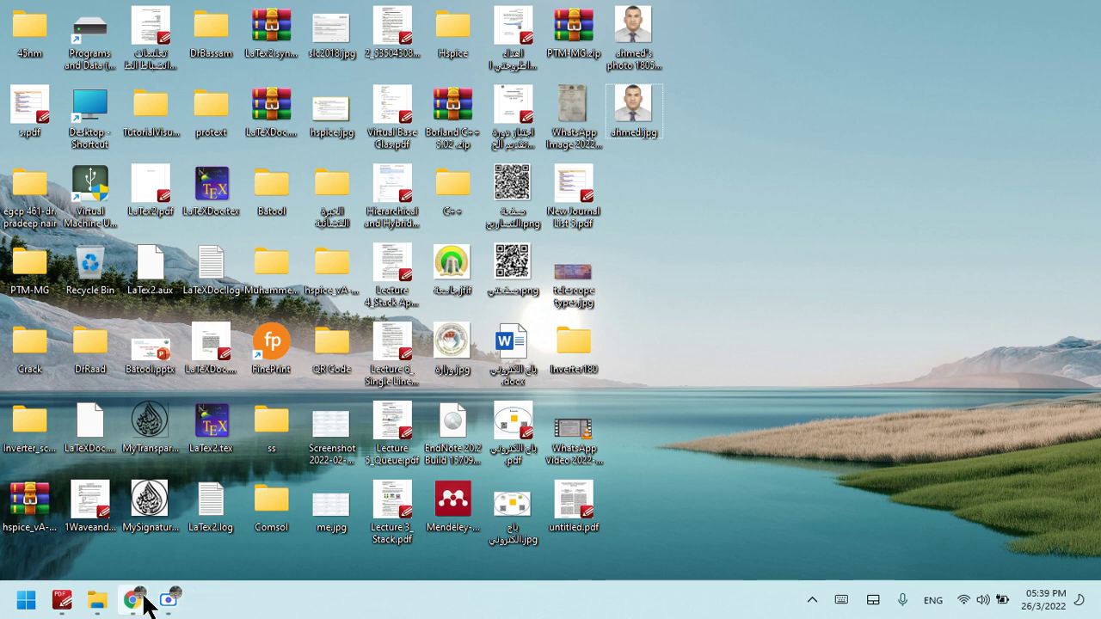
Restore Chrome, glance over the onlinejpgtools compressor tab, then return to the Save Data tab
mouse_move(153, 595)
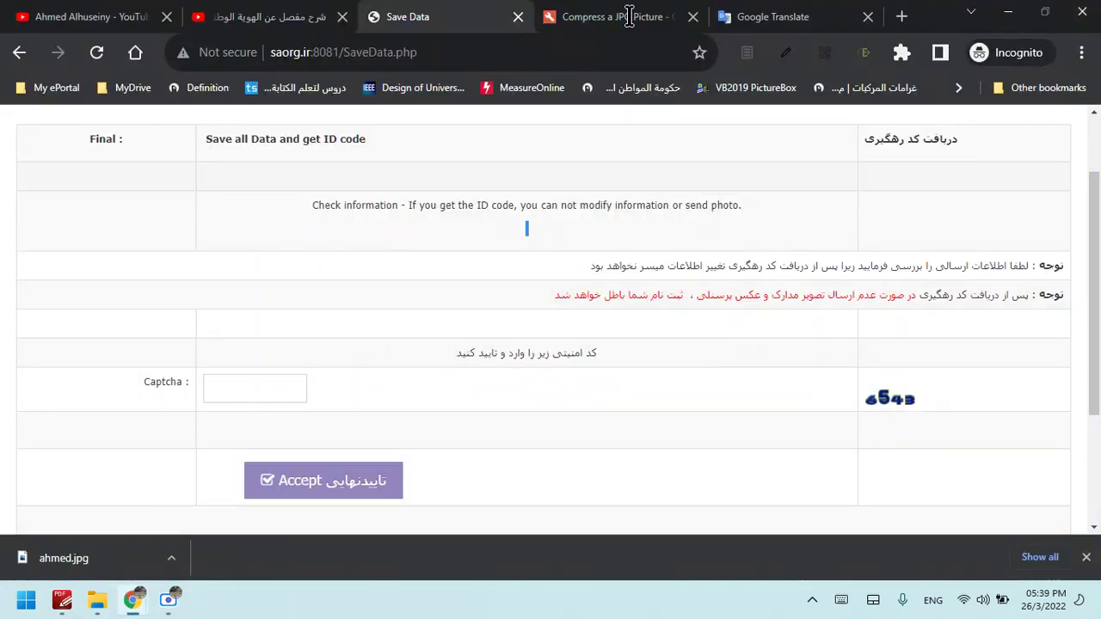
click(615, 16)
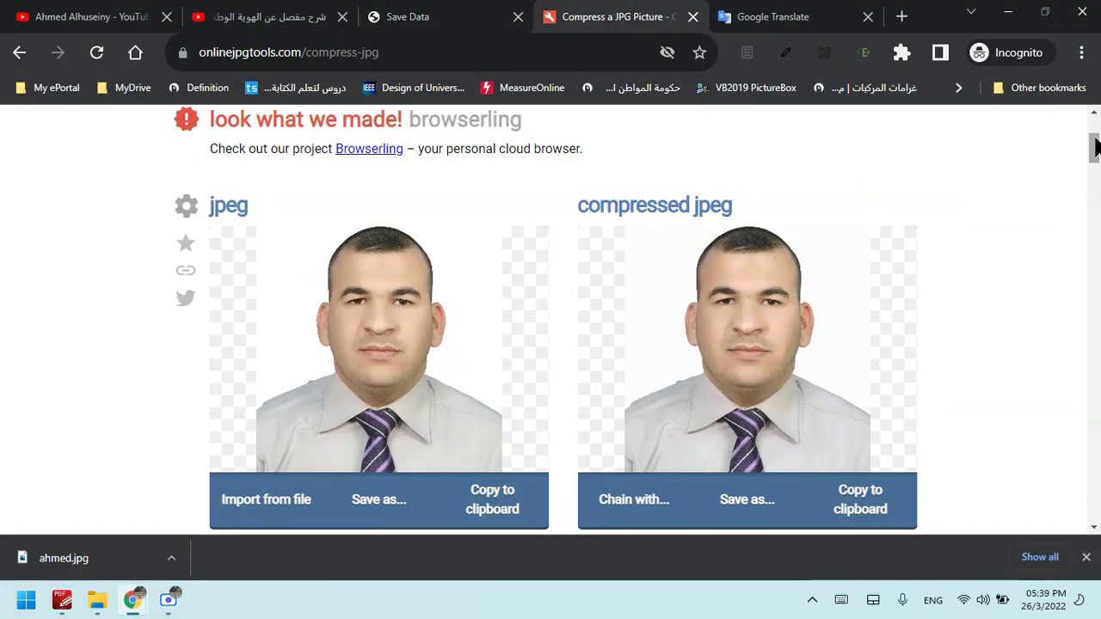
scroll(1094, 138, up, 3)
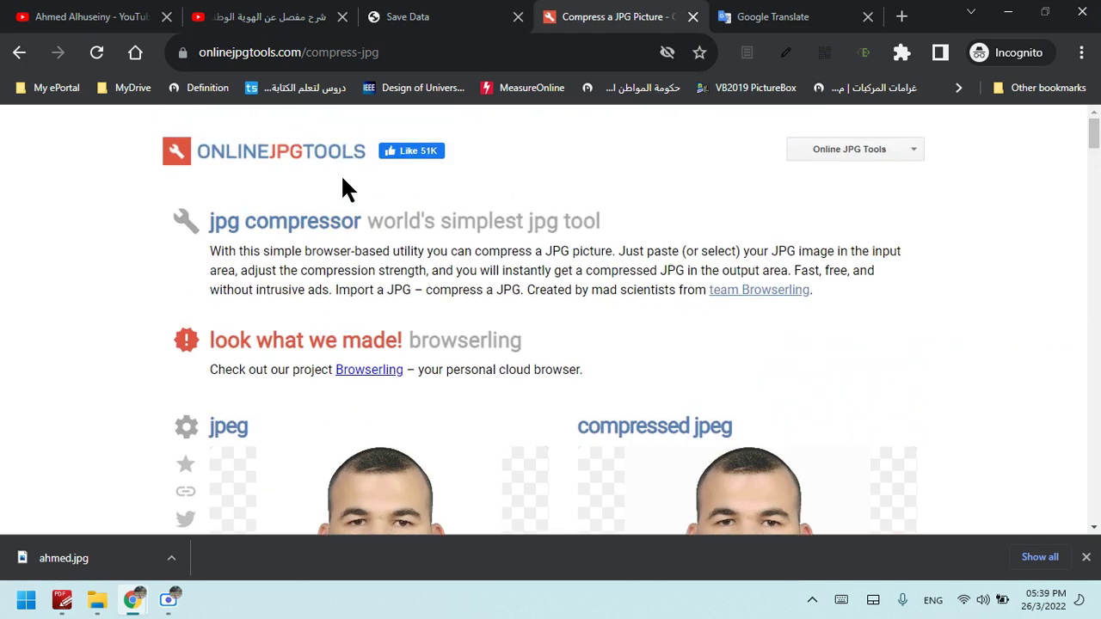
mouse_move(1095, 131)
mouse_down()
mouse_move(1094, 189)
mouse_move(1095, 131)
mouse_up()
click(429, 16)
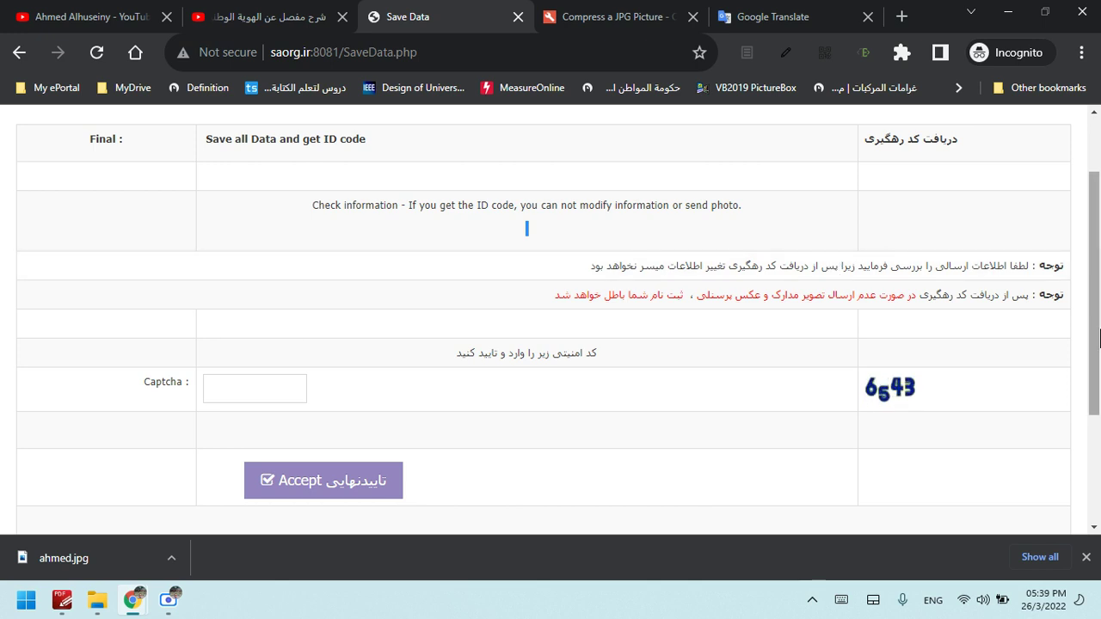
Enter captcha 6543 on the Save Data page and submit the final confirmation
drag(1096, 314, 1099, 262)
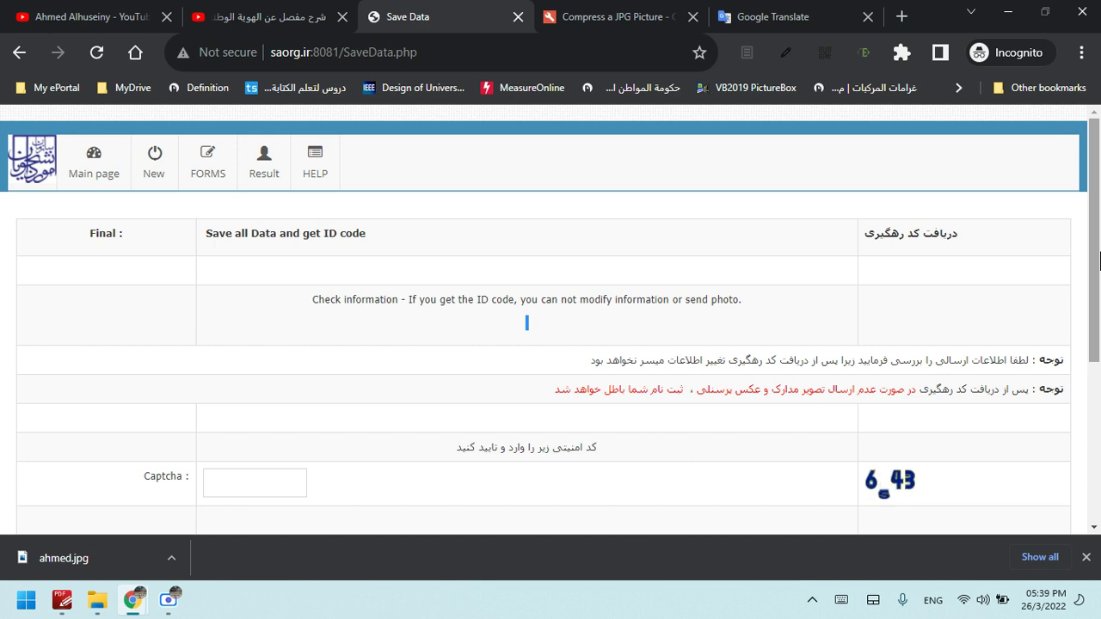
drag(1100, 262, 1100, 338)
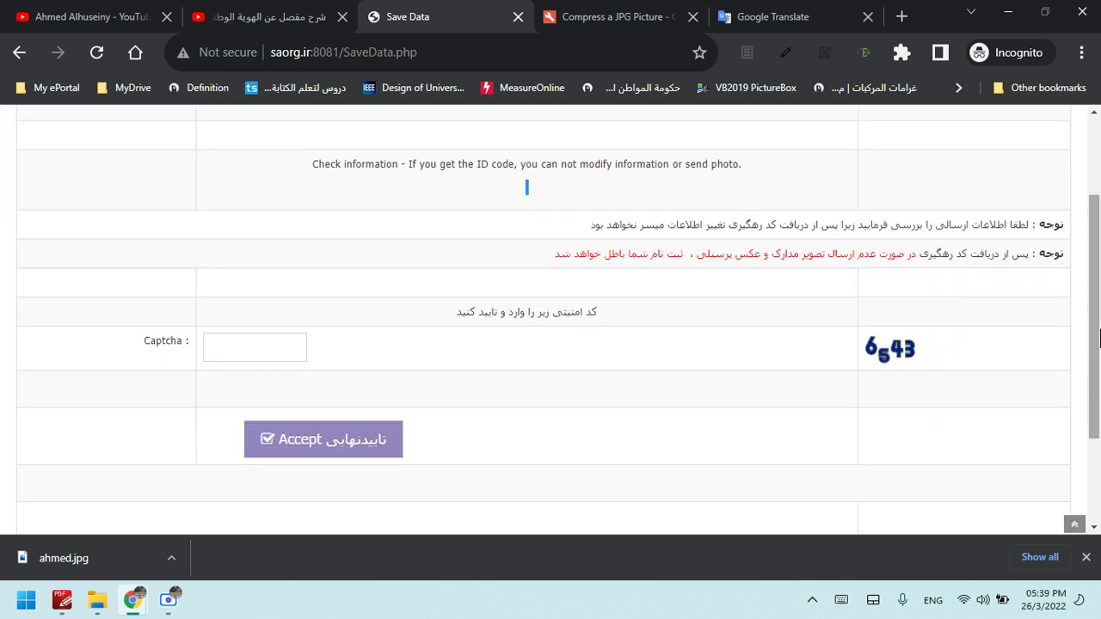
click(271, 340)
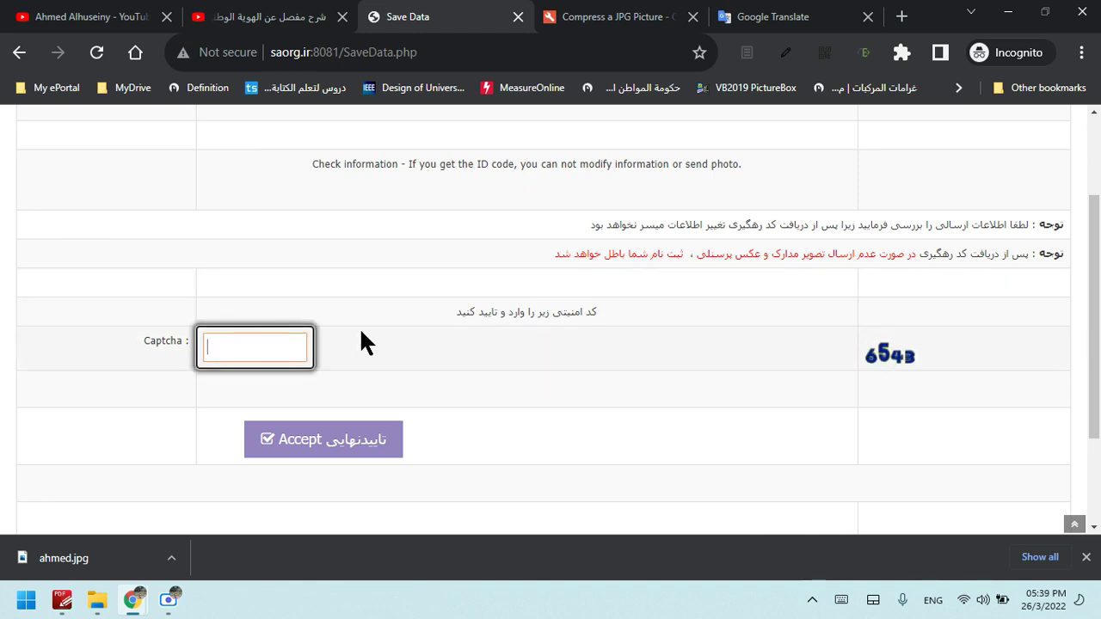
click(891, 353)
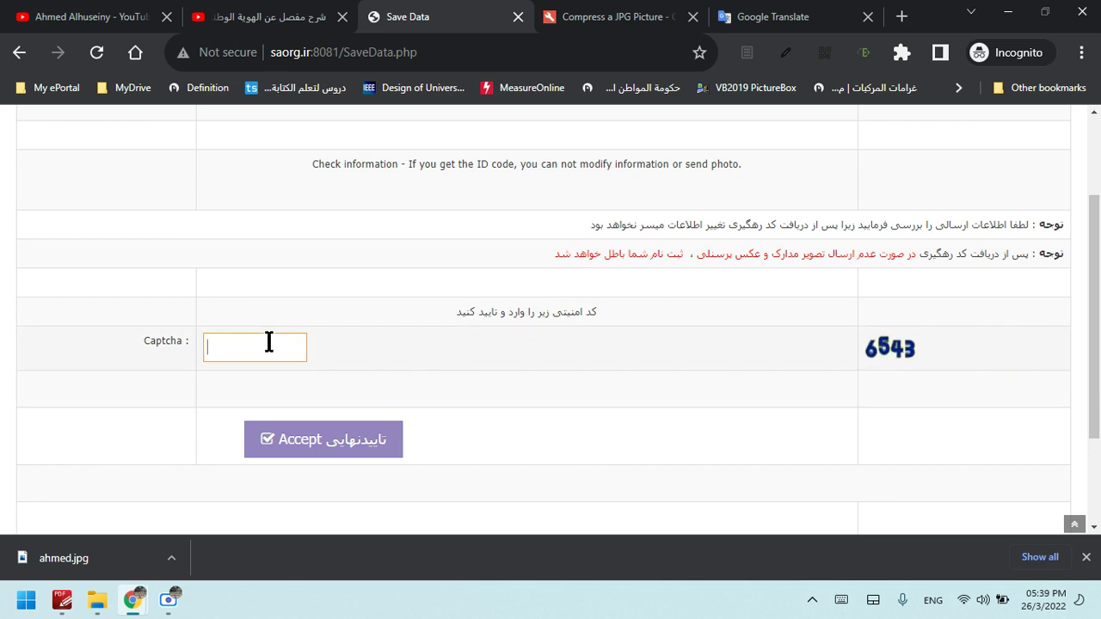
text(6543)
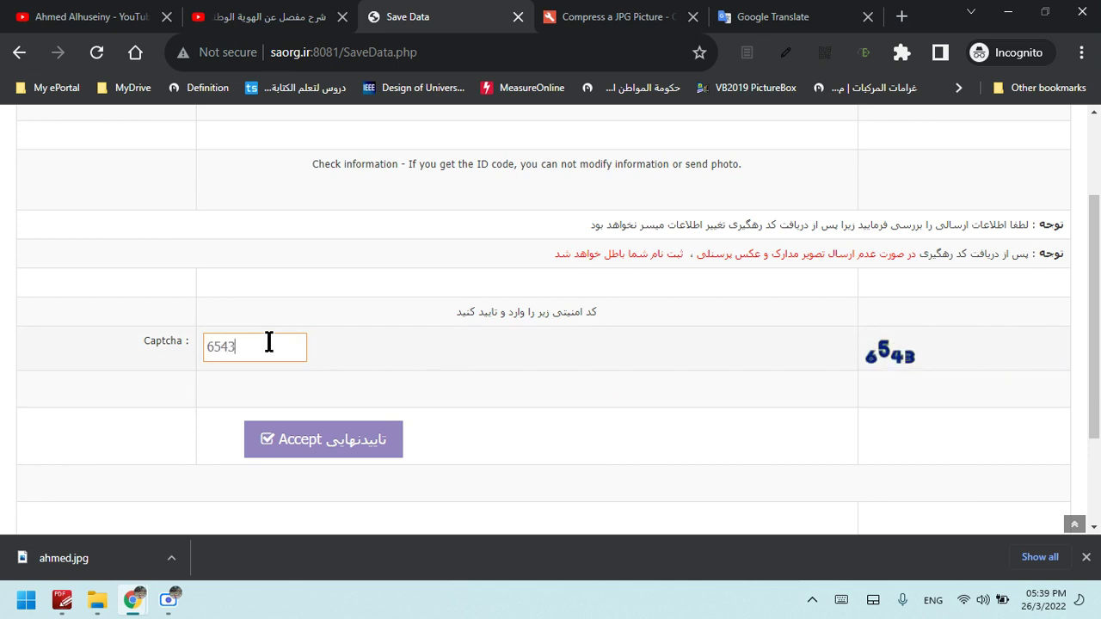
click(361, 456)
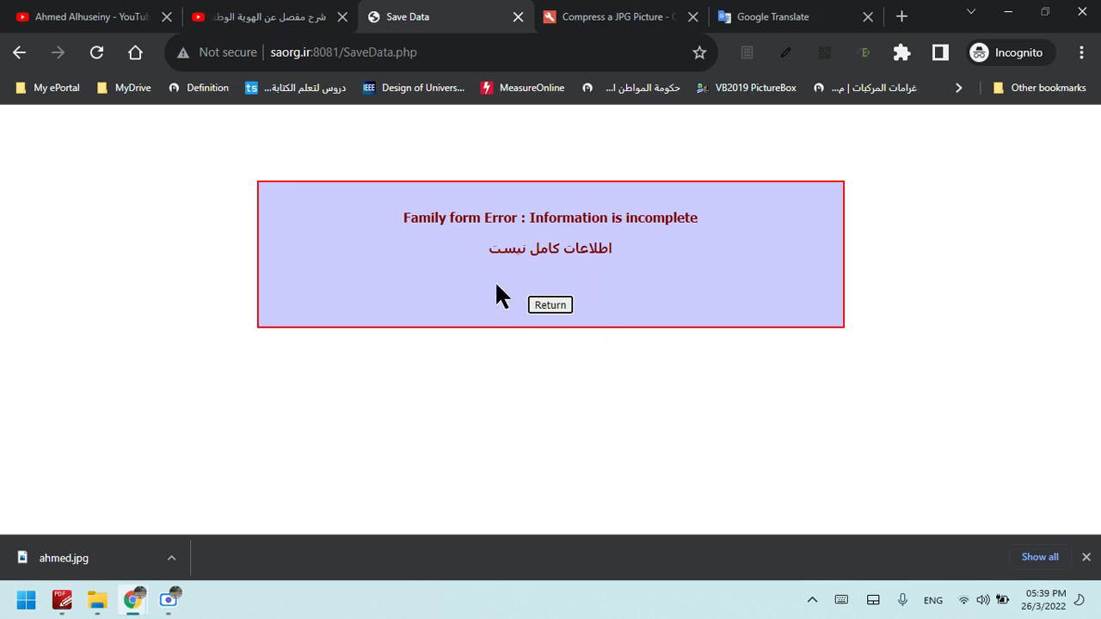
Read the 'Family form Error: Information is incomplete' message and return to the Family members form
drag(399, 213, 522, 229)
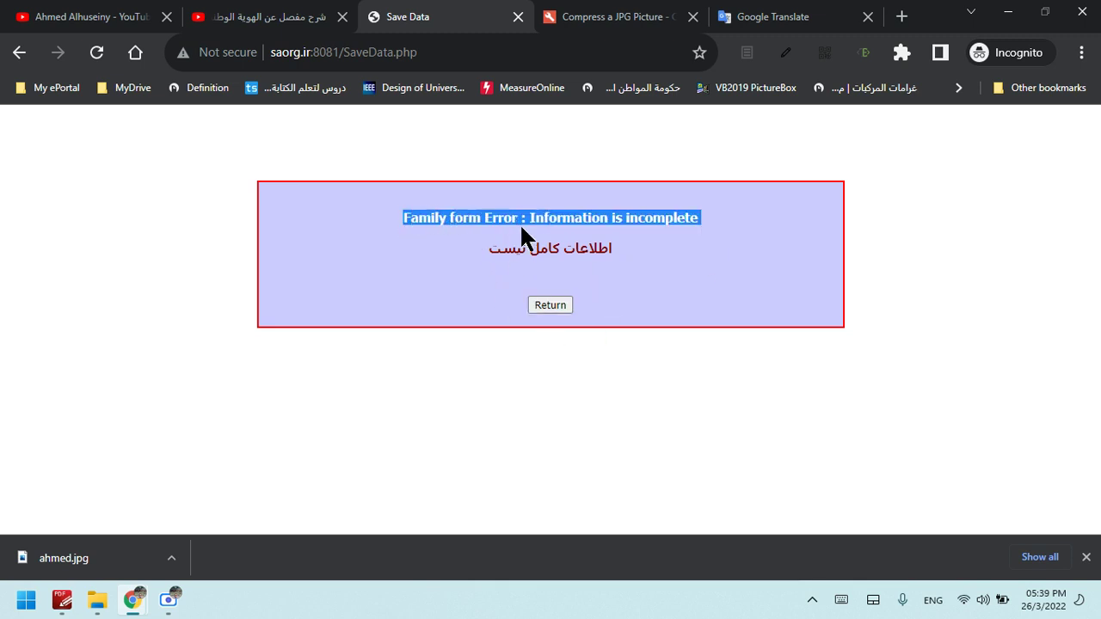
click(485, 225)
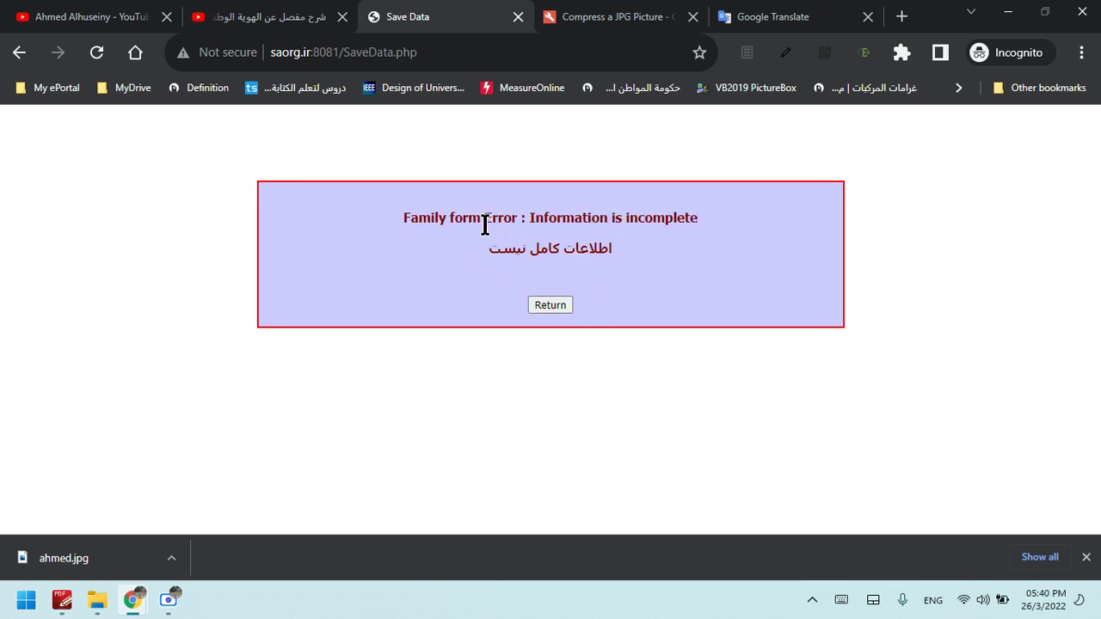
drag(520, 218, 381, 217)
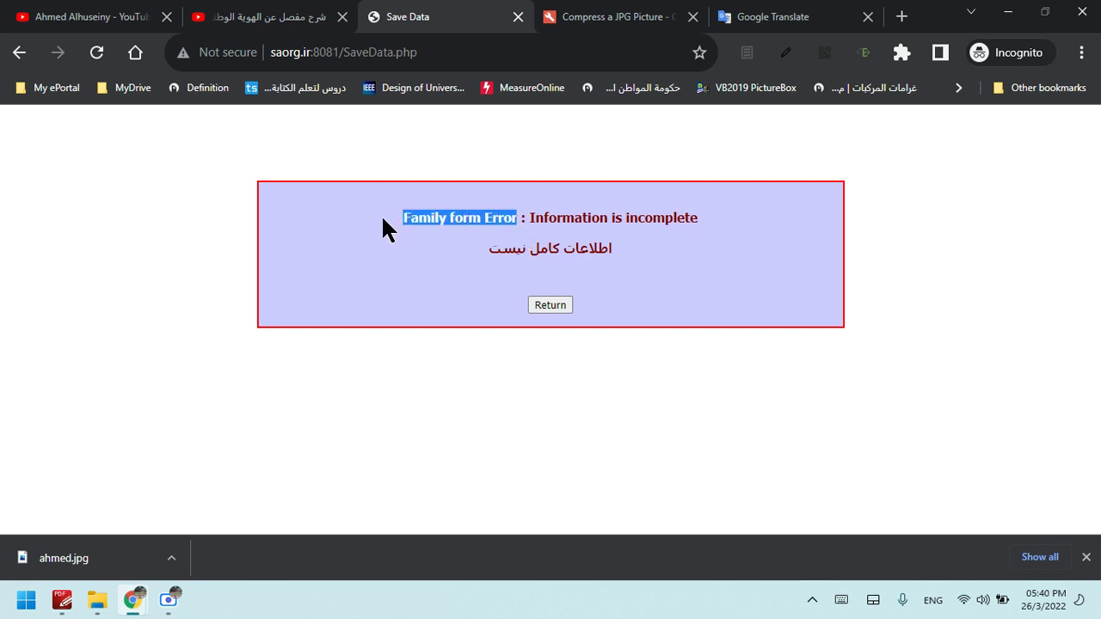
click(582, 229)
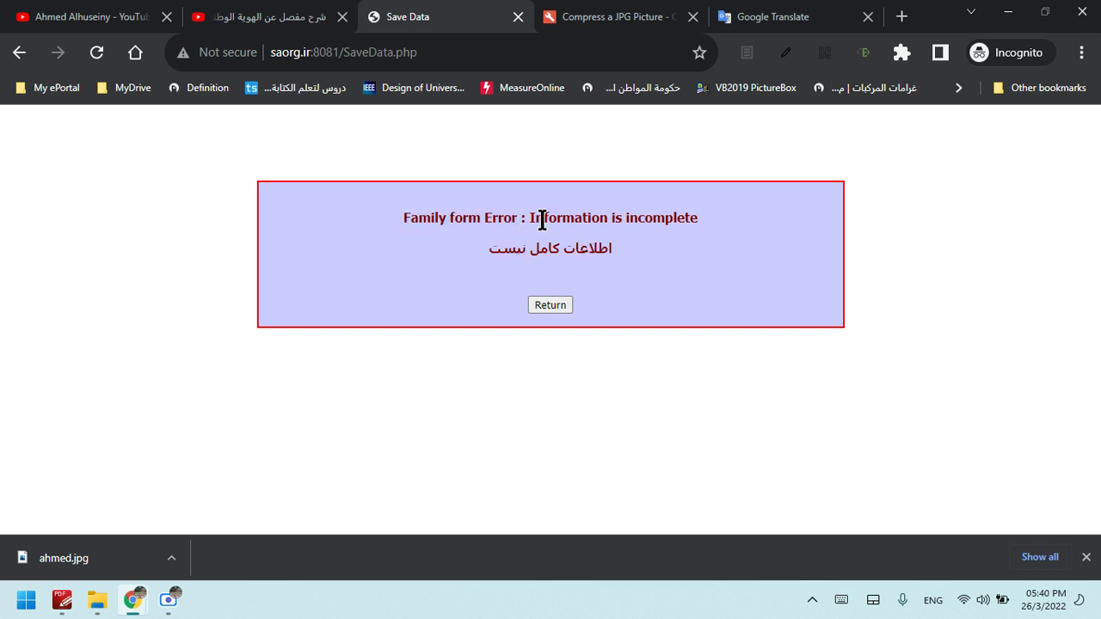
drag(529, 218, 658, 216)
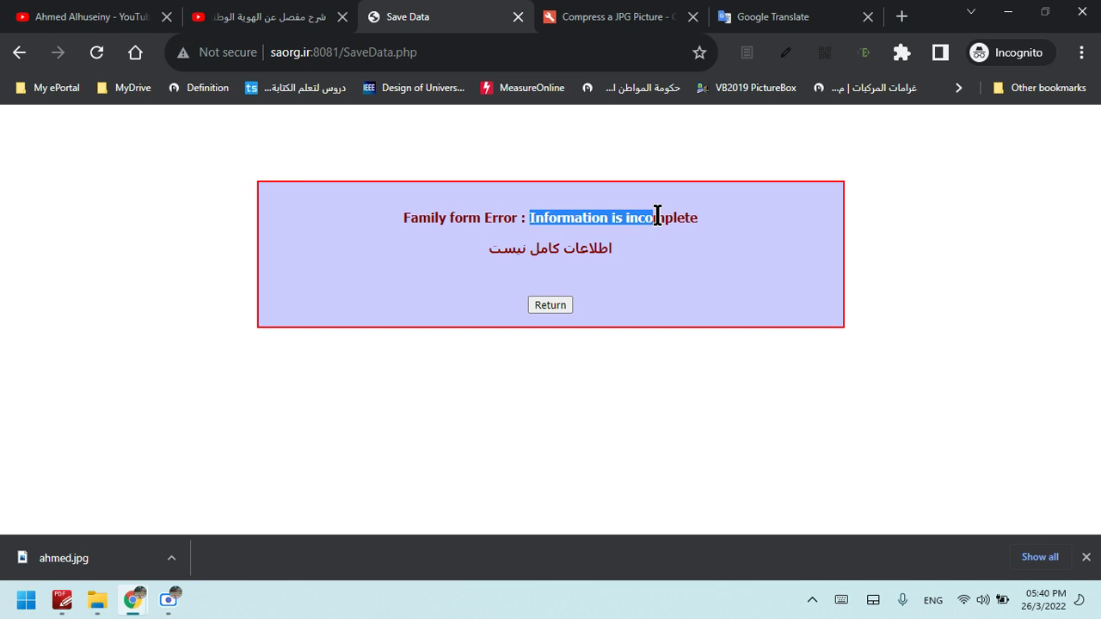
click(434, 221)
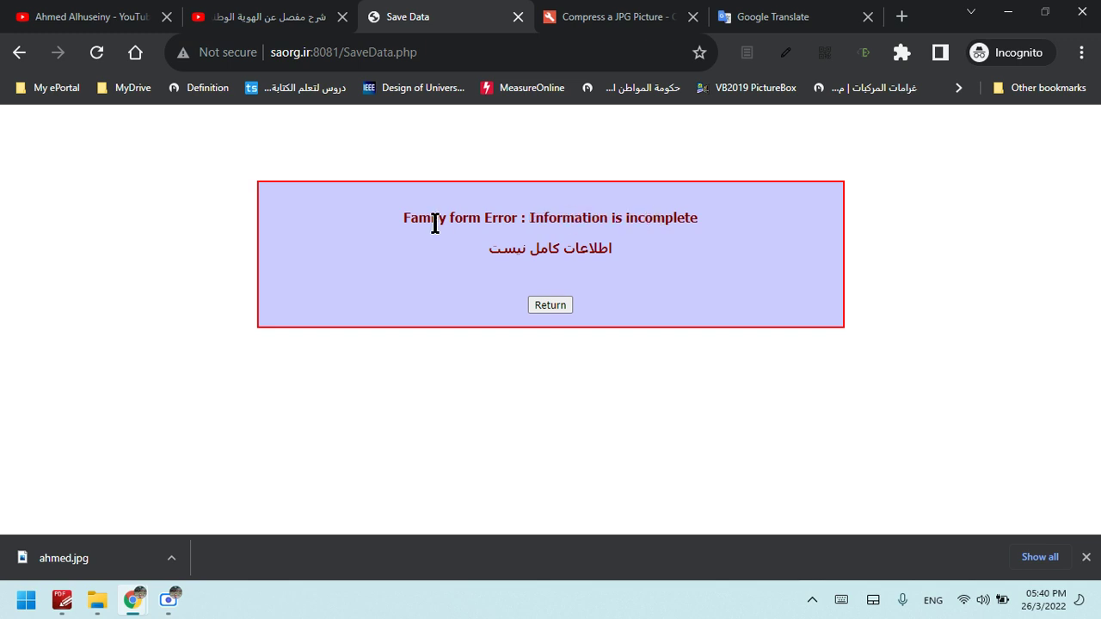
click(557, 307)
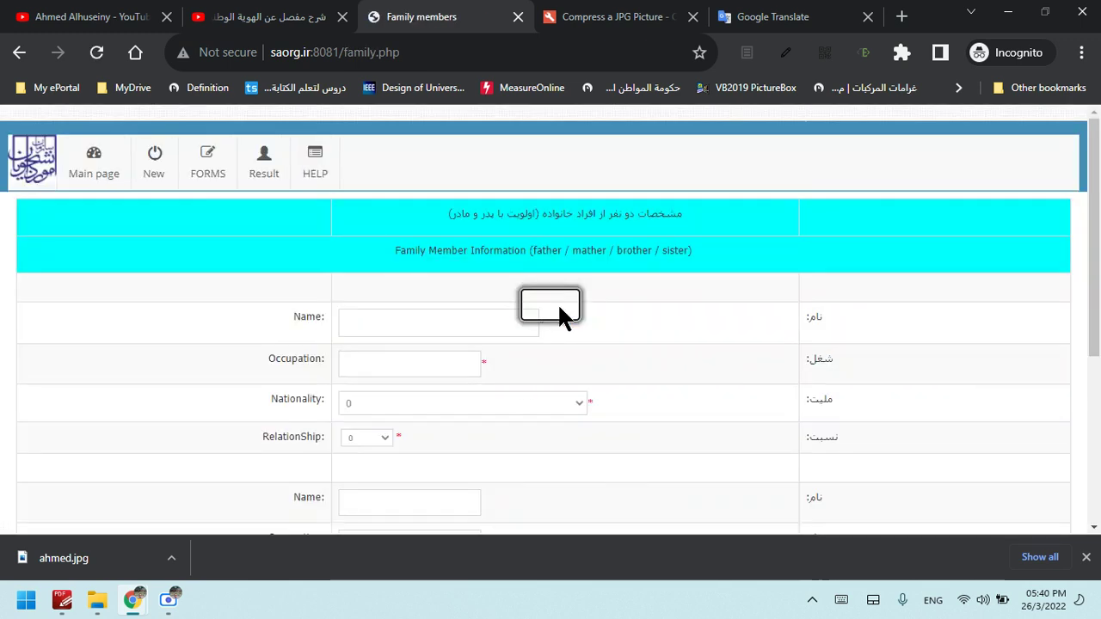
Select the whole Persian heading line above the Family Member Information fields for translation
click(408, 324)
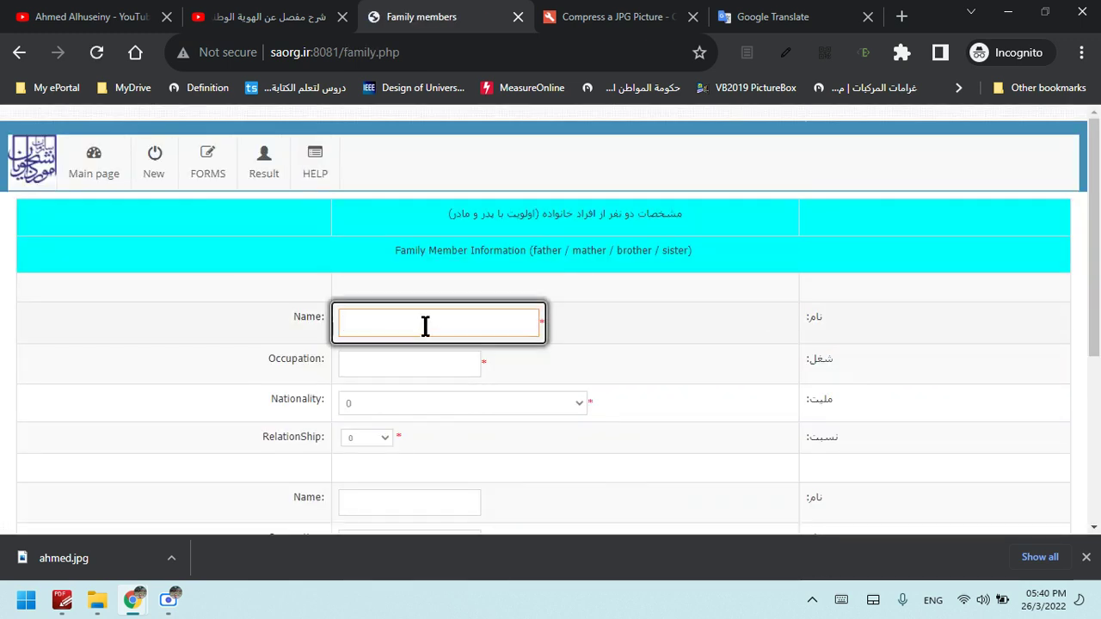
scroll(861, 275, down, 1)
click(602, 244)
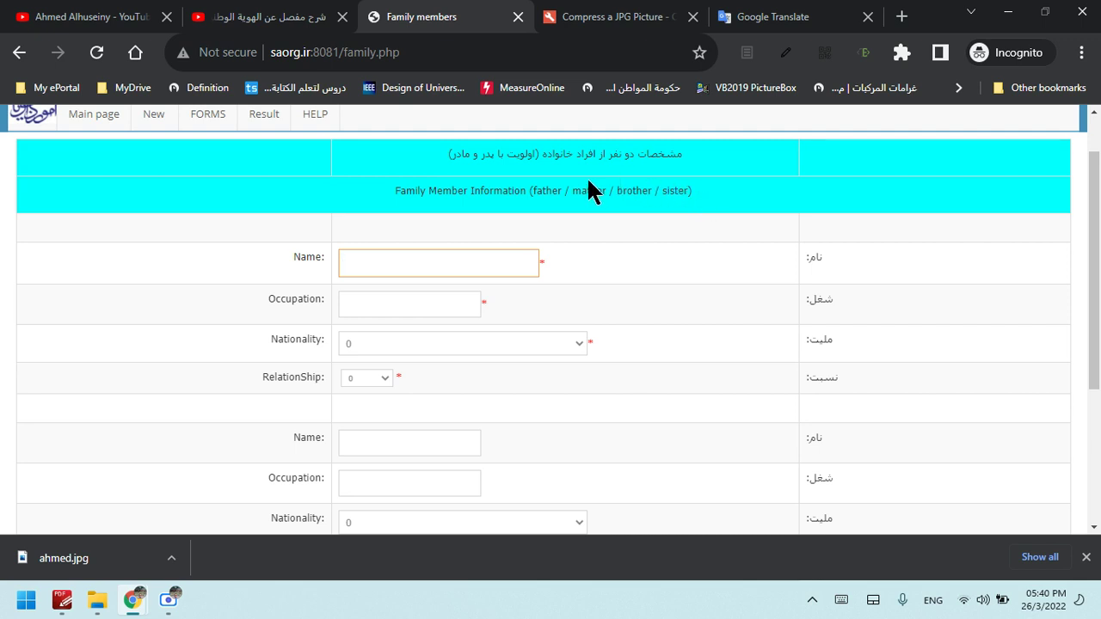
drag(691, 152, 604, 170)
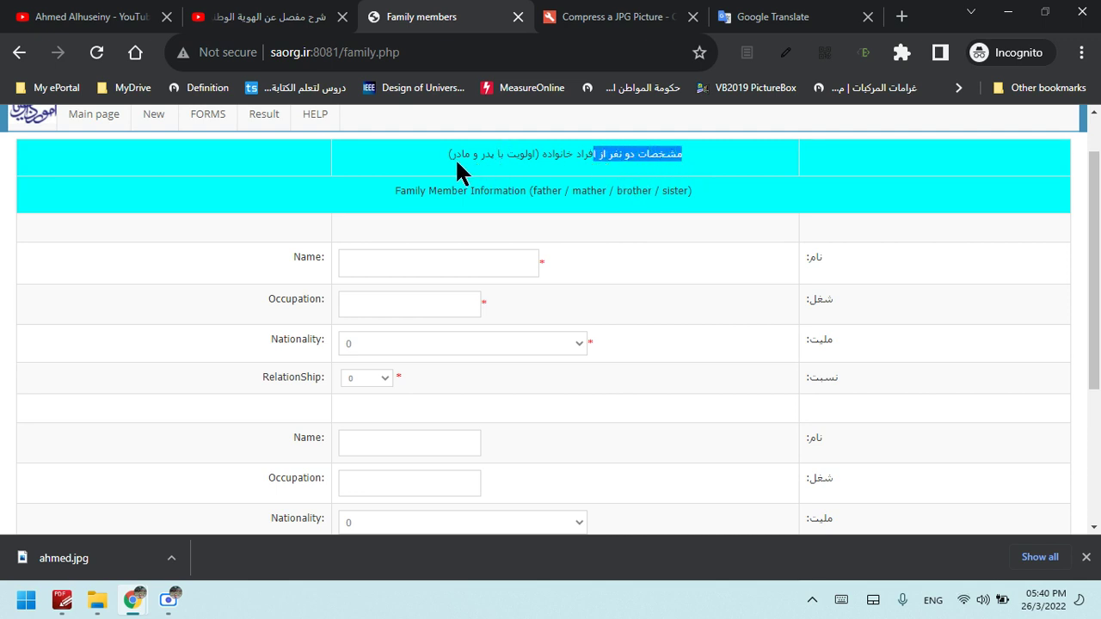
click(656, 156)
drag(518, 158, 449, 155)
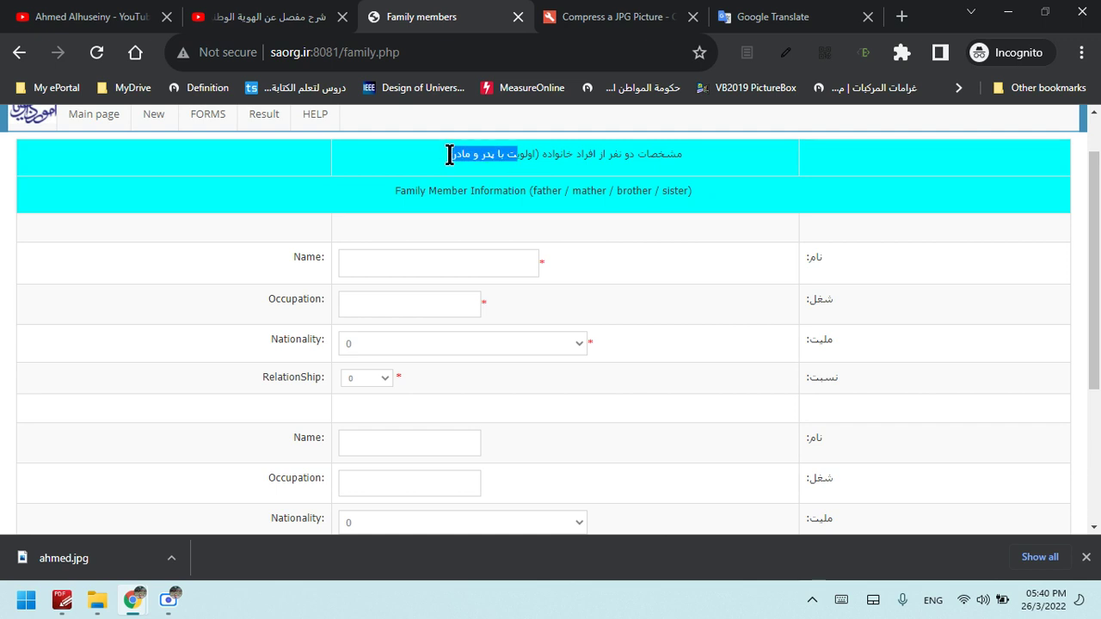
triple_click(580, 154)
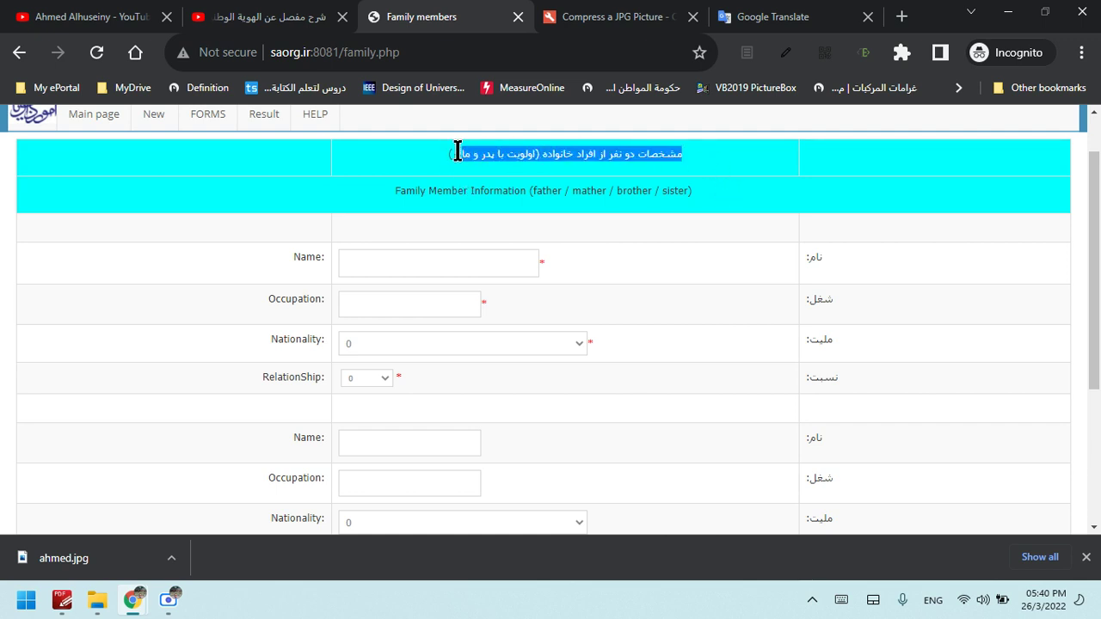
click(848, 10)
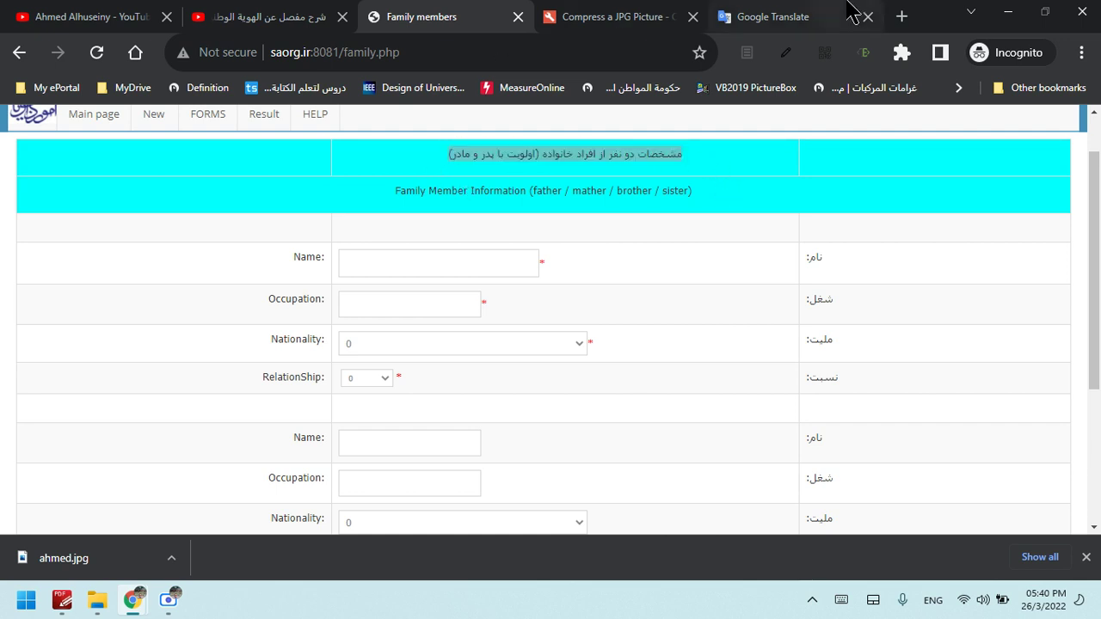
Translate the Persian heading into Arabic: details of two family members, parents preferred
text(مشخصات دو نفر از افراد خانواده (اولویت با پدر و مادر))
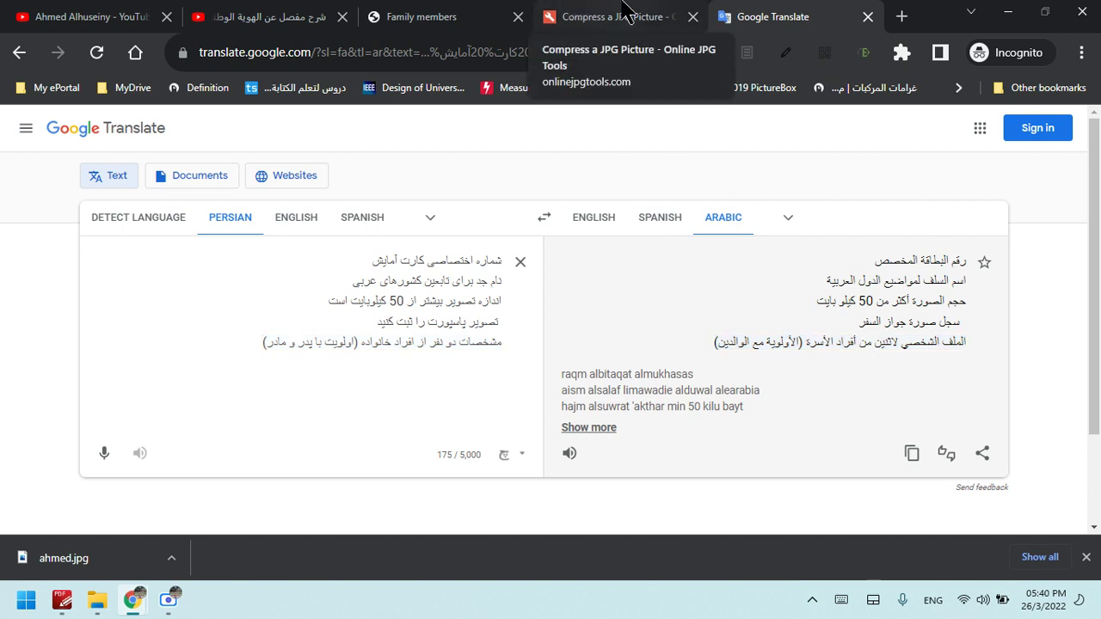
click(430, 16)
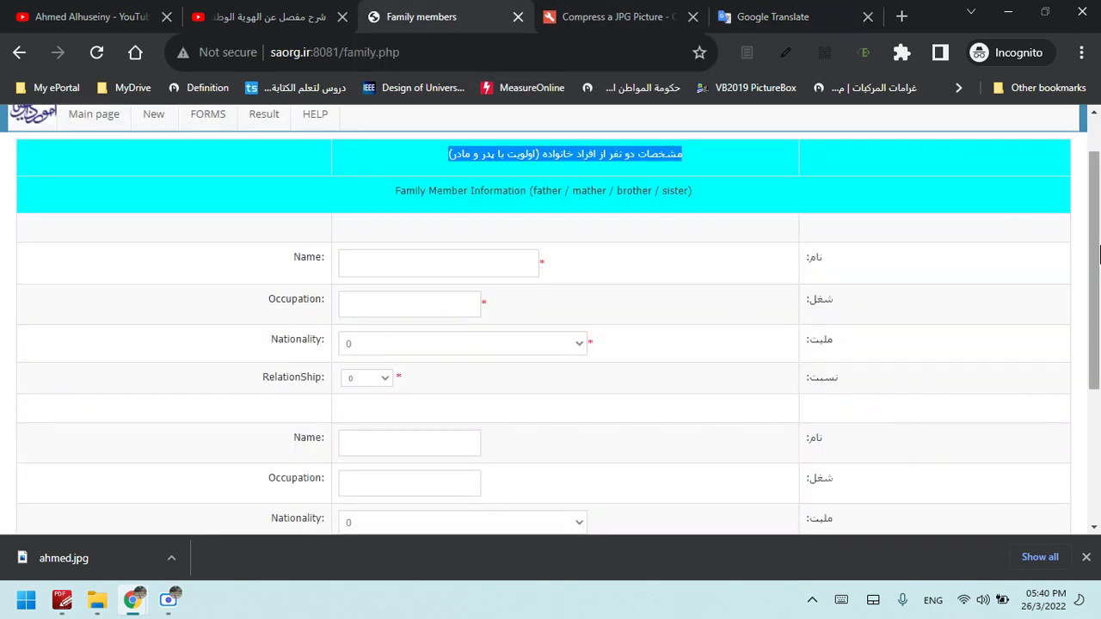
drag(1099, 254, 1099, 277)
Enter the first family member's name, occupation 'Teachr', and nationality Iraq
click(481, 222)
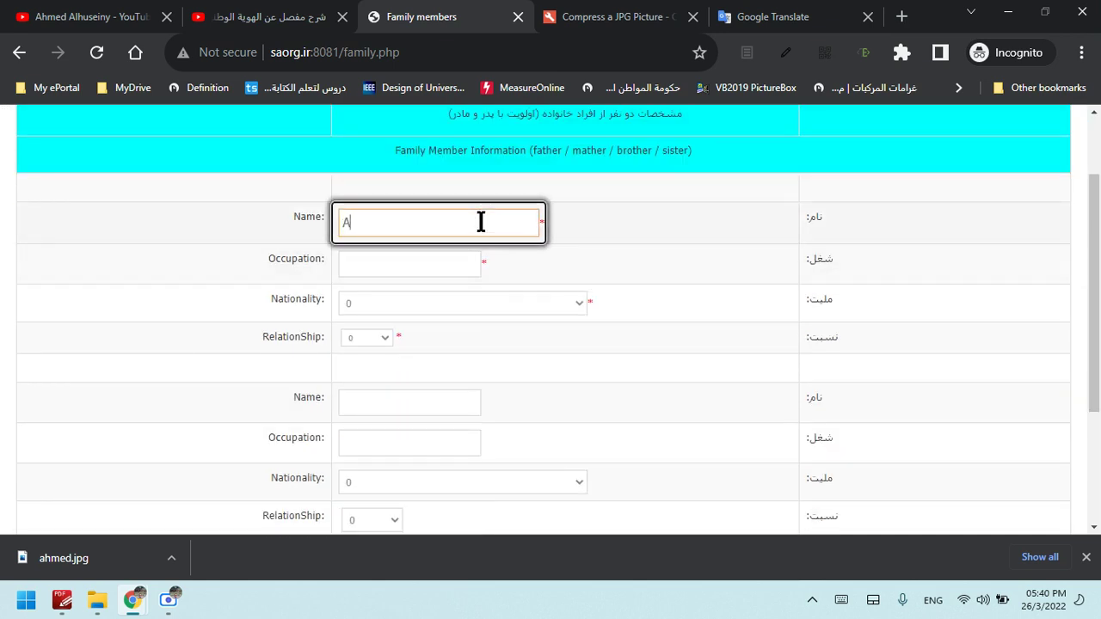
text(Ali)
click(433, 266)
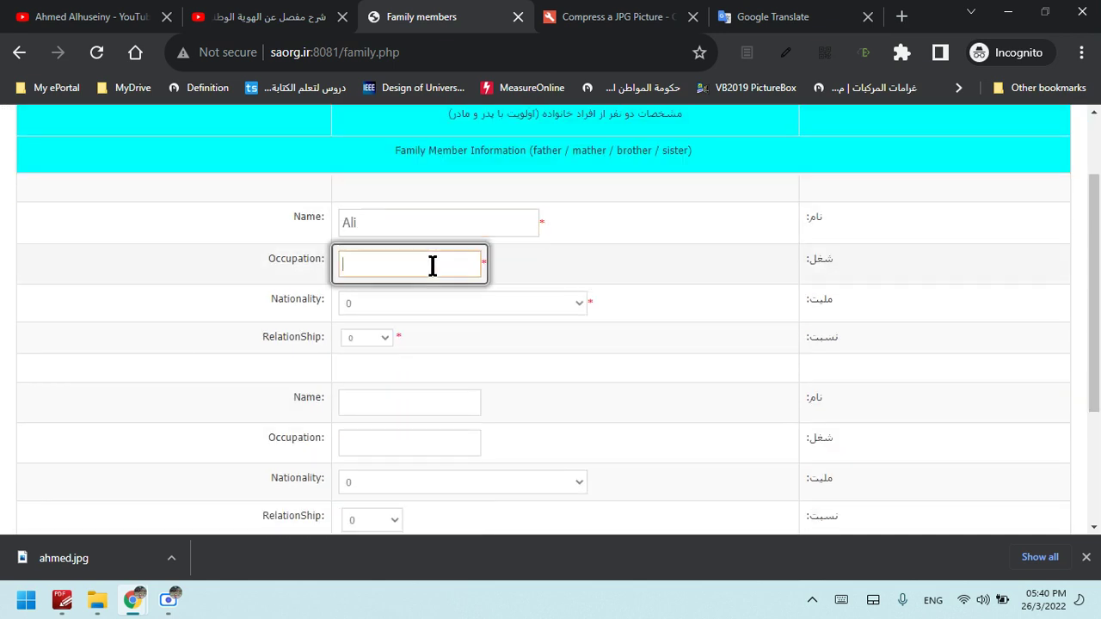
text(Teachr)
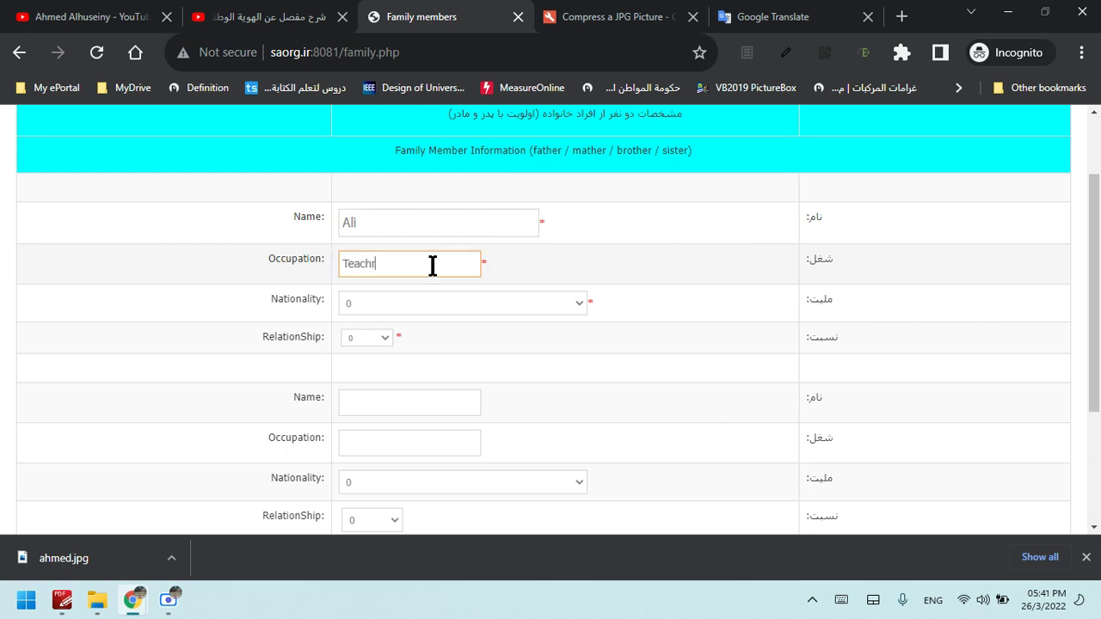
click(430, 303)
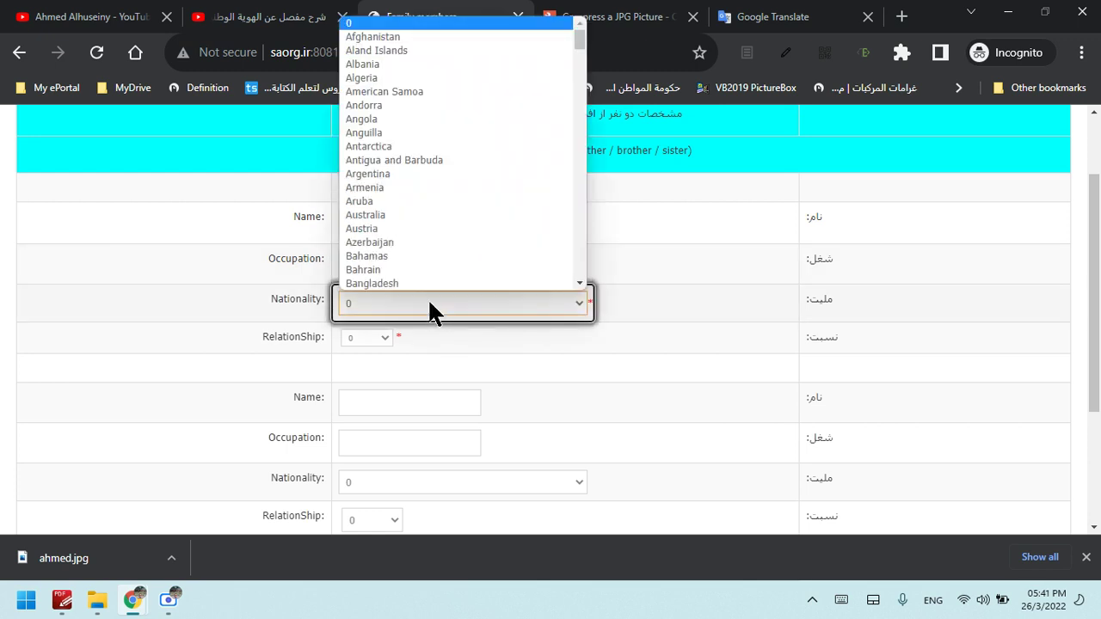
key(i)
key(Down)
key(Down)
key(Down)
key(Down)
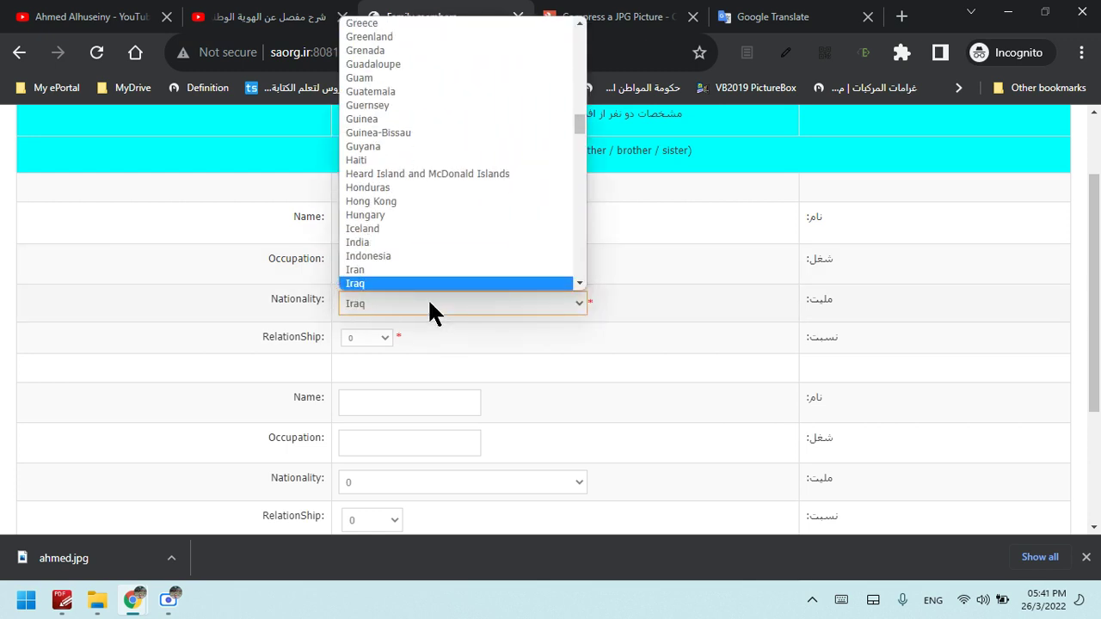
key(Return)
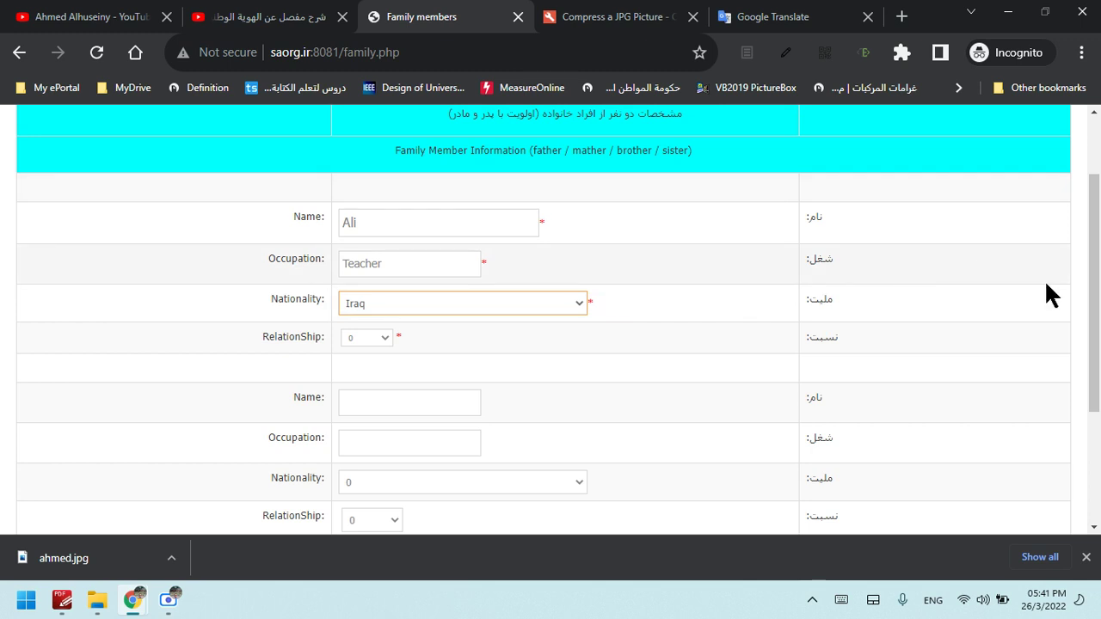
Check the English Name label against Google Translate with Persian kept as source language
drag(290, 217, 324, 215)
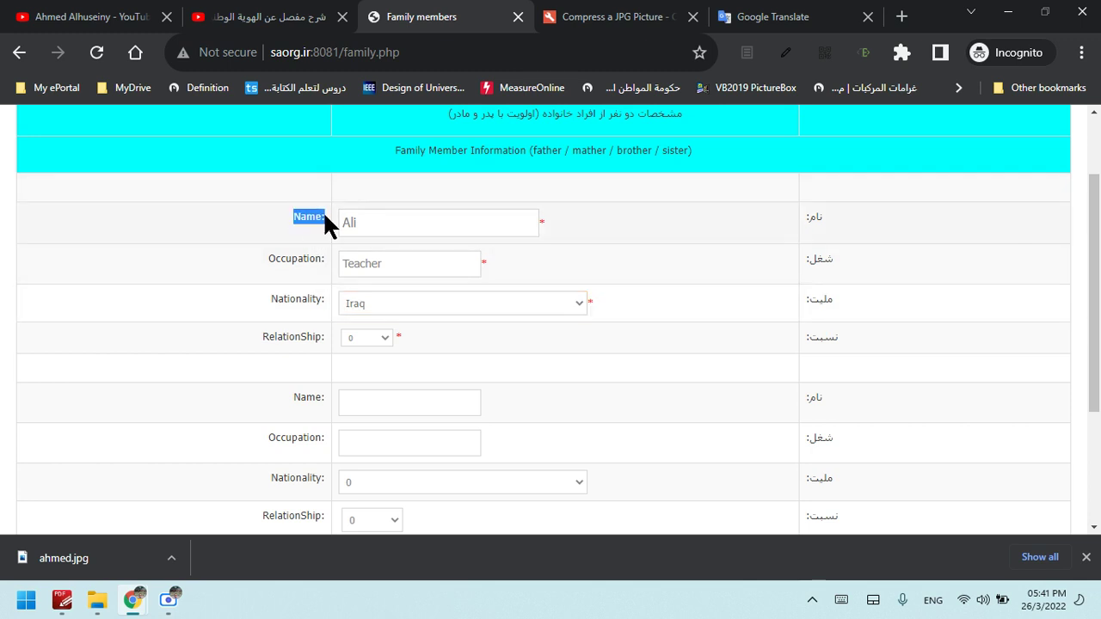
click(824, 14)
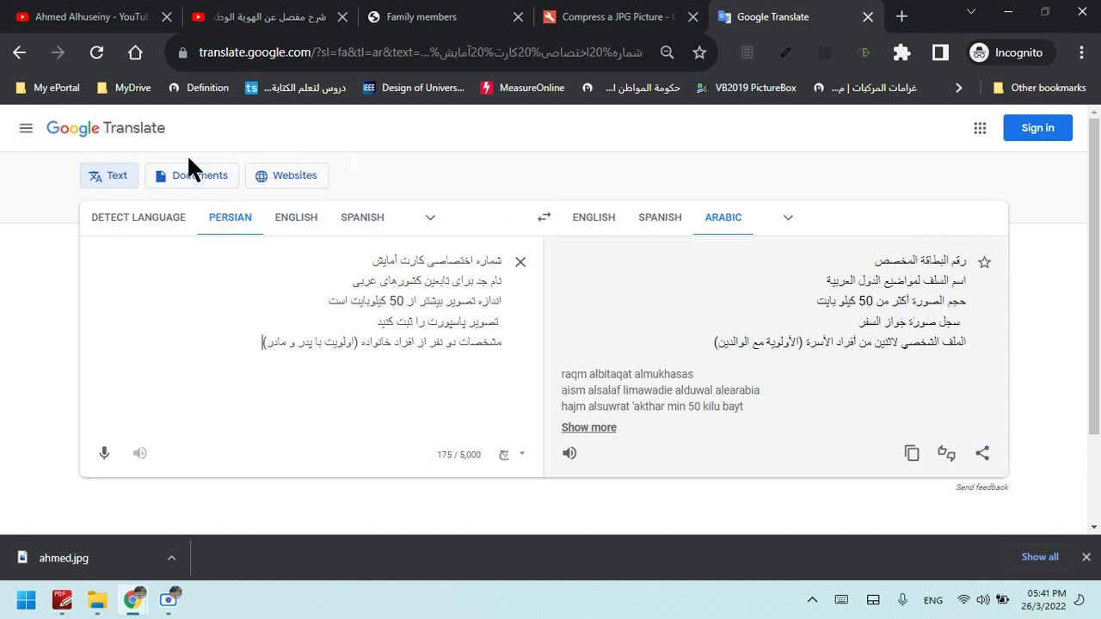
click(238, 225)
click(237, 226)
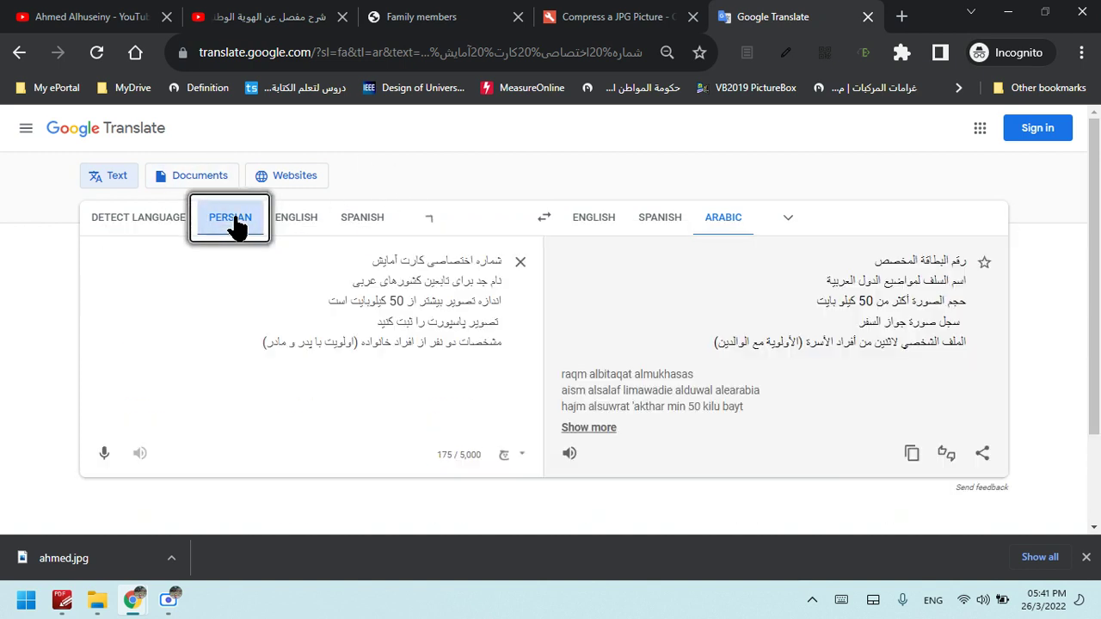
click(456, 15)
Set the first family member's relationship to Father
drag(1100, 293, 1100, 262)
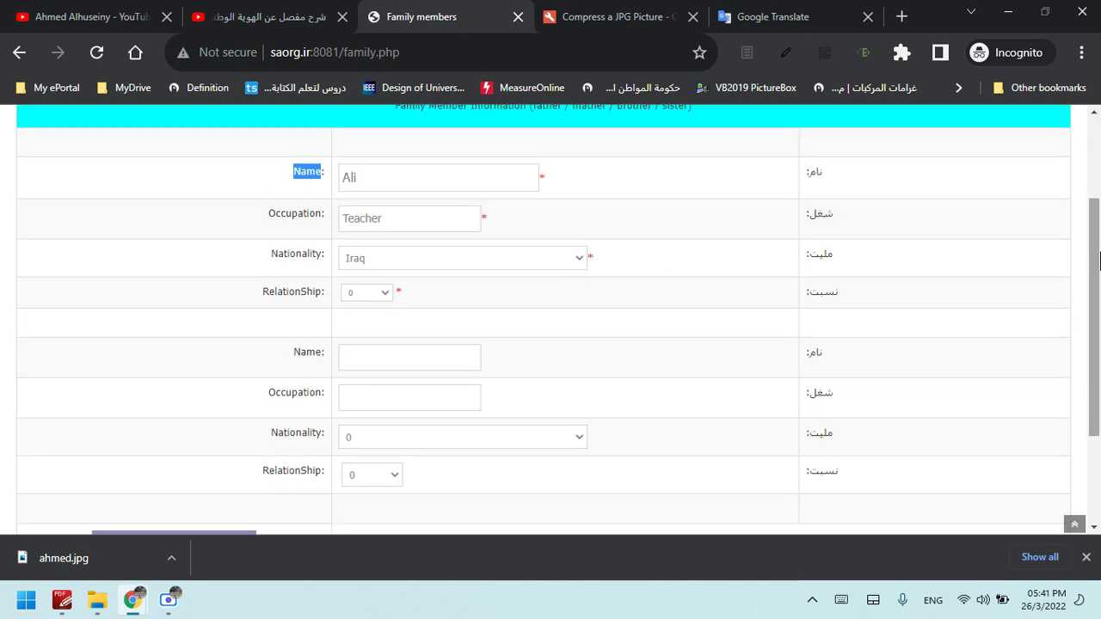
click(379, 295)
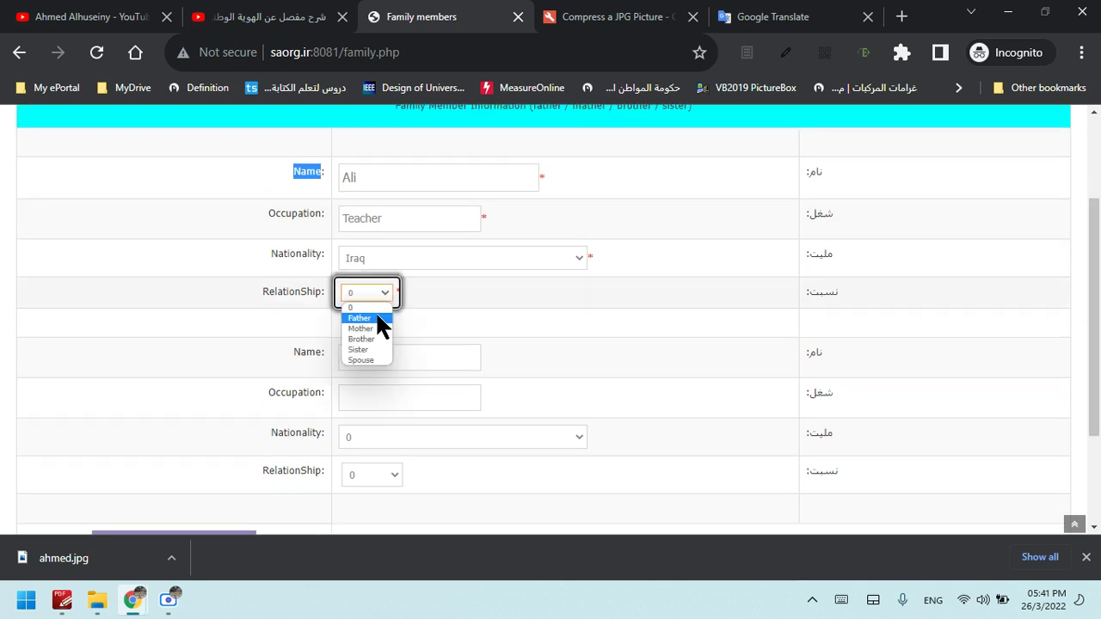
click(377, 317)
Fill the second family member as a Teacher from Iraq with relationship Mother
click(386, 179)
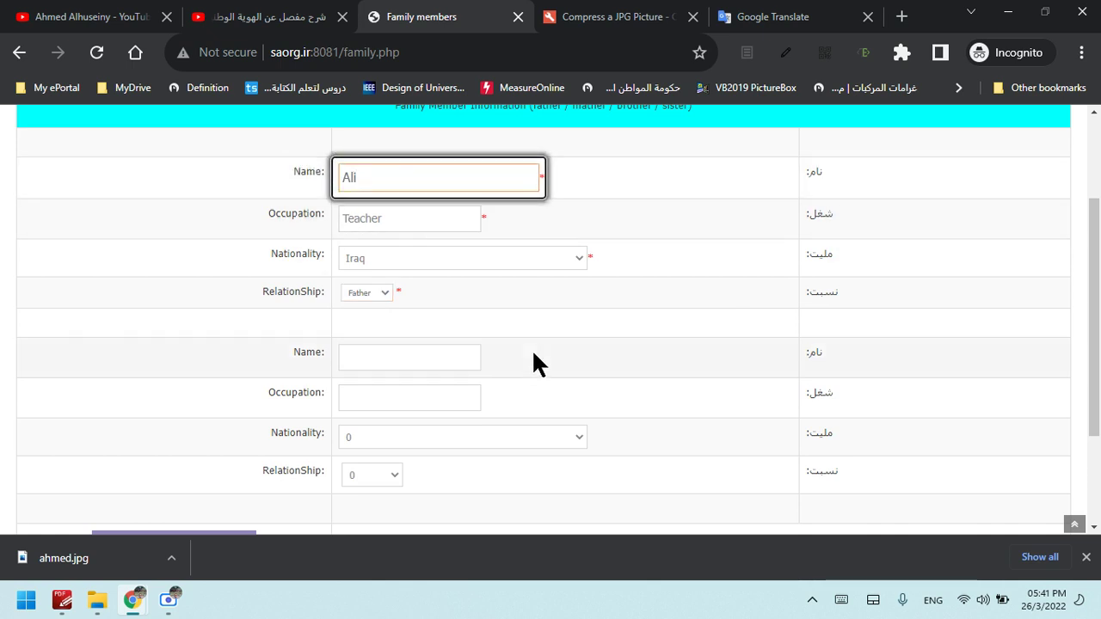
scroll(534, 362, down, 3)
click(445, 244)
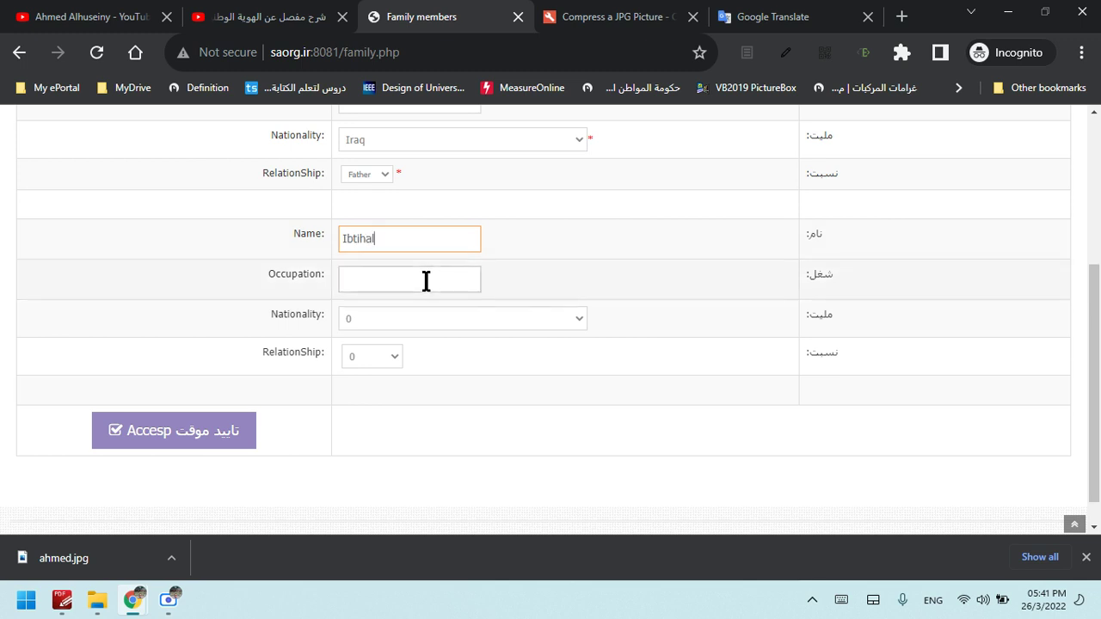
click(426, 281)
text(Tea)
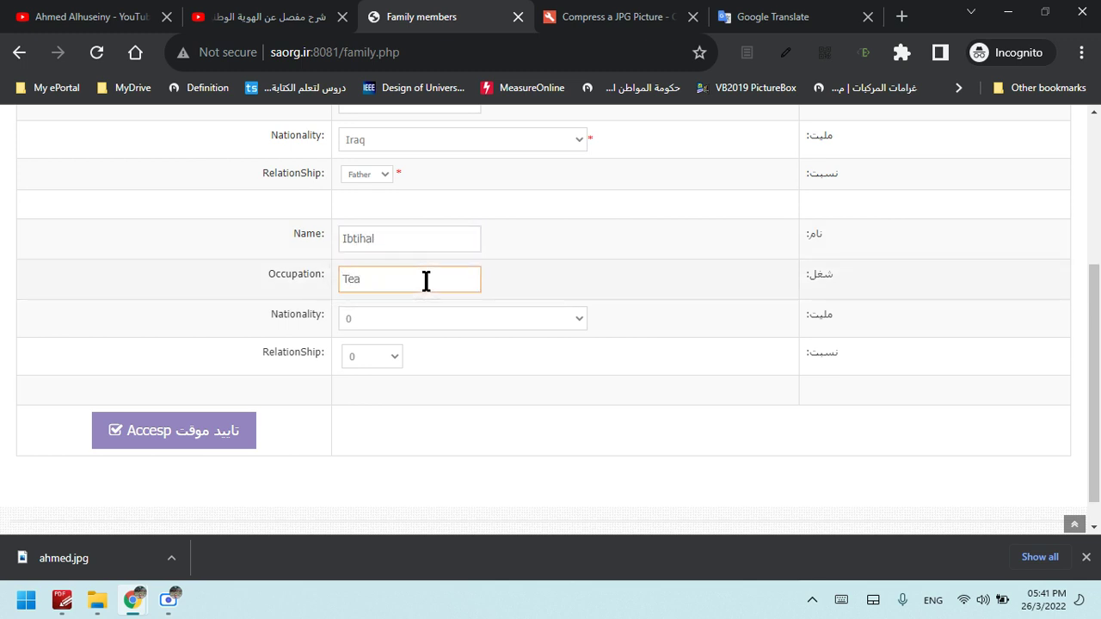
text(cher)
click(413, 315)
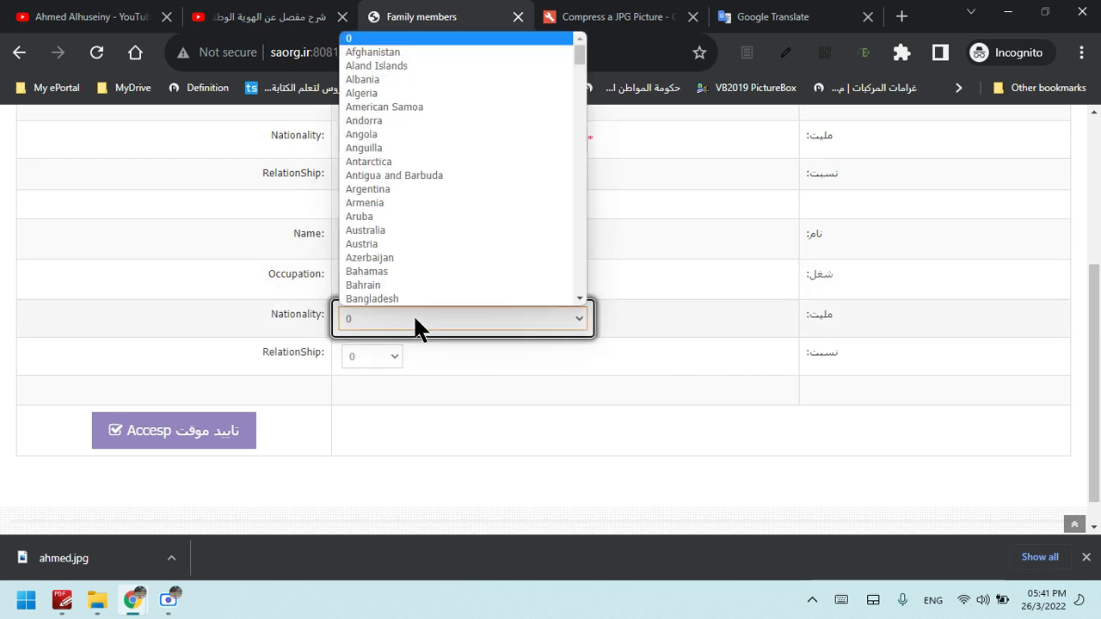
text(iraq)
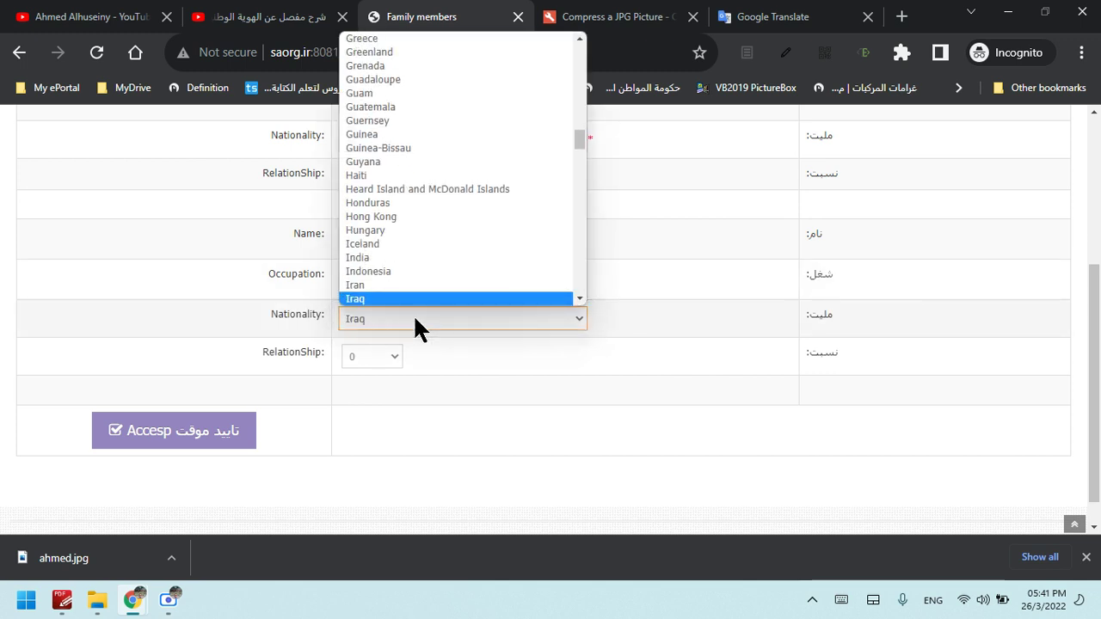
key(Return)
click(394, 363)
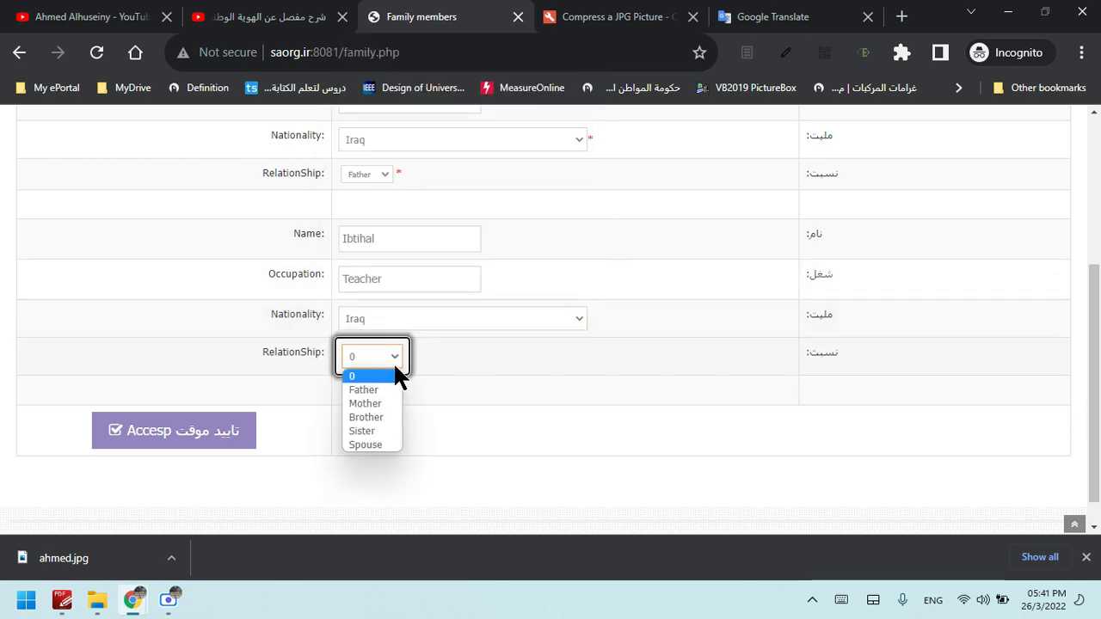
click(384, 403)
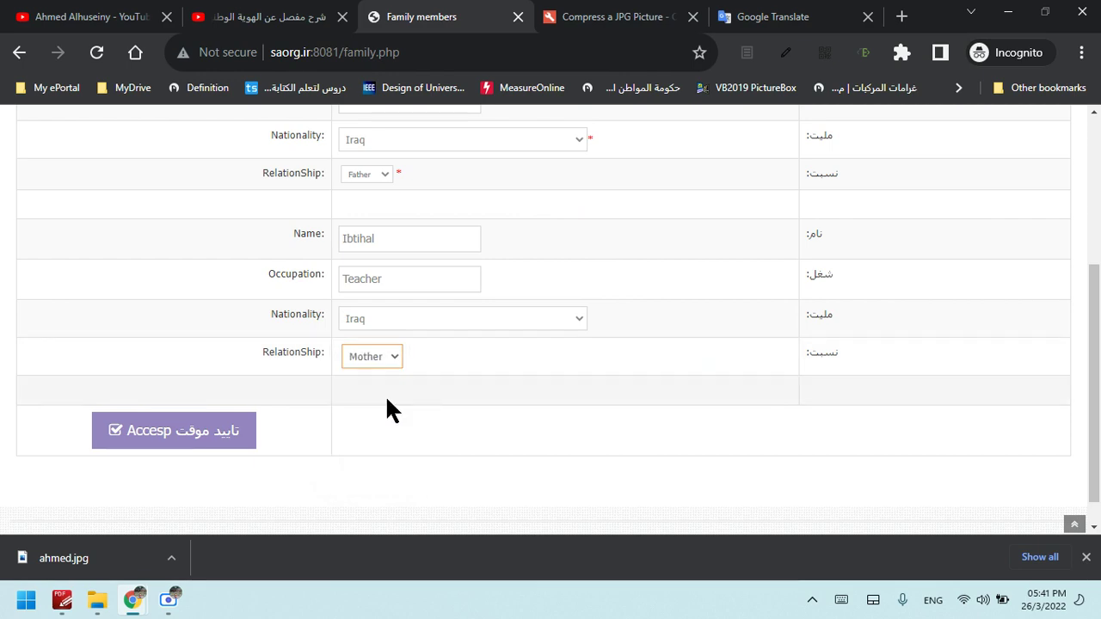
scroll(1100, 405, up, 3)
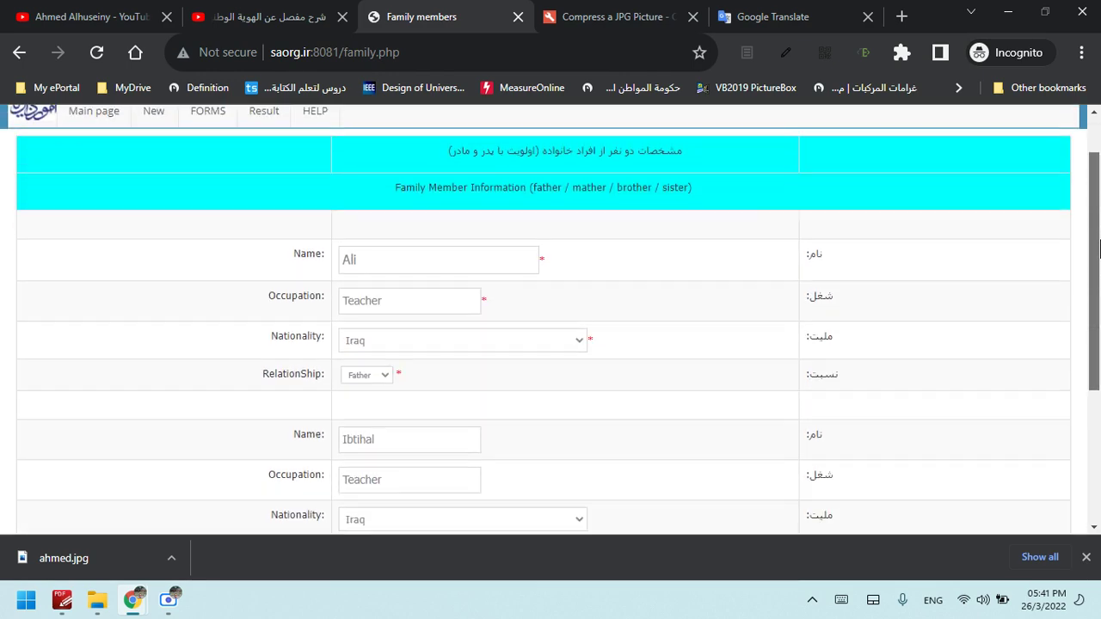
scroll(1100, 202, down, 1)
scroll(1100, 202, up, 2)
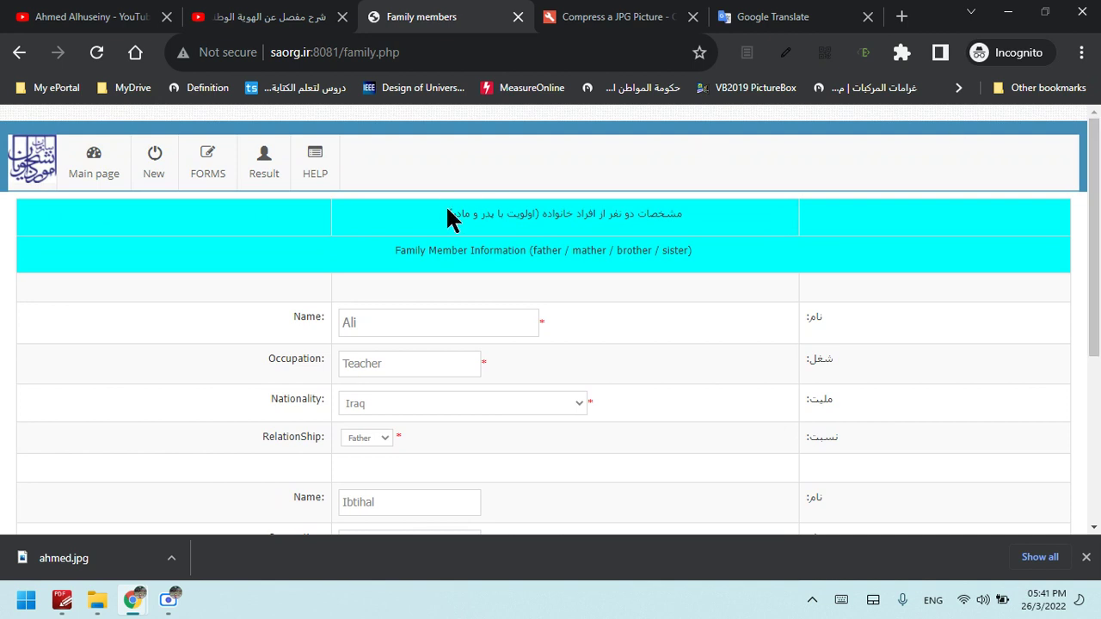
mouse_move(197, 191)
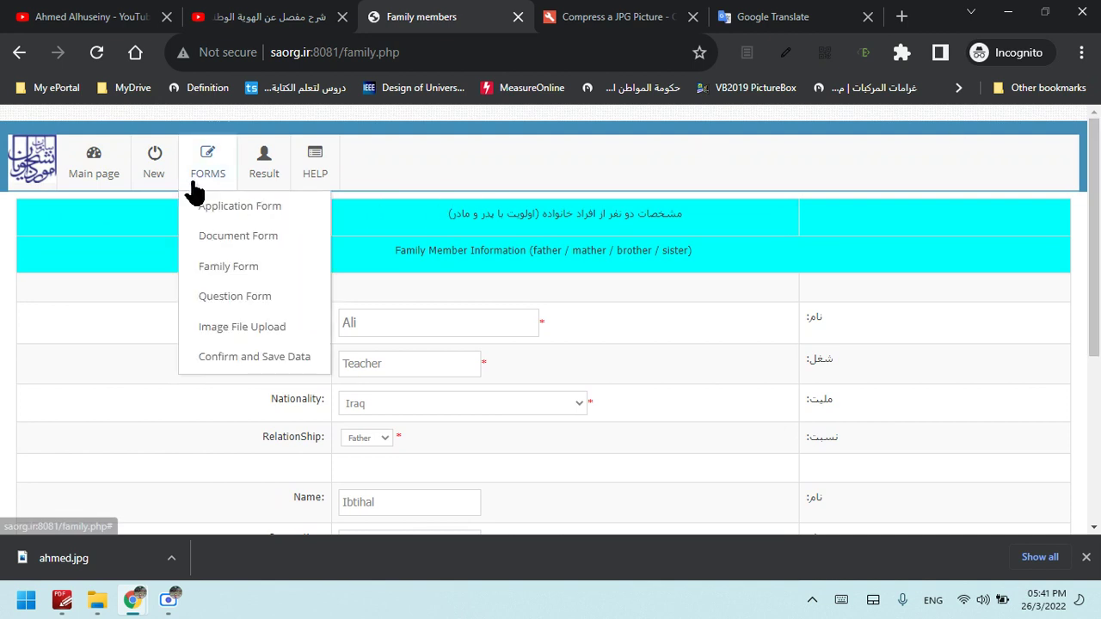
click(276, 284)
click(286, 279)
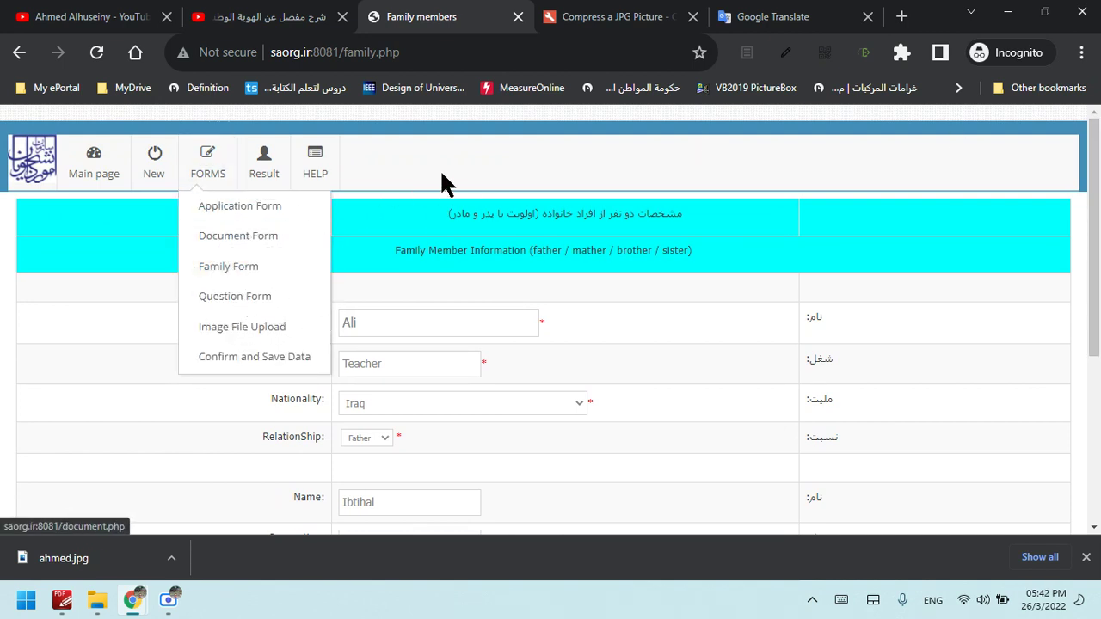
click(283, 268)
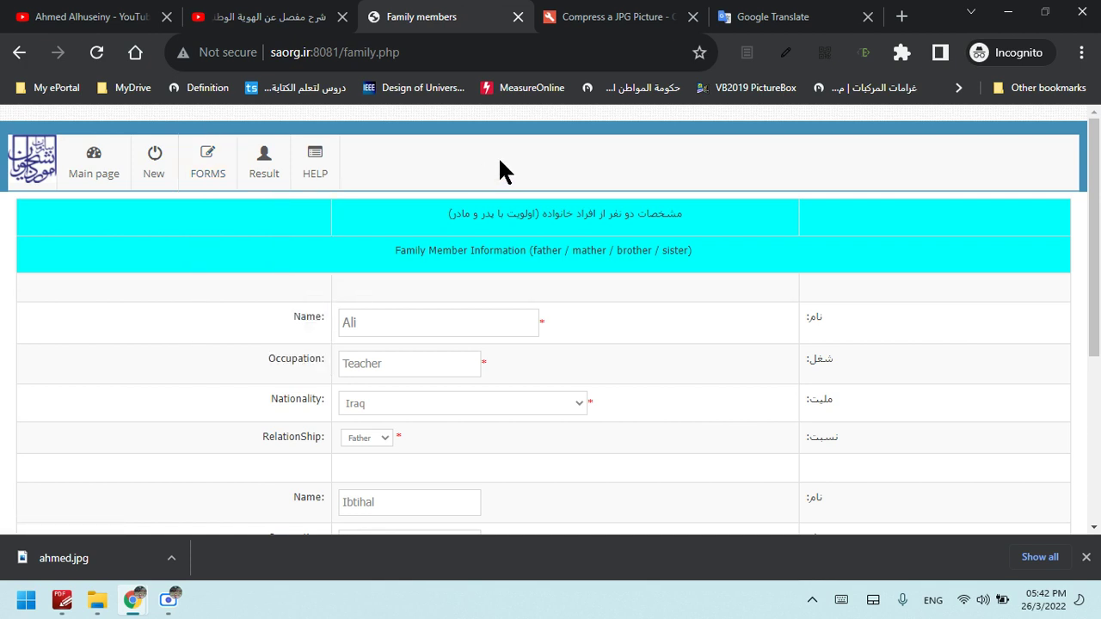
mouse_move(1095, 191)
mouse_down()
mouse_move(1100, 358)
mouse_move(1093, 172)
mouse_up()
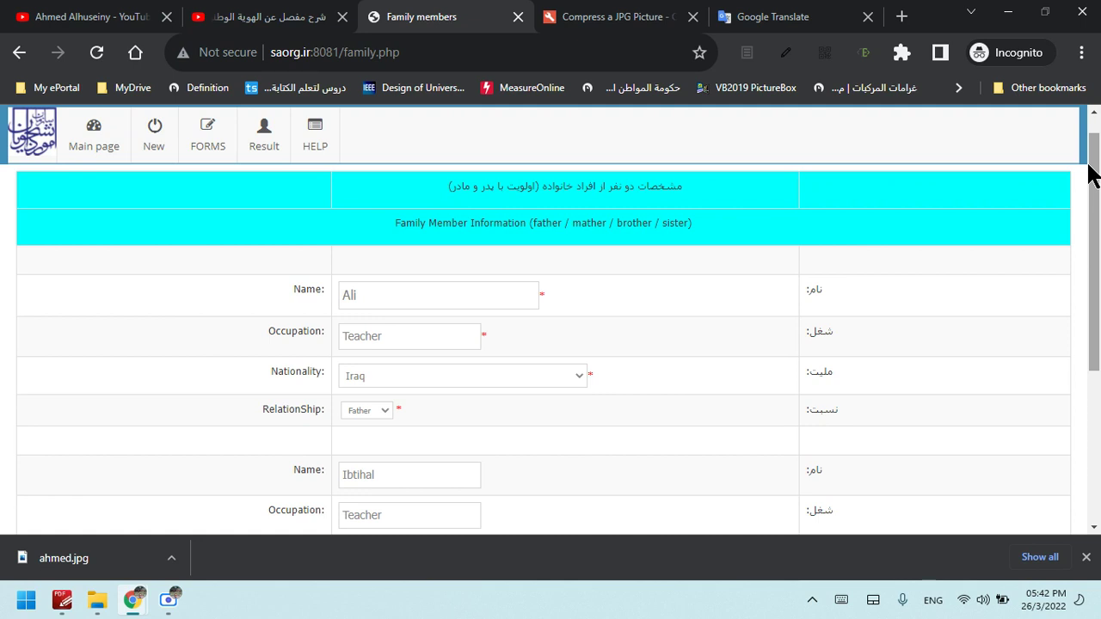
drag(1092, 172, 1098, 124)
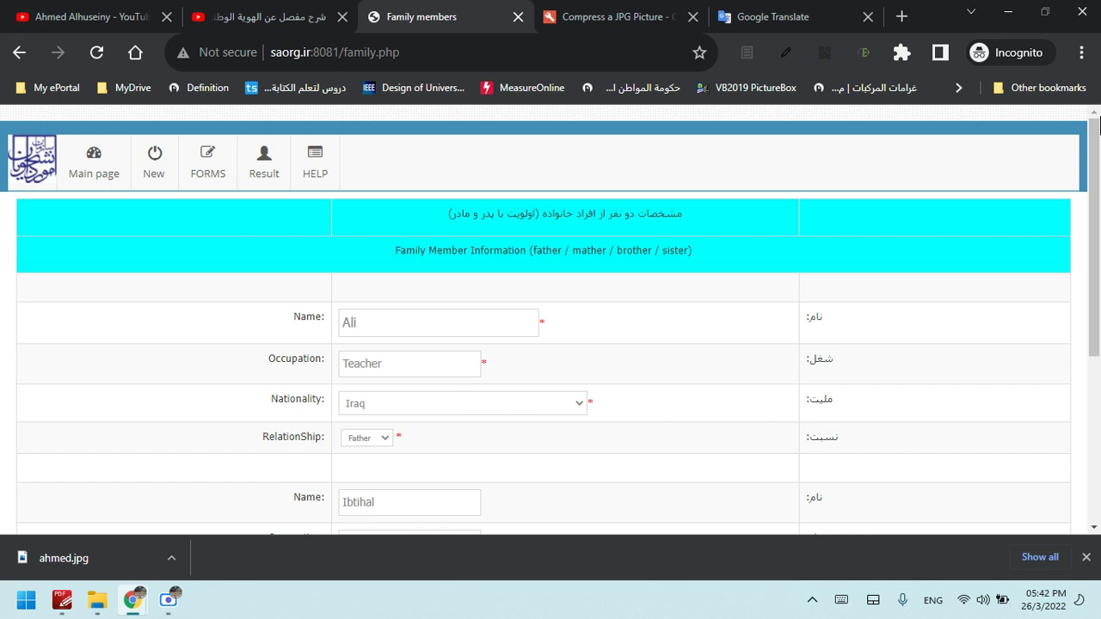
drag(1098, 200, 1096, 365)
click(193, 404)
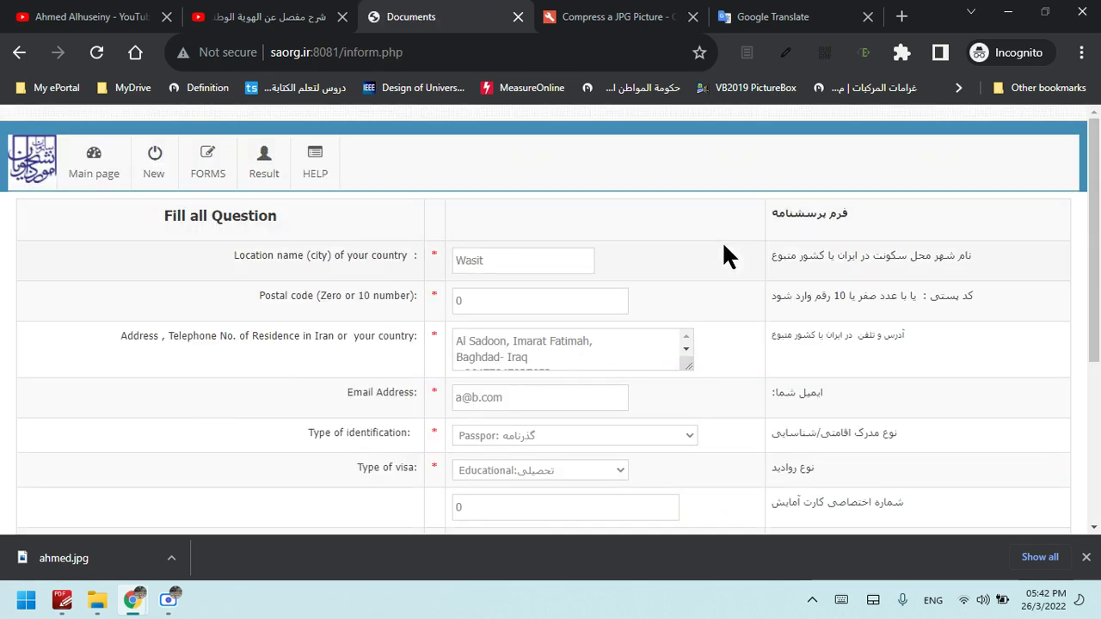
mouse_move(1096, 211)
mouse_down()
mouse_move(1100, 342)
mouse_move(1099, 164)
mouse_move(1098, 276)
mouse_move(1099, 203)
mouse_up()
click(206, 164)
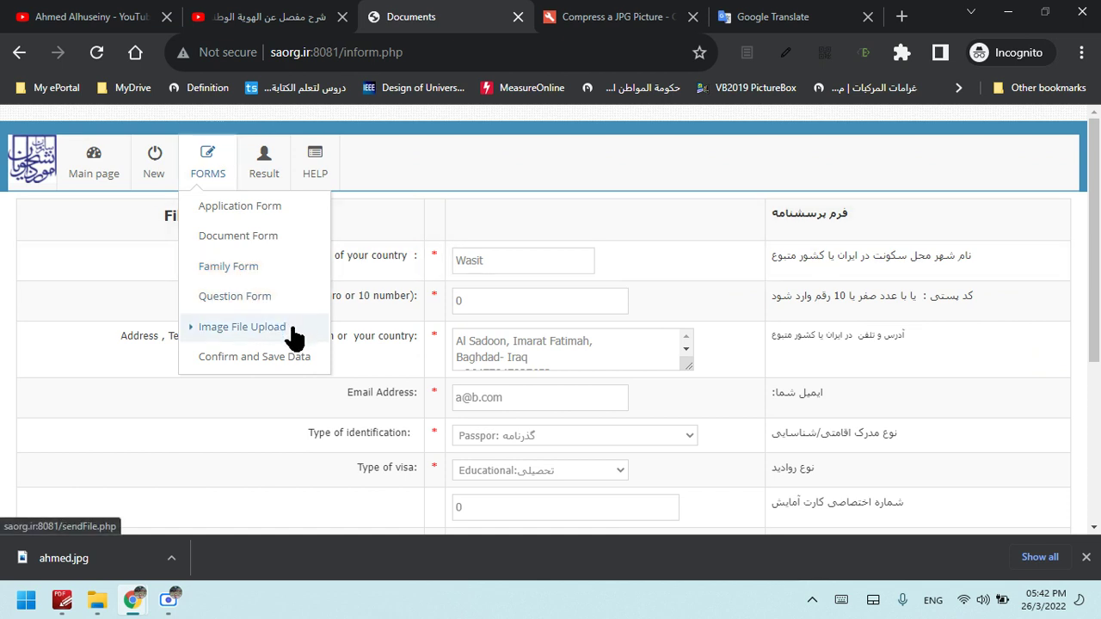
click(477, 178)
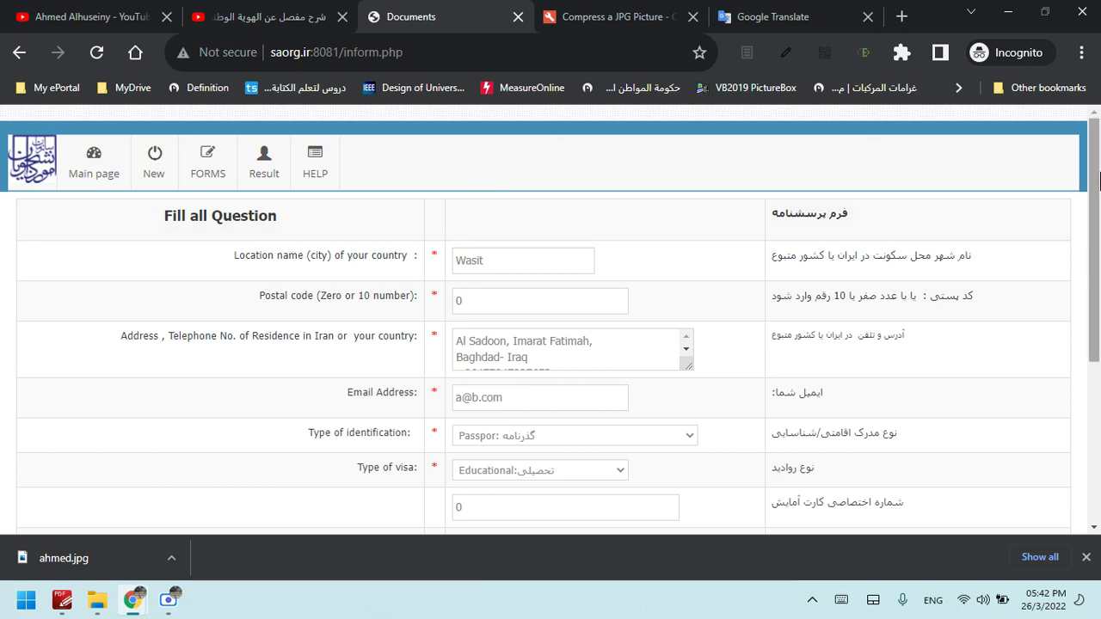
scroll(511, 320, down, 1)
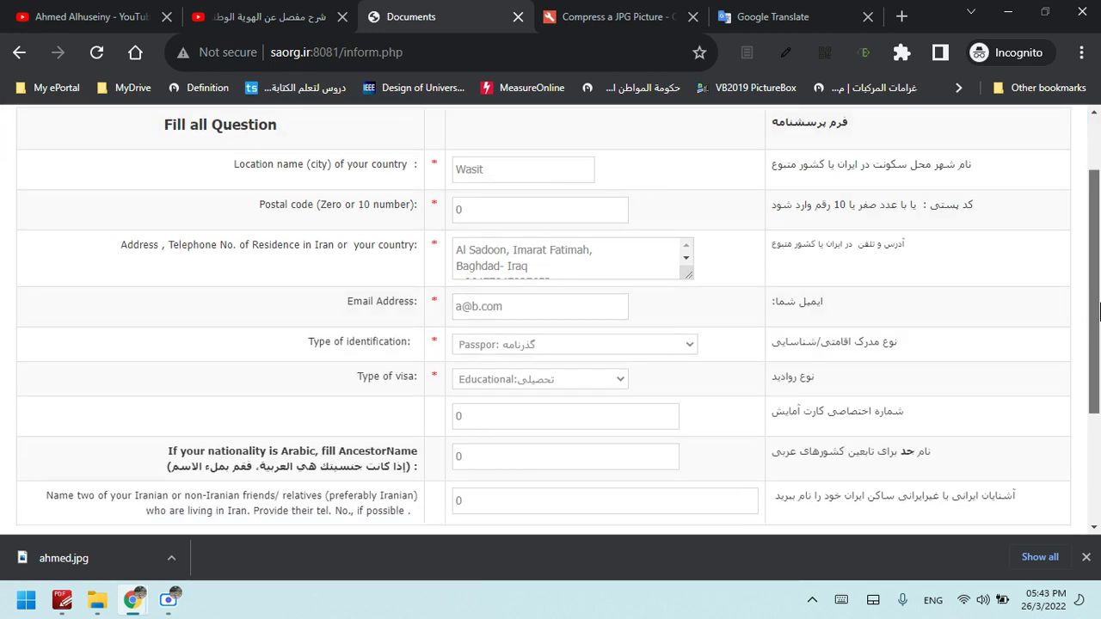
drag(1099, 311, 1099, 392)
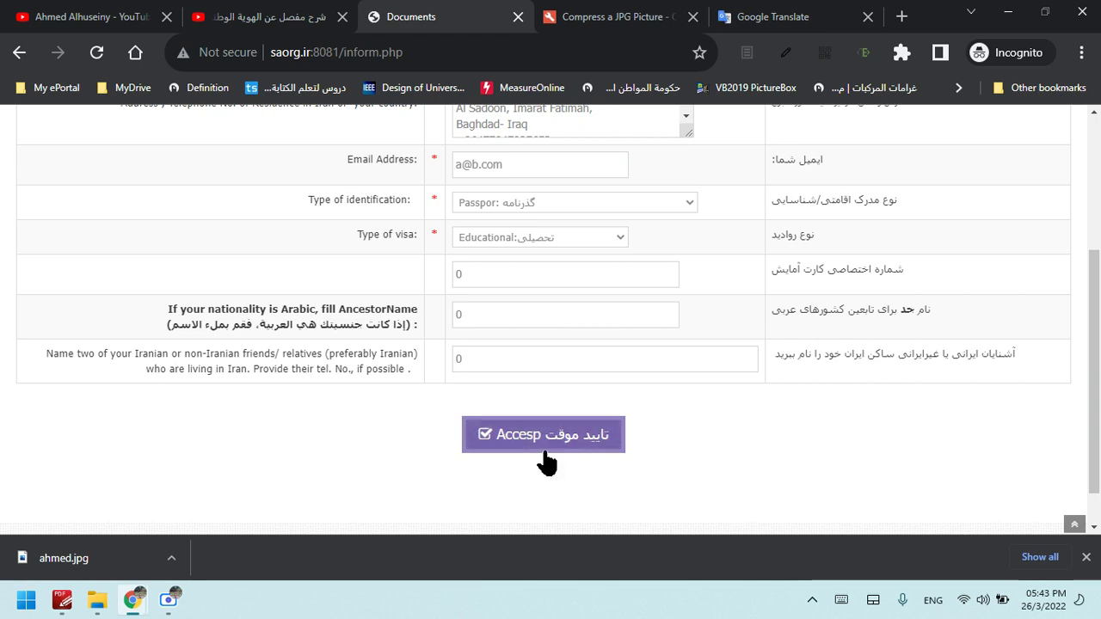
mouse_move(1098, 304)
mouse_down()
mouse_move(1099, 200)
mouse_move(1099, 307)
mouse_up()
Submit the questionnaire, then accept the Send images page with all five upload slots empty
click(606, 435)
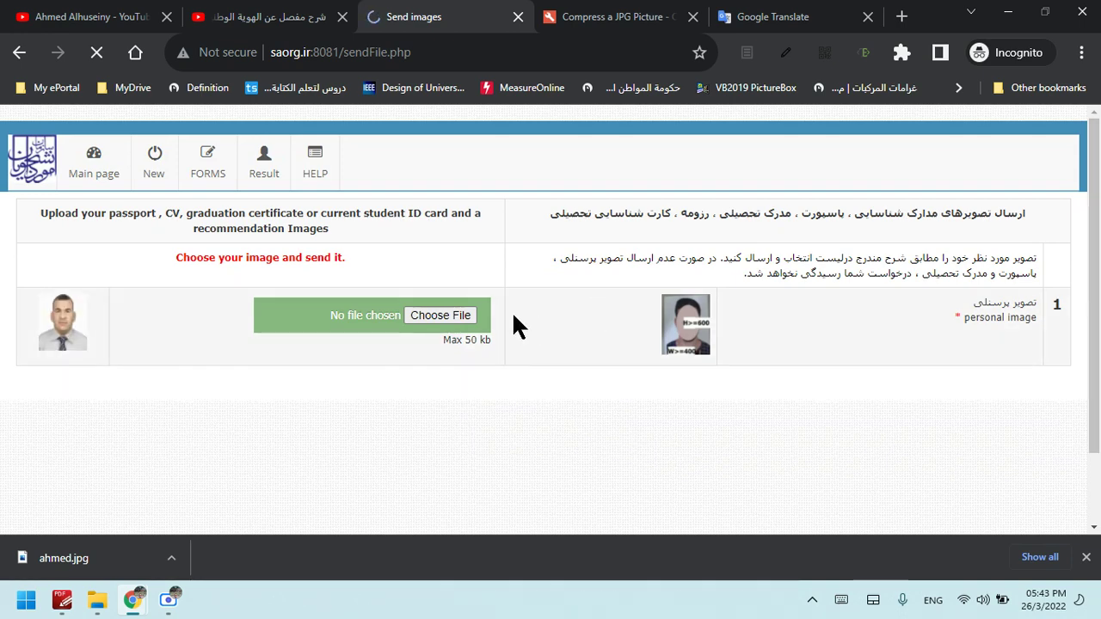
drag(1099, 269, 1099, 334)
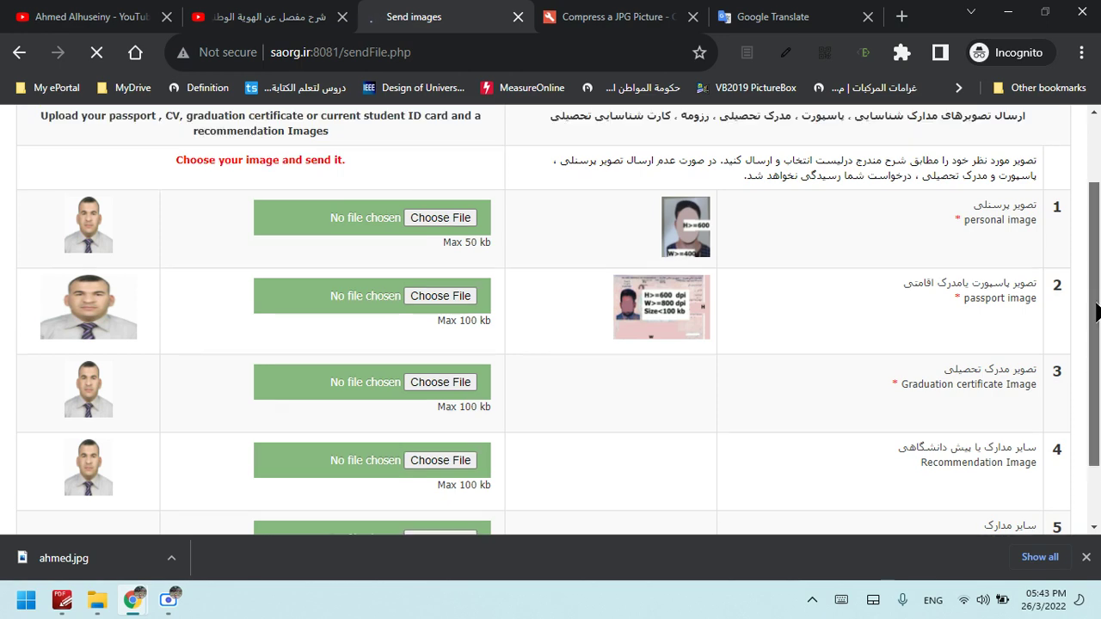
drag(1098, 312, 1098, 447)
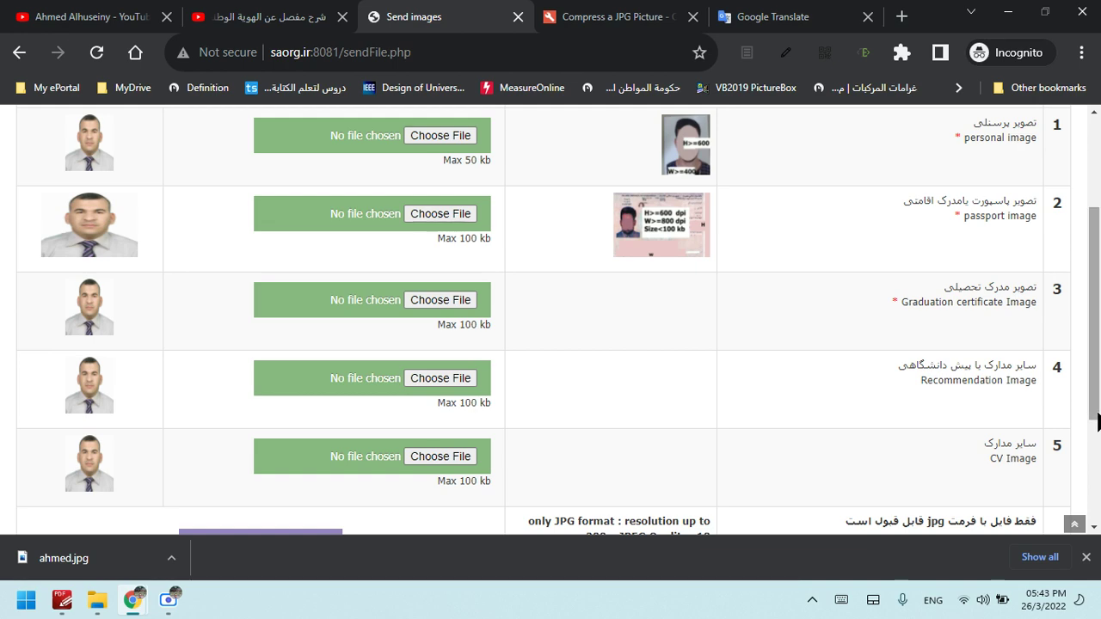
drag(1098, 422, 1099, 470)
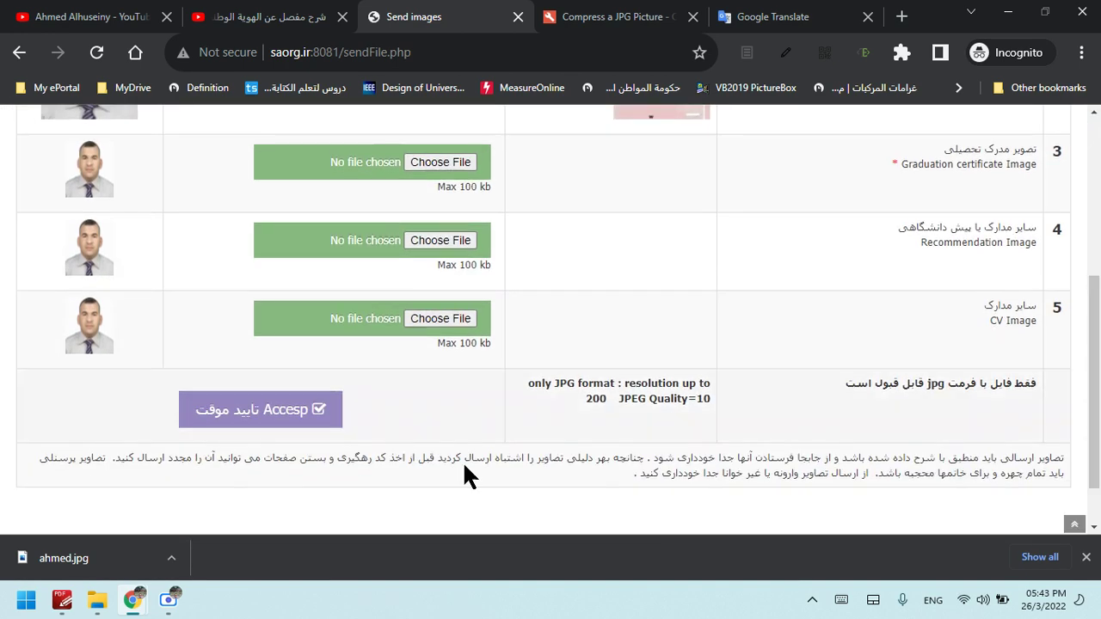
click(245, 413)
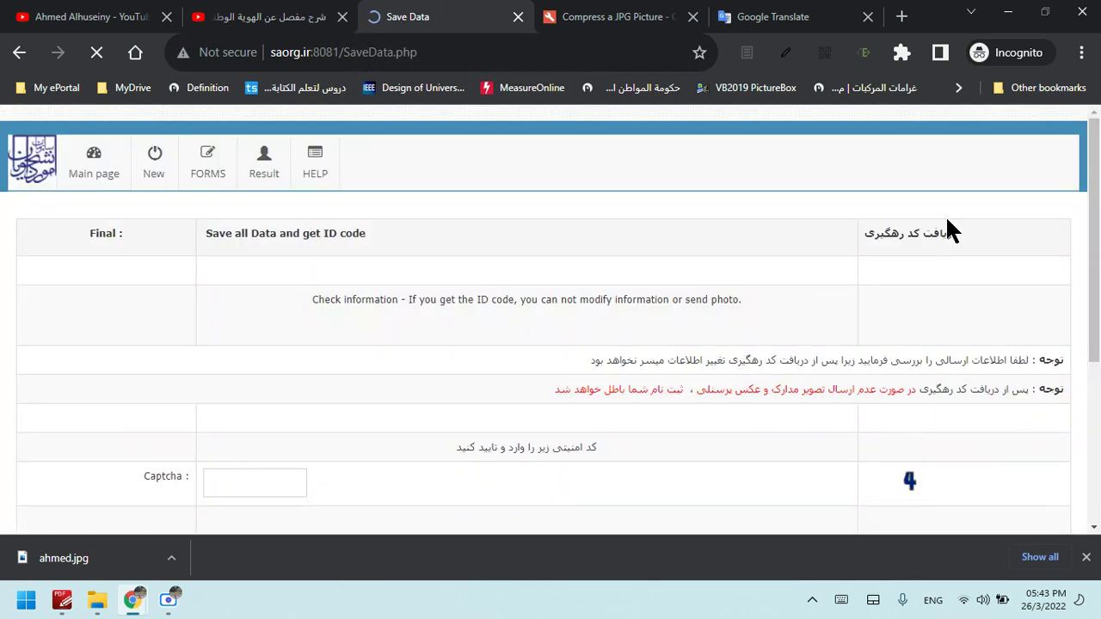
Enter the displayed captcha code, correcting a mistyped entry, and save all application data
scroll(1100, 273, down, 1)
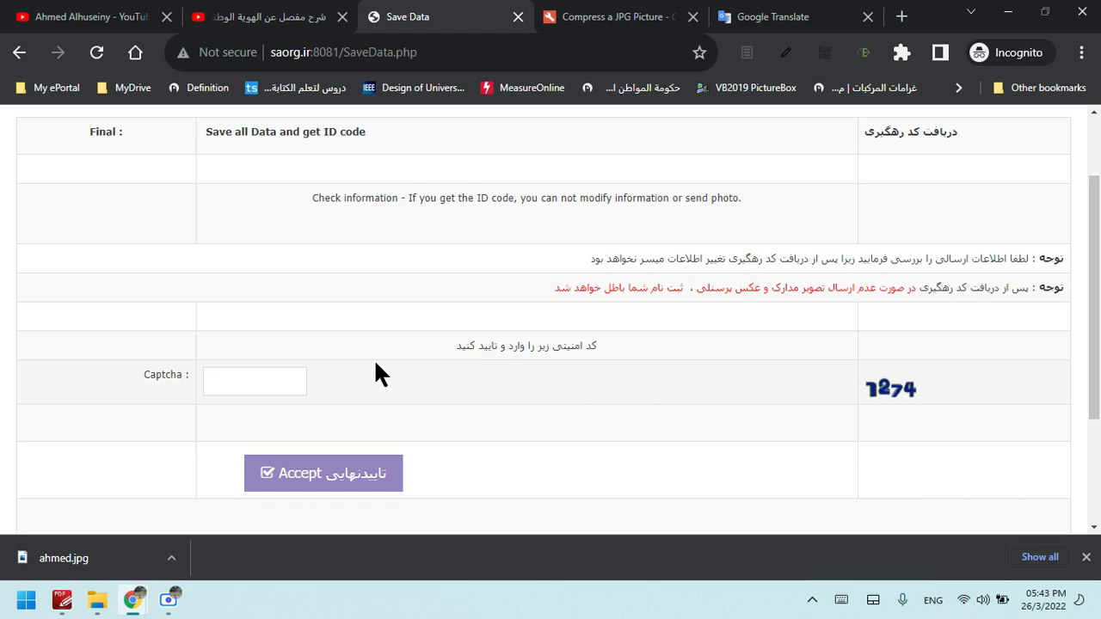
click(267, 376)
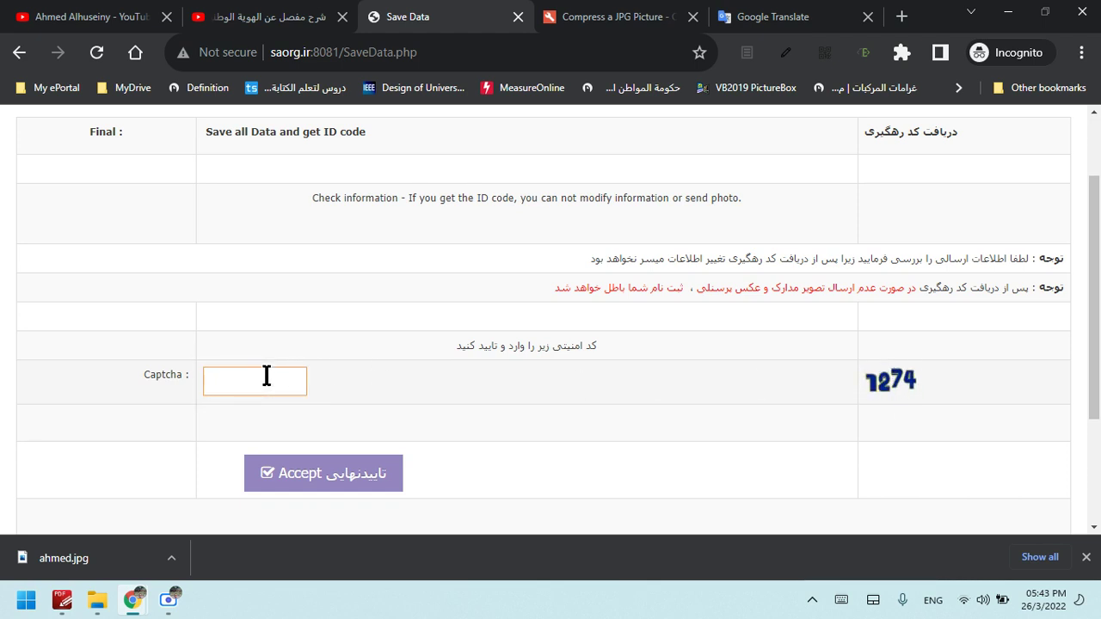
text(7)
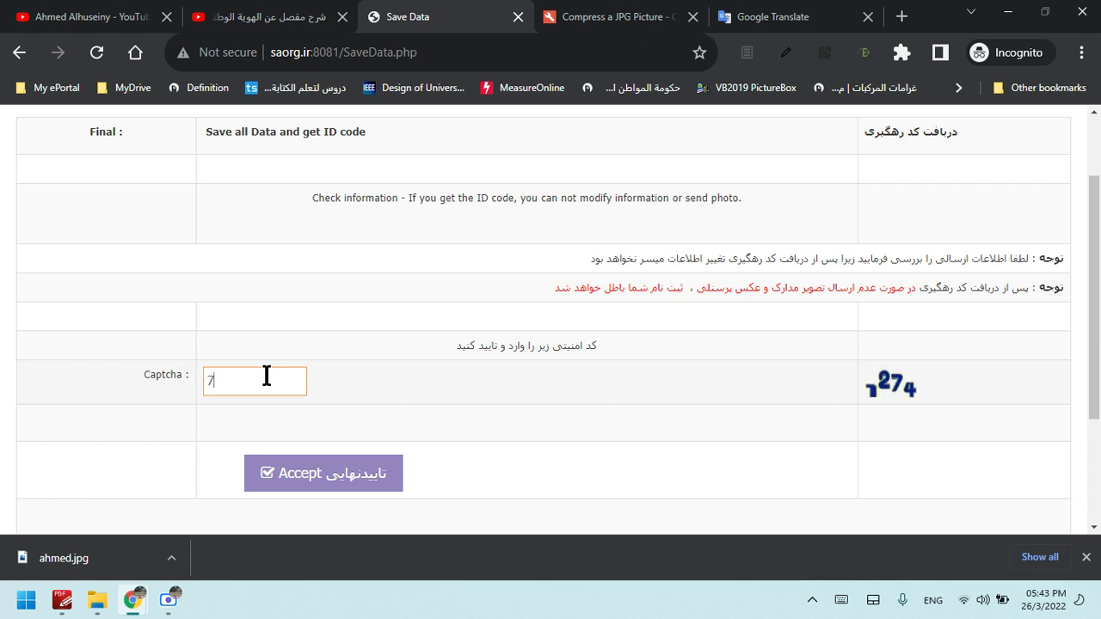
text(2)
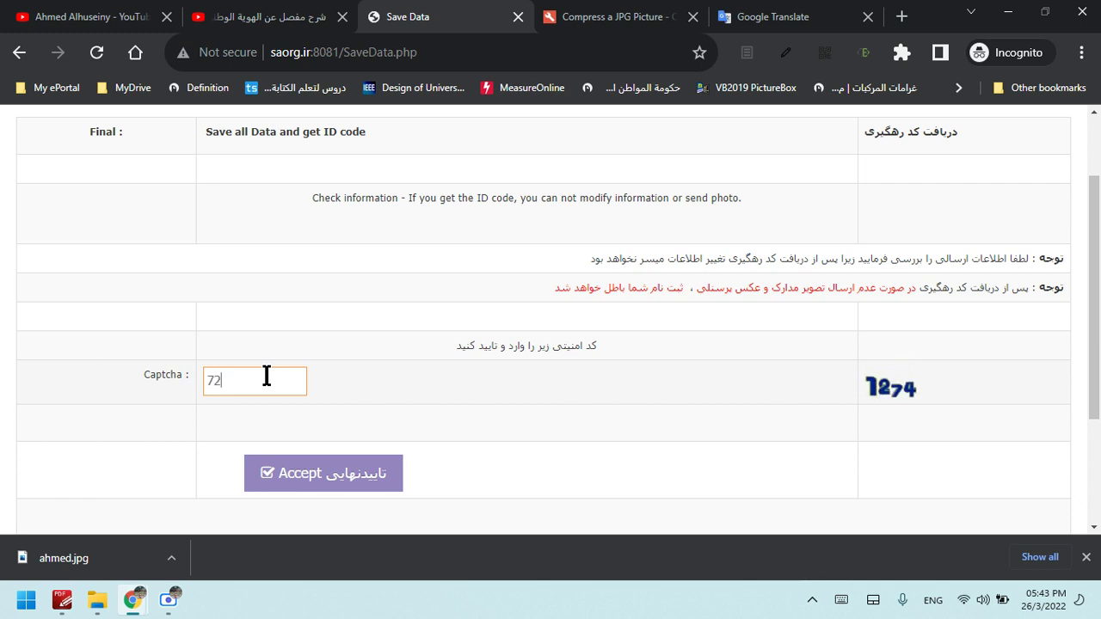
key(BackSpace)
key(BackSpace)
text(12)
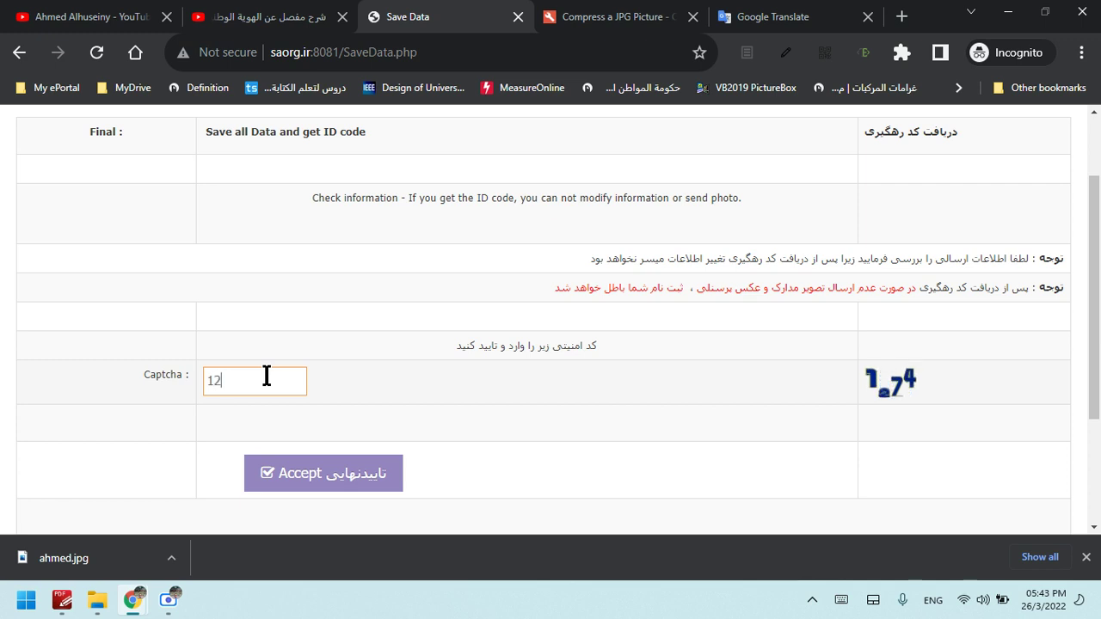
text(74)
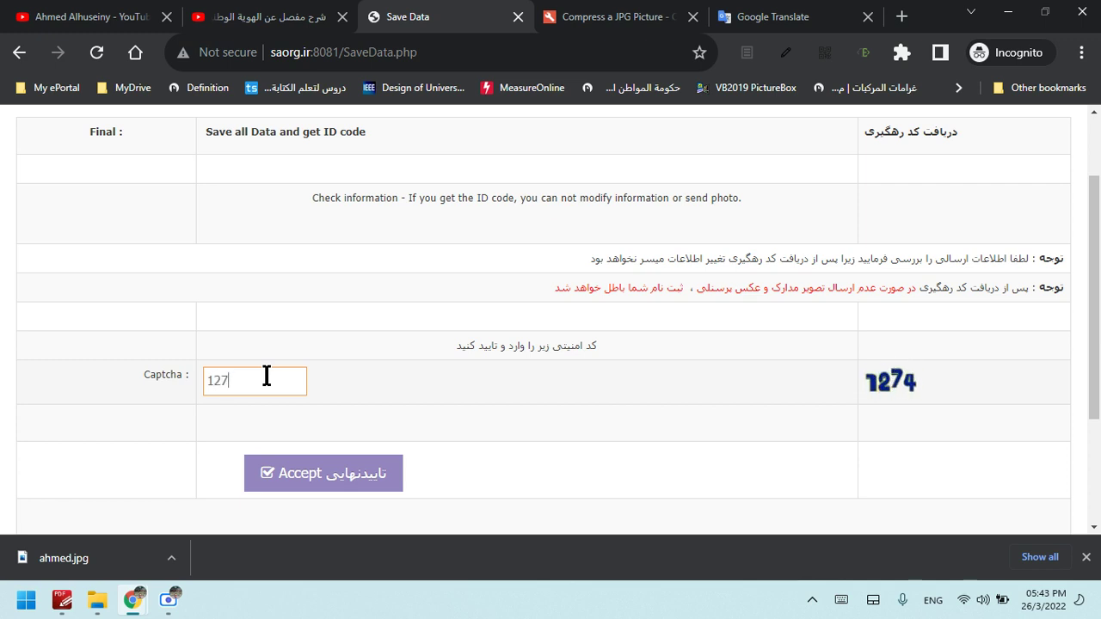
click(912, 395)
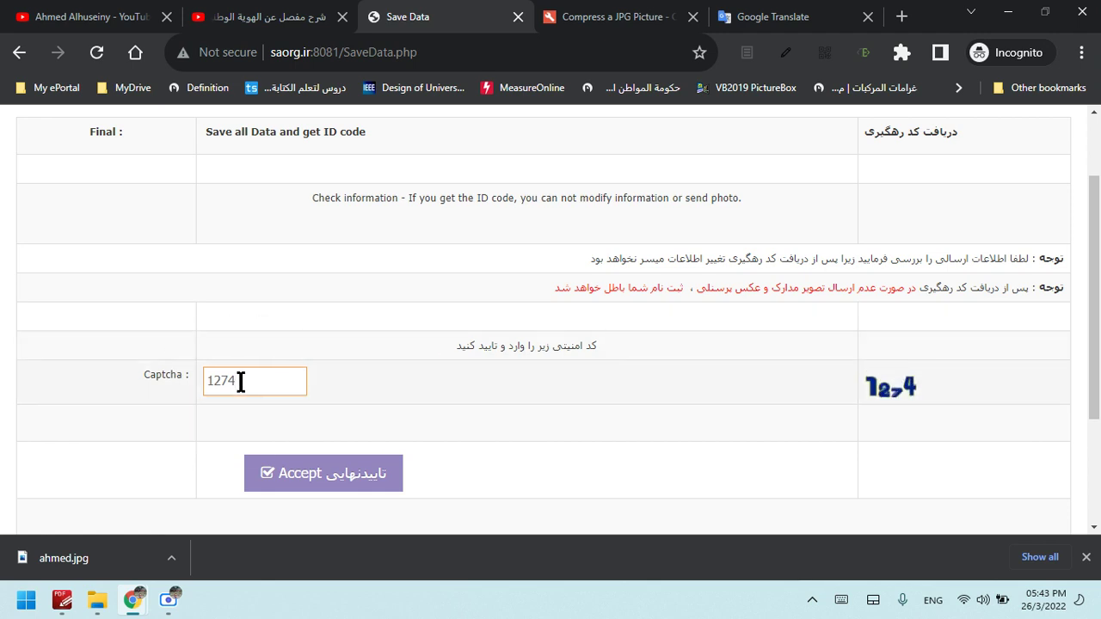
click(348, 489)
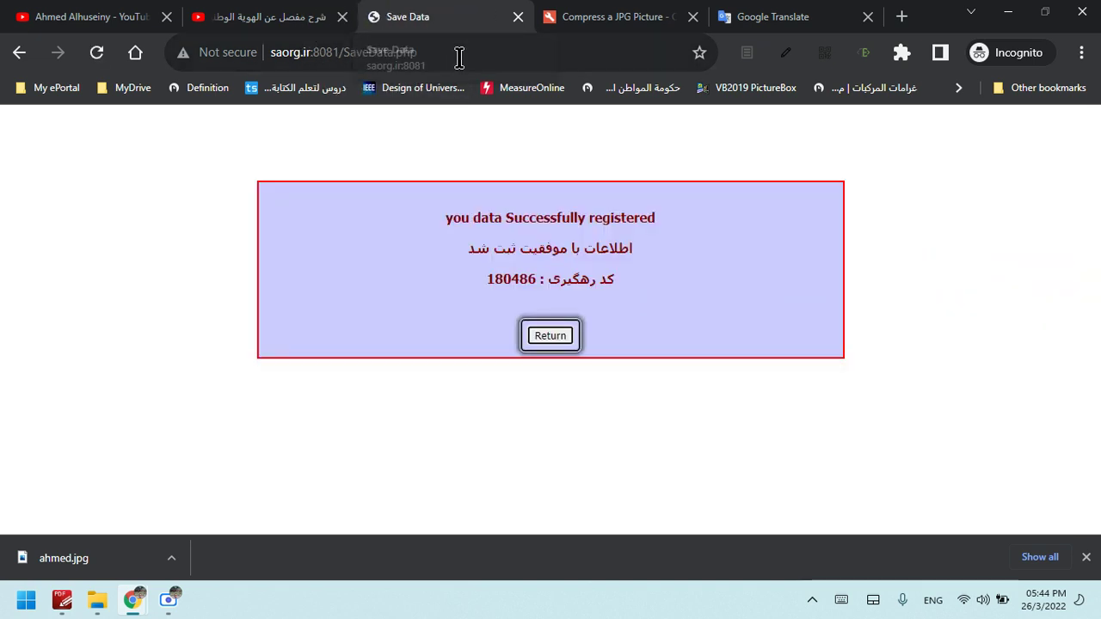
Select the 'Successfully registered' message and the issued tracking code to note them
click(598, 224)
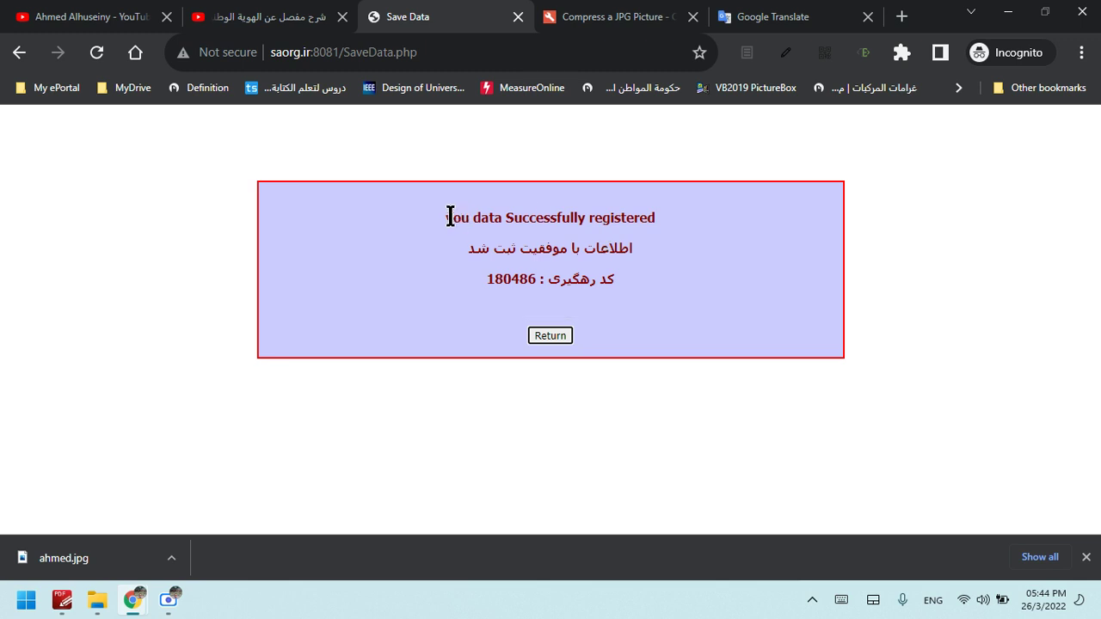
drag(445, 218, 683, 225)
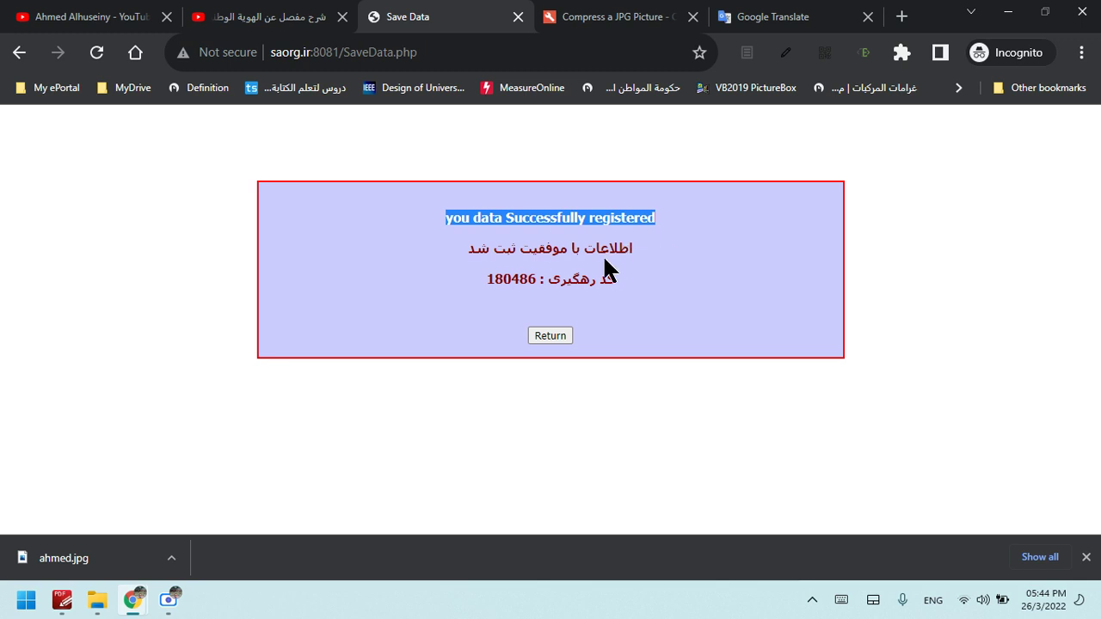
drag(622, 291, 593, 283)
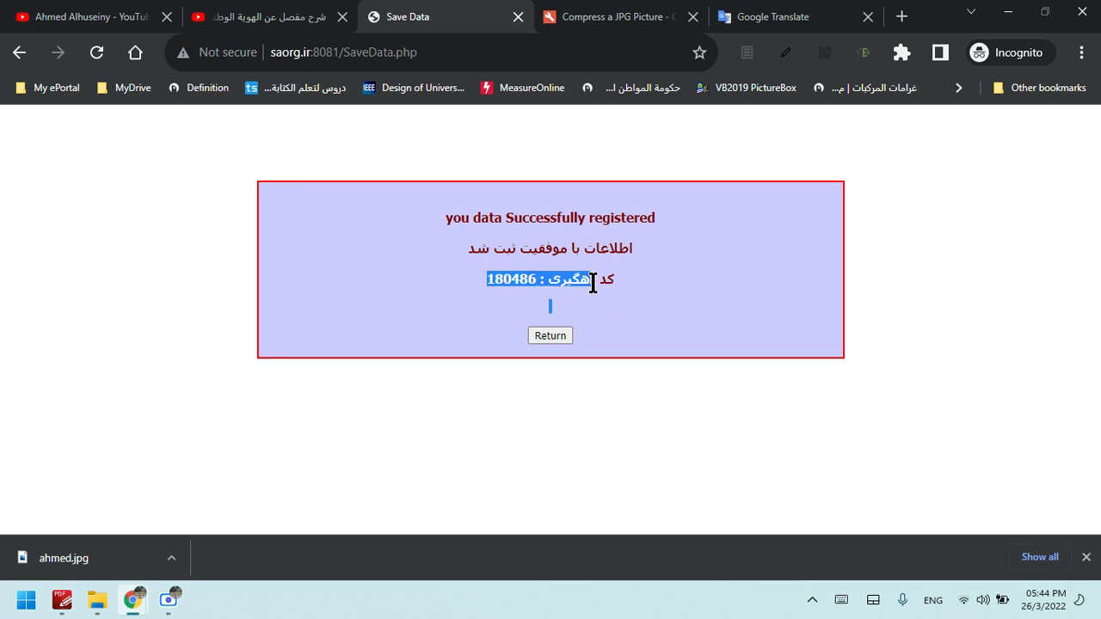
click(491, 286)
Return to the main page and open the Result > Login form
click(551, 337)
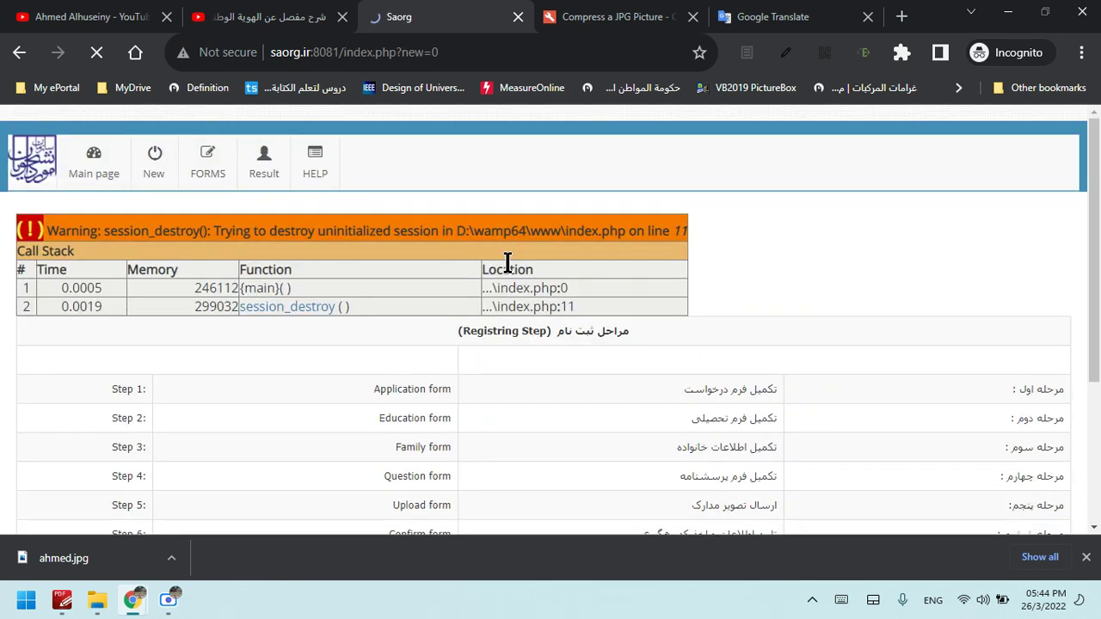
click(211, 164)
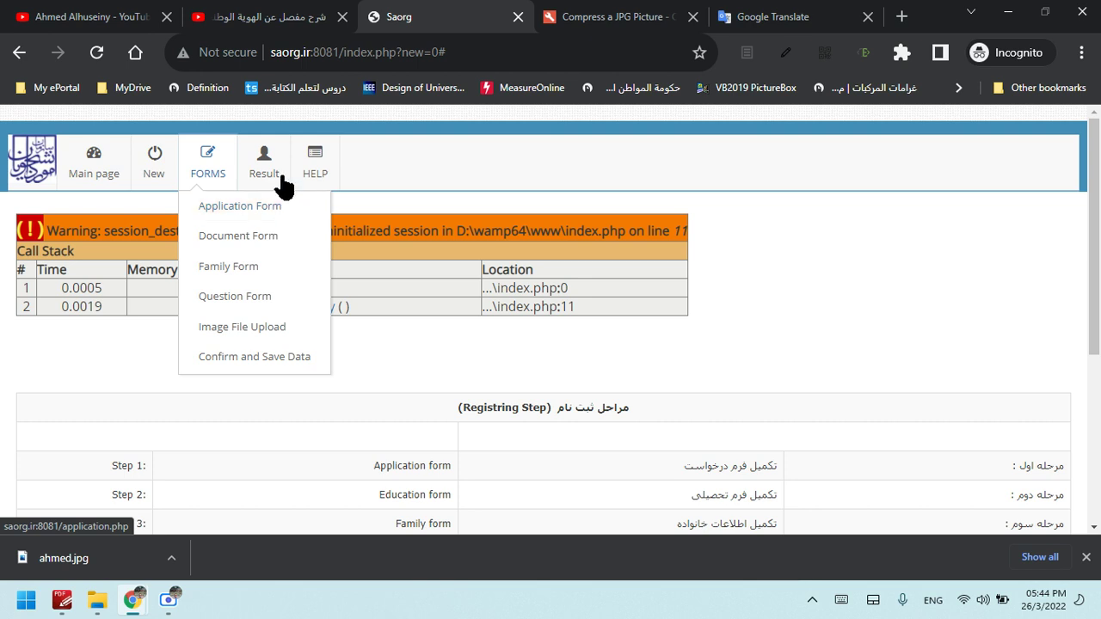
mouse_move(269, 164)
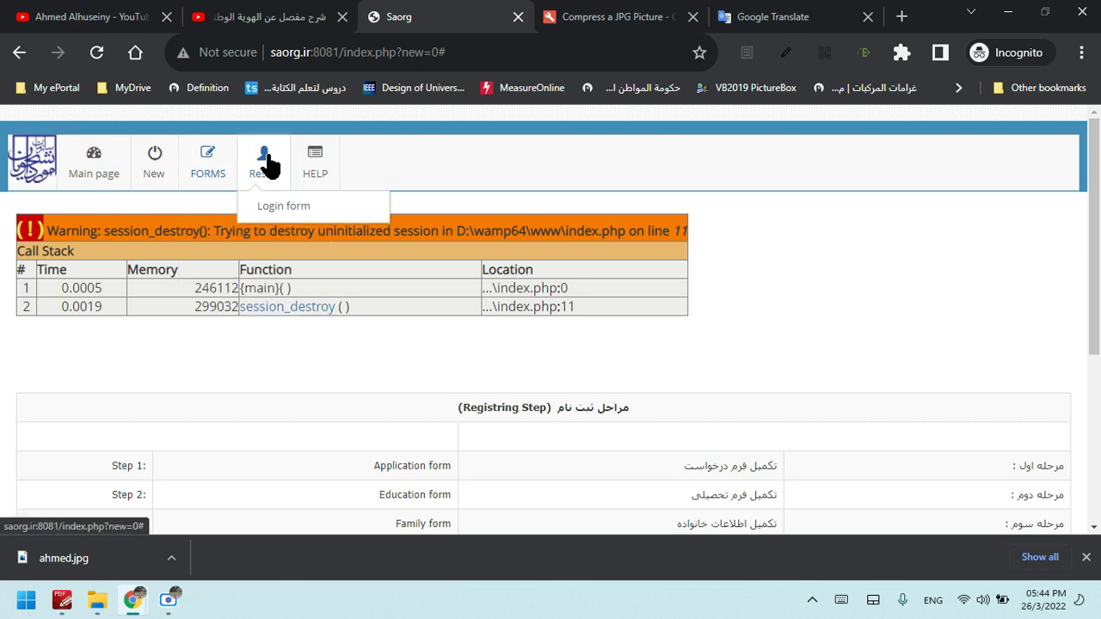
click(275, 211)
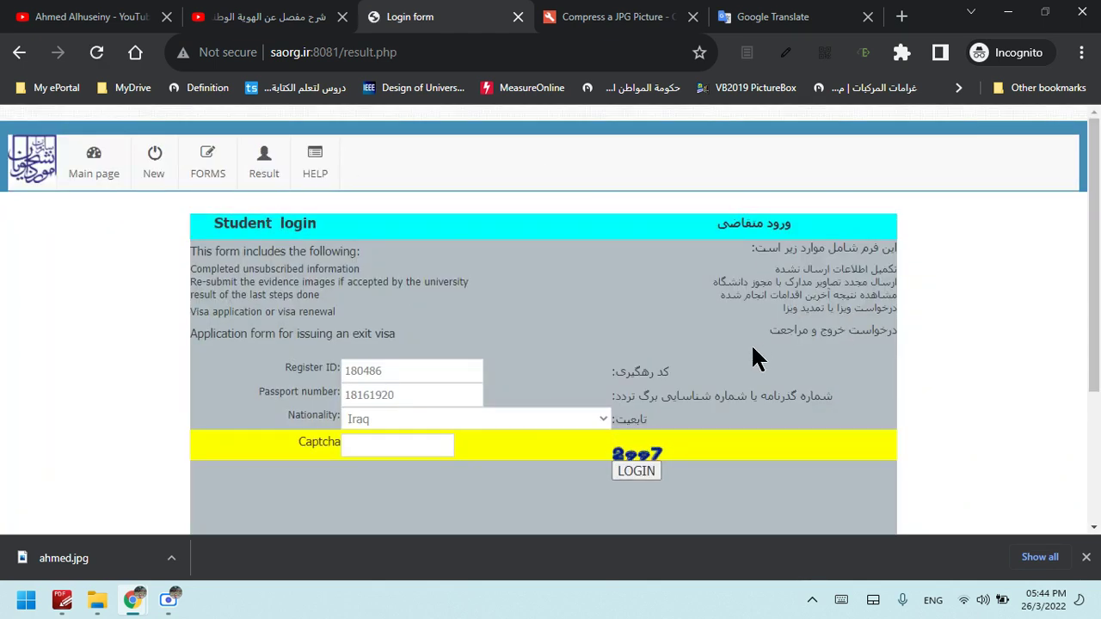
Log in with the displayed captcha code to see the 'University reviews' status
scroll(1100, 220, down, 1)
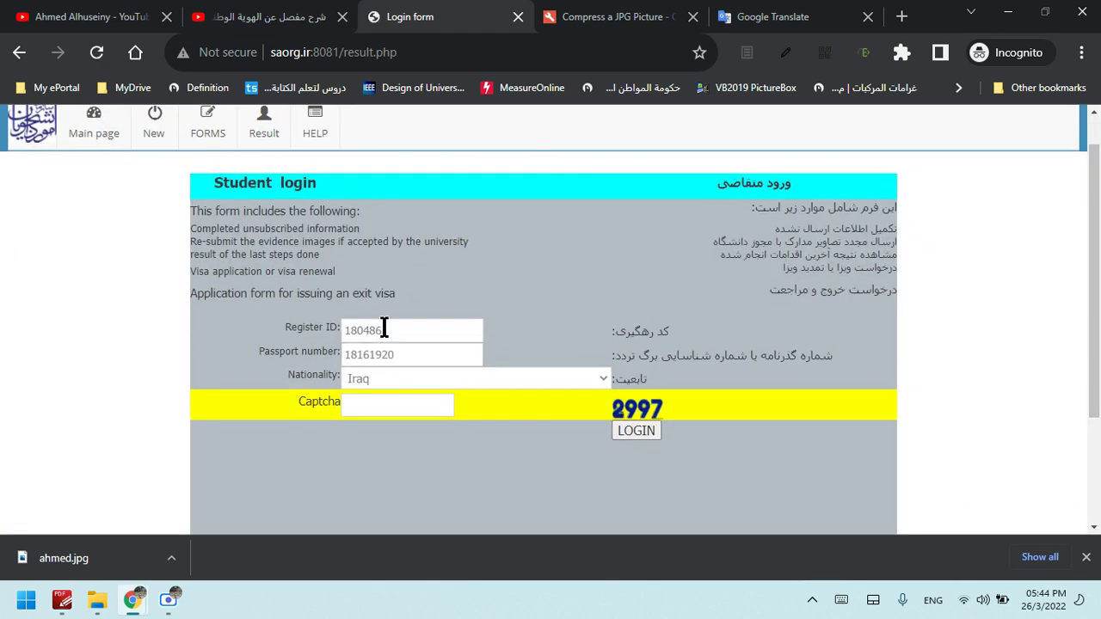
click(422, 410)
text(2997)
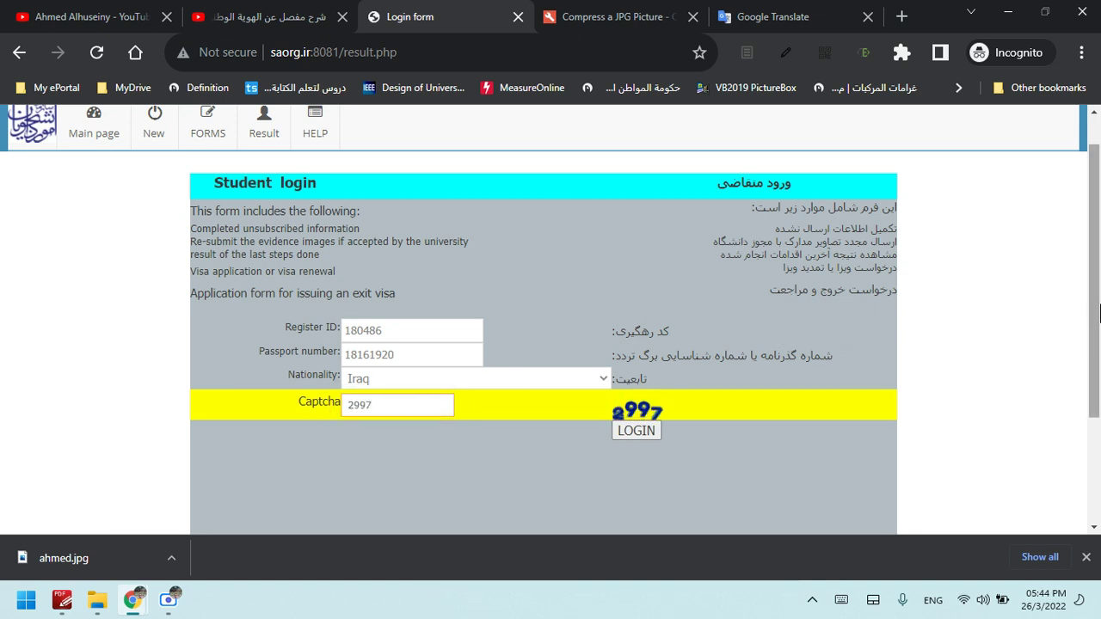
scroll(1094, 344, down, 1)
click(637, 358)
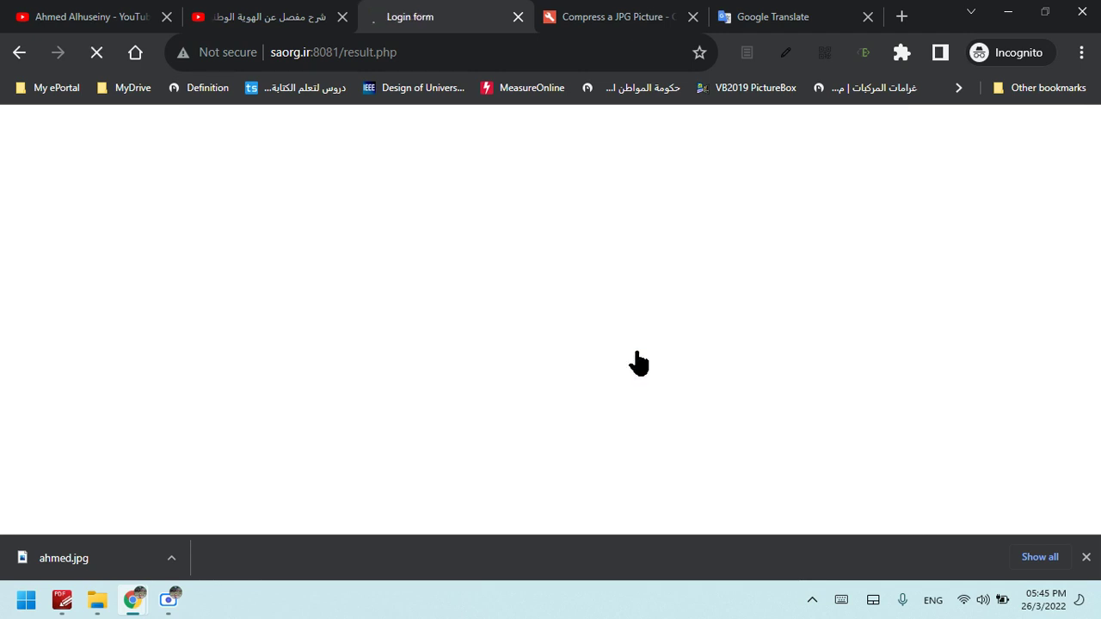
scroll(1088, 275, down, 1)
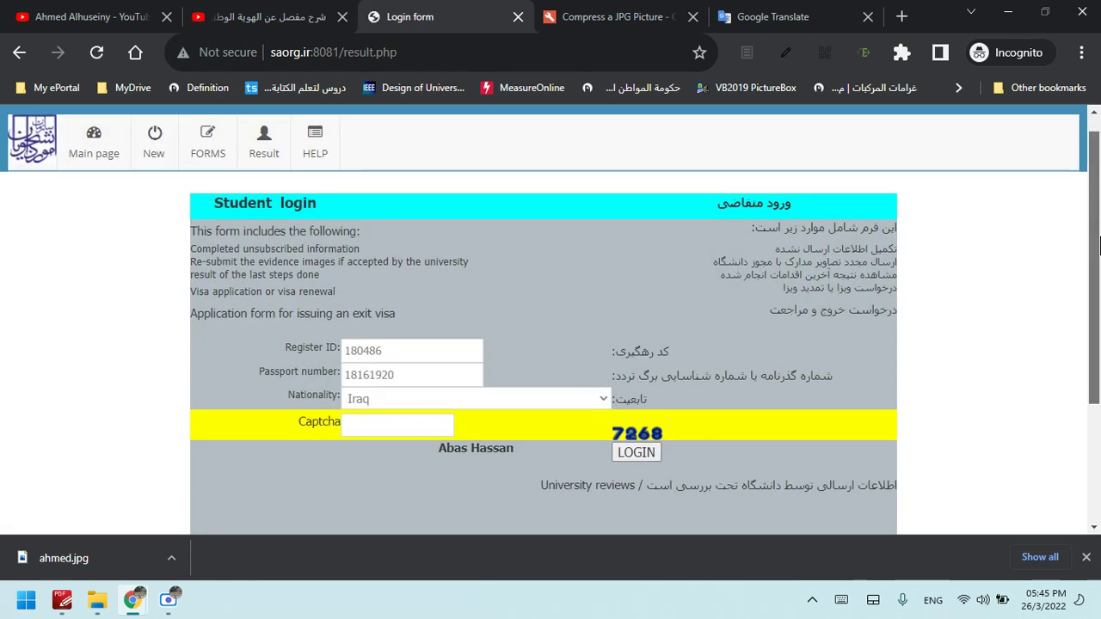